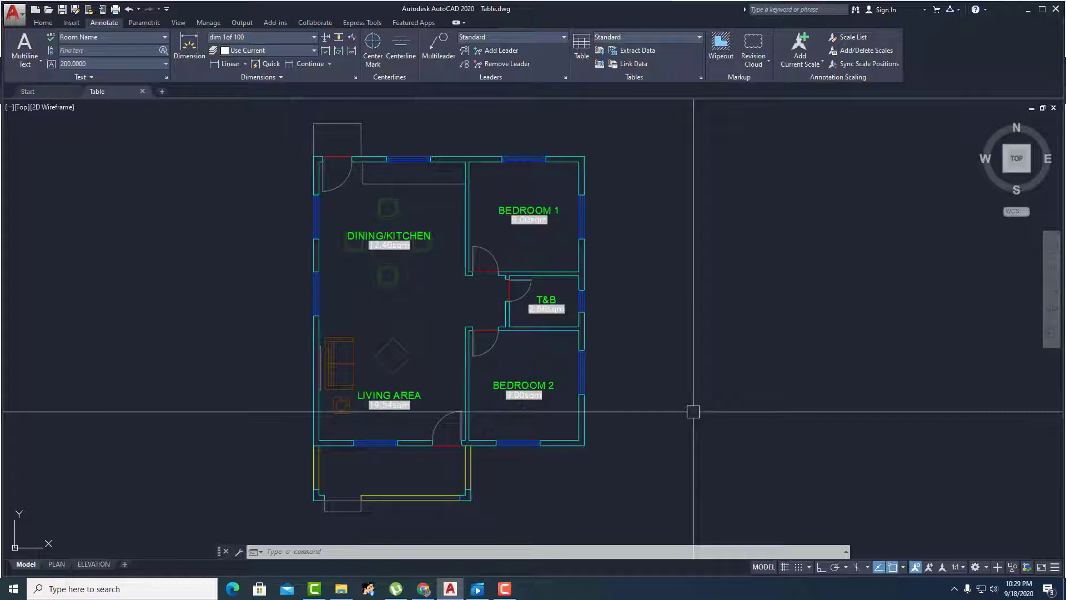
- Pan the floor plan left and start a new table from the Annotate tab
left_click(44, 23)
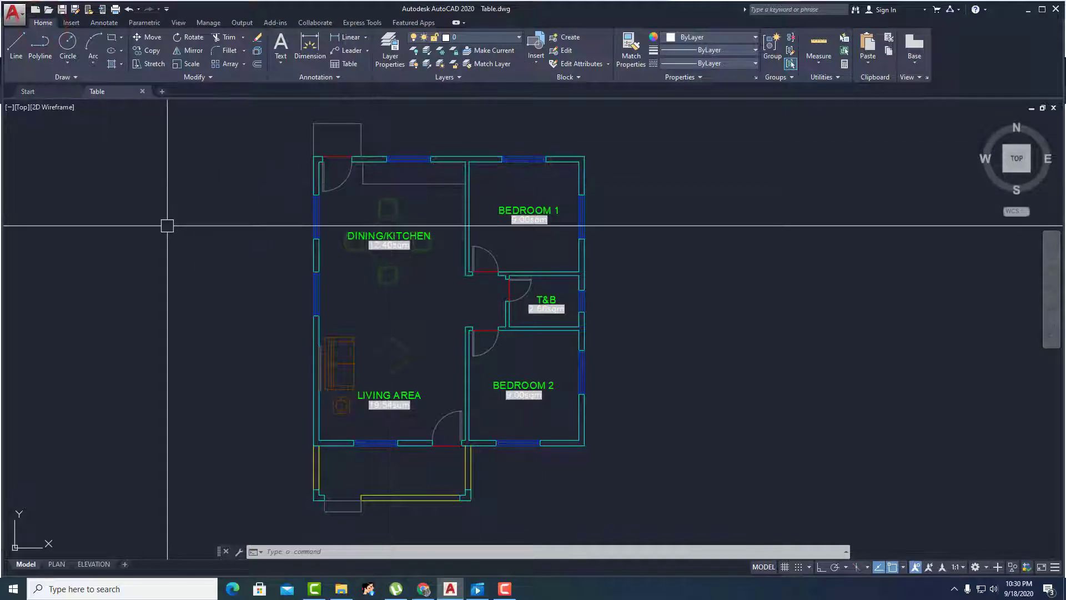
left_click(105, 25)
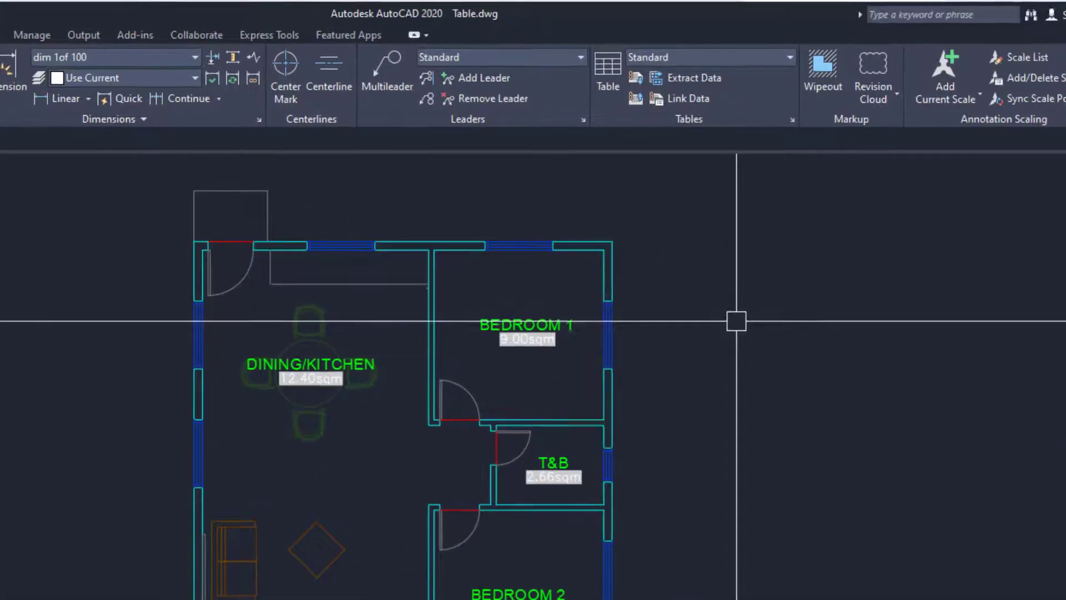
middle_click_drag(736, 321, 614, 311)
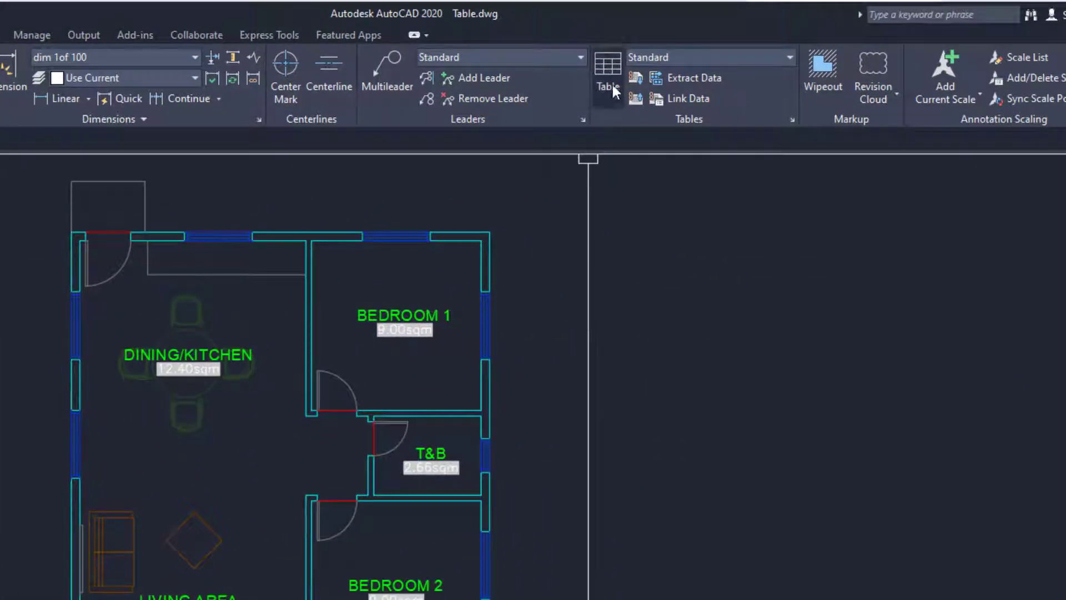
left_click(608, 66)
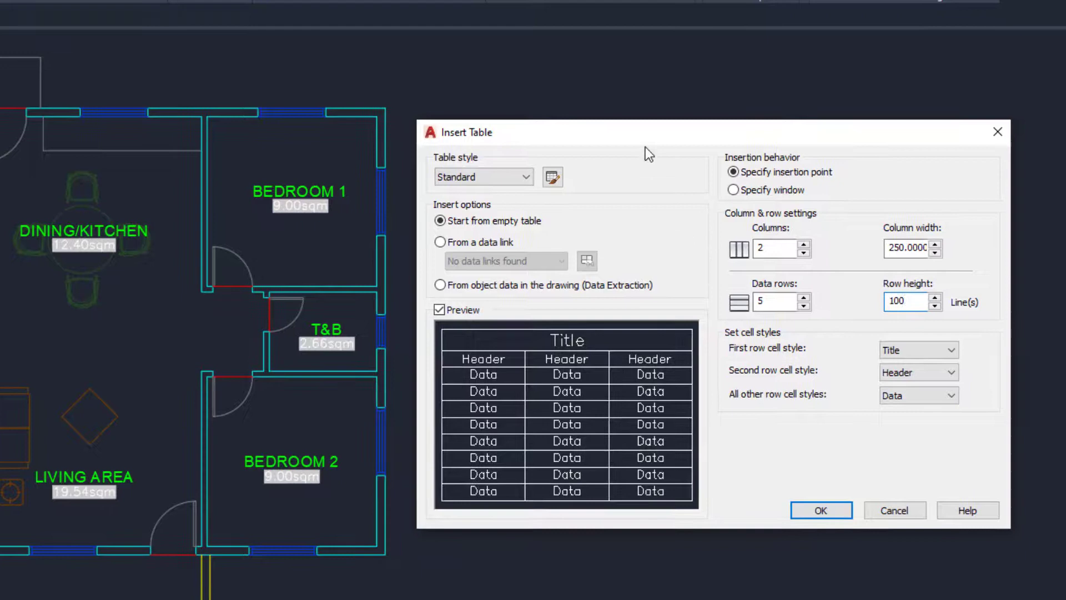
- Keep the Insert Table settings: Standard style, empty table, 2 columns, 5 data rows, row height 100
left_click_drag(645, 142, 658, 130)
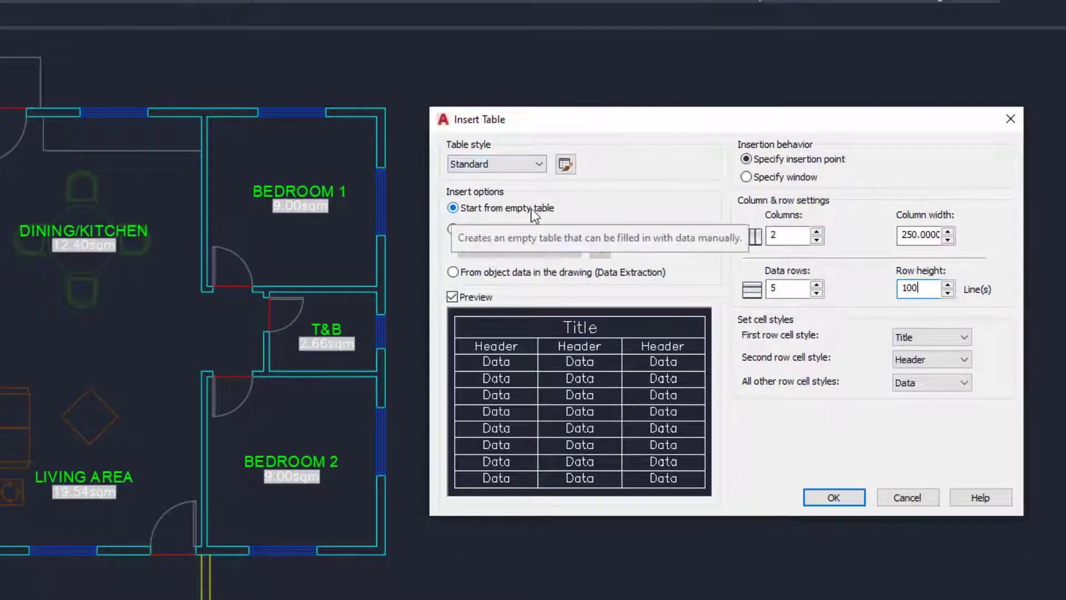
- Start a new table style named ROOM TAG, based on Standard, from the Table Style manager
left_click(566, 165)
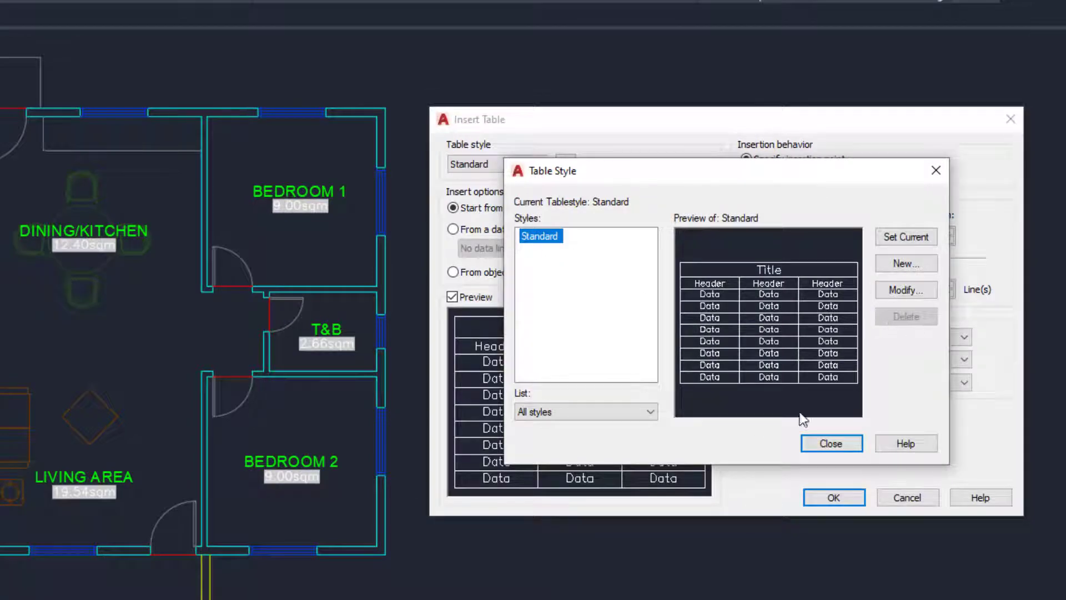
left_click(904, 266)
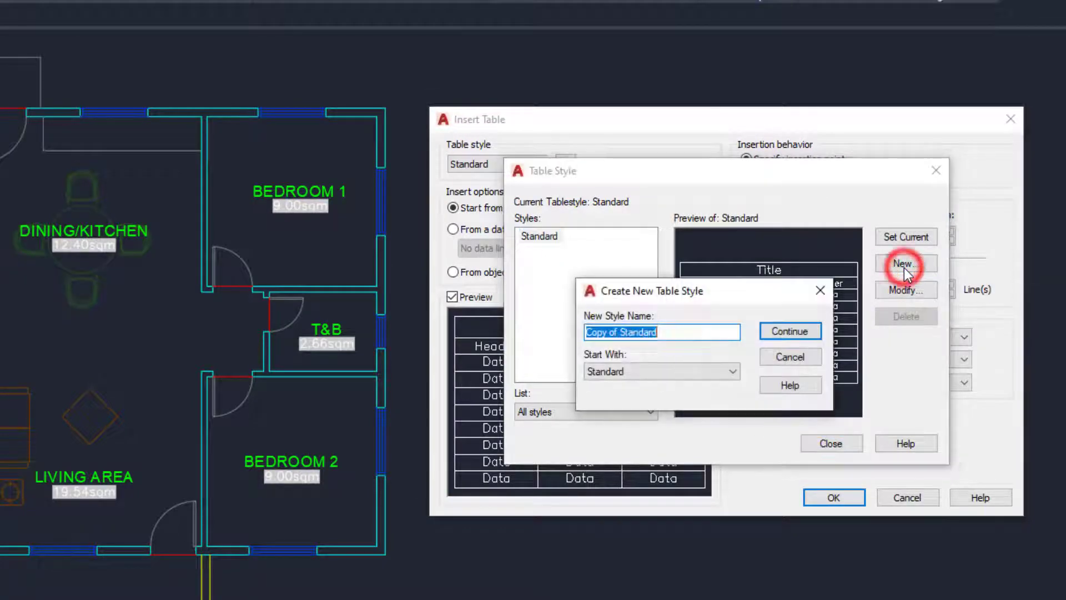
type("ROOM TAG")
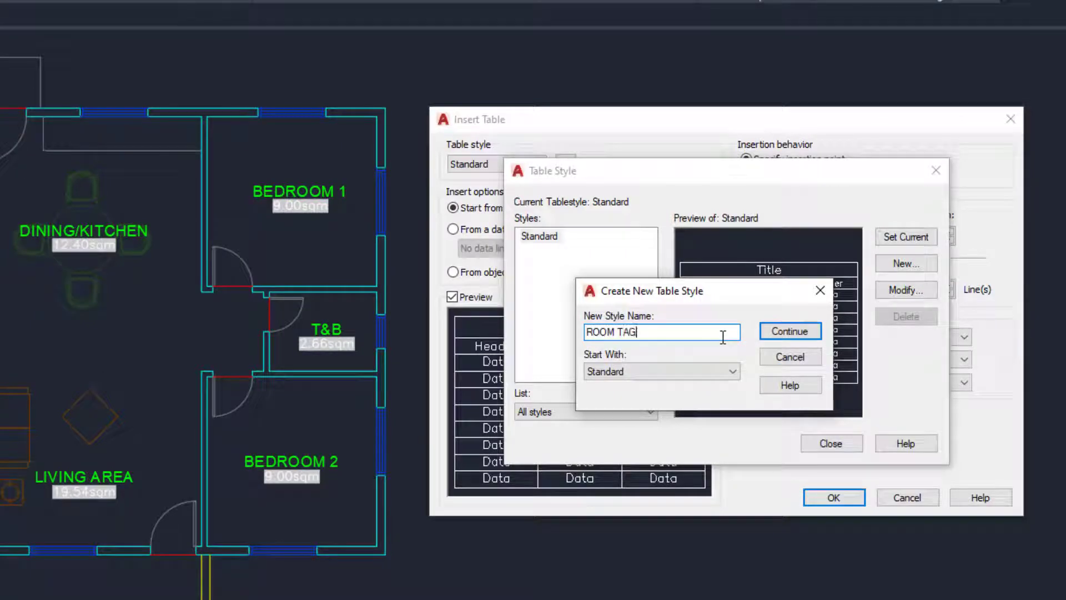
left_click(804, 332)
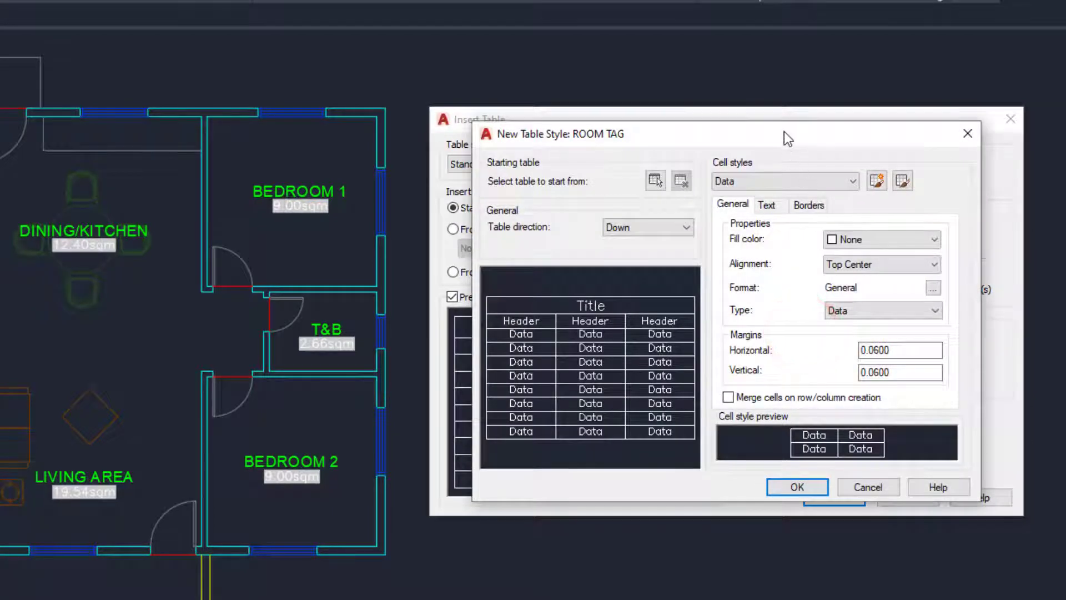
- Switch the ROOM TAG cell style being edited to Title
mouse_move(787, 139)
left_mouse_down()
mouse_move(216, 144)
mouse_move(438, 157)
left_mouse_up()
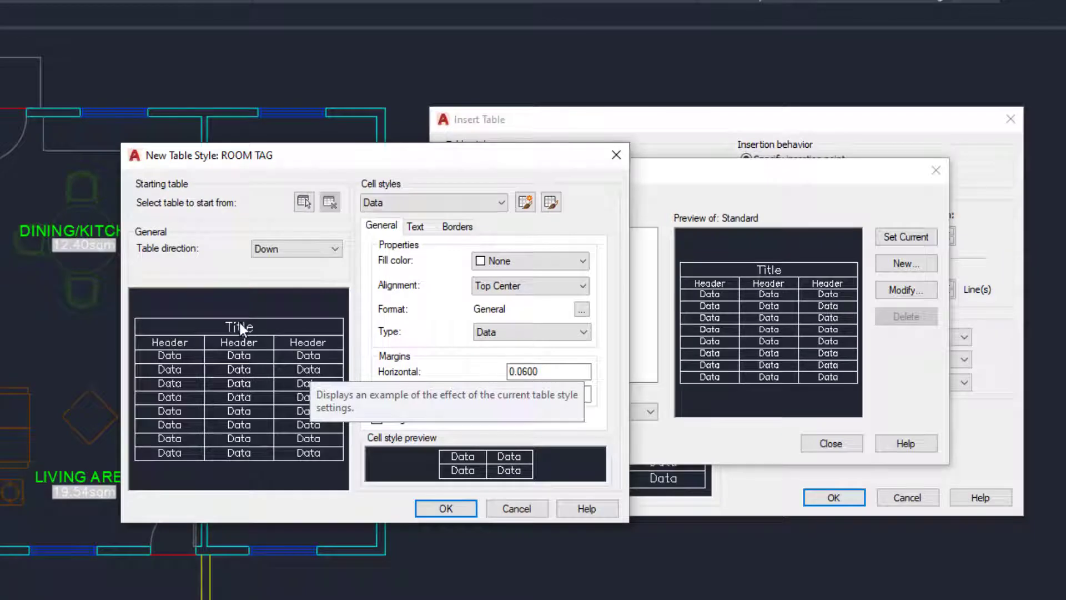
left_click(418, 202)
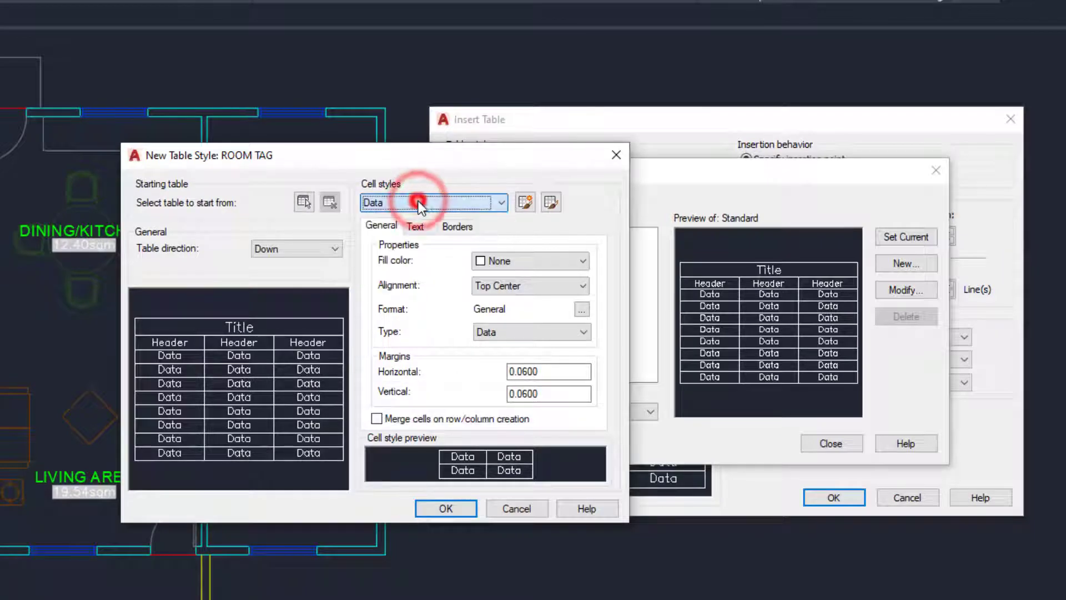
left_click(418, 201)
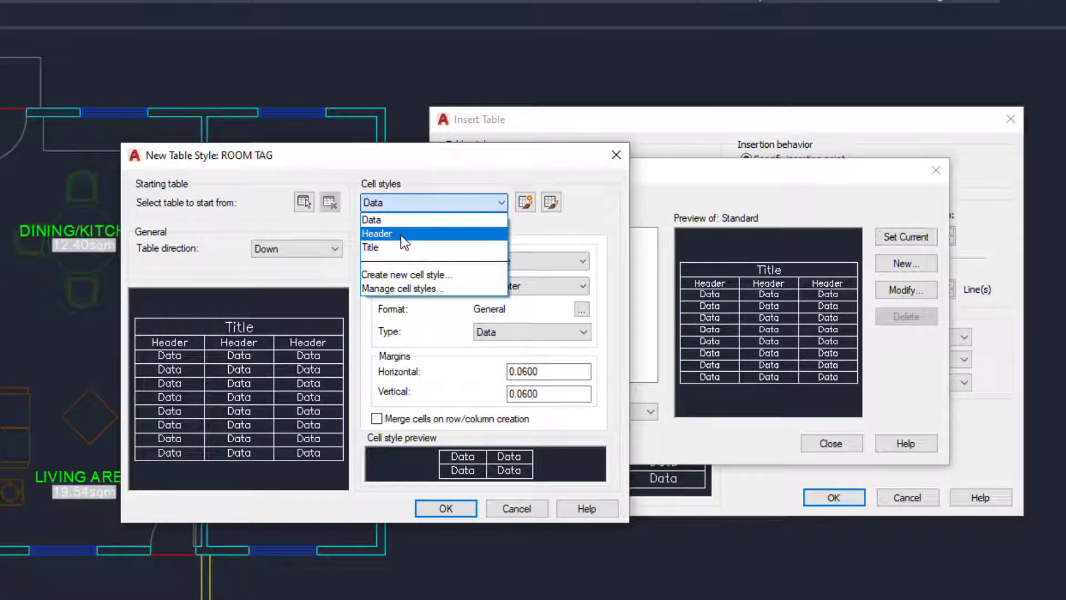
left_click(449, 161)
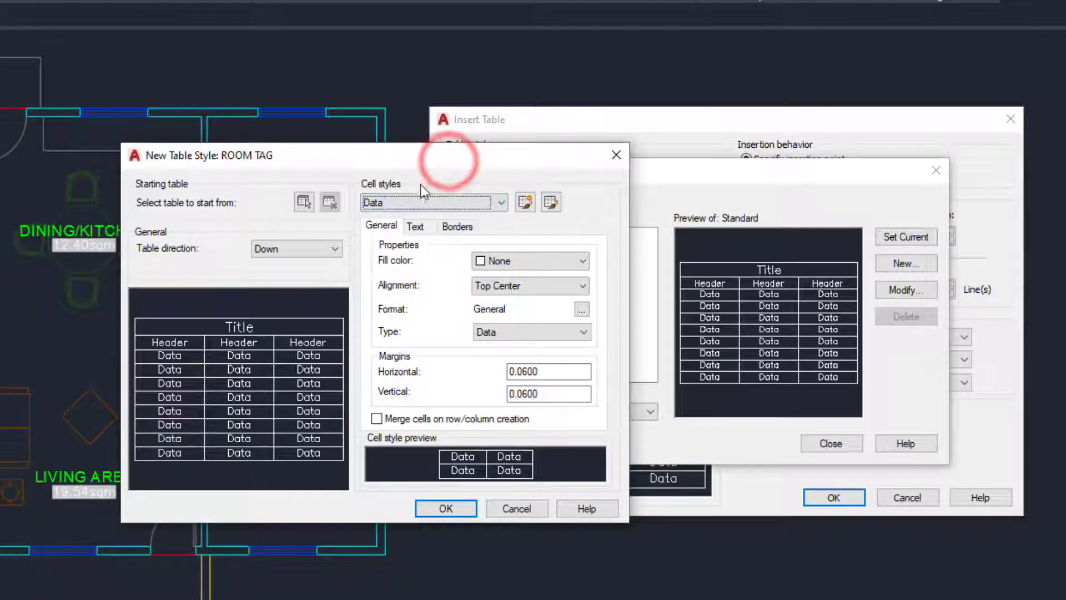
left_click(414, 203)
left_click(391, 250)
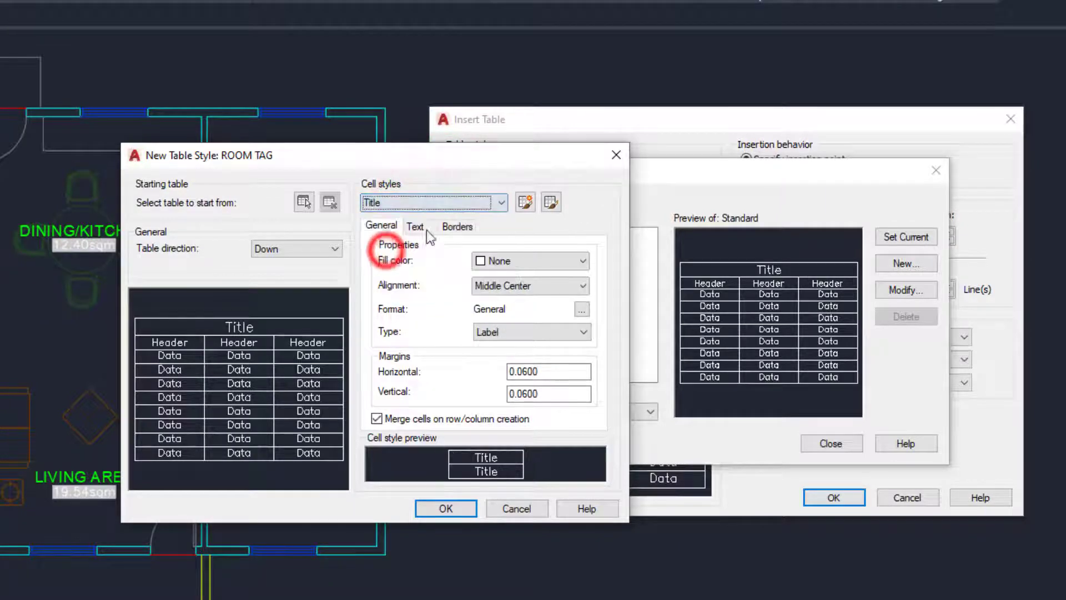
left_click_drag(477, 161, 479, 147)
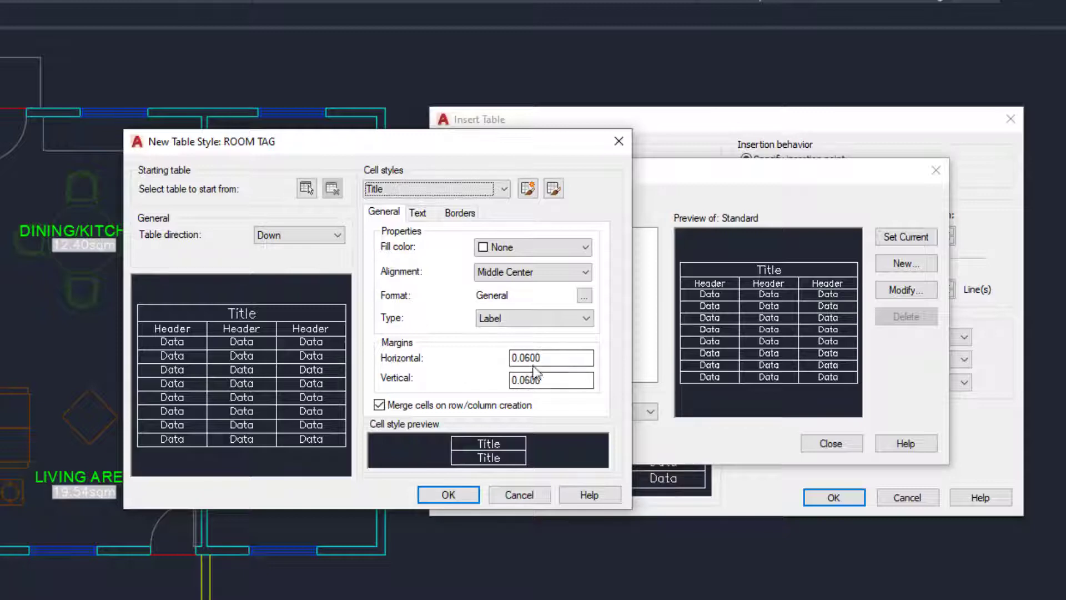
- Set the Title horizontal and vertical margins to 60, keeping Middle Center alignment
double_click(552, 357)
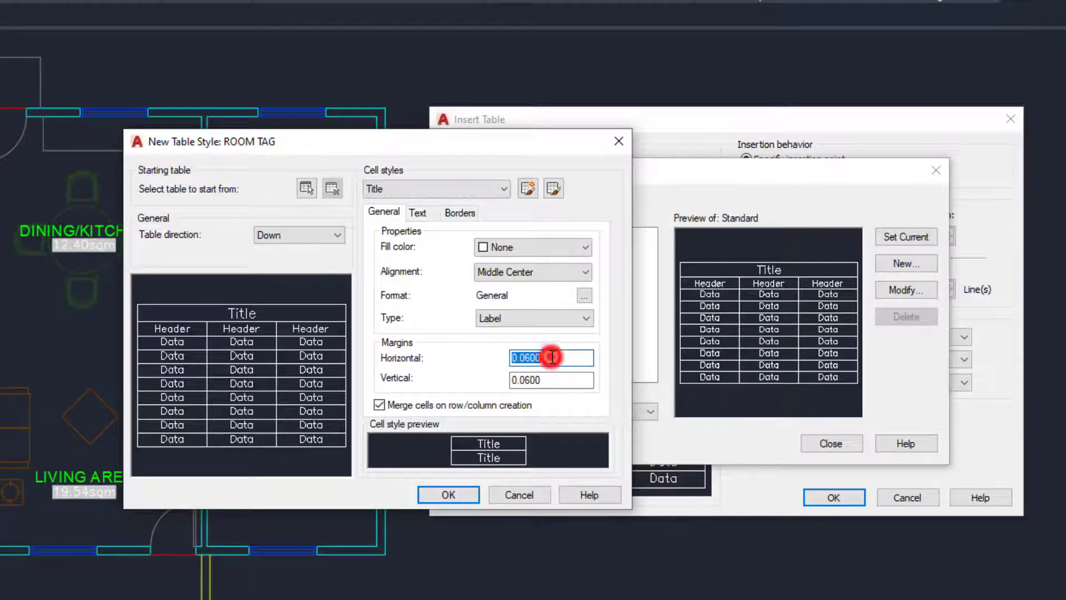
type("60")
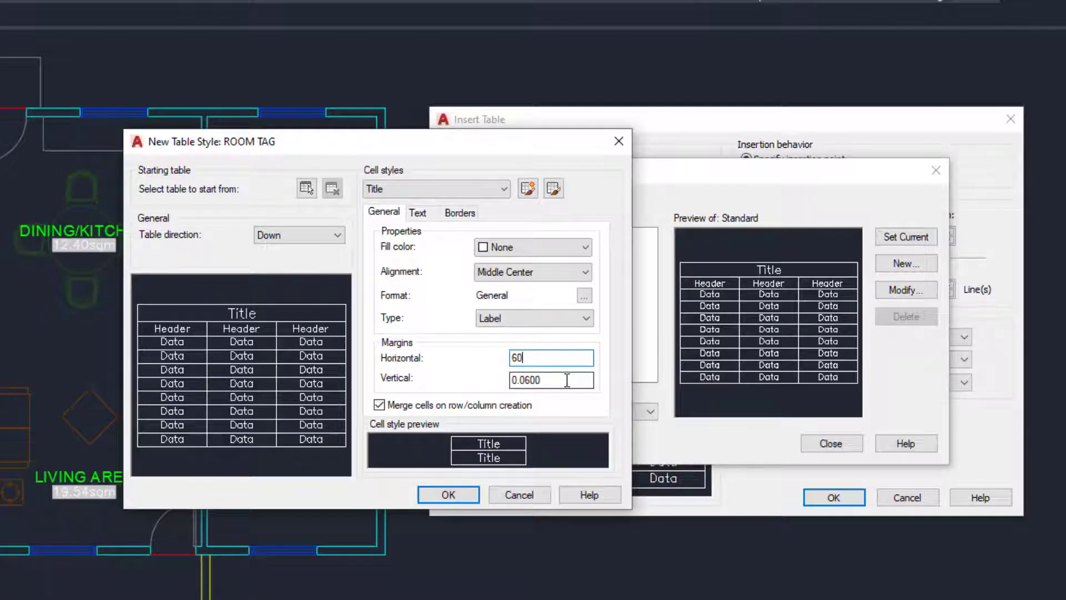
double_click(564, 379)
type("60")
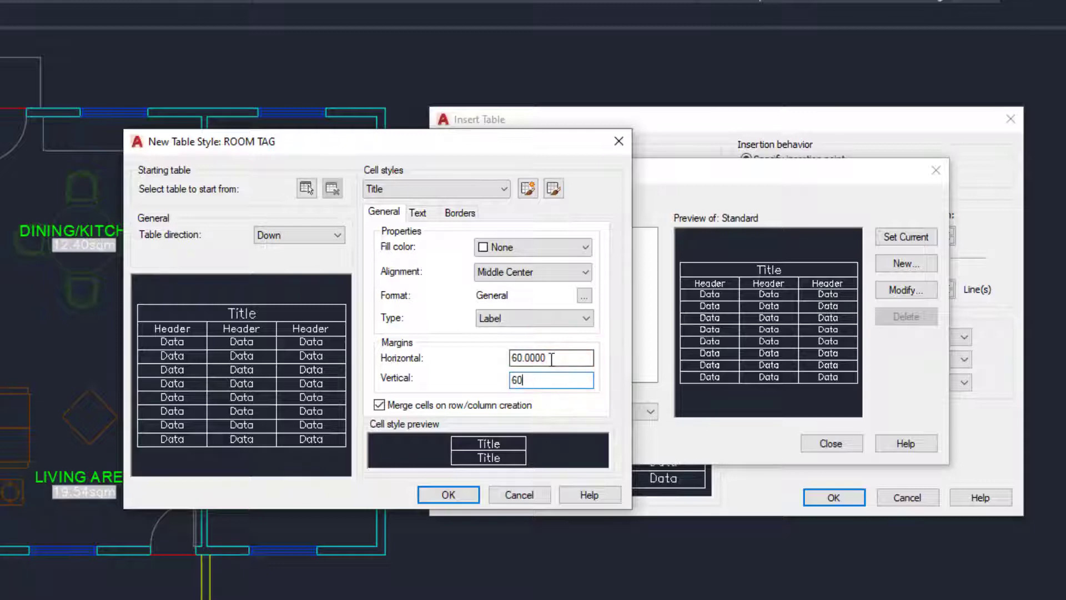
left_click(556, 356)
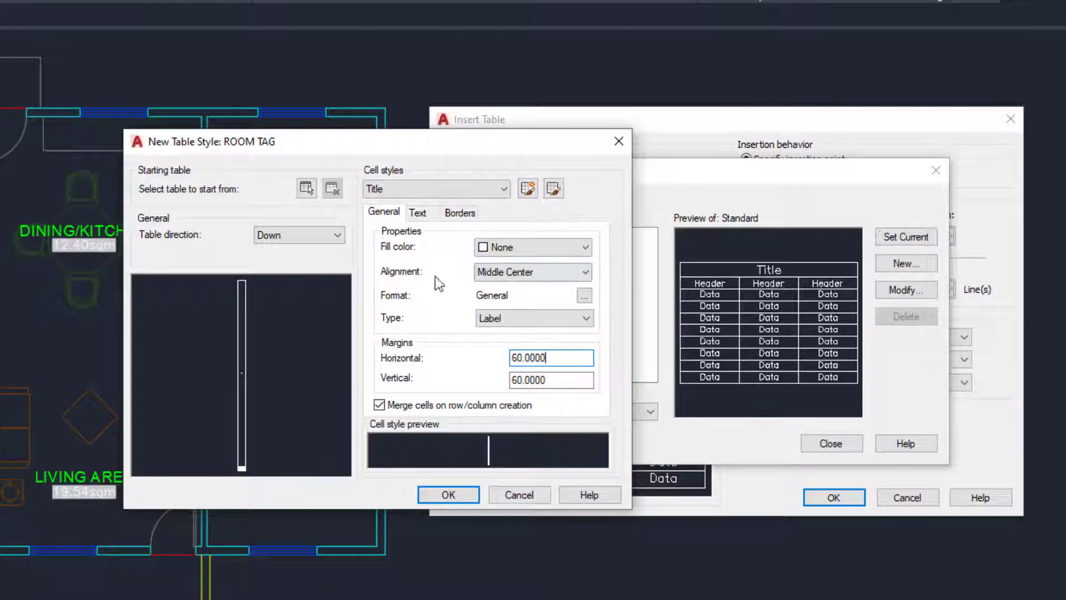
left_click(531, 275)
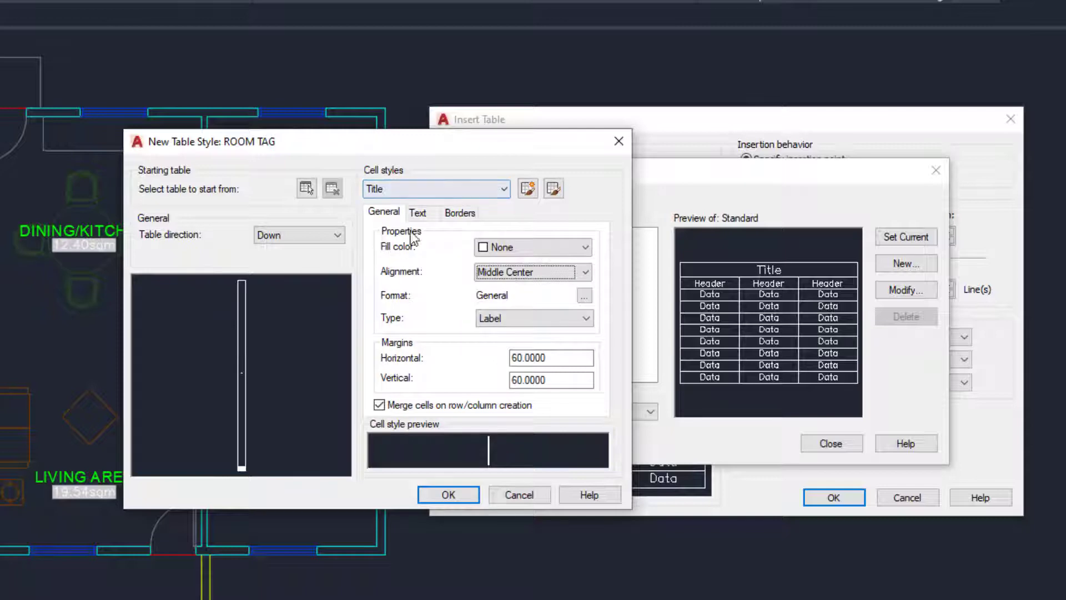
- Set the Title text height to 250, leaving the text style as Standard
left_click(422, 214)
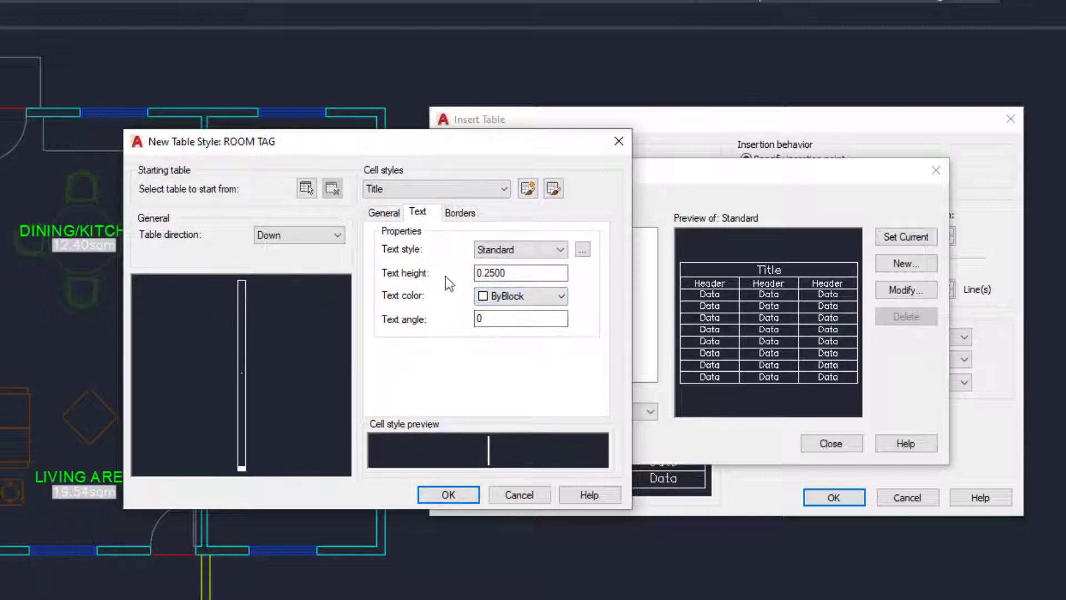
left_click_drag(525, 272, 453, 272)
type("2")
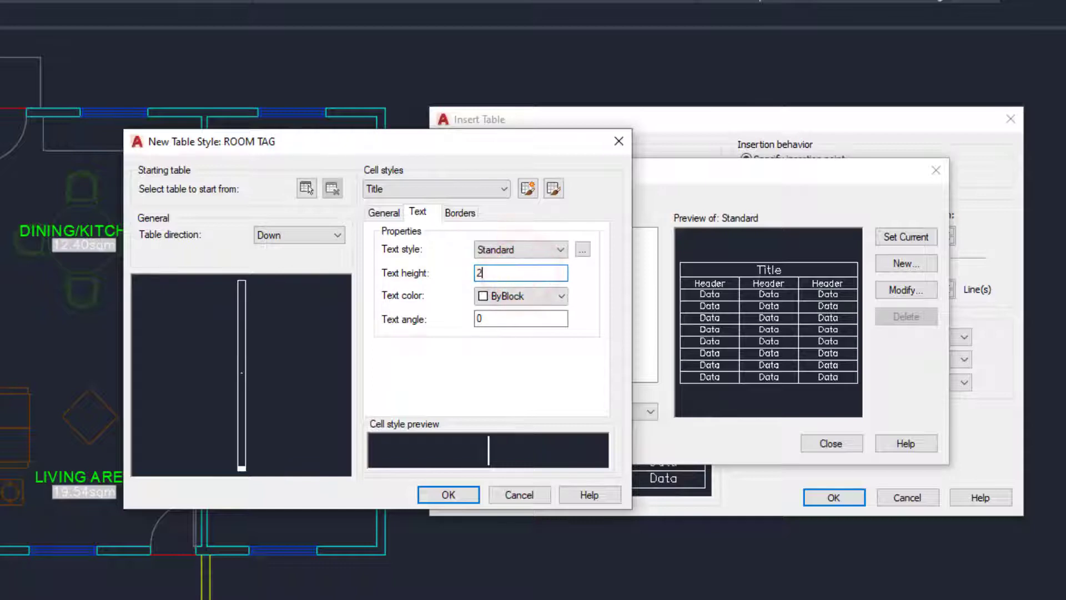
type("50")
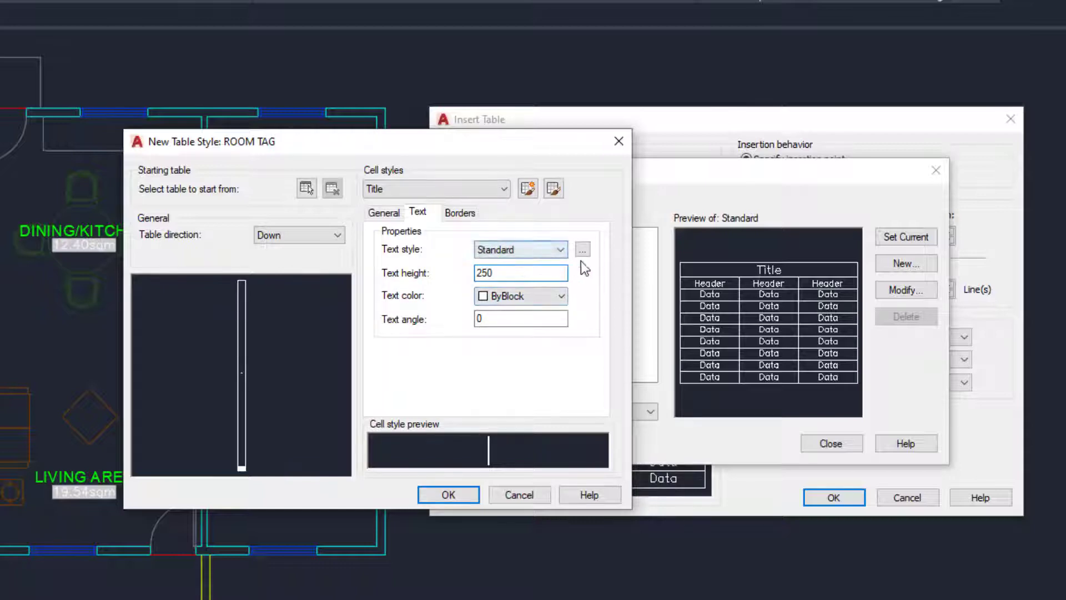
left_click(581, 275)
left_click(550, 250)
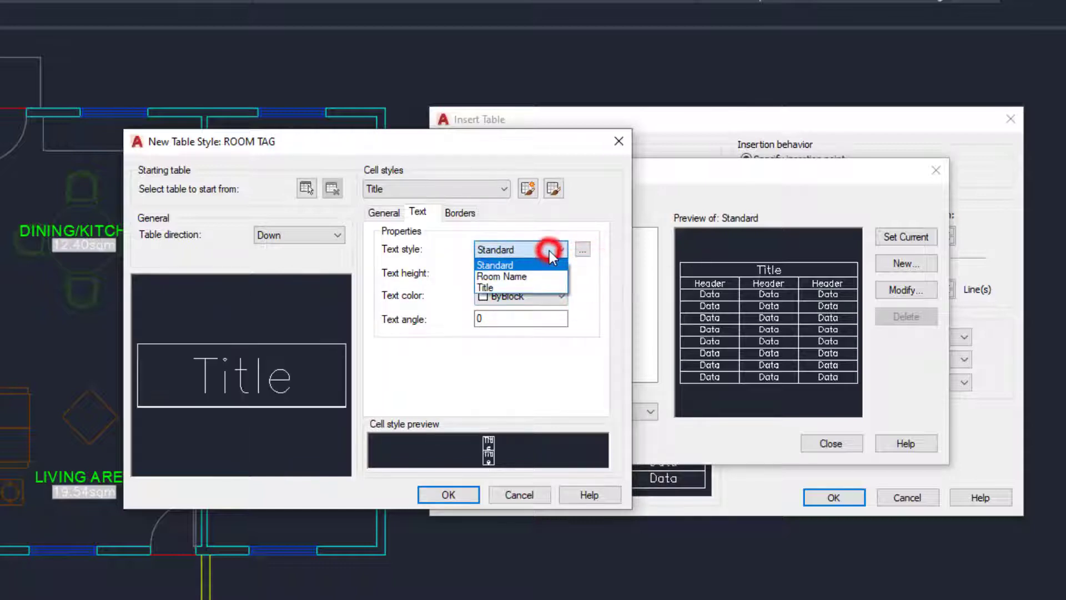
left_click(425, 253)
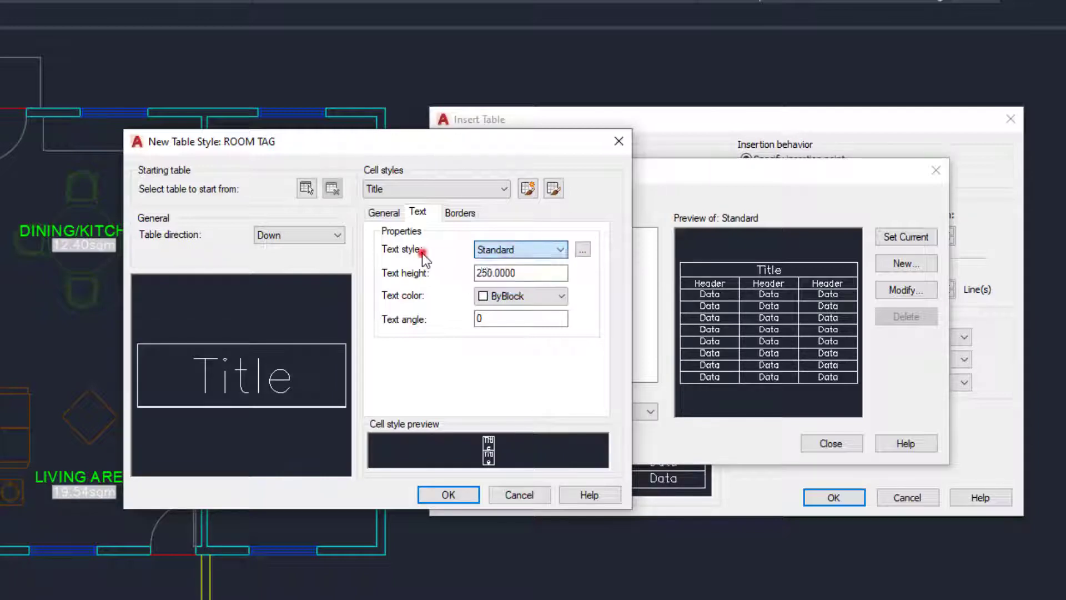
- Change the Standard text style's font to Arial in the Text Style editor
left_click(586, 252)
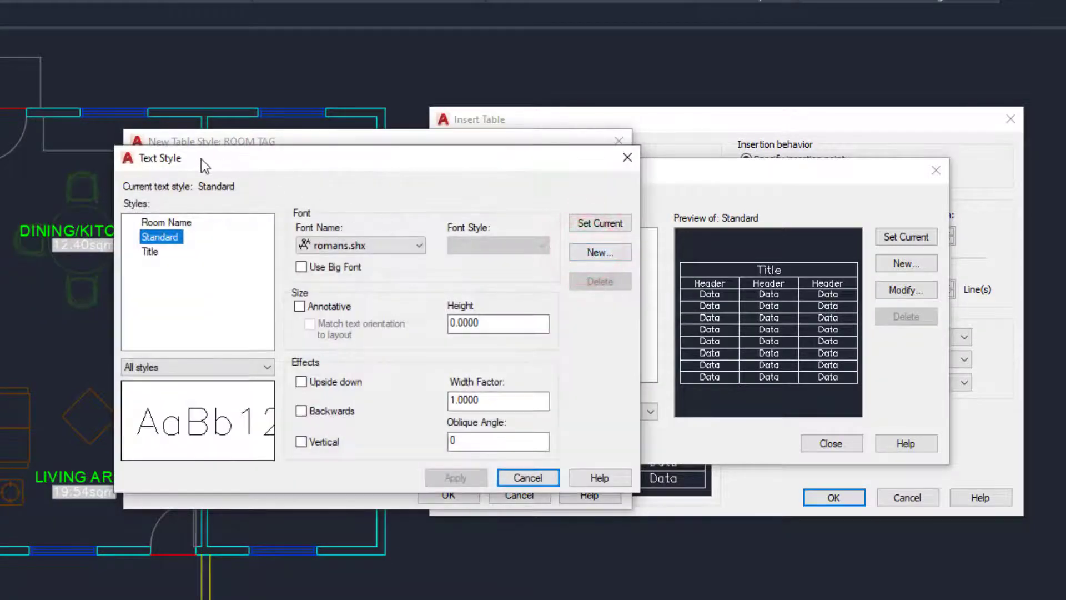
left_click_drag(327, 168, 318, 166)
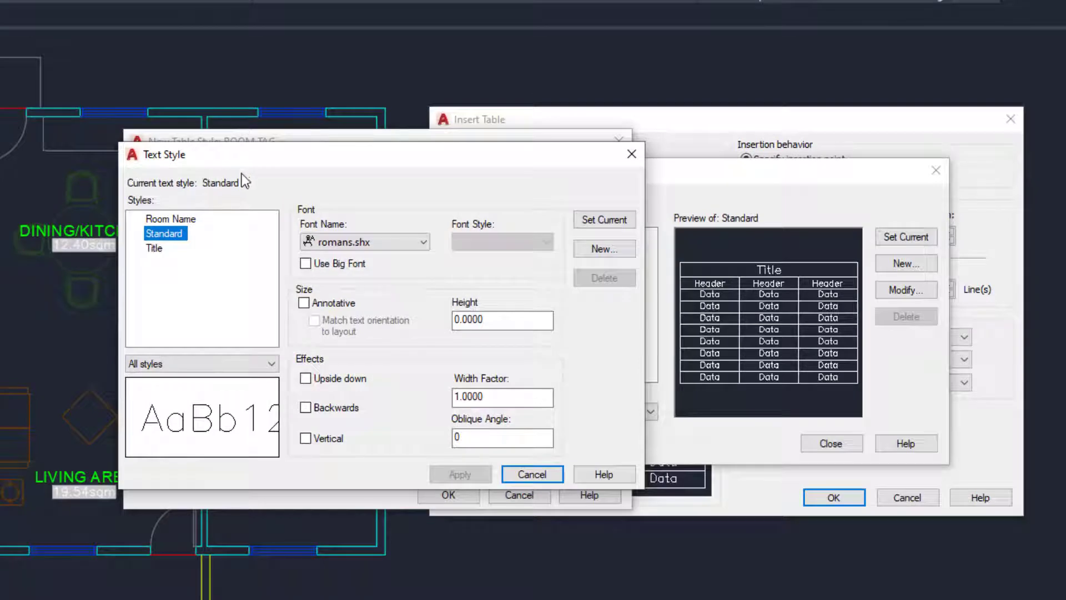
left_click(196, 293)
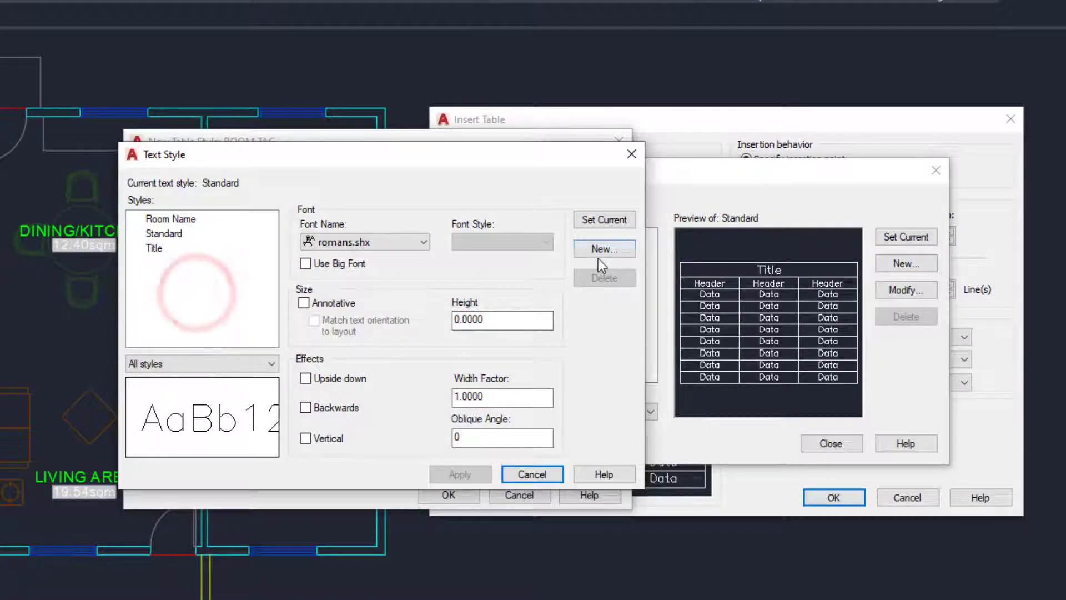
left_click(412, 238)
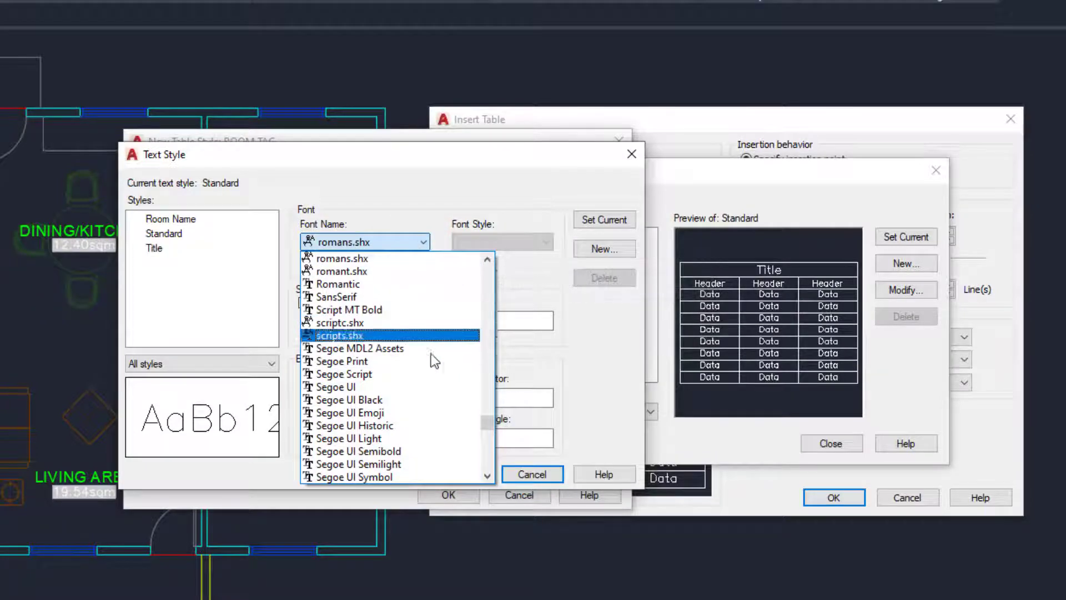
left_click_drag(485, 418, 502, 267)
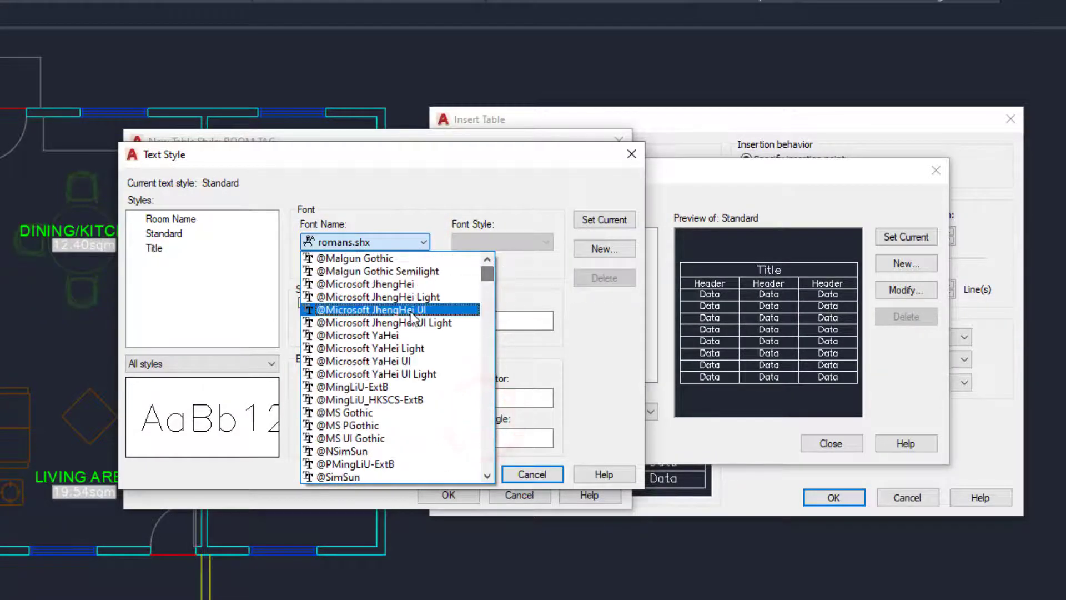
key("a")
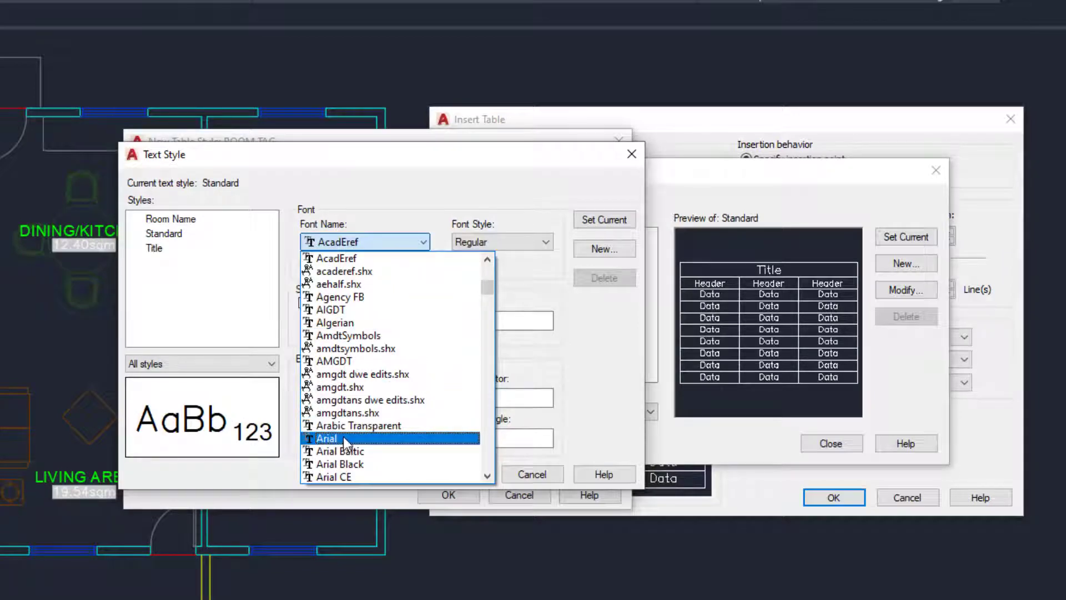
left_click(344, 440)
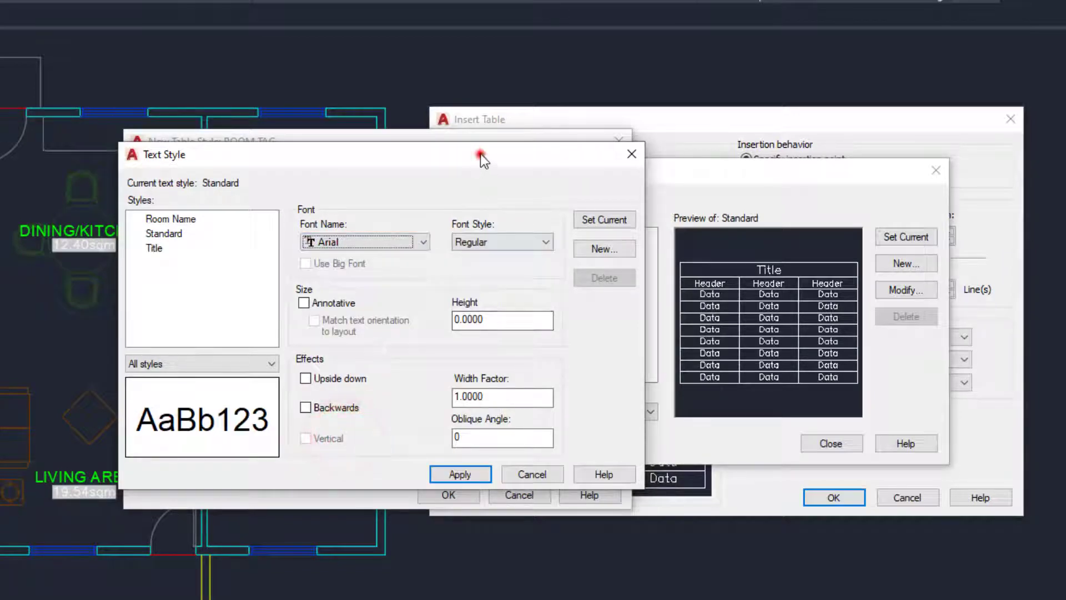
left_click_drag(479, 160, 482, 151)
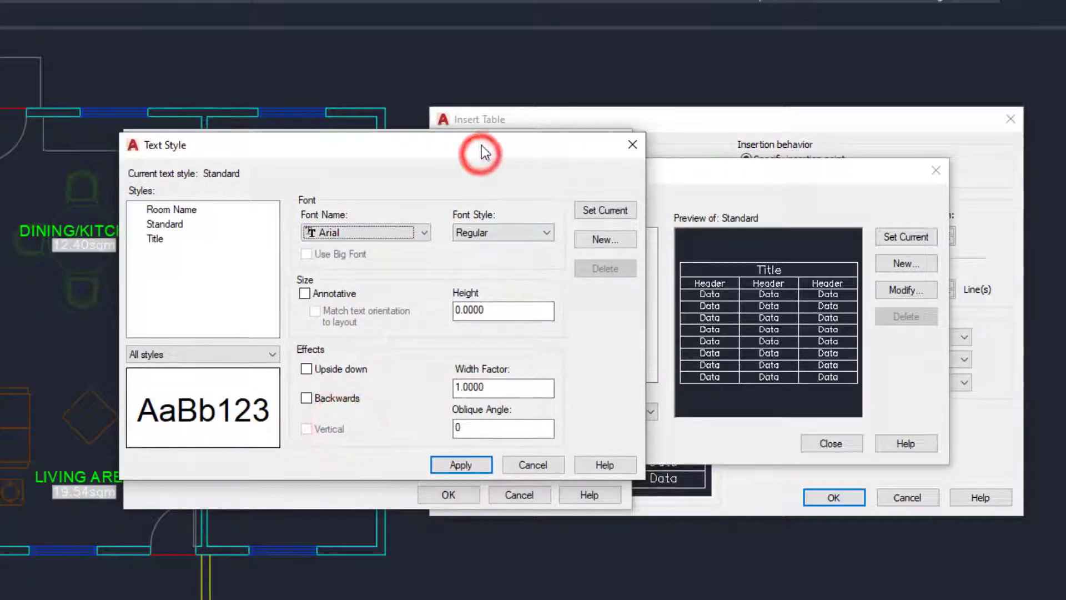
- Keep the Arial change and create a new text style named TABLE for the Title cells
left_click(603, 239)
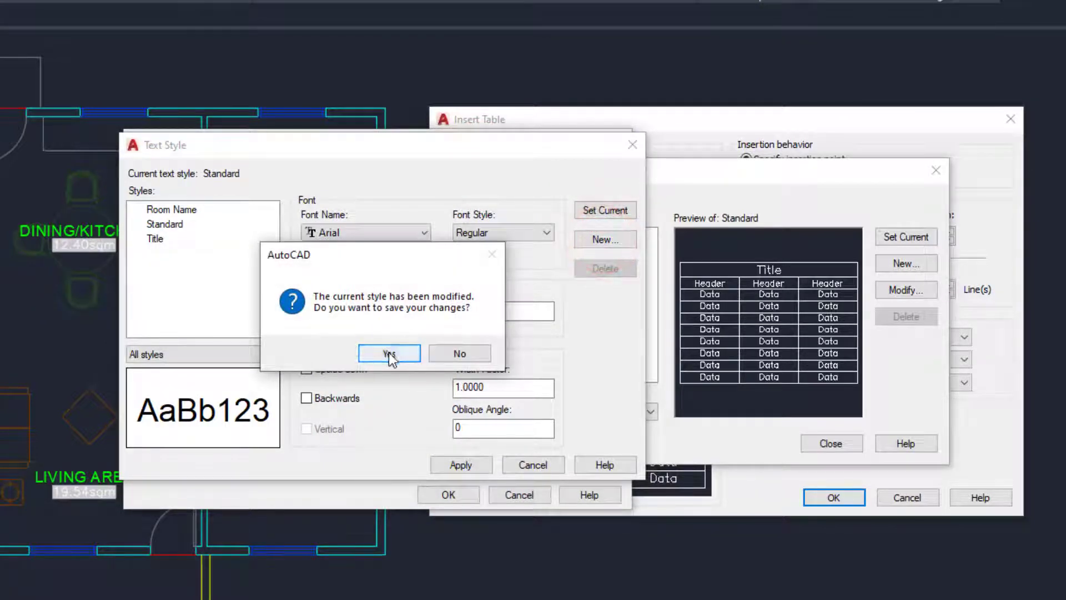
left_click(390, 353)
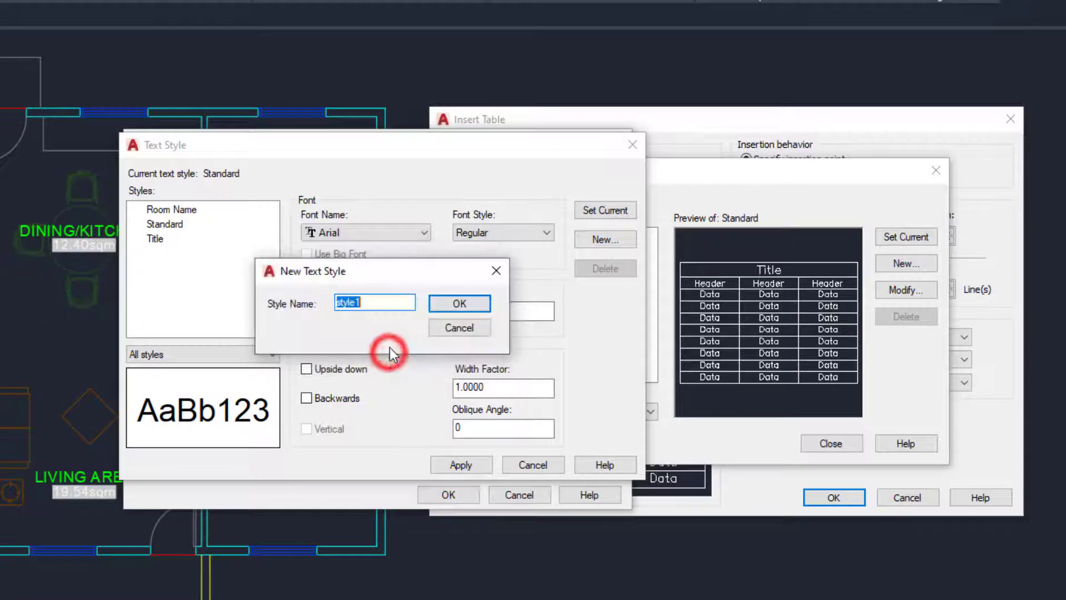
type("TABLE")
left_click(462, 306)
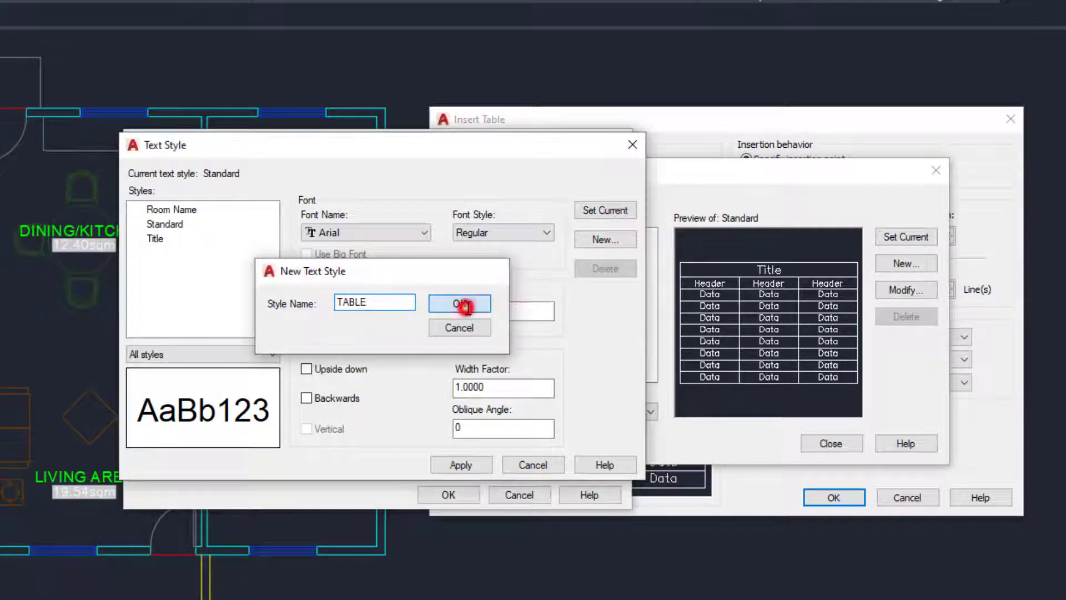
left_click(532, 464)
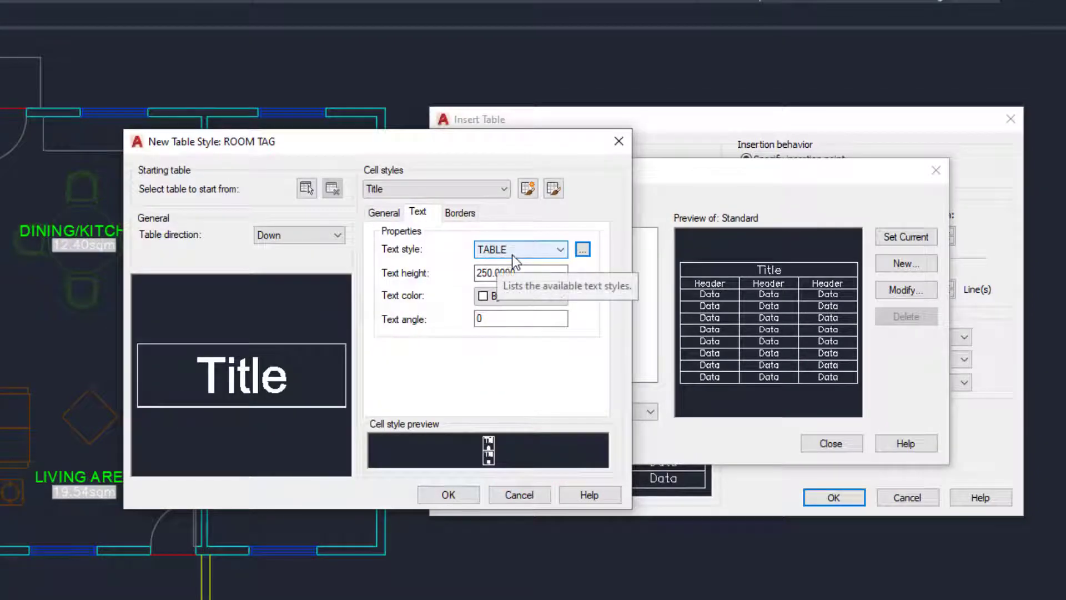
left_click(382, 213)
- Give the Header cell style horizontal and vertical margins of 60
left_click(408, 189)
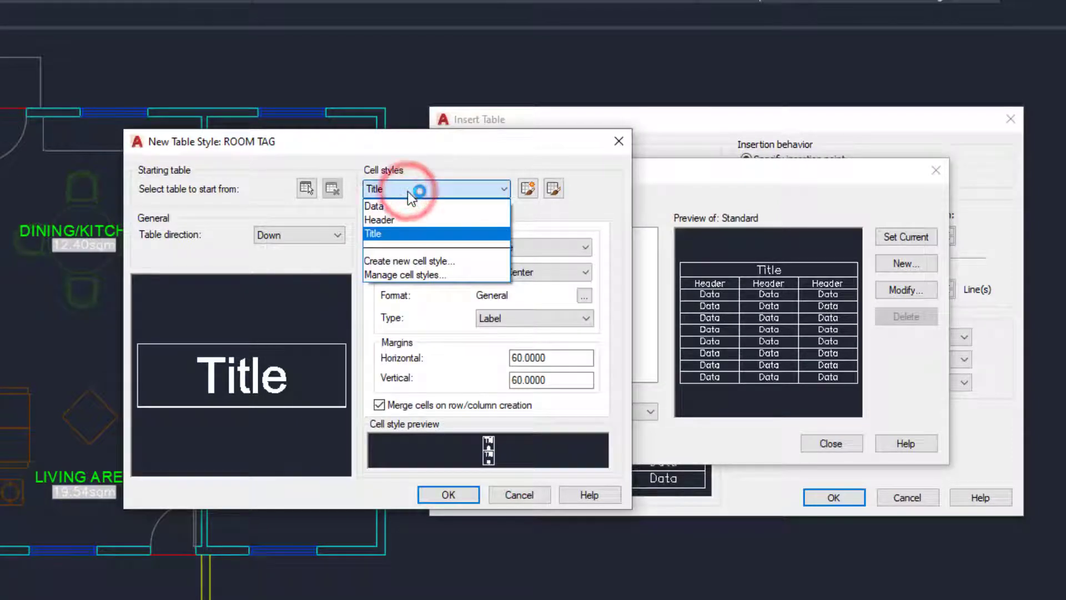
left_click(392, 219)
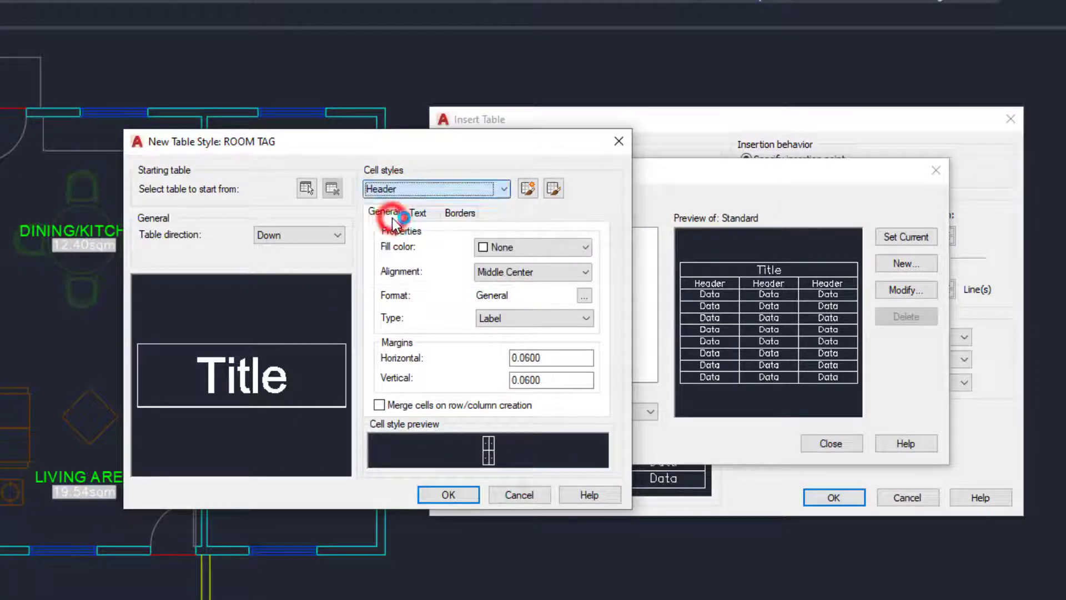
double_click(560, 357)
type("60")
double_click(561, 381)
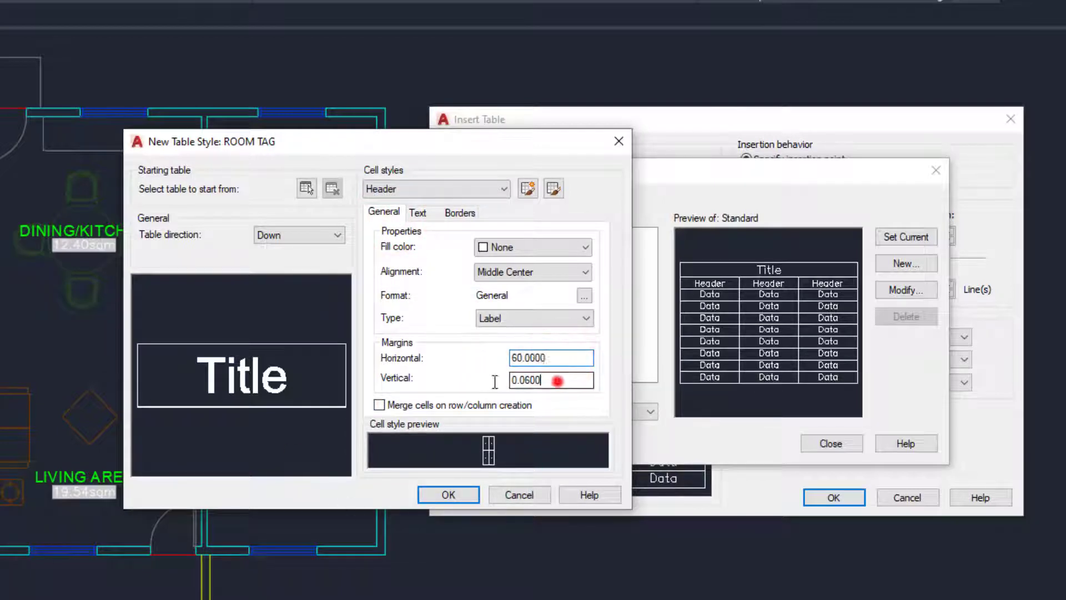
type("60")
left_click(429, 321)
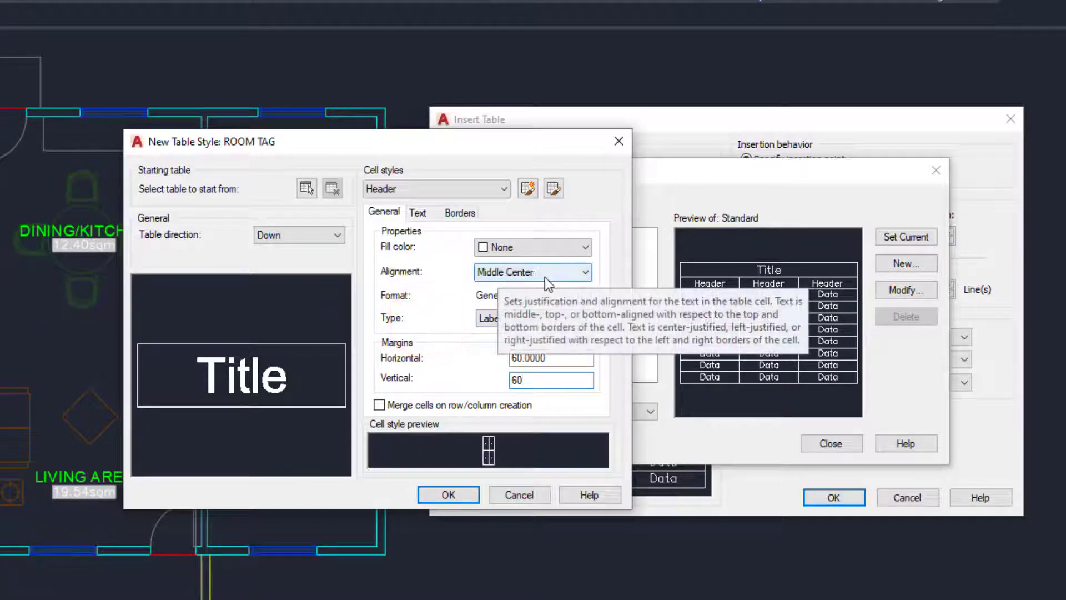
- Give the Header cells the TABLE text style with a text height of 180
left_click(424, 215)
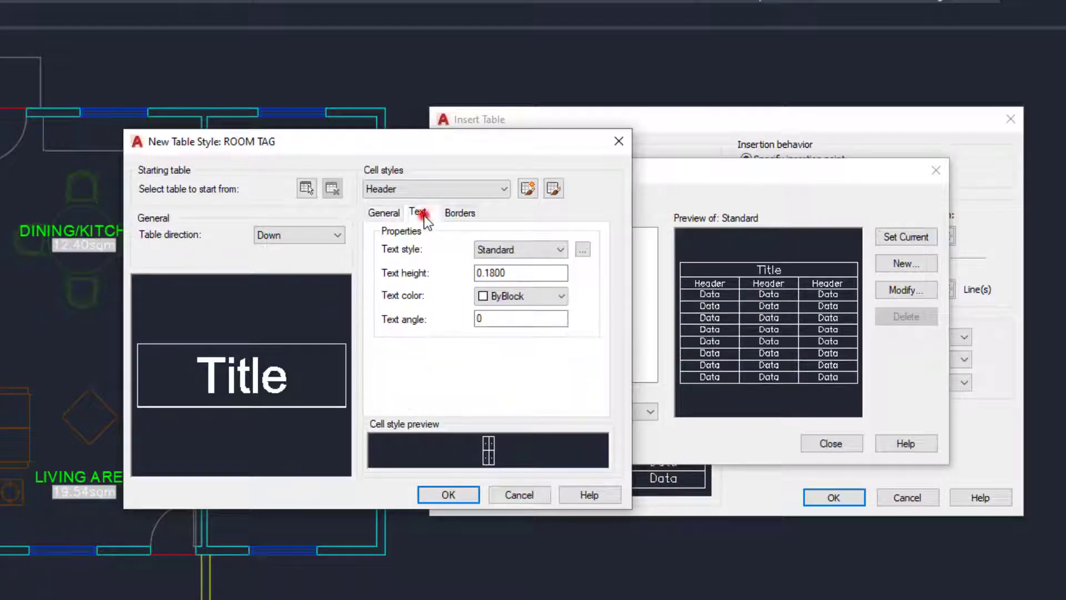
left_click(541, 251)
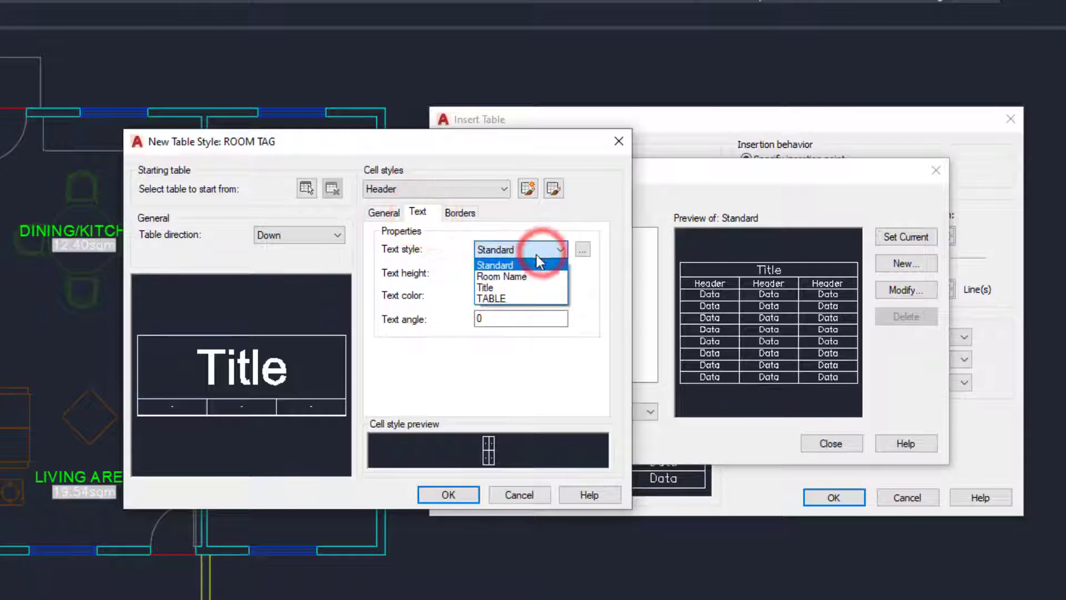
left_click(509, 299)
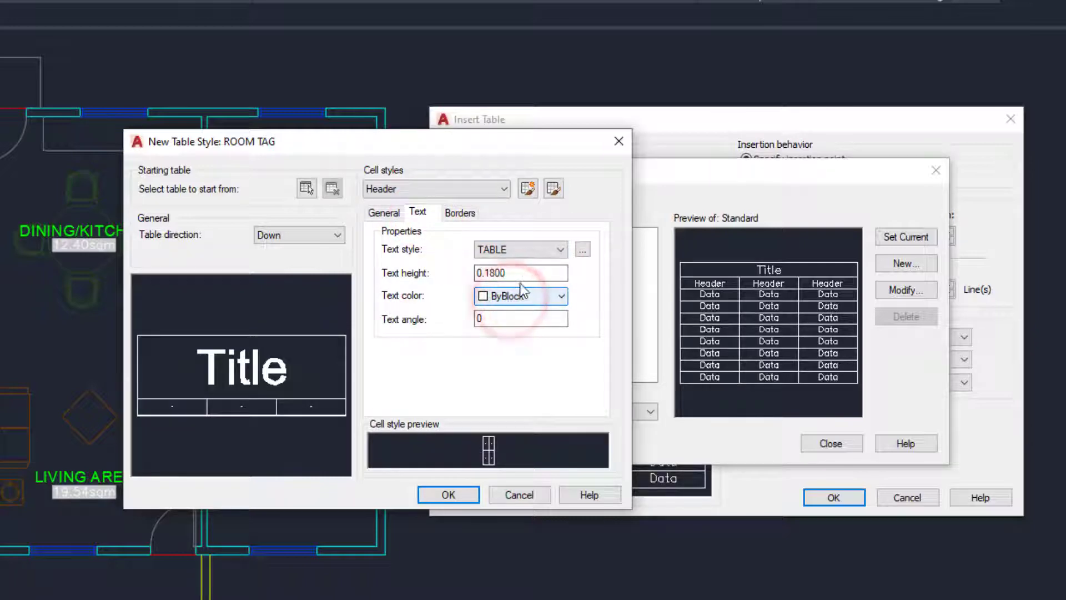
double_click(523, 273)
type("1")
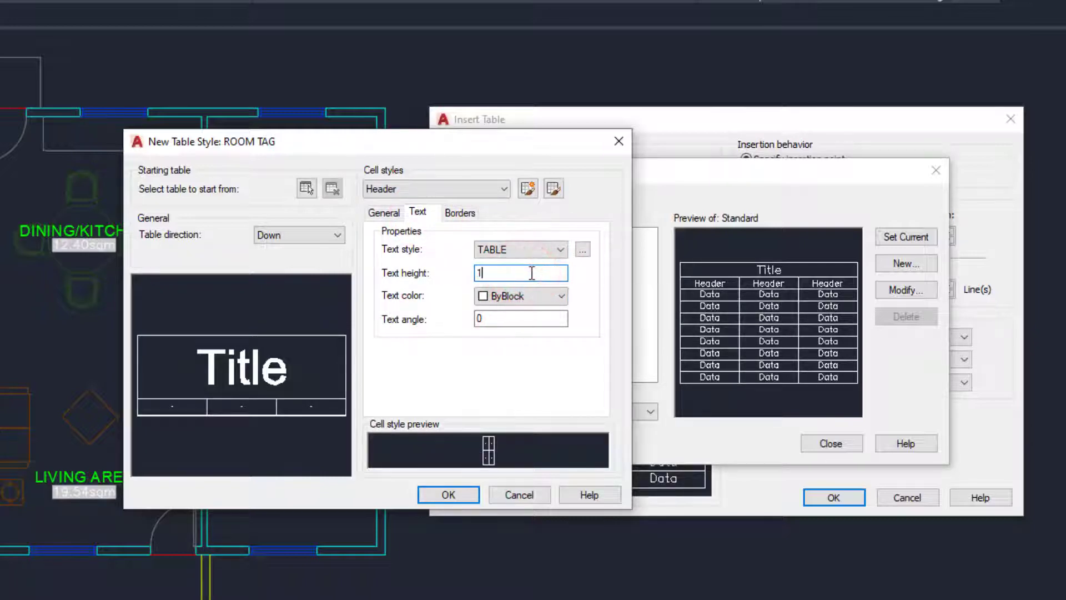
left_click(391, 214)
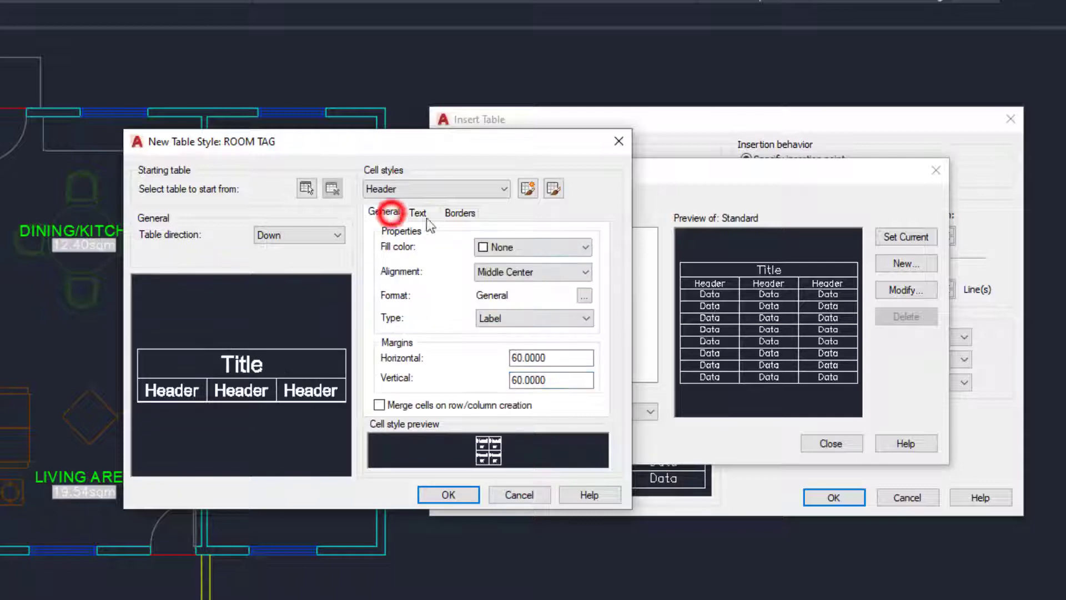
left_click(420, 213)
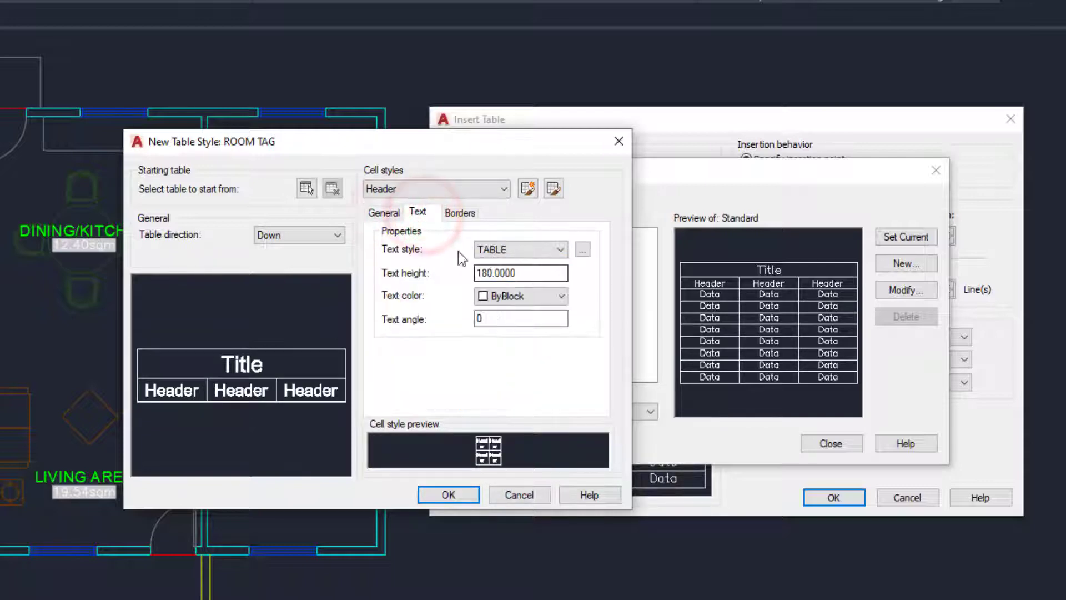
left_click(392, 216)
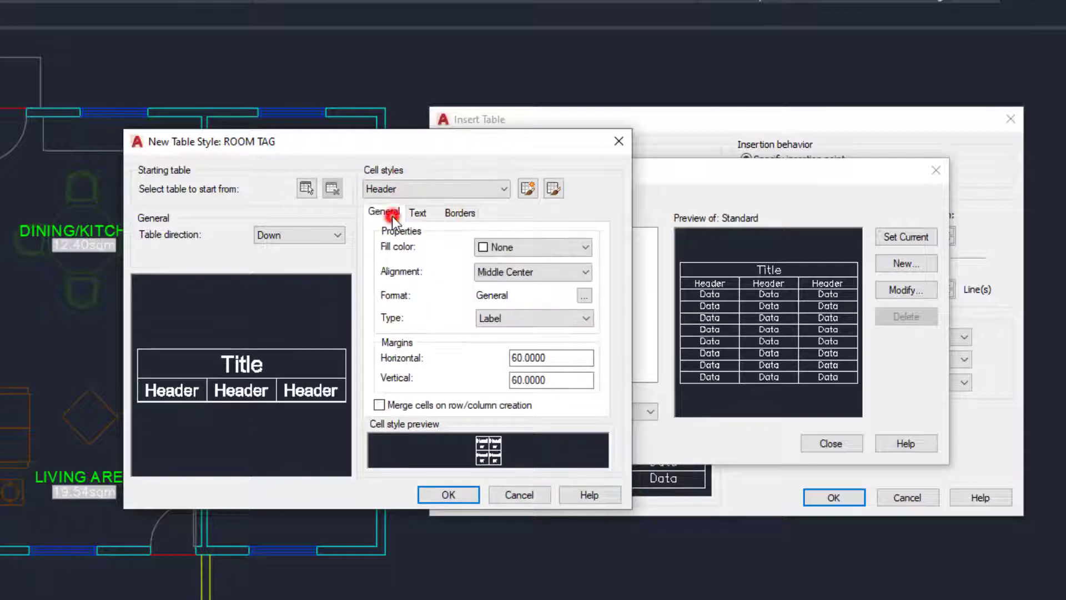
left_click(420, 215)
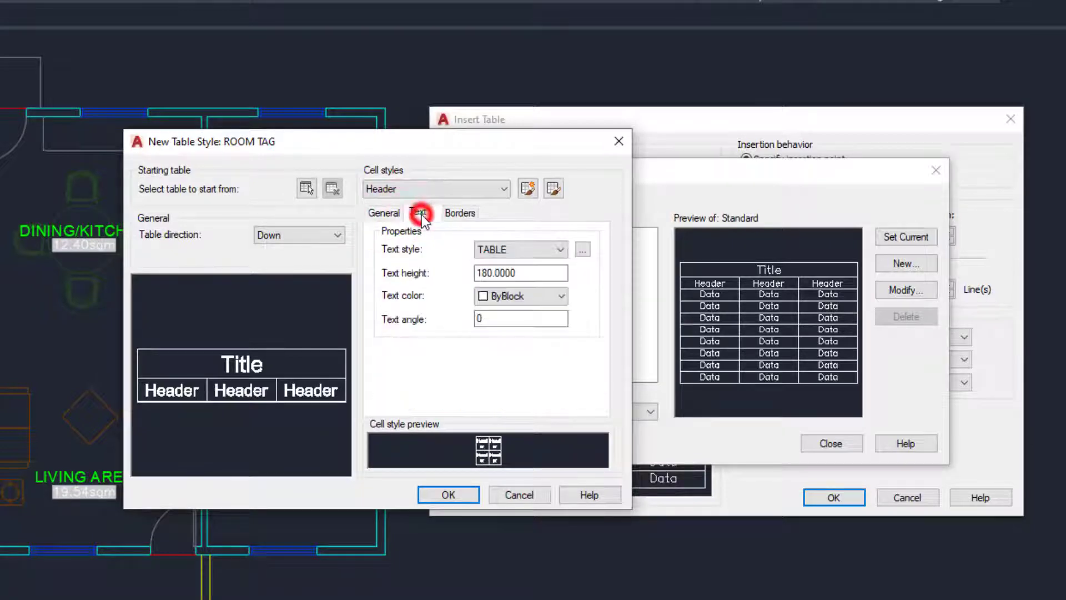
- Give the Data cells a 60 horizontal margin and Middle Center alignment
left_click(438, 188)
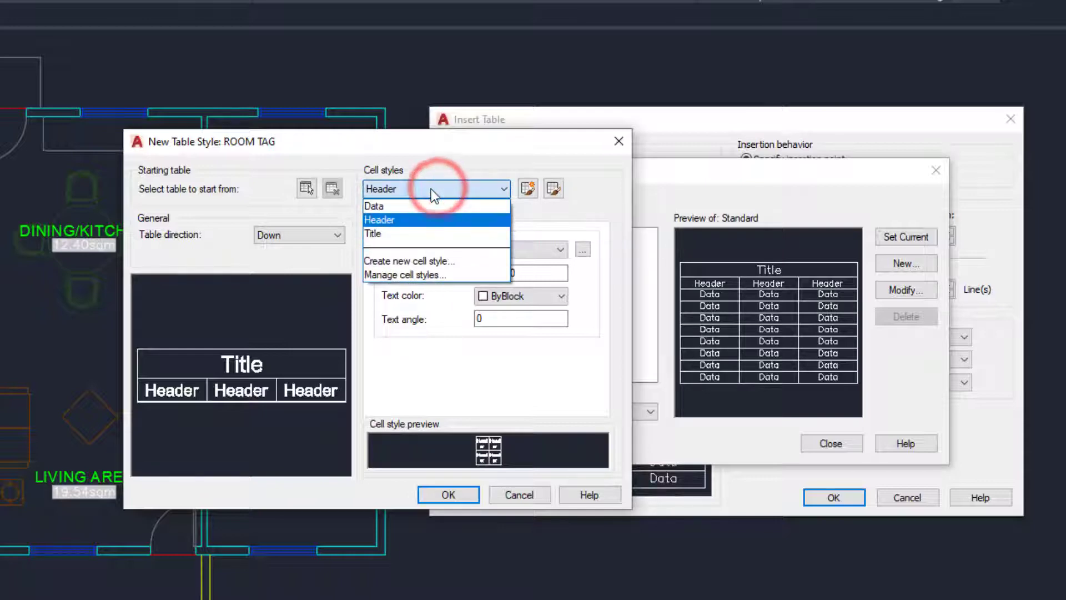
left_click(382, 206)
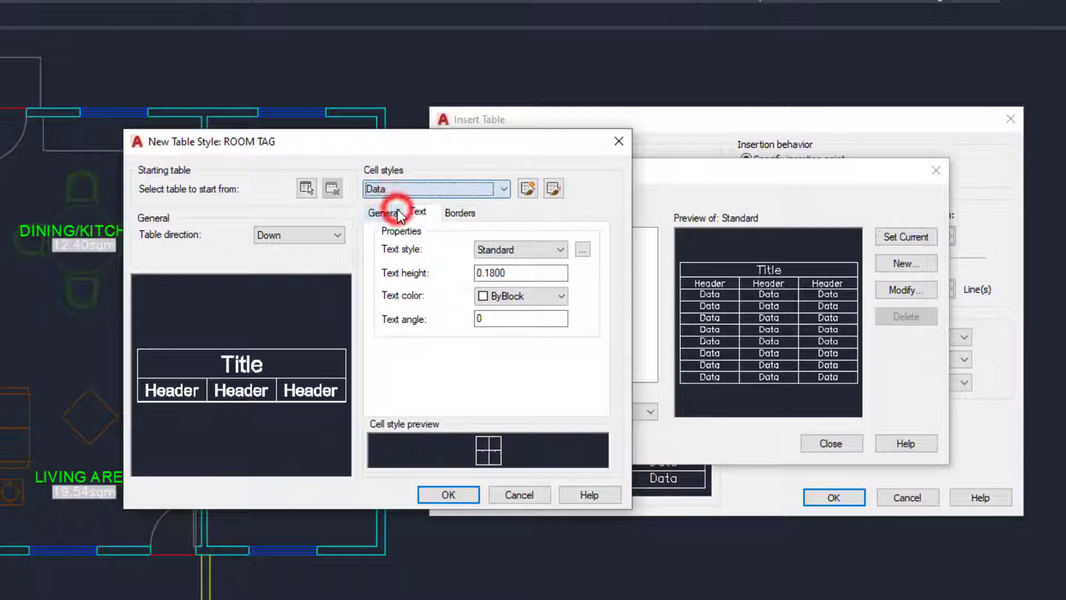
left_click(385, 212)
double_click(560, 358)
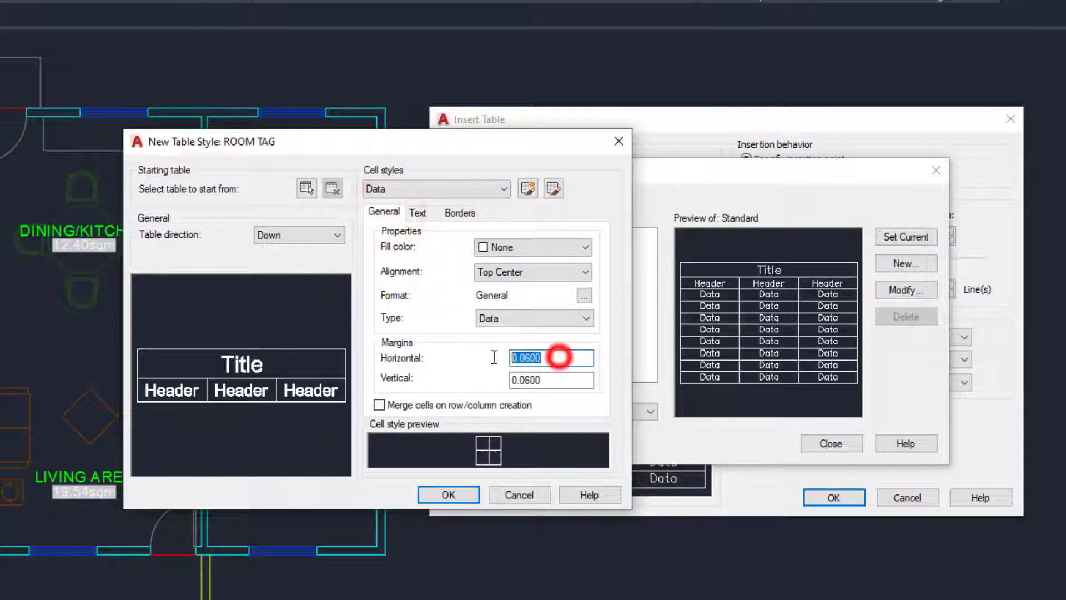
type("60")
double_click(557, 379)
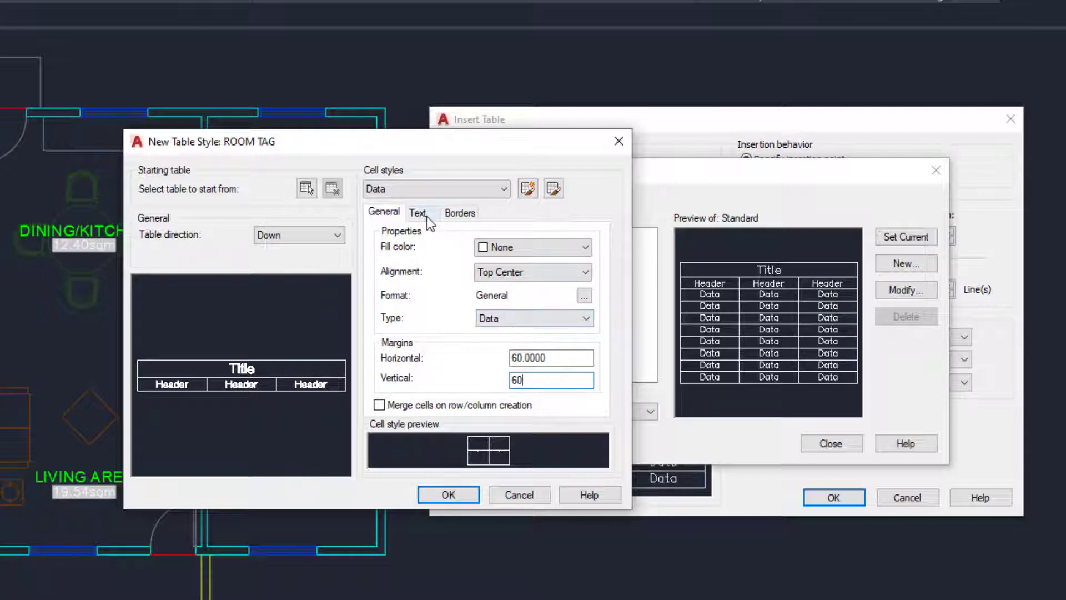
left_click(501, 272)
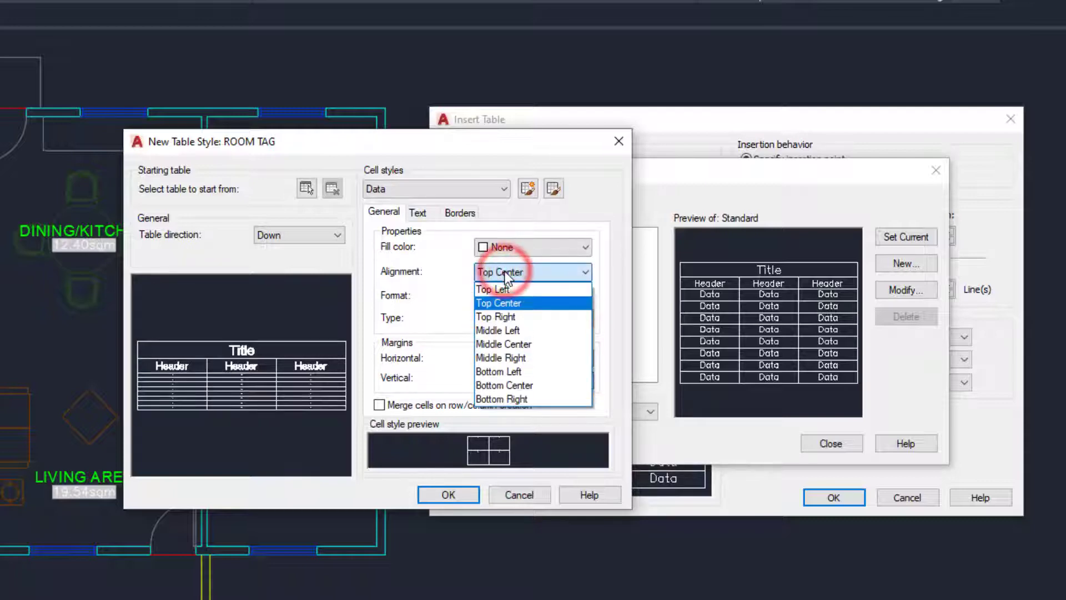
left_click(569, 344)
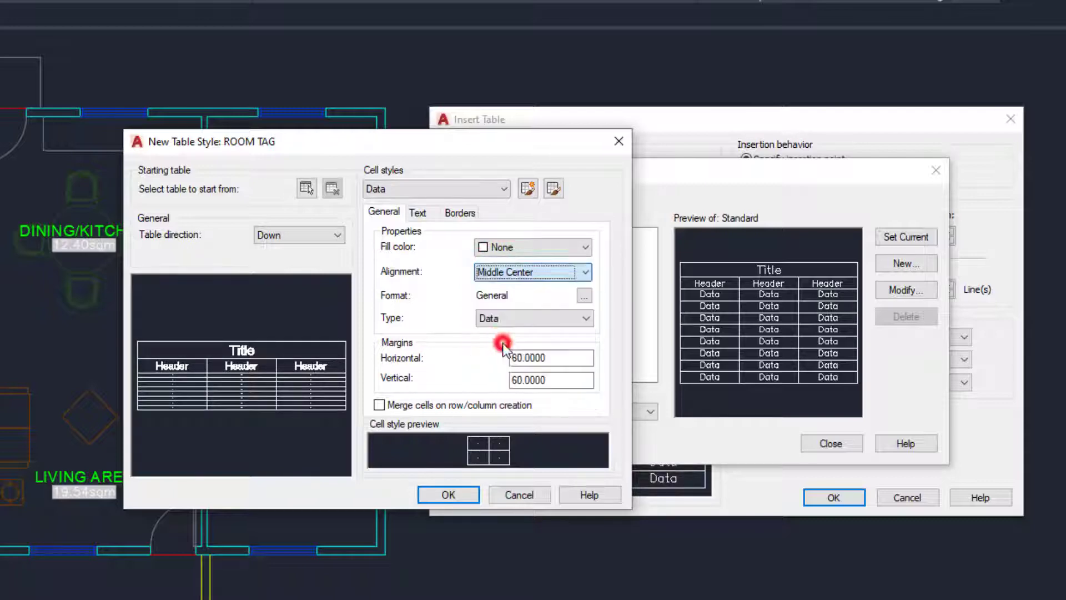
- Set the Data text height to 180 and save the ROOM TAG table style
left_click(418, 212)
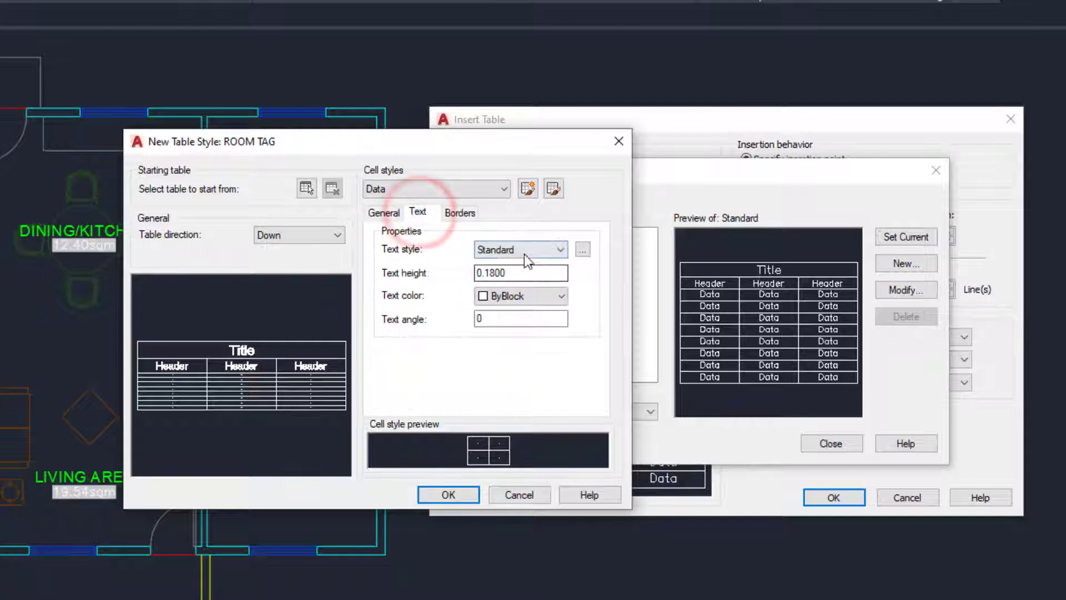
left_click(506, 272)
double_click(507, 272)
type("180")
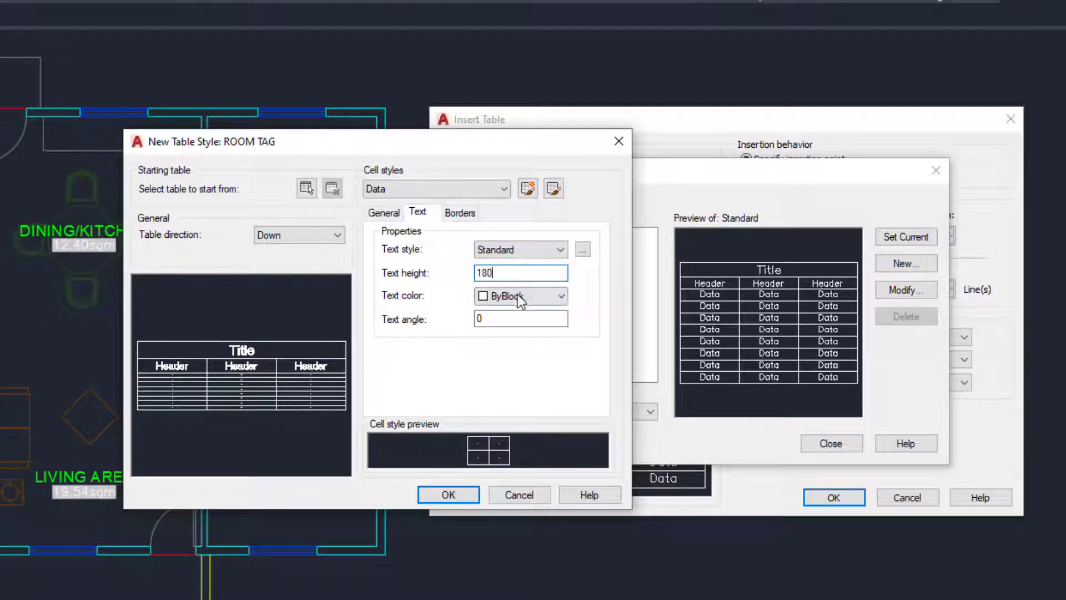
left_click(425, 315)
left_click(449, 492)
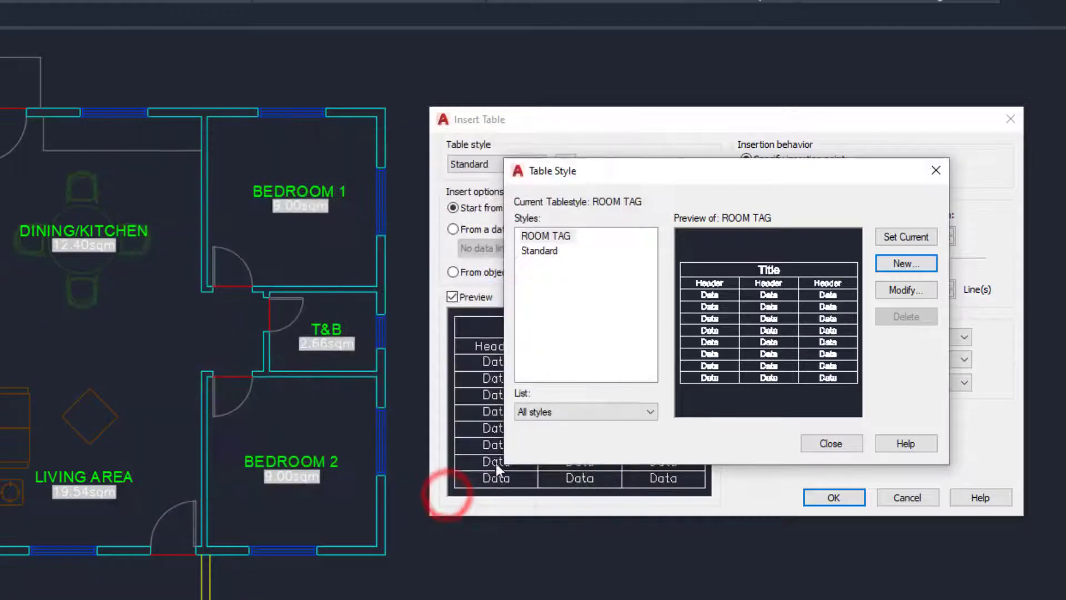
- Insert the ROOM TAG table to the right of the floor plan
left_click(830, 444)
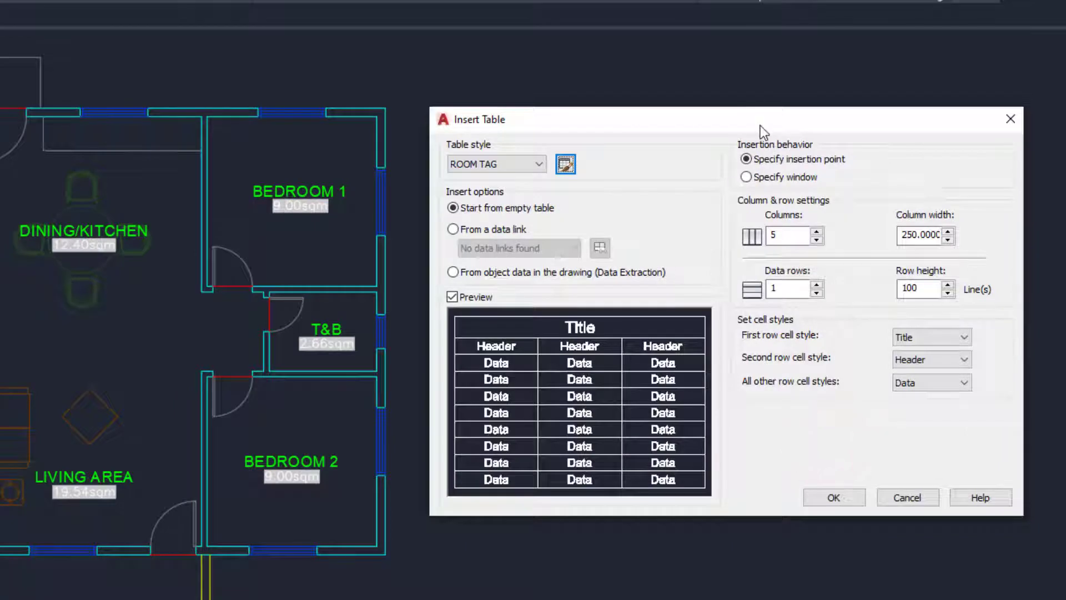
left_click_drag(760, 130, 739, 126)
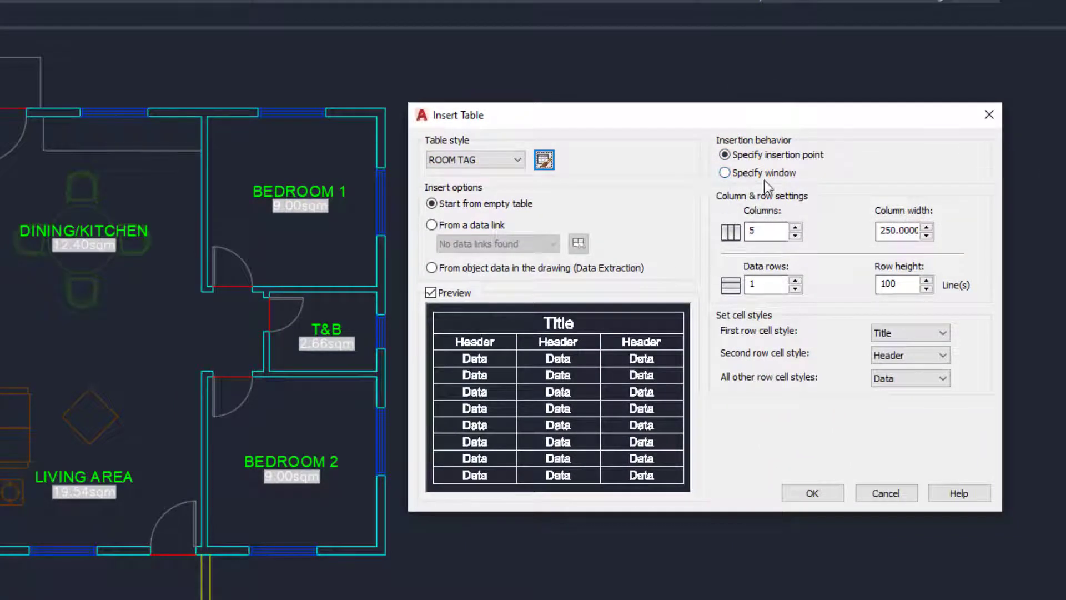
left_click(812, 493)
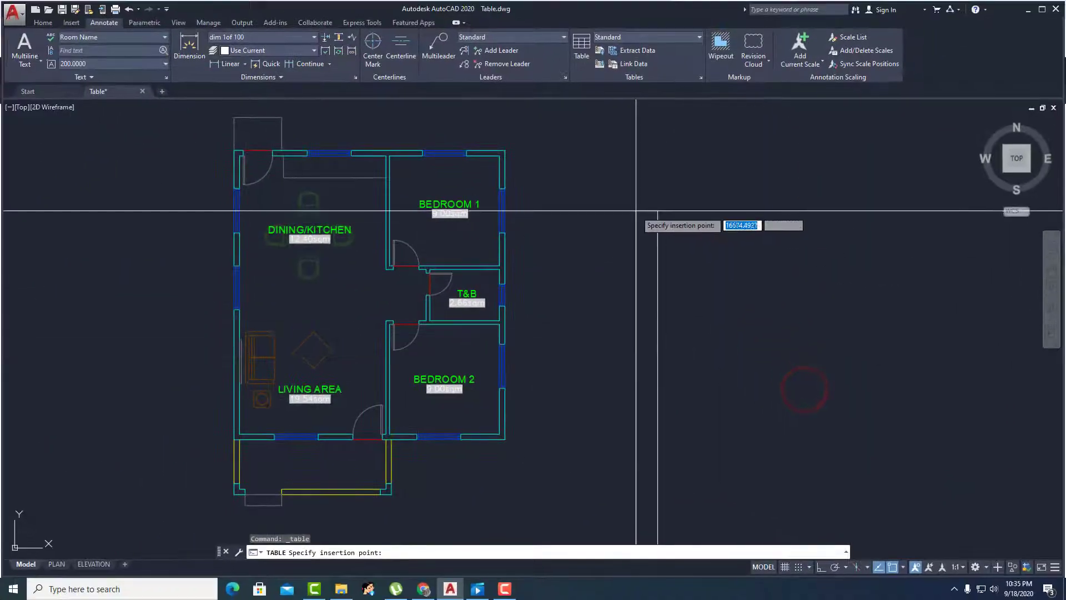
left_click(589, 165)
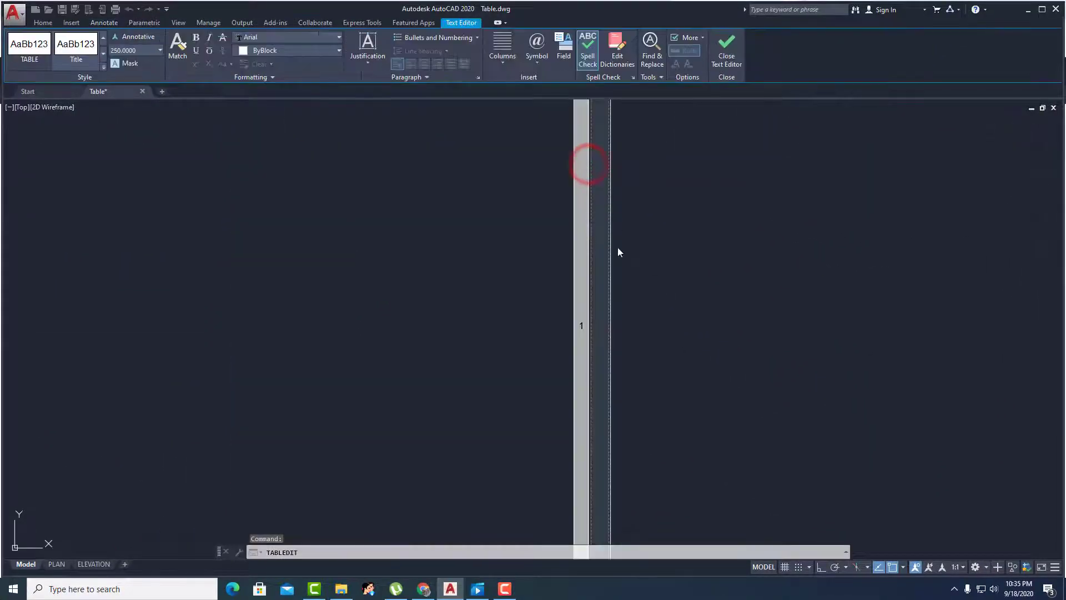
- Exit cell editing and select the narrow new table
scroll(618, 251, "down", 4)
middle_click_drag(638, 300, 636, 332)
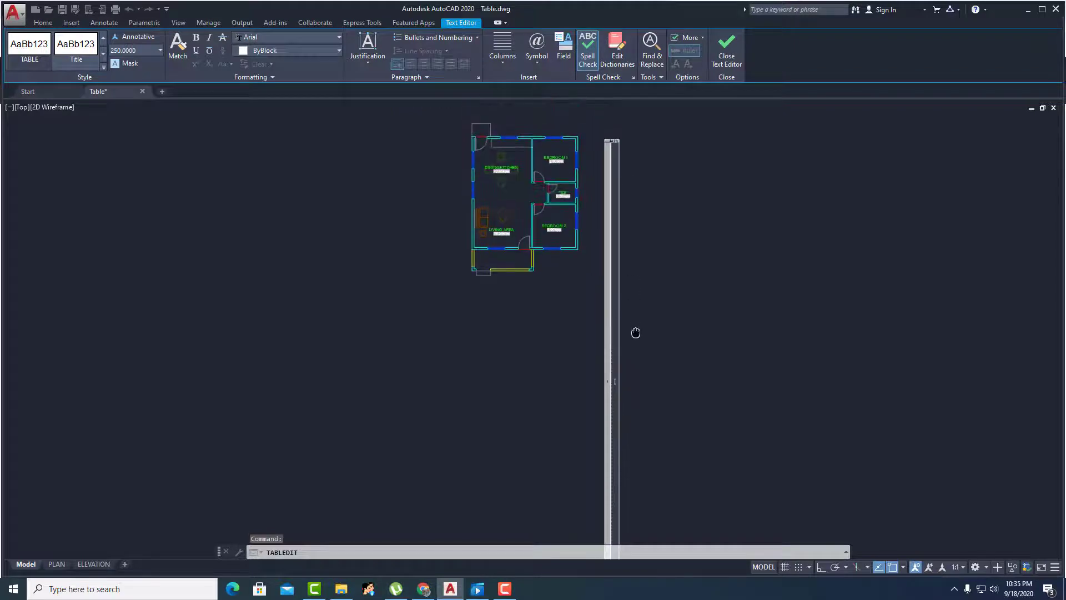
scroll(616, 144, "up", 2)
scroll(627, 124, "up", 4)
scroll(650, 166, "up", 2)
scroll(657, 186, "down", 8)
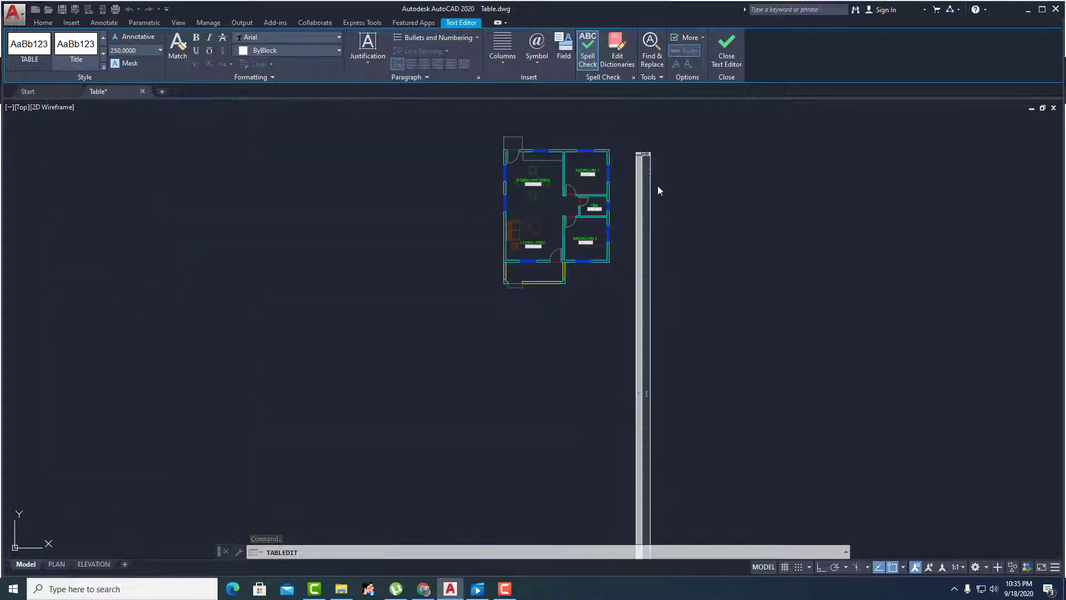
left_click(688, 188)
scroll(647, 155, "up", 3)
left_click(657, 155)
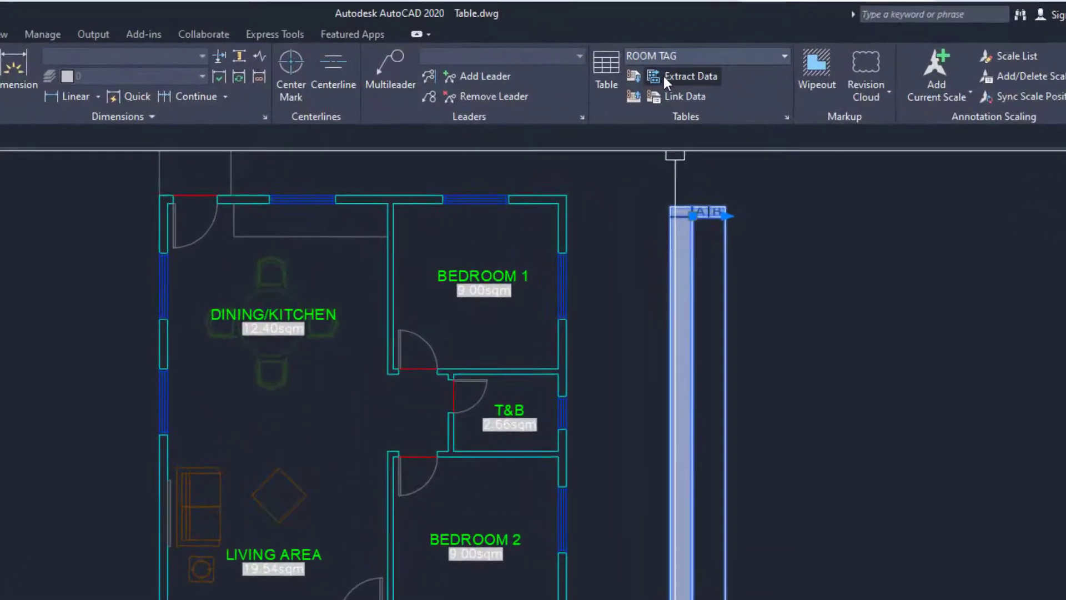
- Insert another 2-column, 5-data-row ROOM TAG table with row height 1 beside the plan
left_click(612, 81)
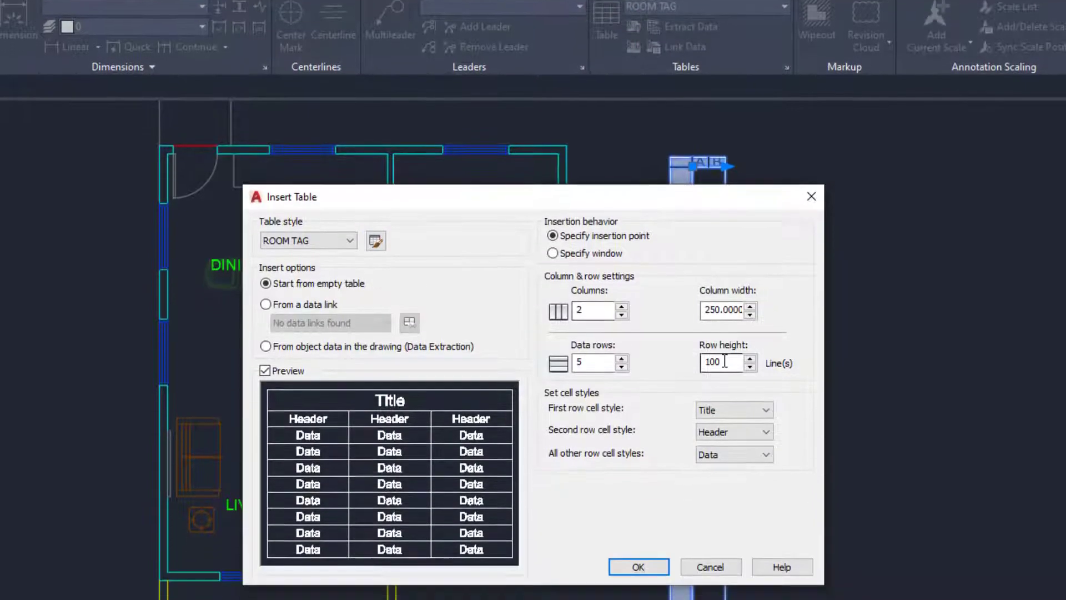
left_click(731, 411)
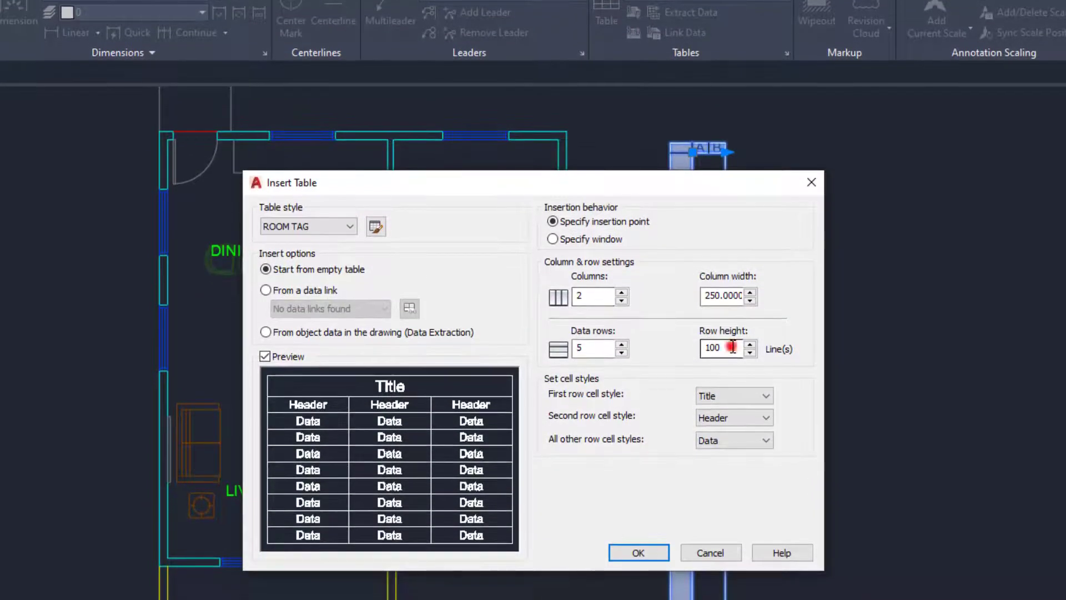
double_click(731, 347)
type("1")
left_click(639, 552)
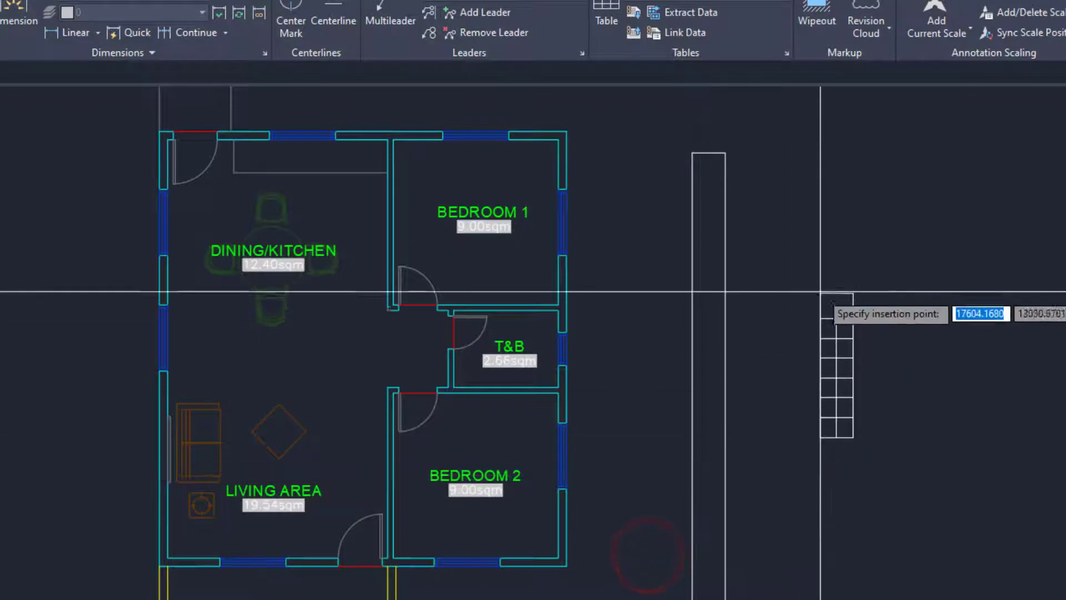
left_click(784, 166)
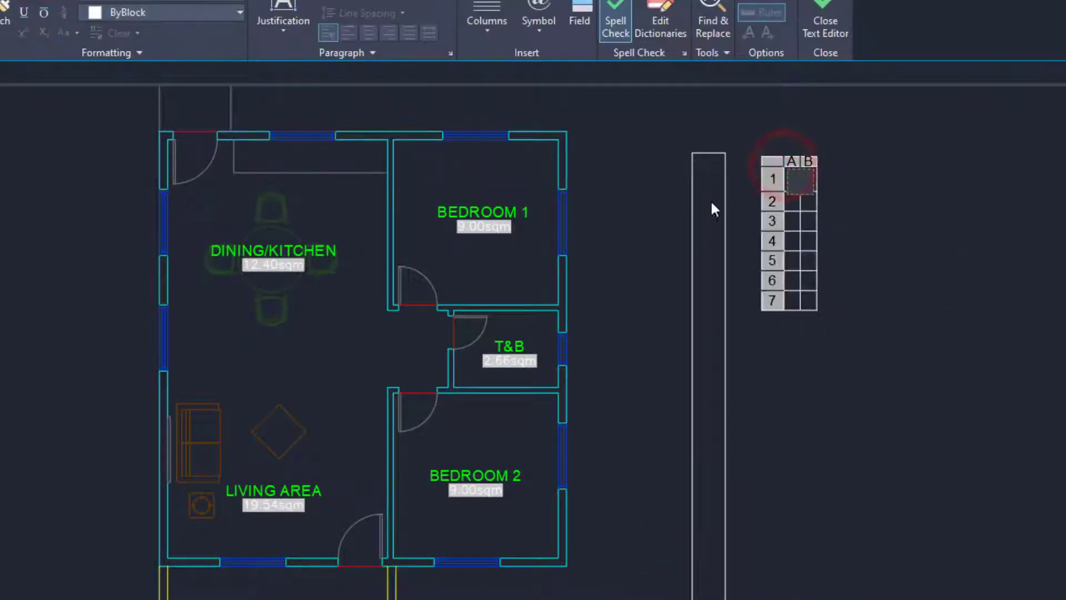
left_click(925, 217)
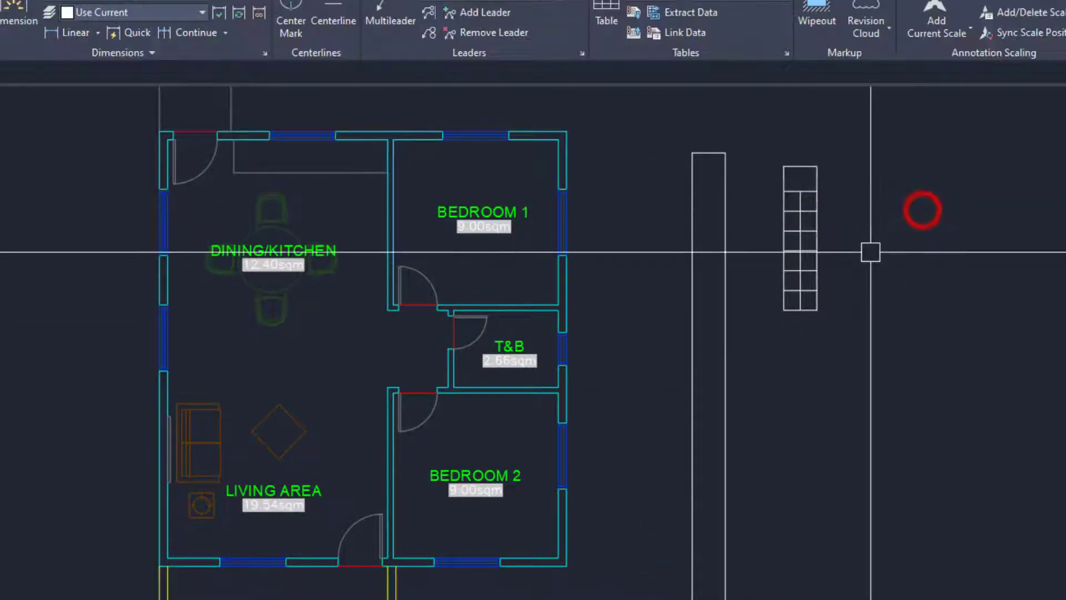
- Remove the old narrow table and stretch the new table's width to the right
left_click(722, 208)
key("Escape")
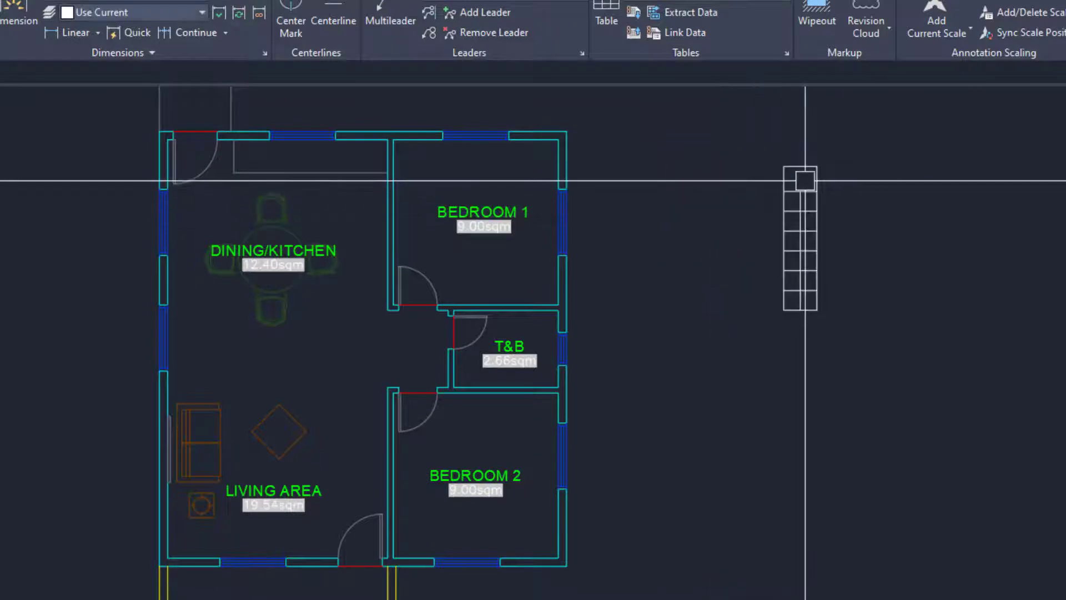
left_click(809, 178)
middle_click_drag(830, 208, 687, 257)
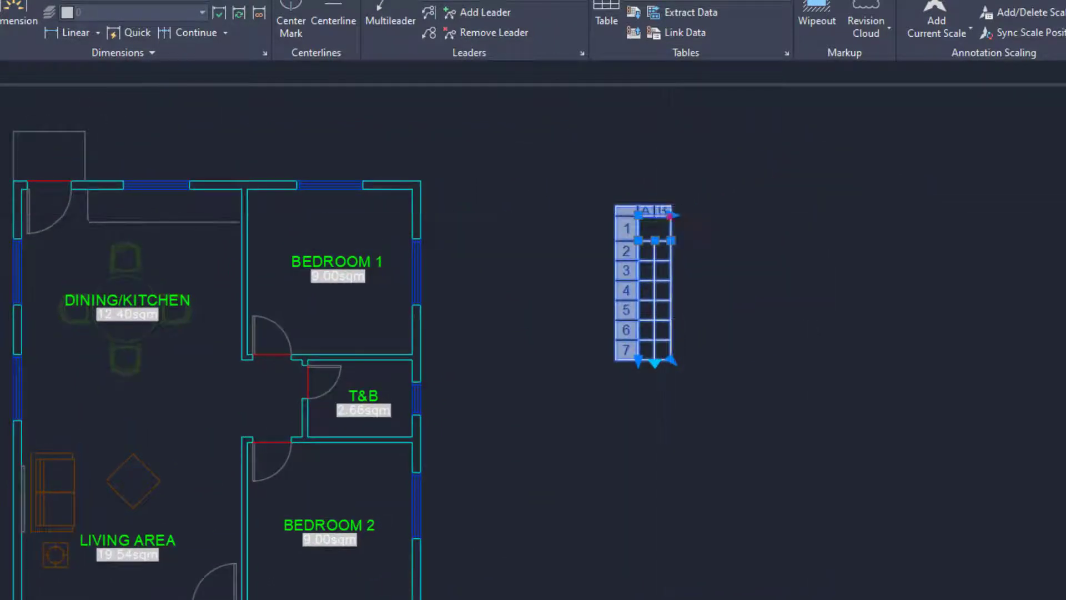
left_click(673, 214)
left_click(984, 207)
- Enter ROOM TAG in cell A1, ROOM NAME in A2 and ROOM AREA in B2
middle_click_drag(759, 291, 714, 309)
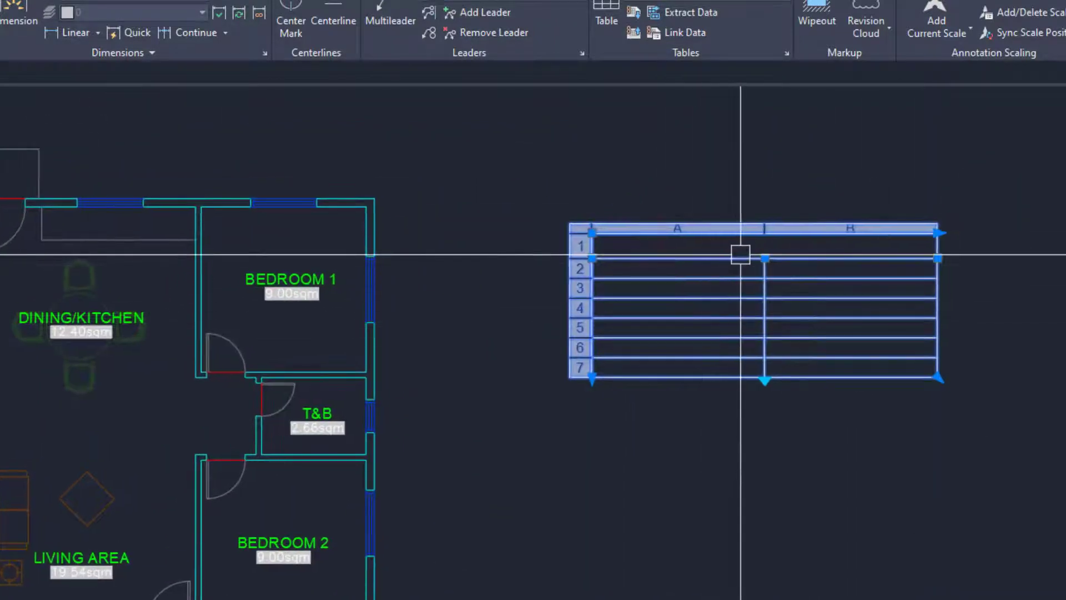
double_click(742, 246)
type("ROOM TAG")
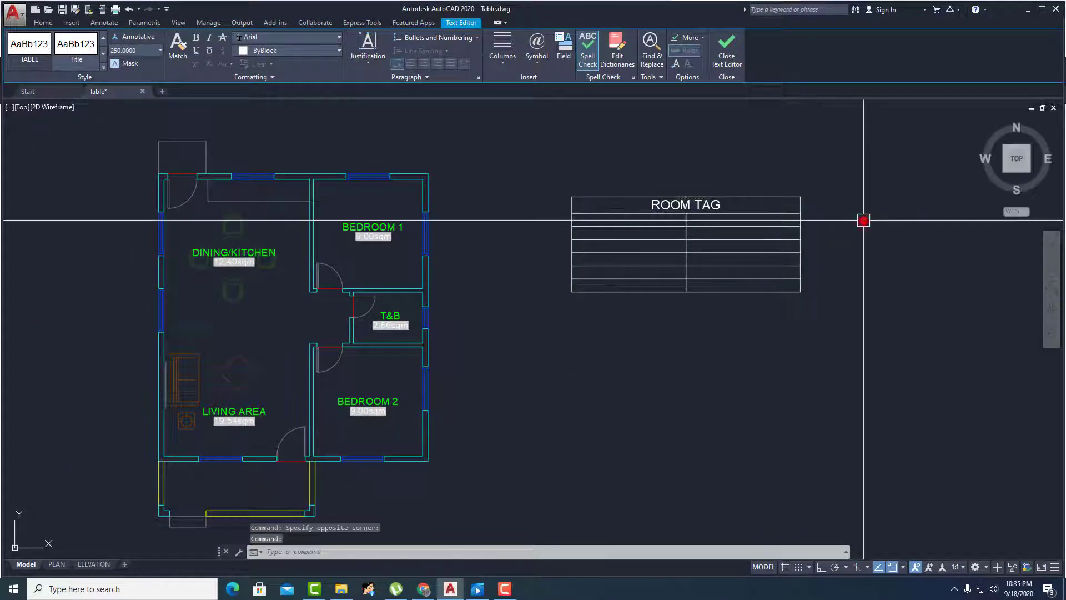
left_click(861, 221)
left_click(602, 221)
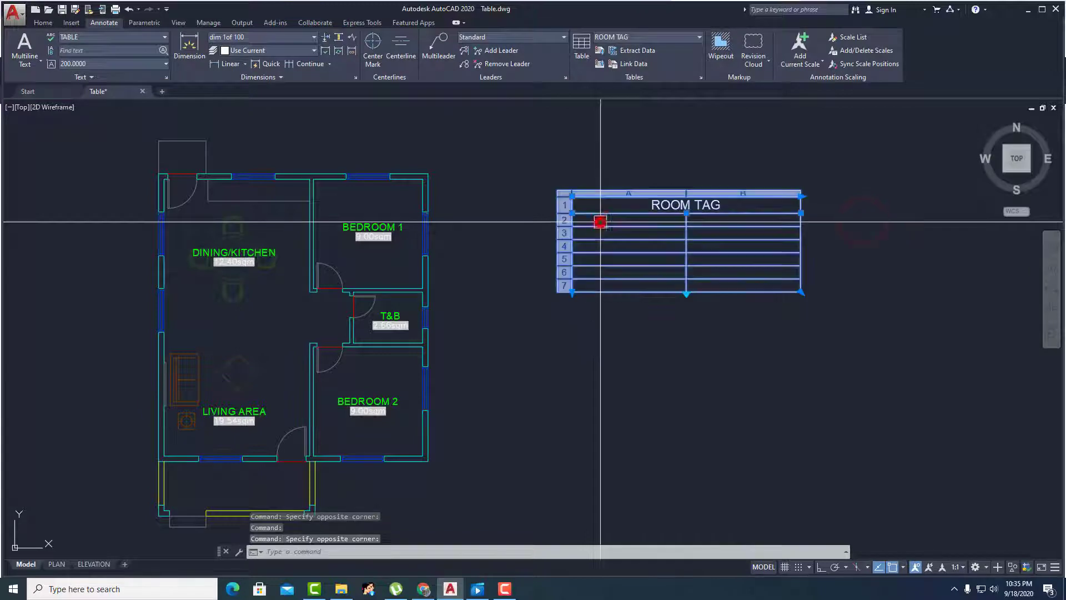
double_click(604, 221)
type("ROOM NAME")
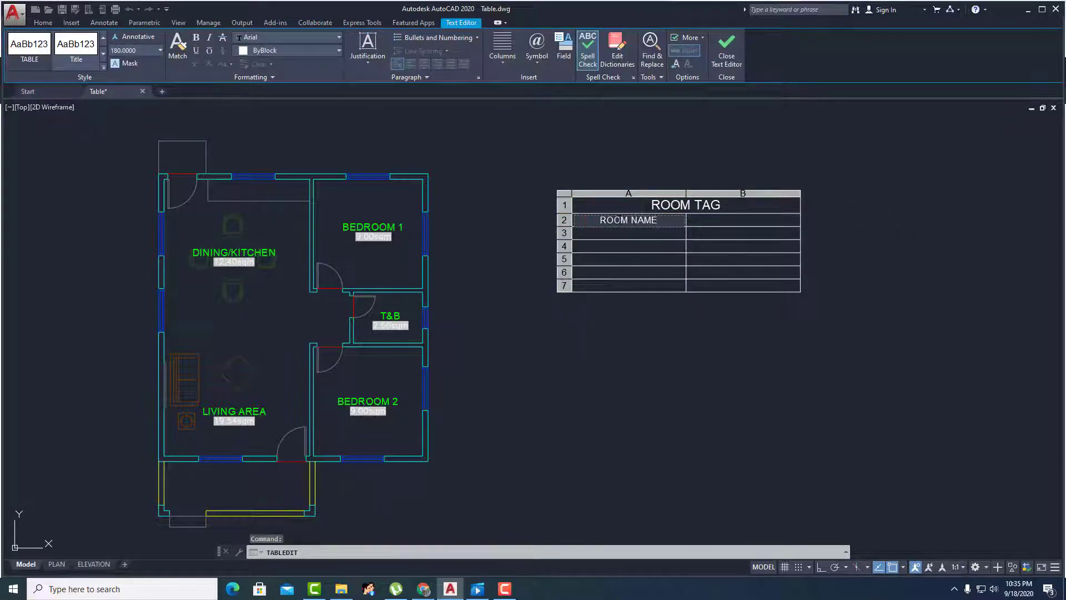
left_click(741, 221)
double_click(742, 221)
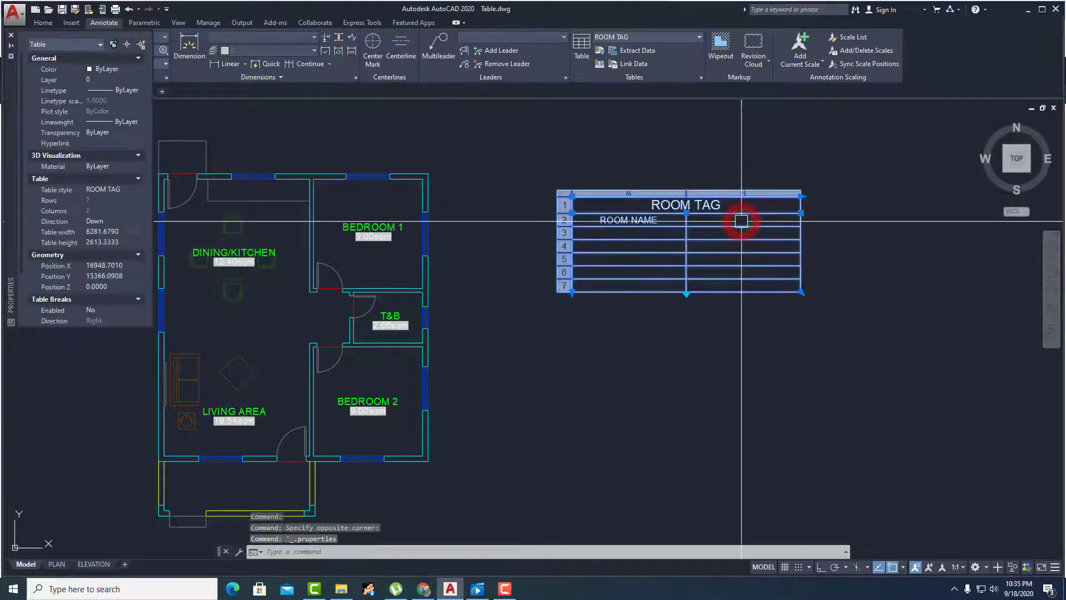
type("ROOM AREA")
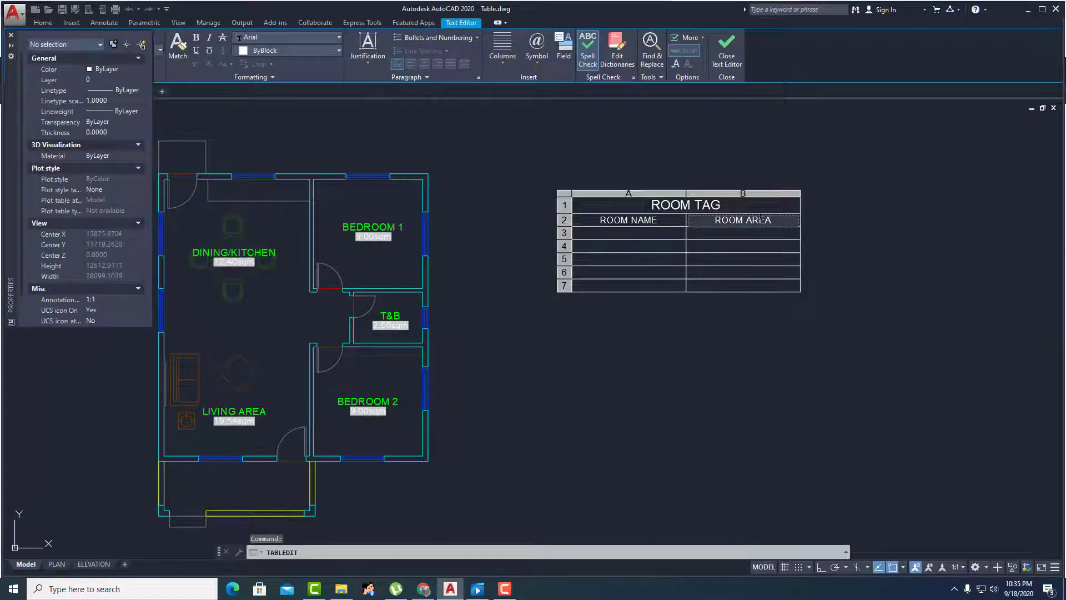
left_click(973, 257)
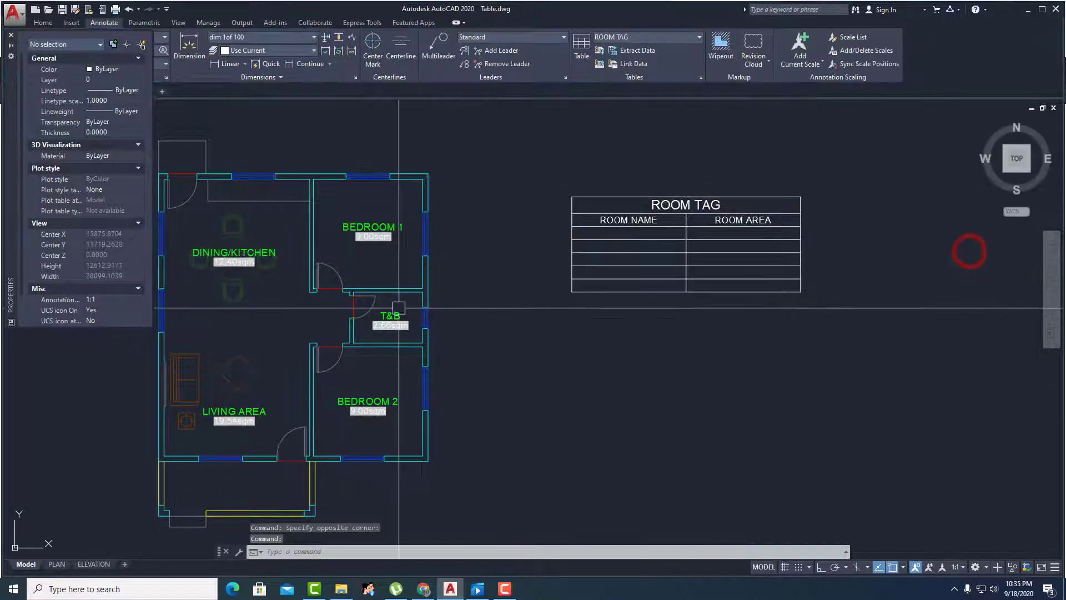
- Pan around the plan and table, then save Table.dwg
middle_click_drag(574, 327, 637, 340)
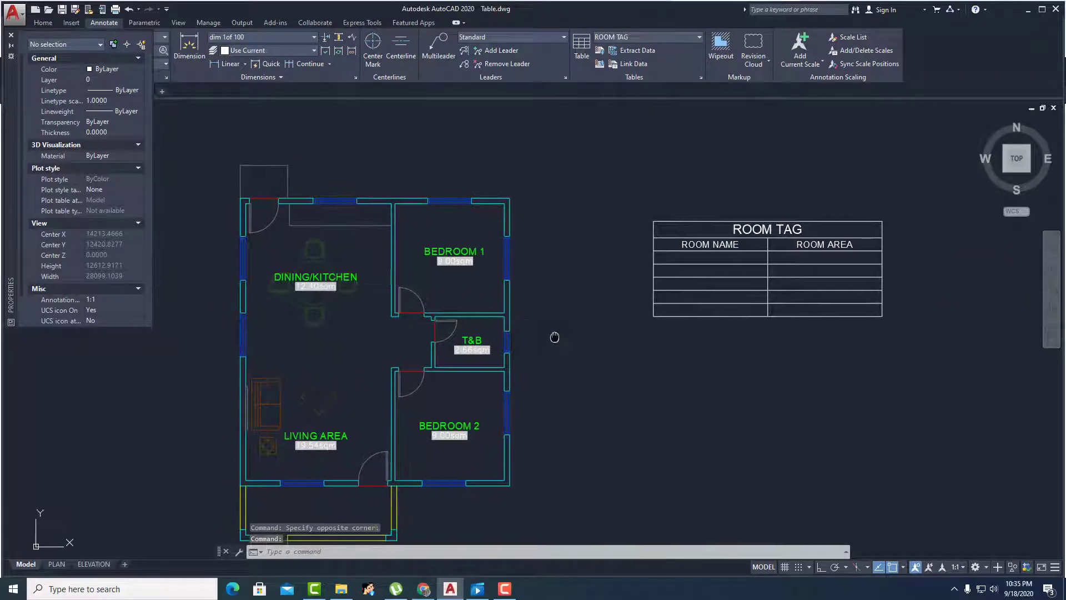
mouse_move(678, 285)
middle_mouse_down()
mouse_move(714, 321)
mouse_move(707, 300)
middle_mouse_up()
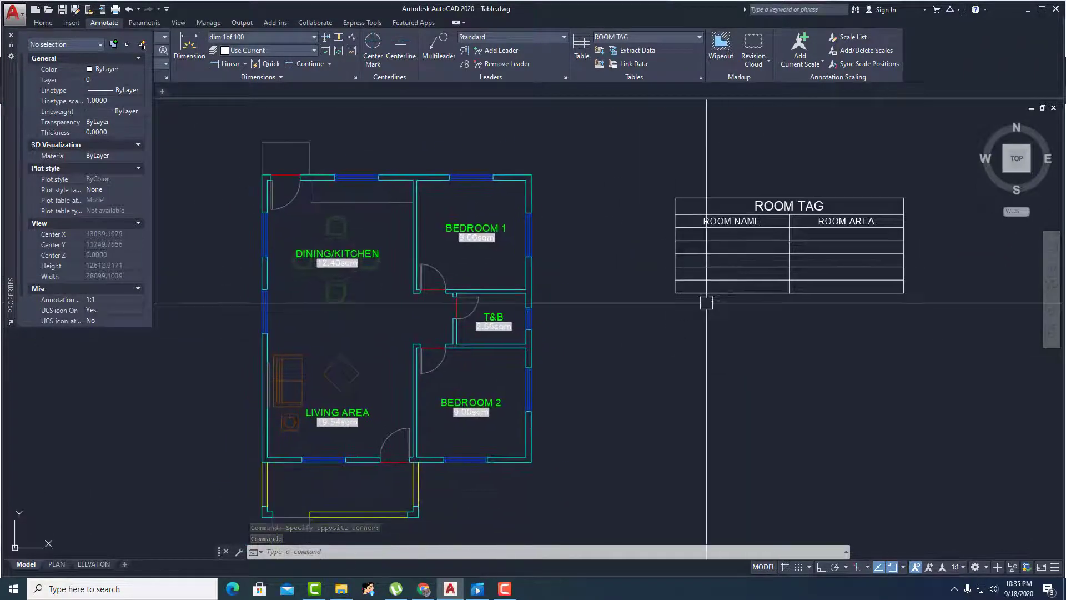
middle_click_drag(754, 250, 752, 251)
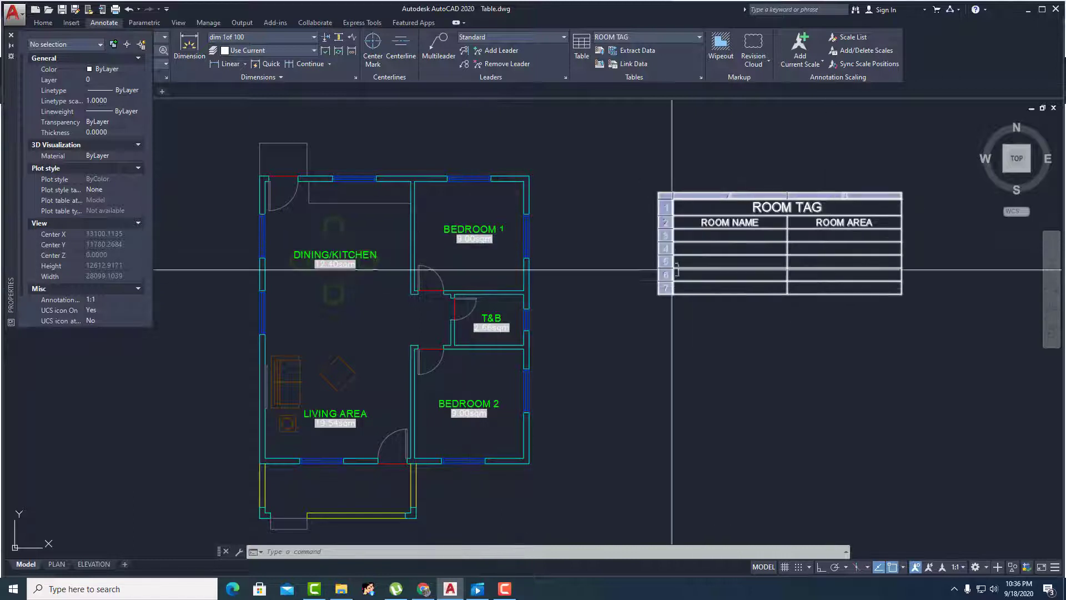
mouse_move(797, 233)
middle_mouse_down()
mouse_move(705, 234)
mouse_move(570, 270)
middle_mouse_up()
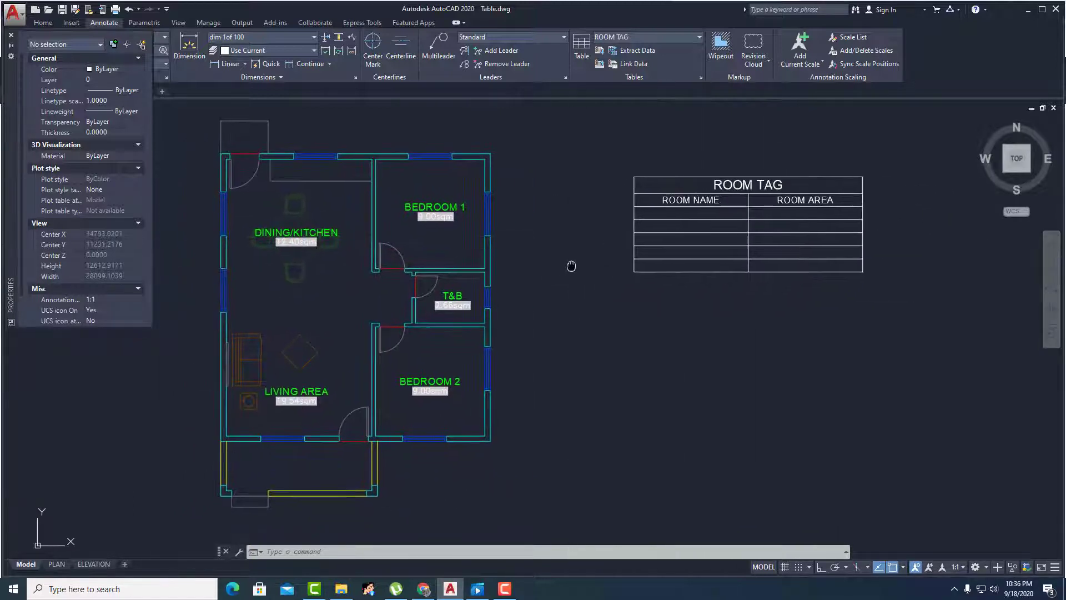
left_click(62, 9)
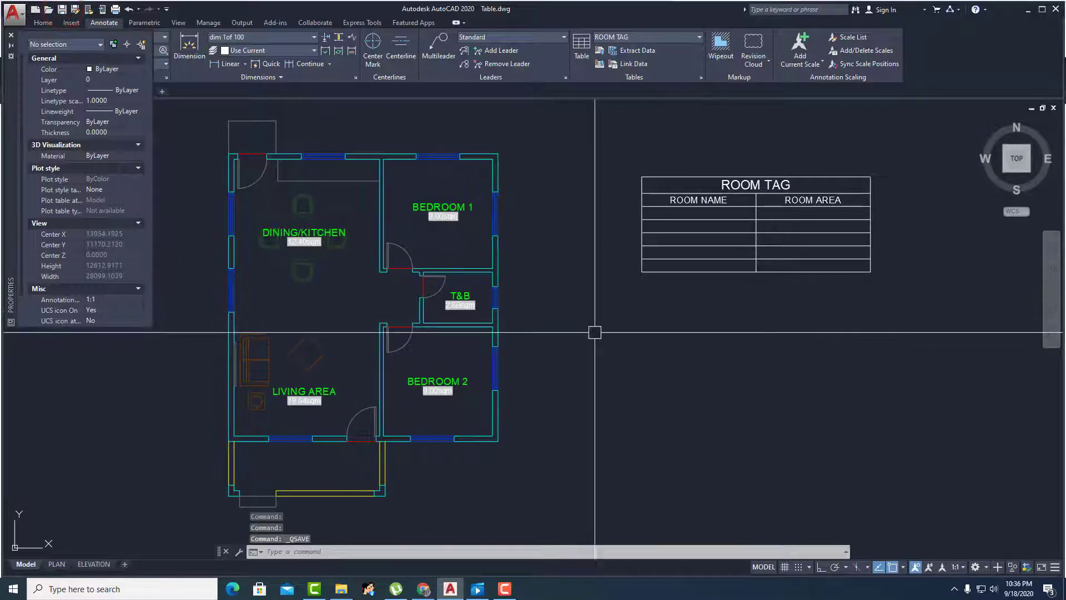
middle_click_drag(592, 332, 633, 362)
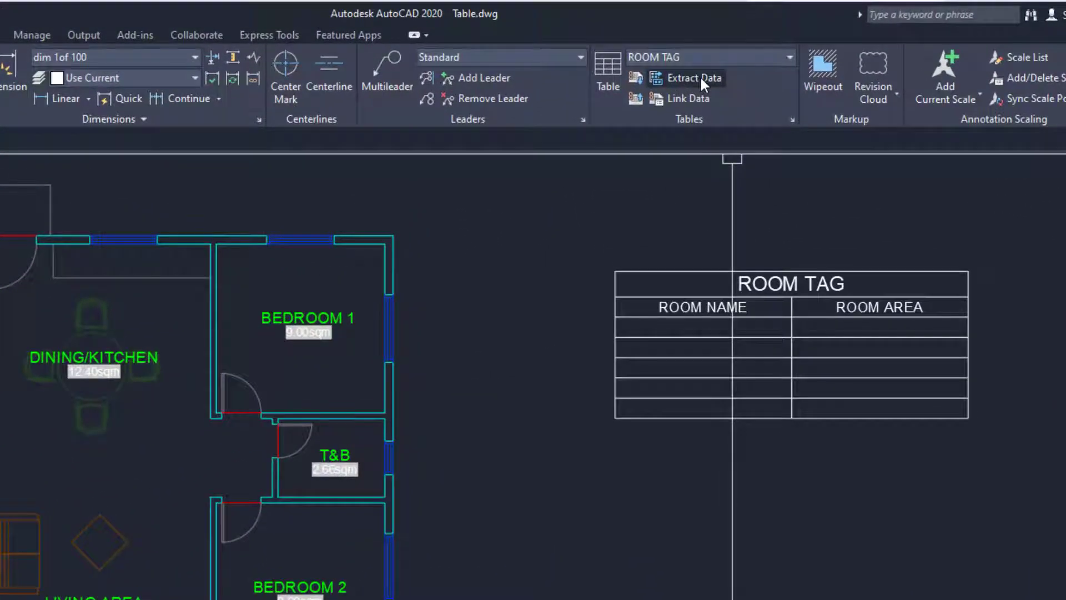
- Start a new data extraction and save it as TABLE.dxe in the Documents folder
left_click(701, 78)
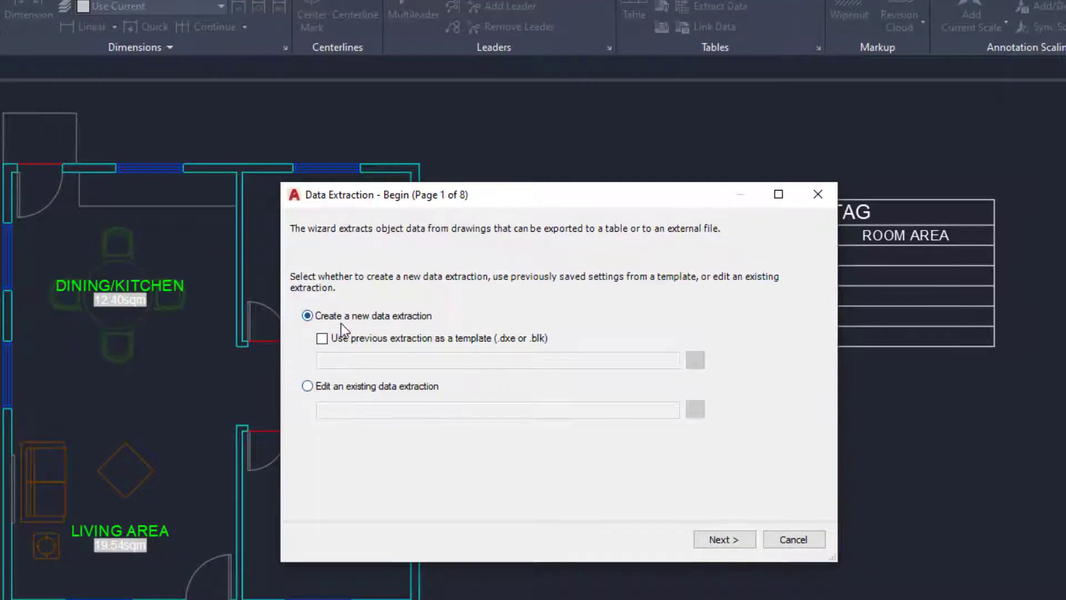
left_click(722, 539)
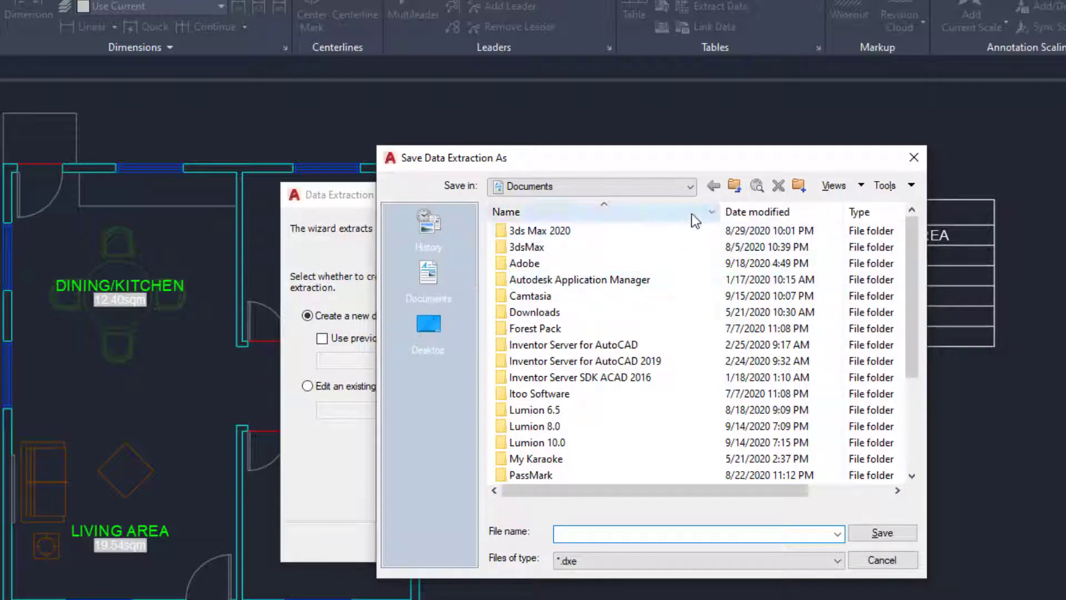
left_click(733, 185)
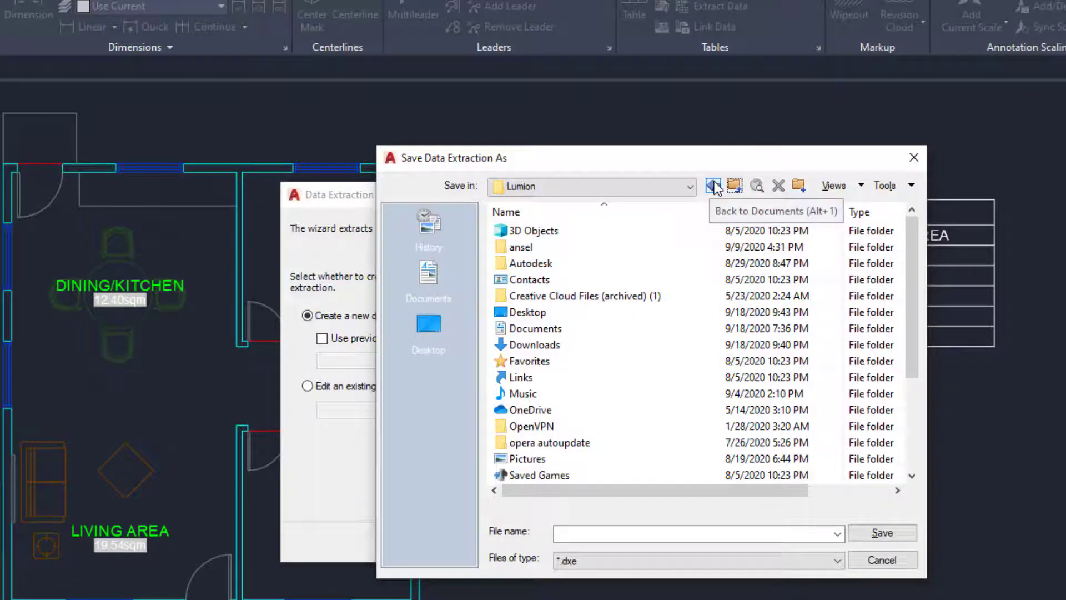
left_click(714, 183)
left_click(439, 277)
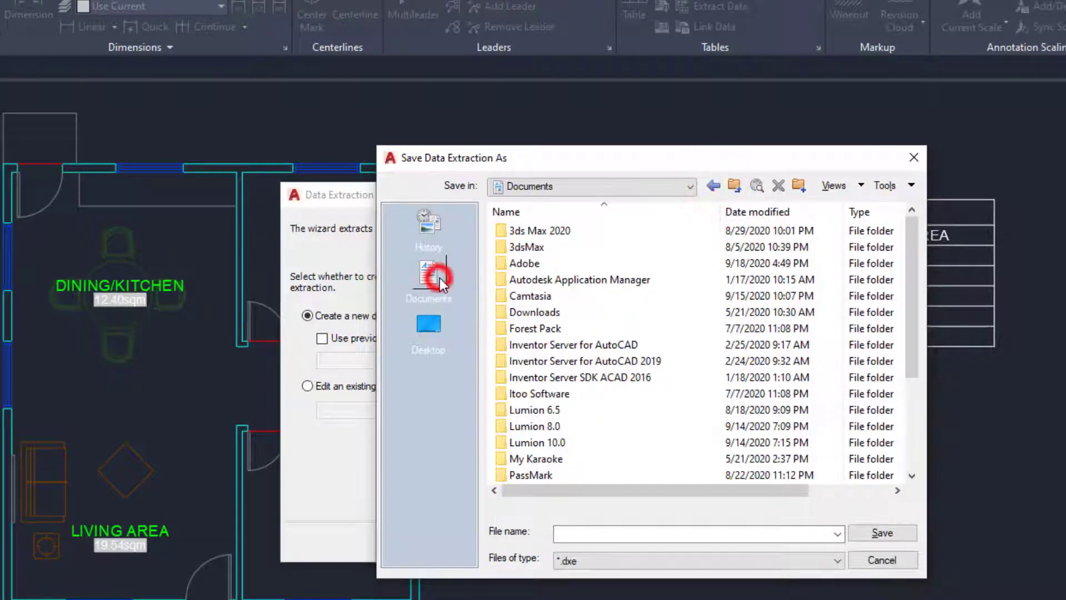
scroll(738, 436, "down", 3)
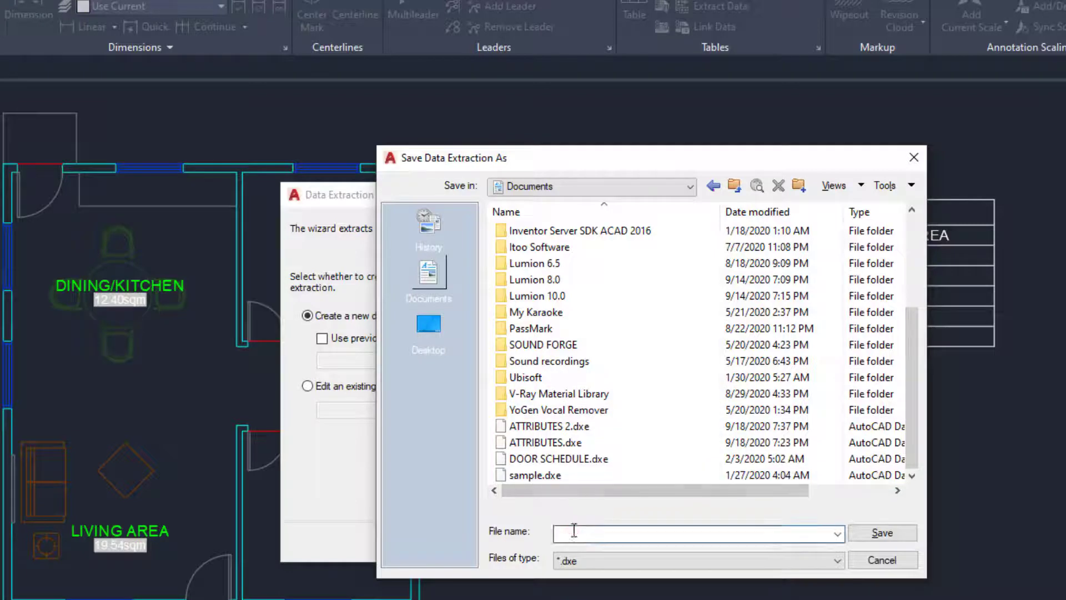
type("TABLE")
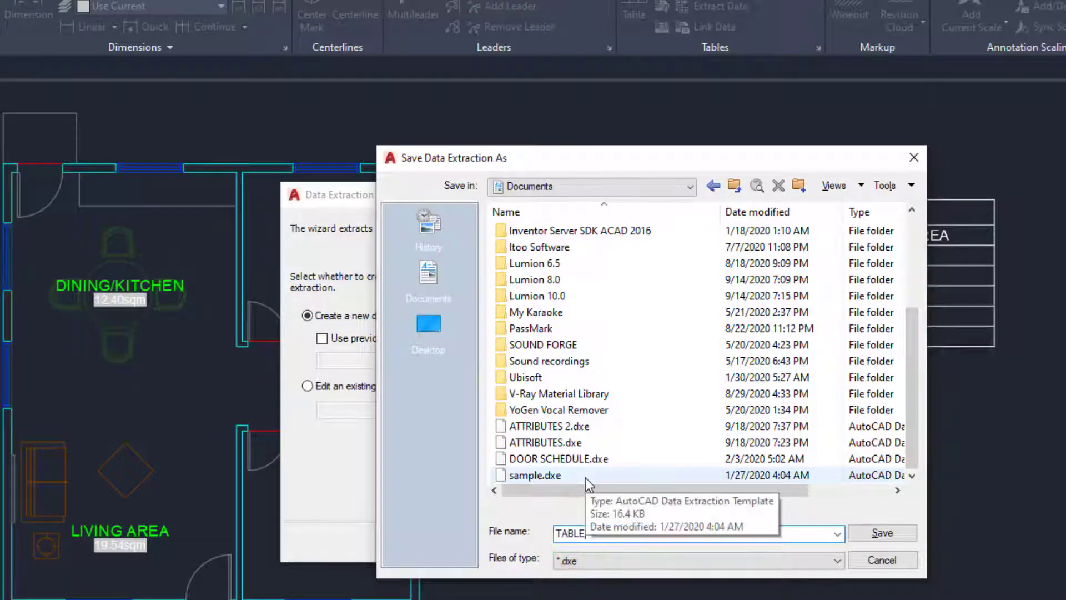
left_click(886, 533)
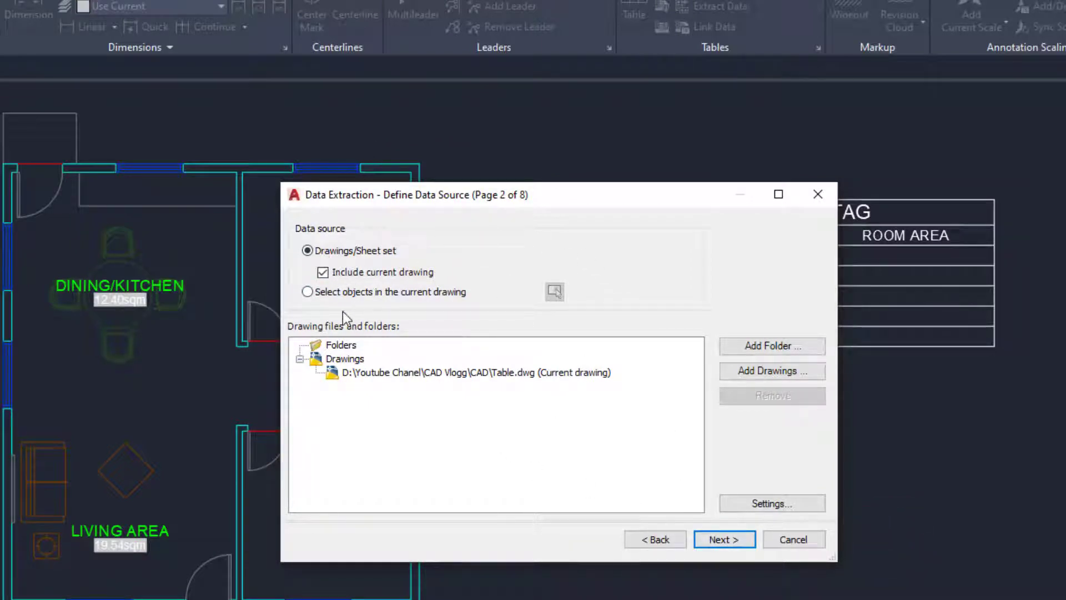
- Try picking objects in the current drawing, then revert to whole drawings as the source
left_click(307, 293)
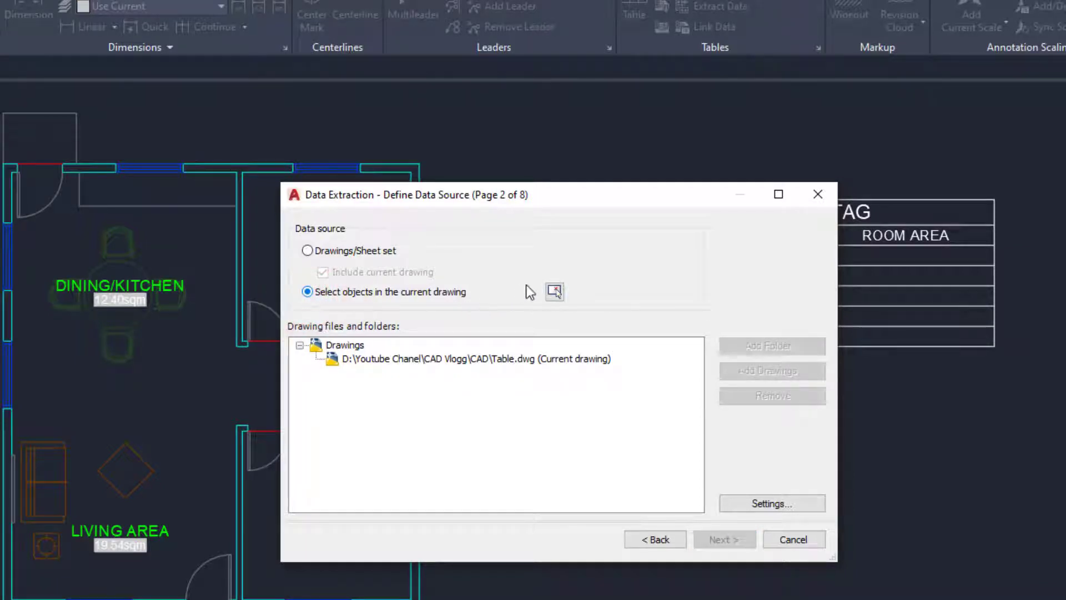
left_click(555, 293)
scroll(530, 344, "down", 5)
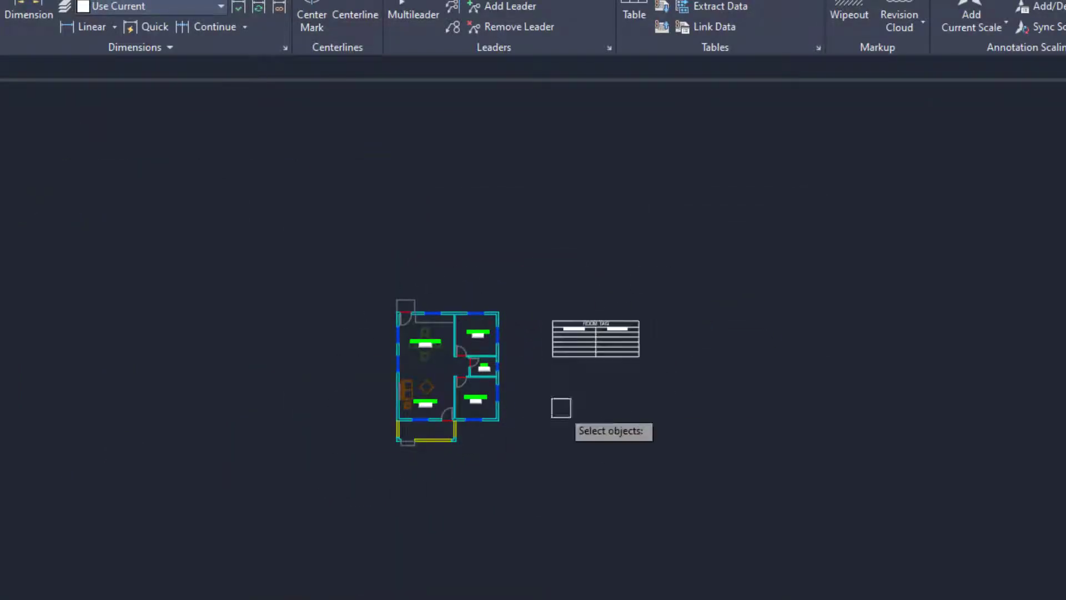
scroll(493, 364, "up", 2)
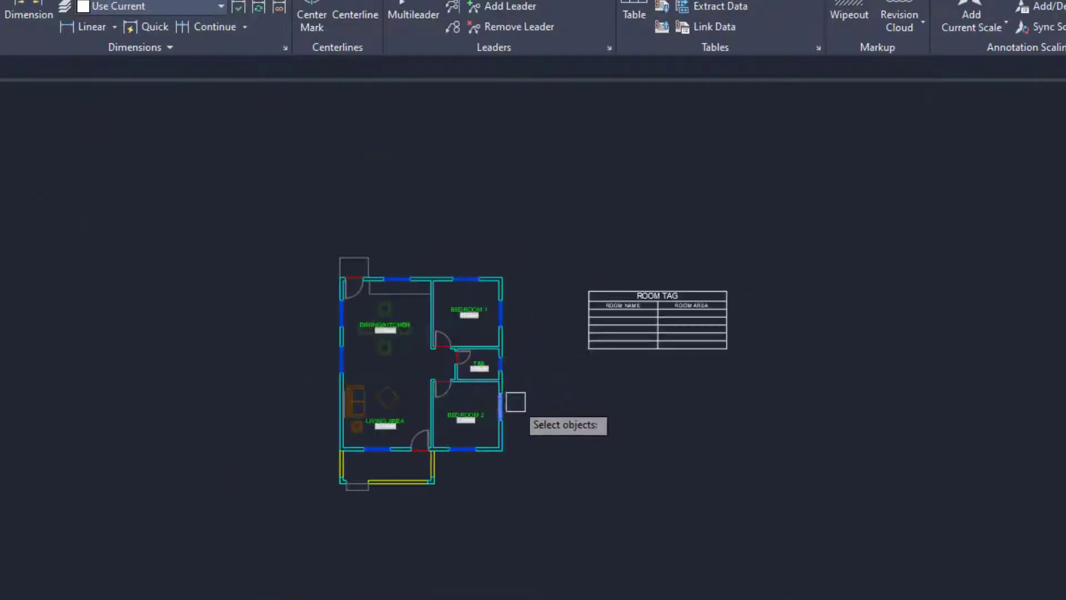
key("Return")
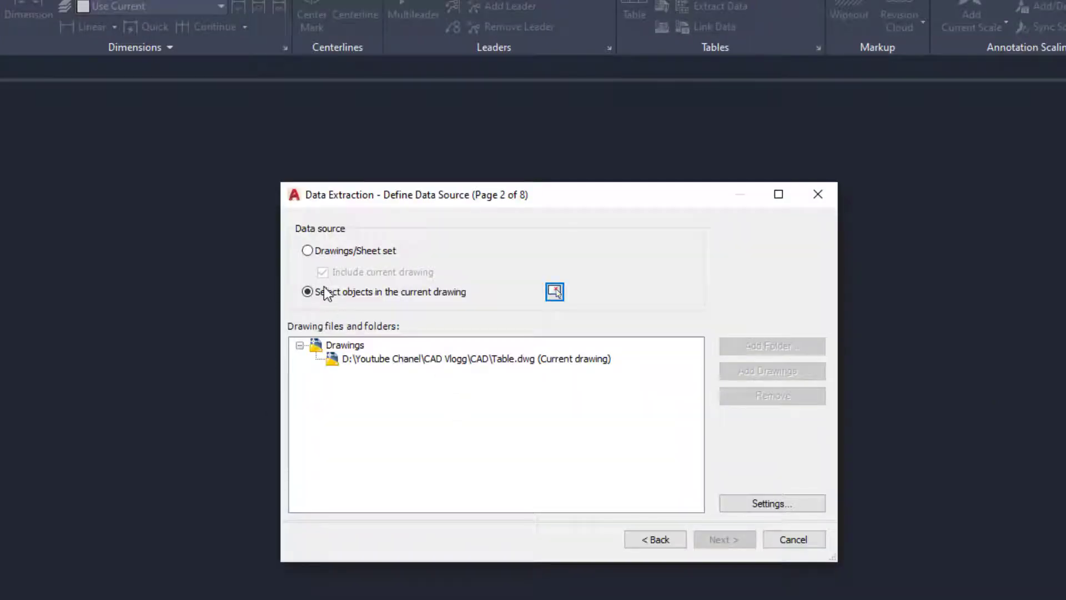
left_click(307, 250)
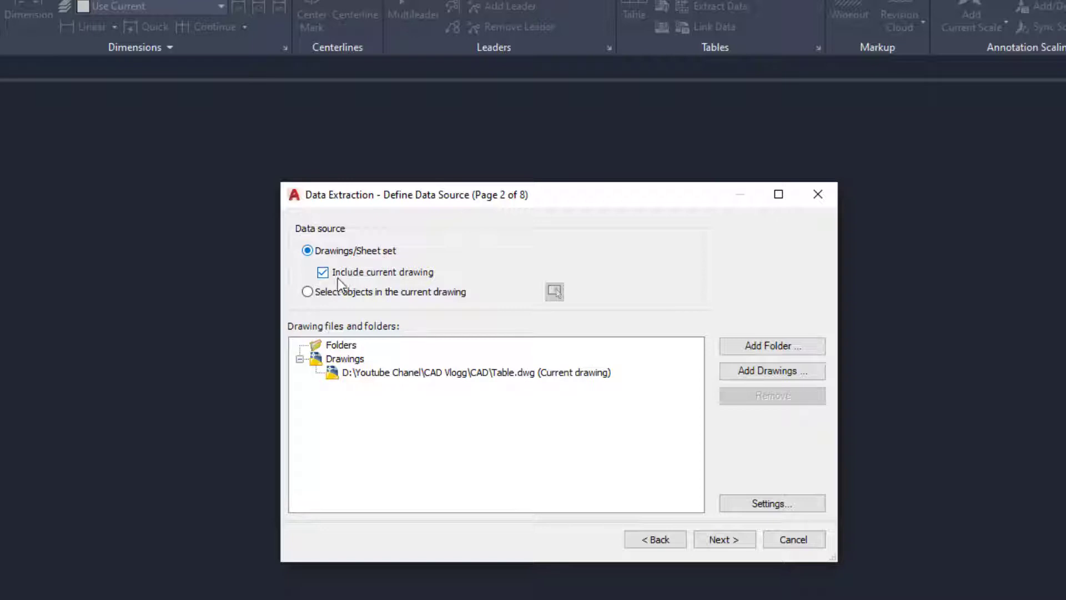
- Window-select the entire floor plan as the extraction source and continue
left_click(307, 293)
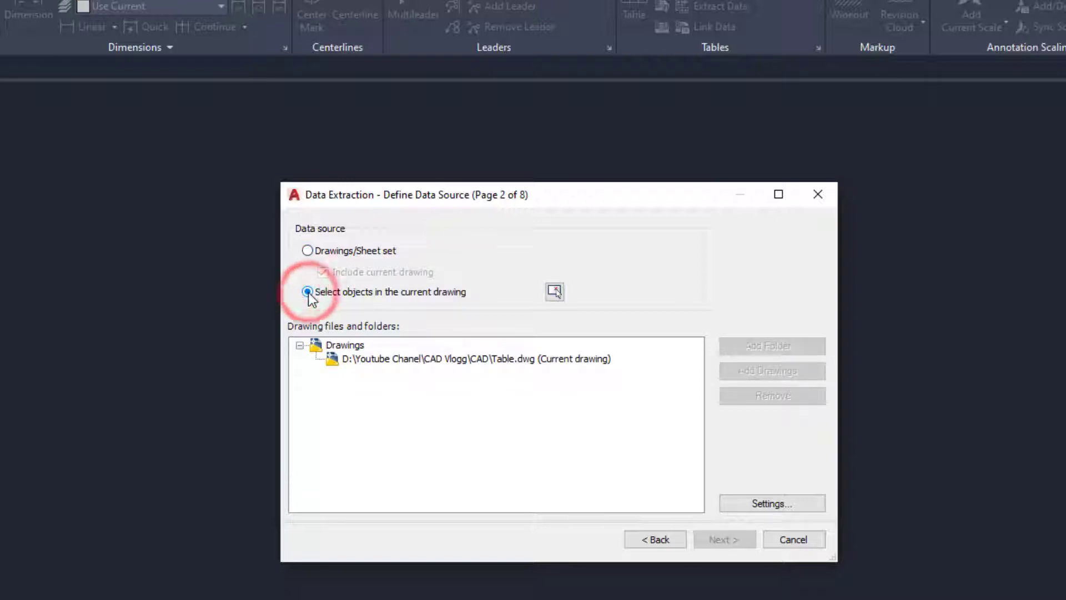
left_click(554, 291)
left_click(557, 240)
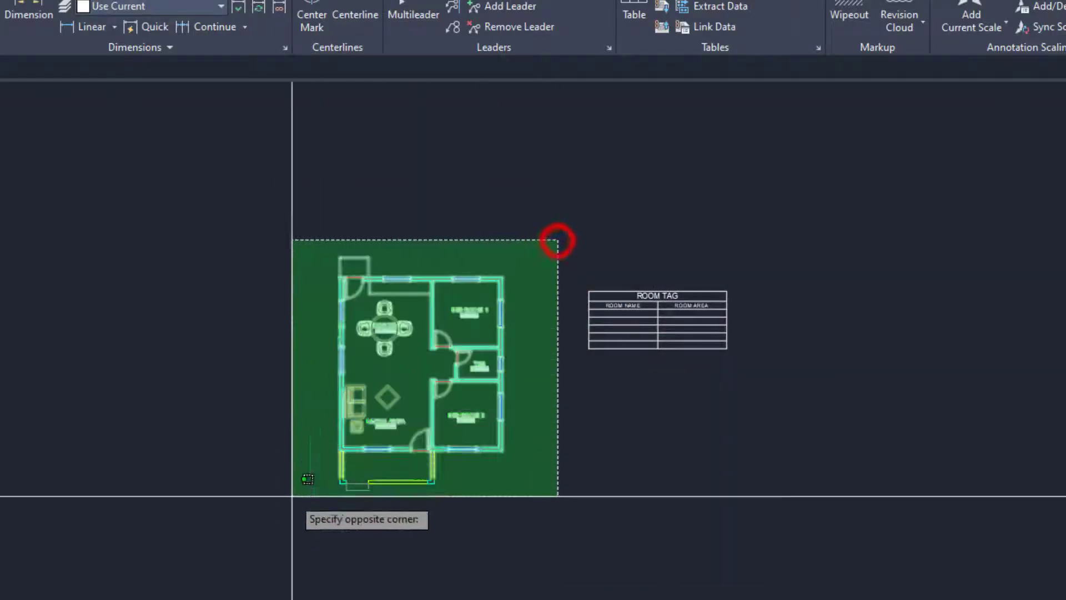
left_click(276, 518)
key("Return")
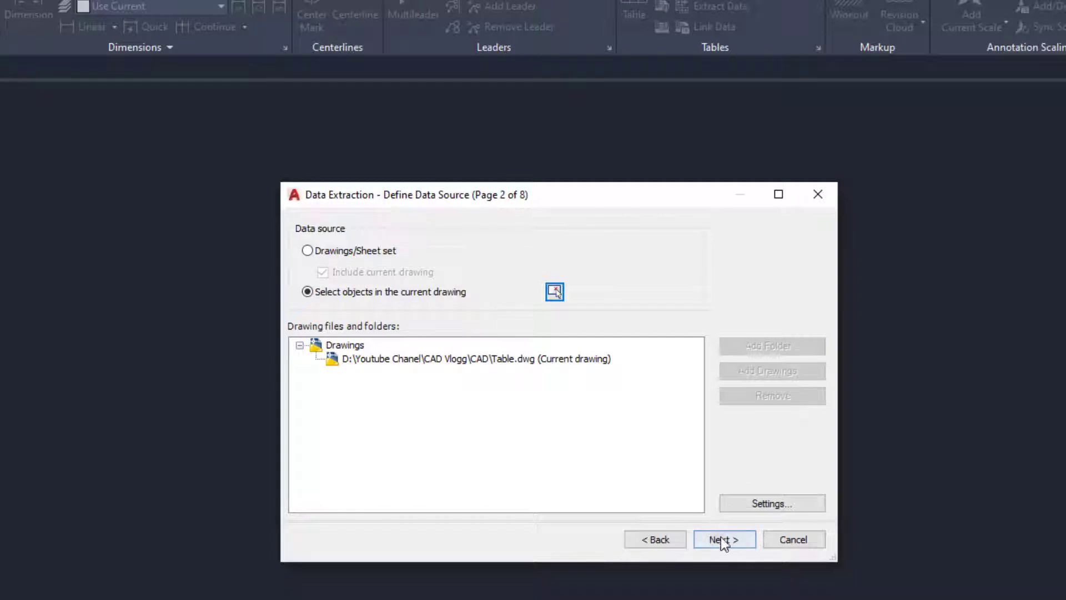
left_click(721, 541)
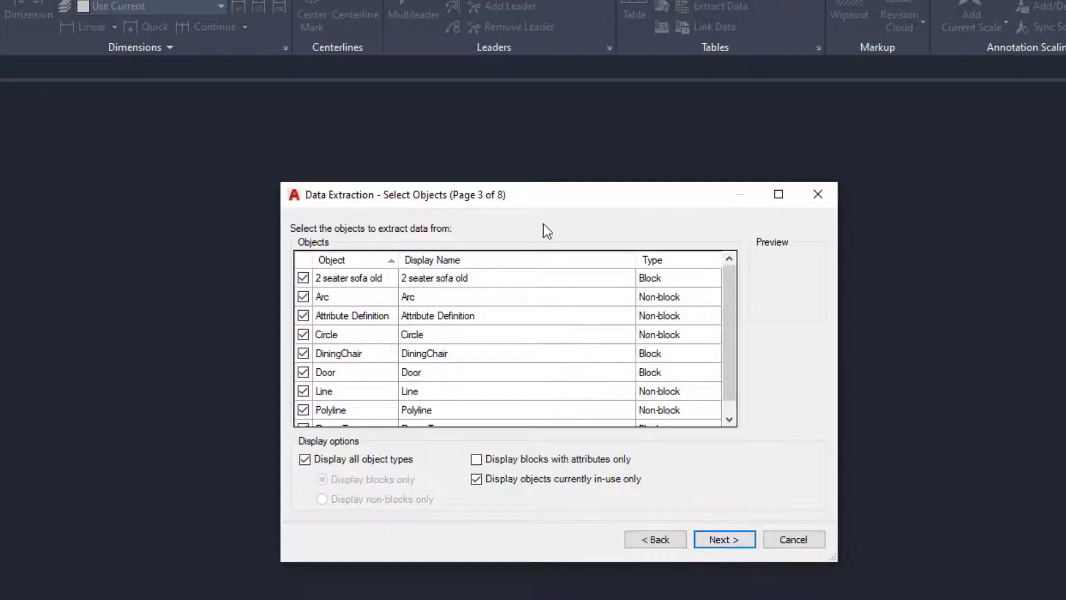
- Filter the object list to blocks with attributes only, leaving just Room Tag
left_click_drag(542, 196, 542, 186)
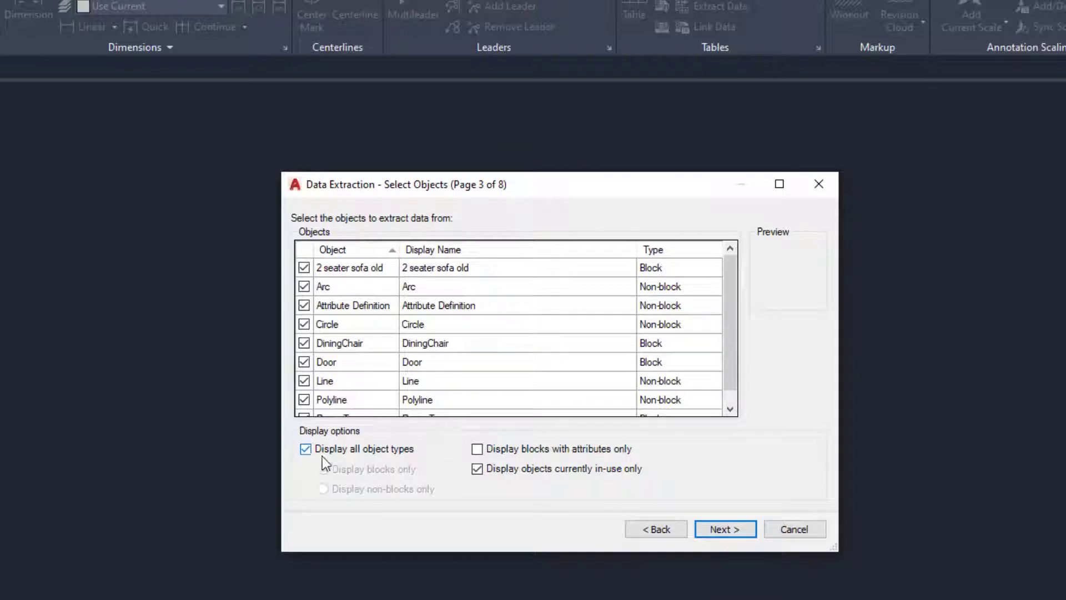
left_click(306, 450)
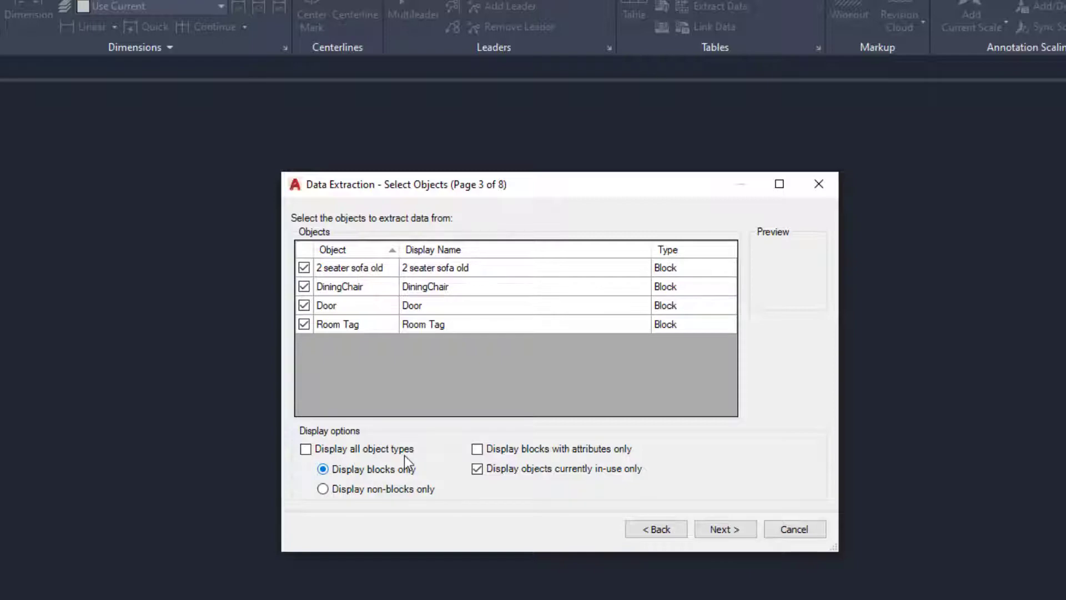
mouse_move(547, 196)
left_mouse_down()
mouse_move(709, 392)
mouse_move(720, 254)
left_mouse_up()
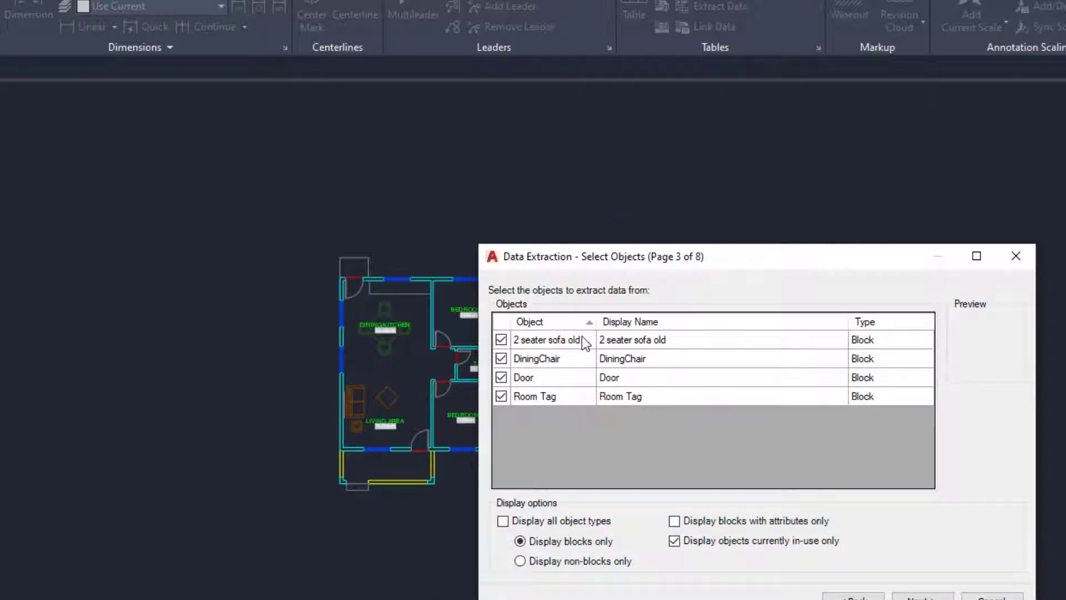
left_click(502, 520)
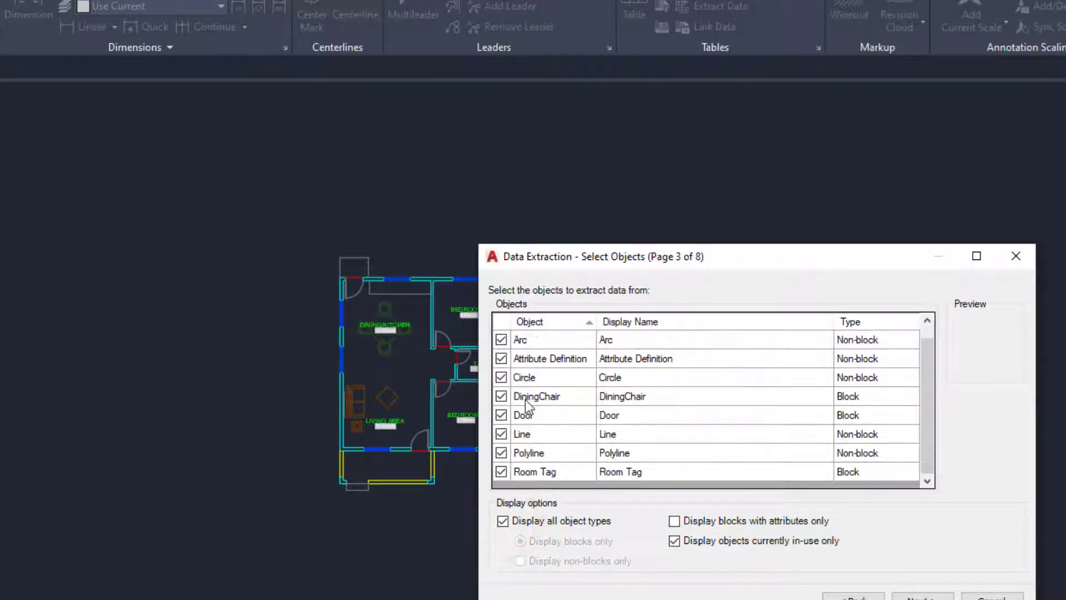
left_click_drag(724, 261, 735, 237)
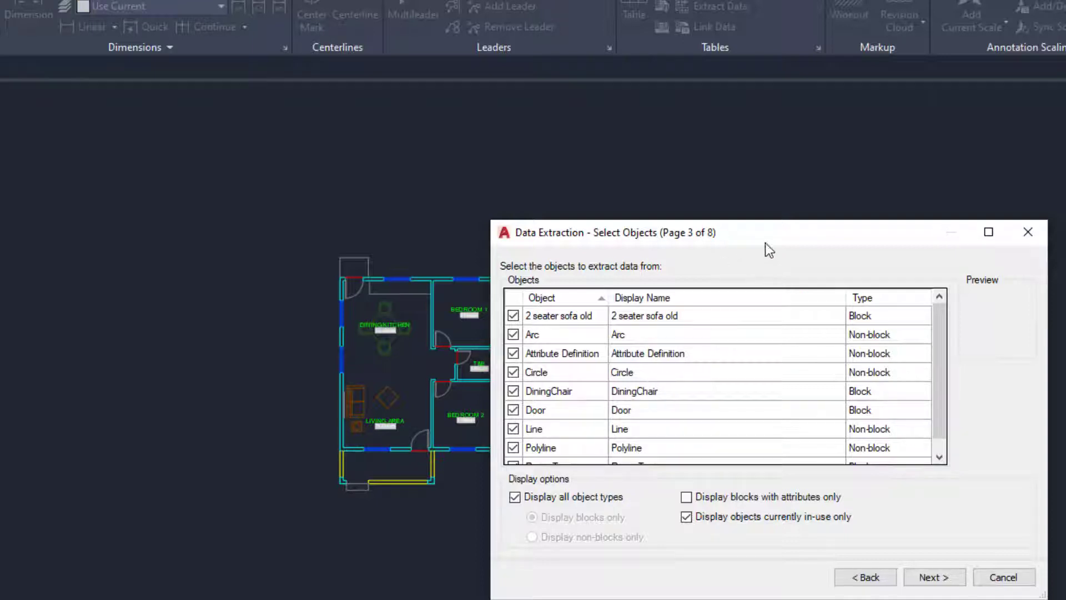
left_click_drag(765, 240, 785, 218)
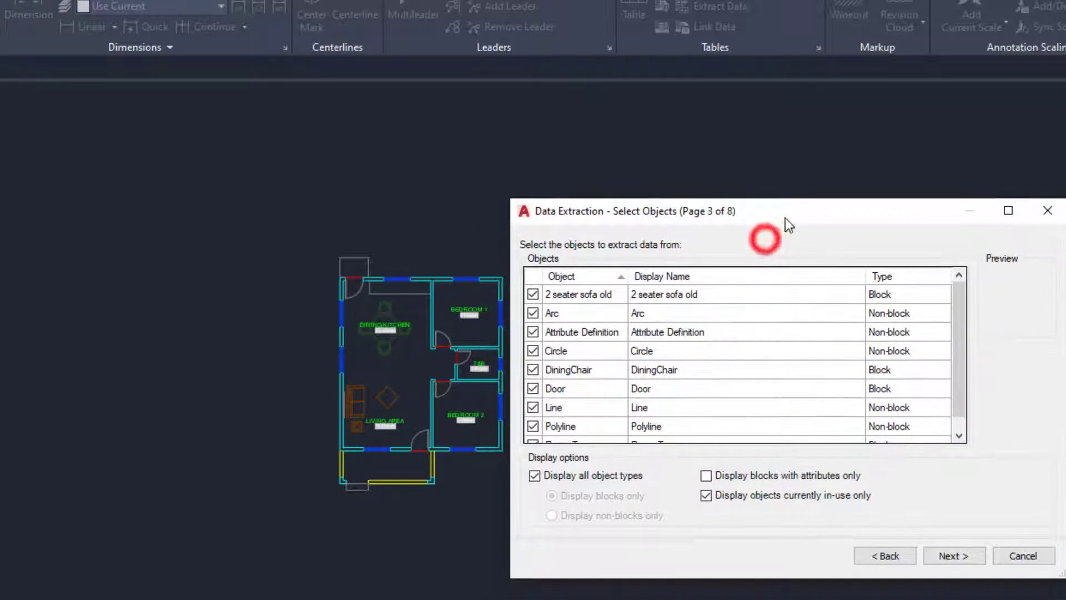
left_click(534, 476)
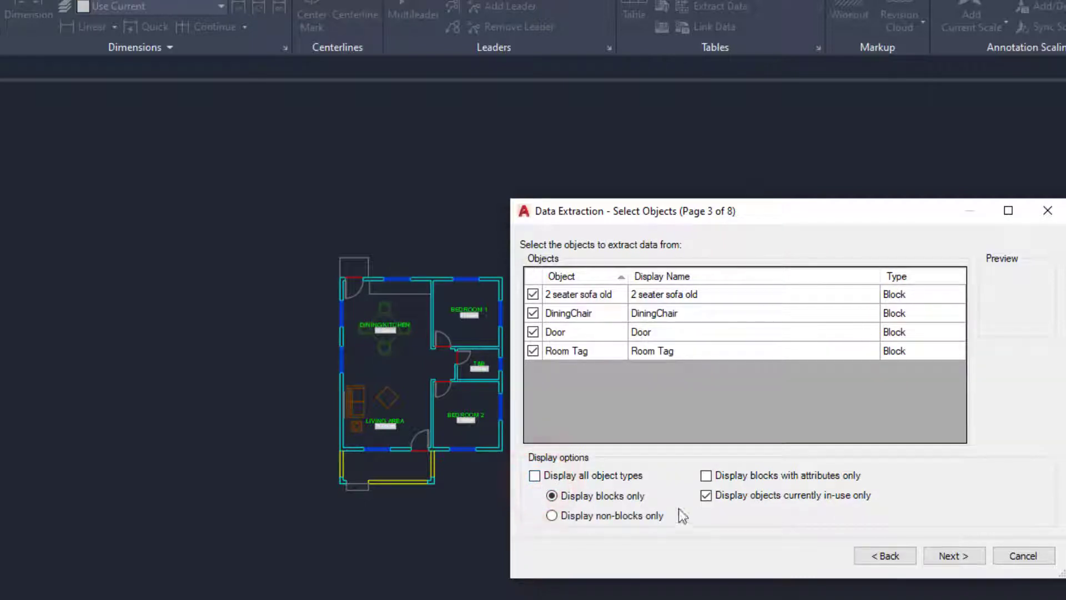
left_click(707, 478)
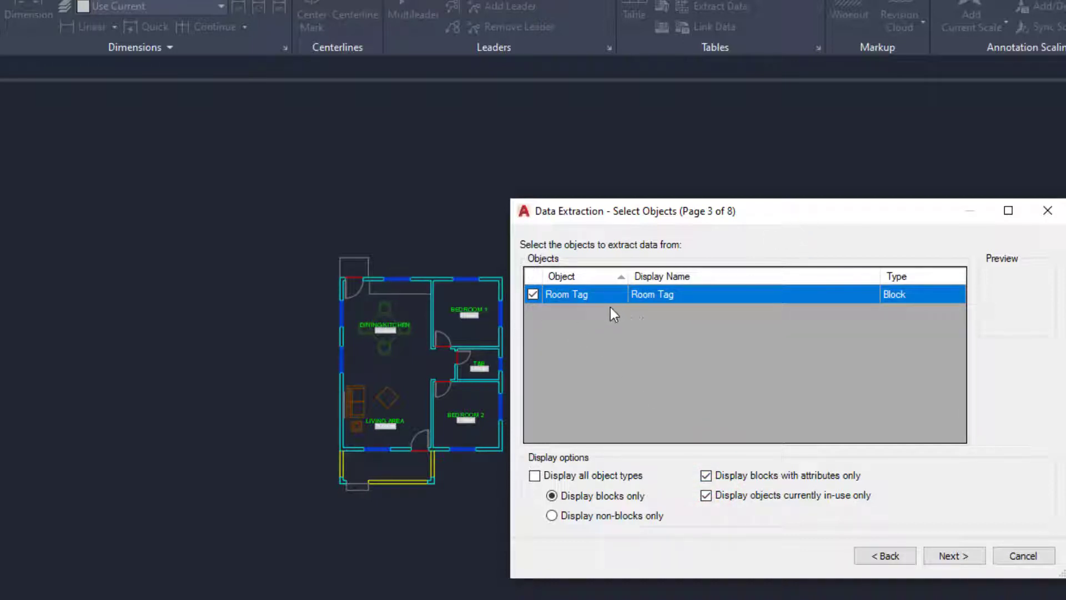
left_click(948, 556)
- Uncheck the 3D Visualization, Drawing, General, Geometry and Misc property categories
left_click_drag(811, 214, 906, 165)
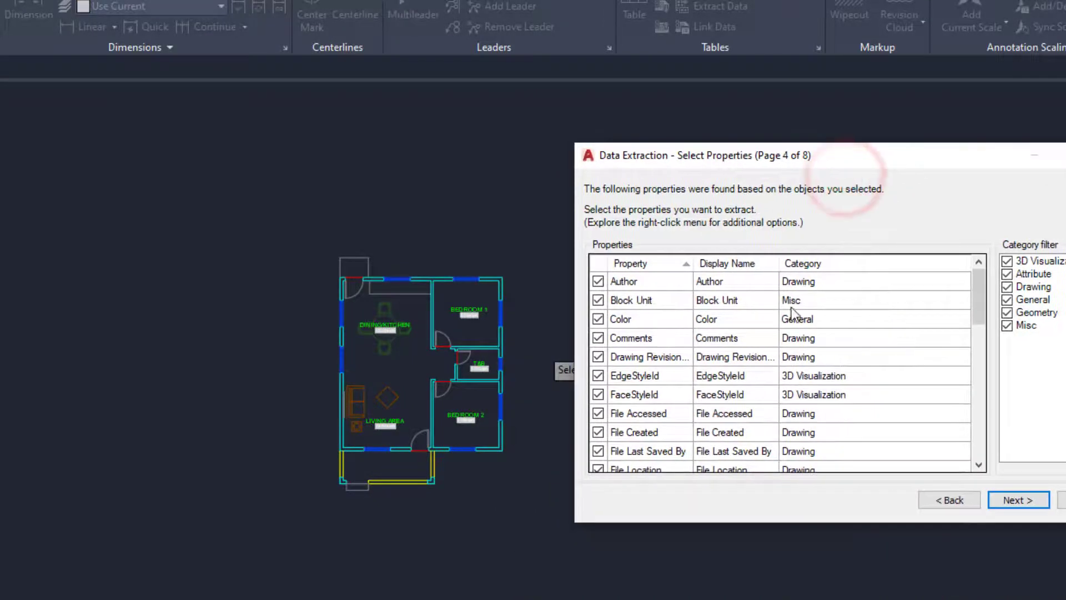
scroll(625, 427, "down", 3)
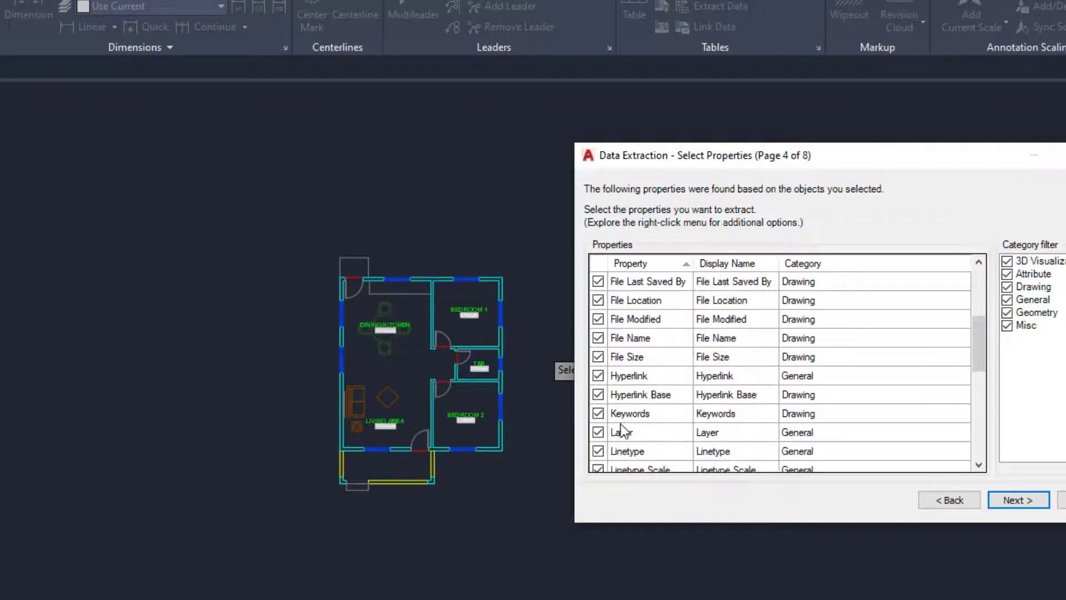
scroll(625, 389, "down", 1)
scroll(638, 367, "down", 3)
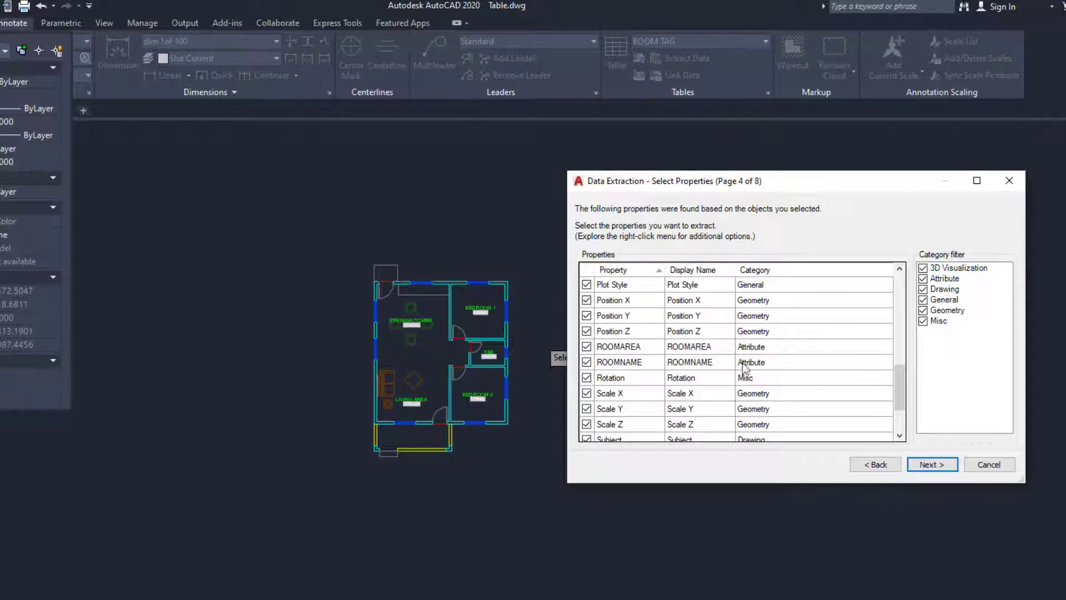
scroll(748, 362, "up", 6)
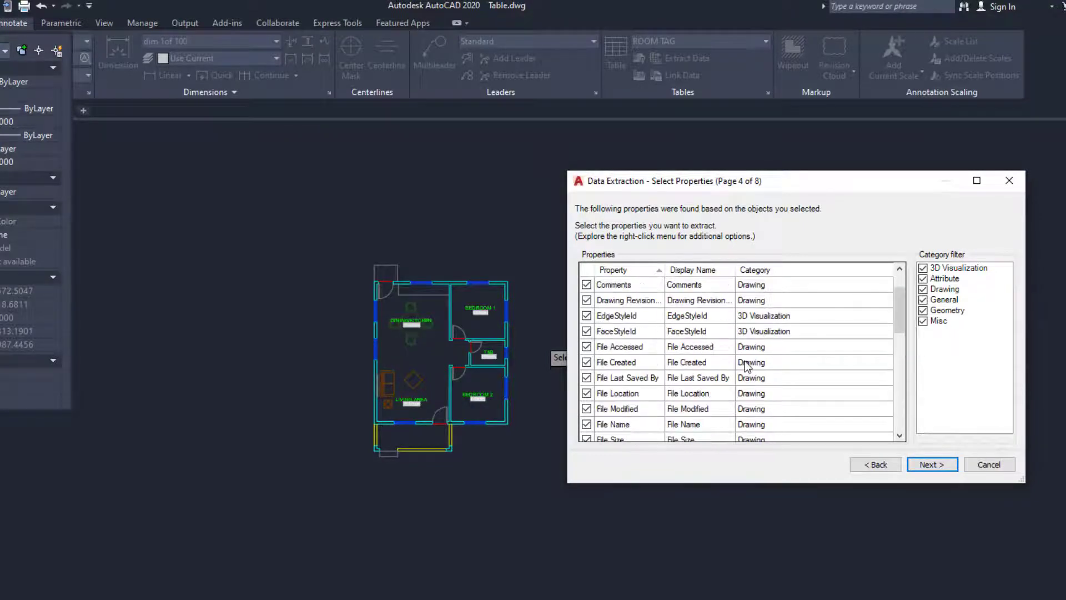
scroll(748, 361, "up", 1)
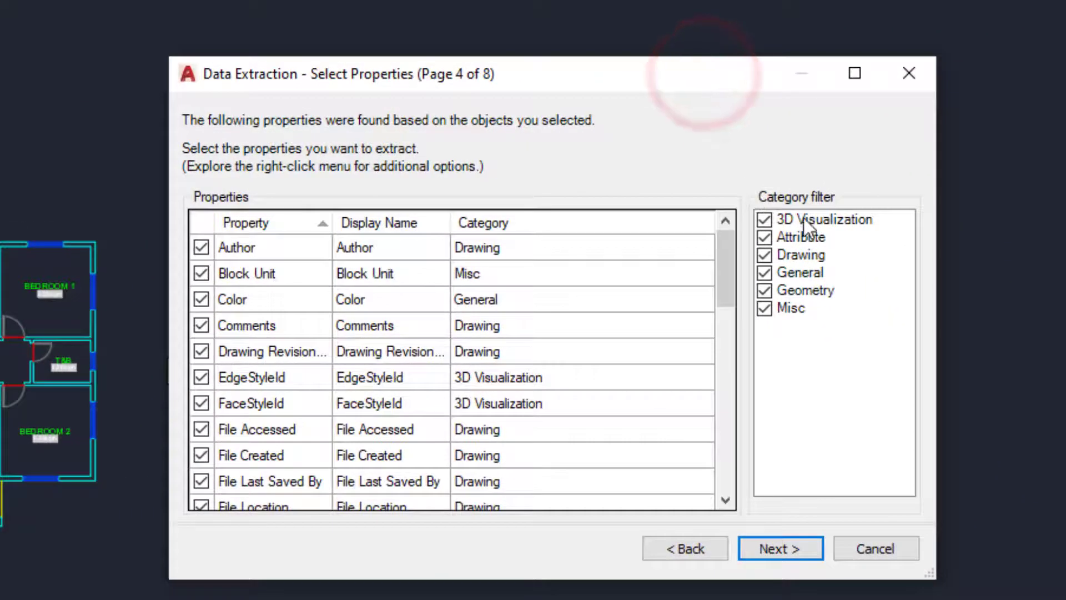
left_click(766, 219)
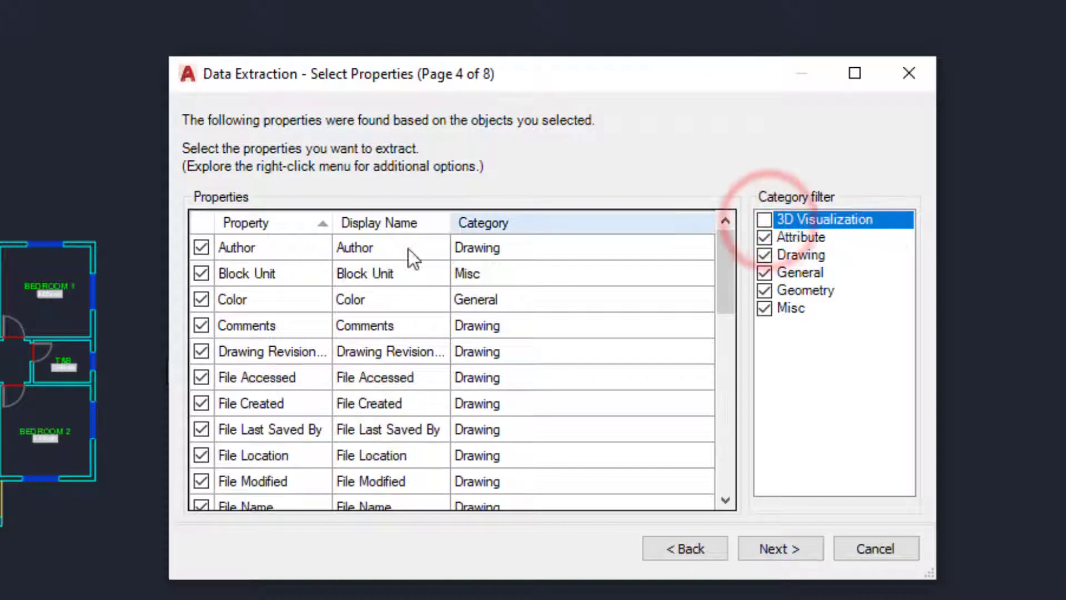
left_click(765, 255)
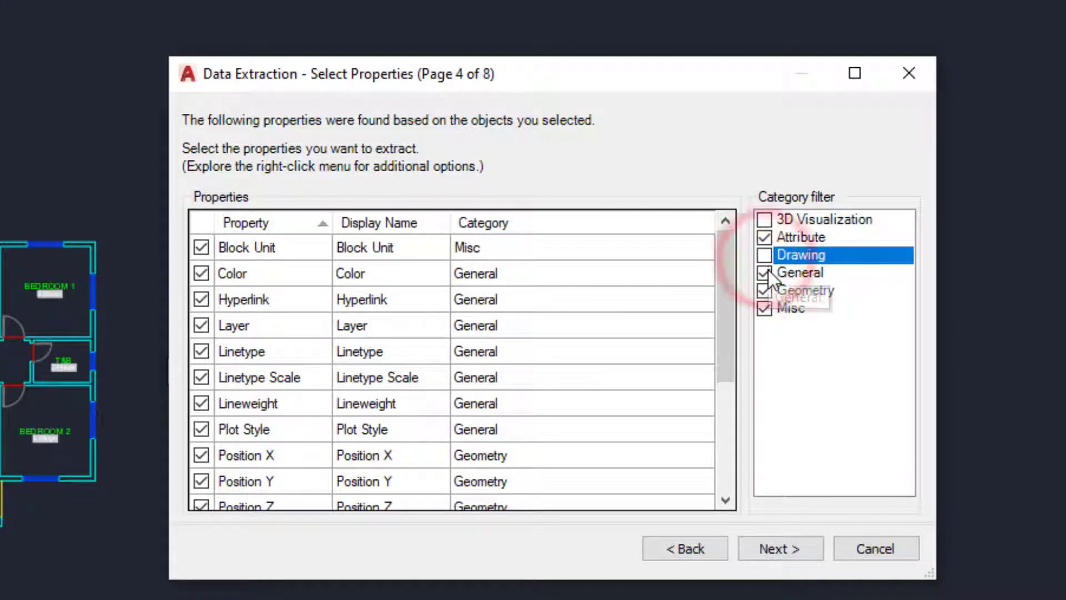
left_click(765, 273)
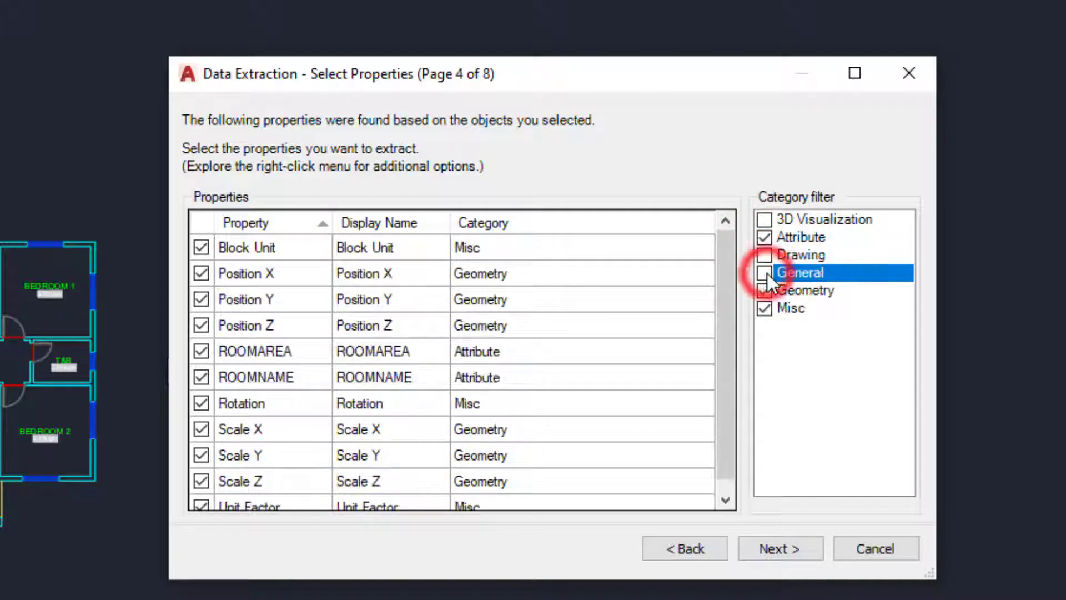
left_click(765, 290)
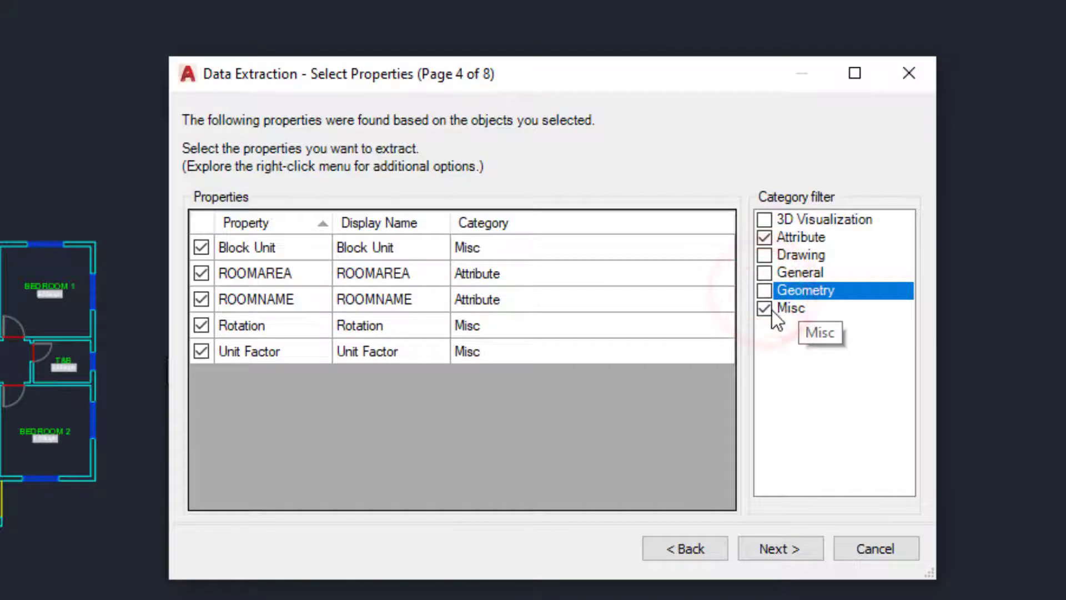
left_click(771, 310)
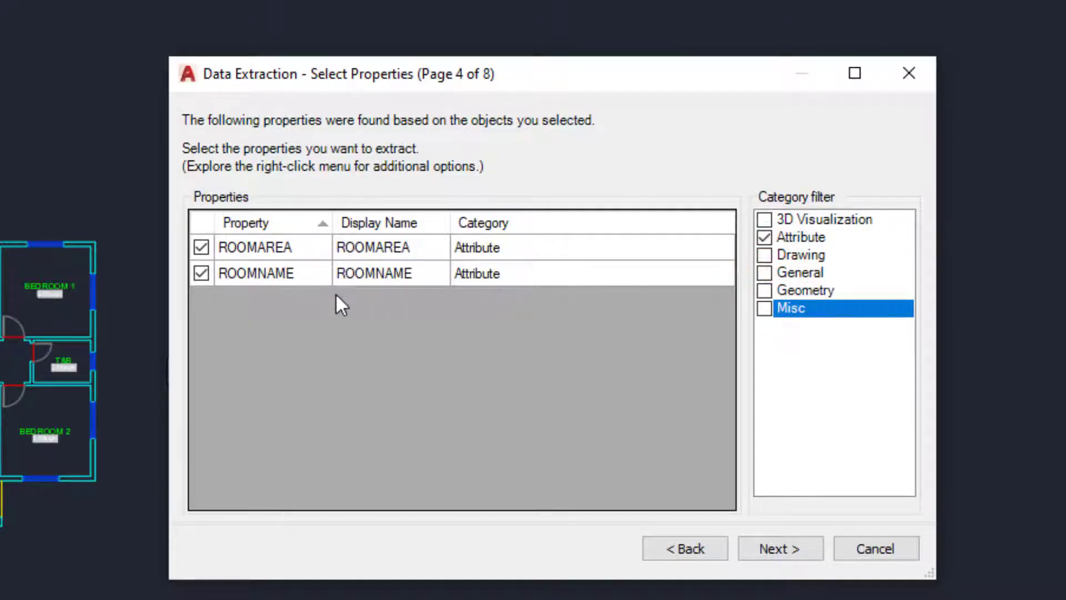
- Sort the remaining ROOMAREA and ROOMNAME properties by Display Name and continue
left_click(402, 228)
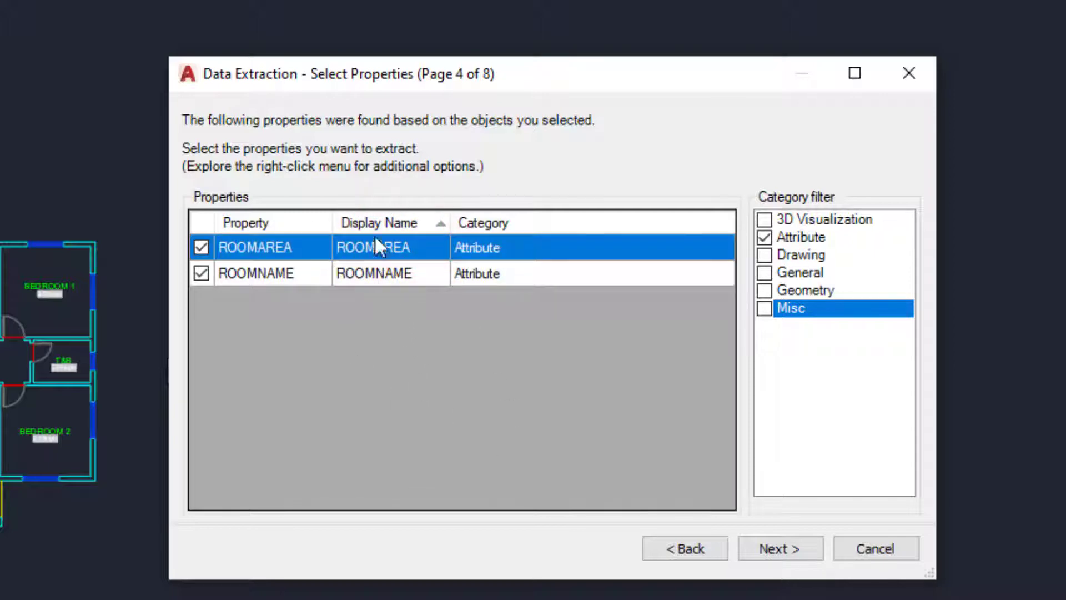
left_click(374, 220)
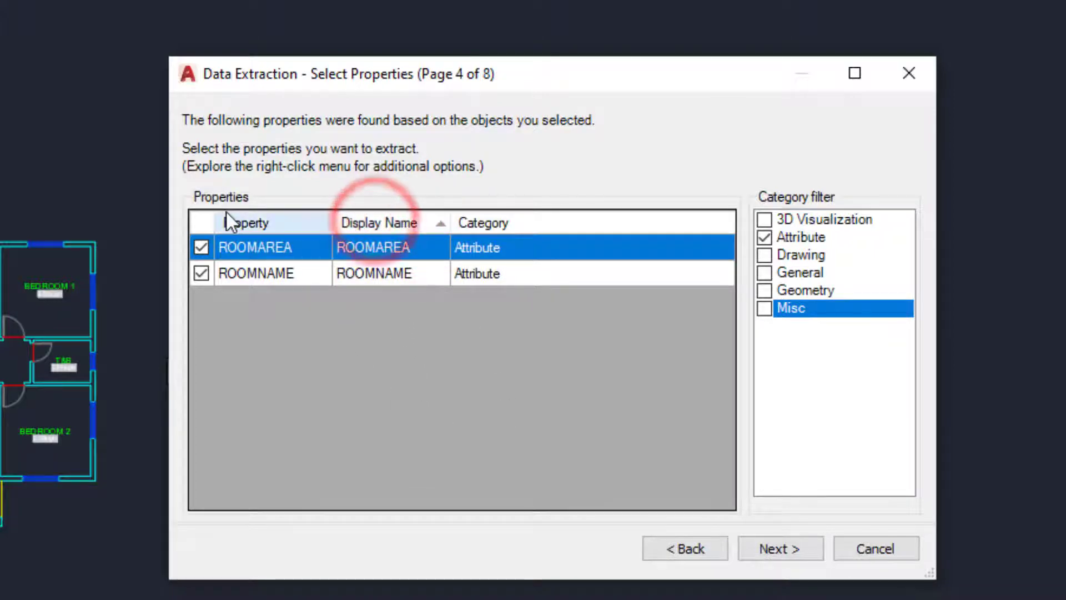
left_click(784, 554)
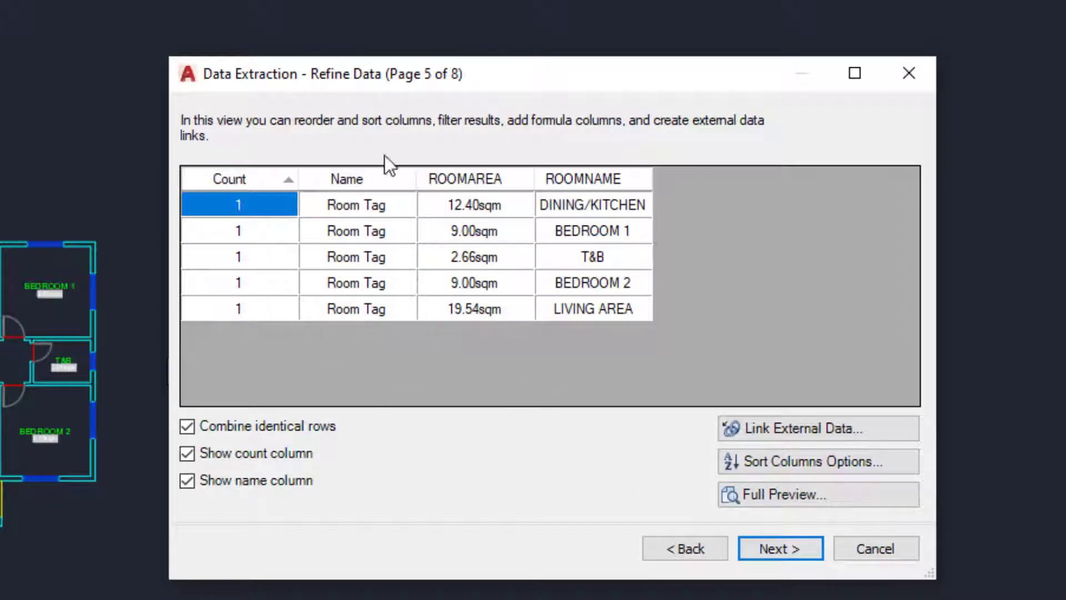
- Hide the count and name columns, sort by ROOMNAME, and move ROOMNAME before ROOMAREA
left_click_drag(462, 78, 506, 77)
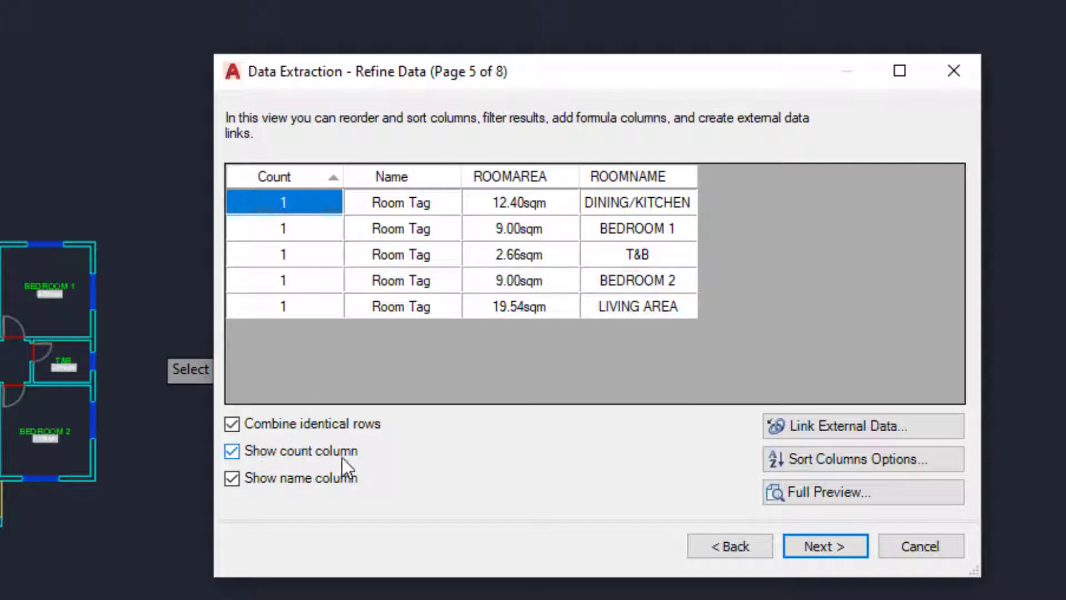
left_click(238, 453)
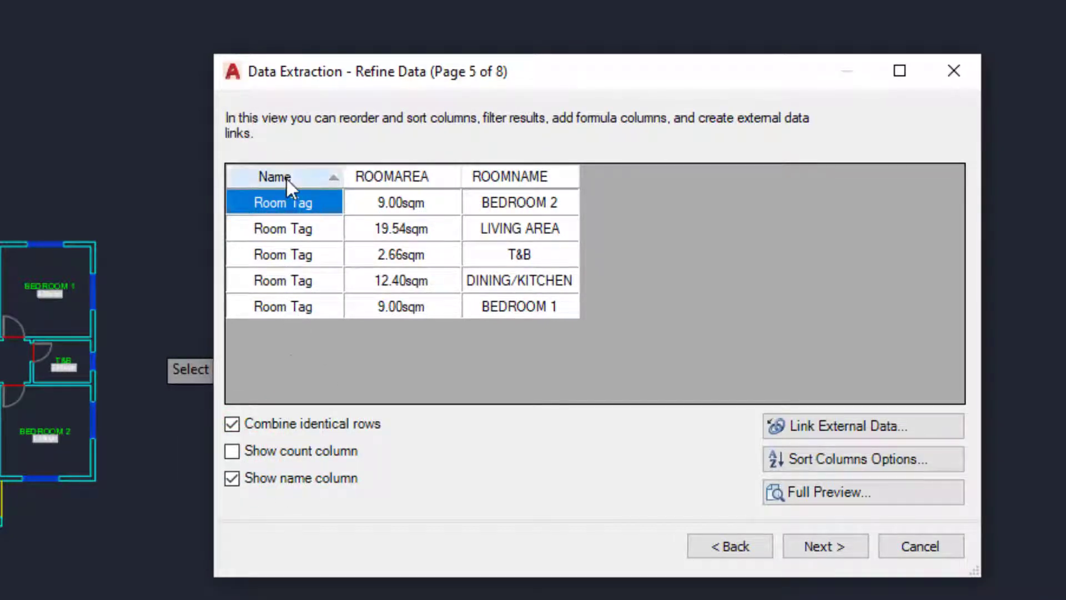
left_click(233, 478)
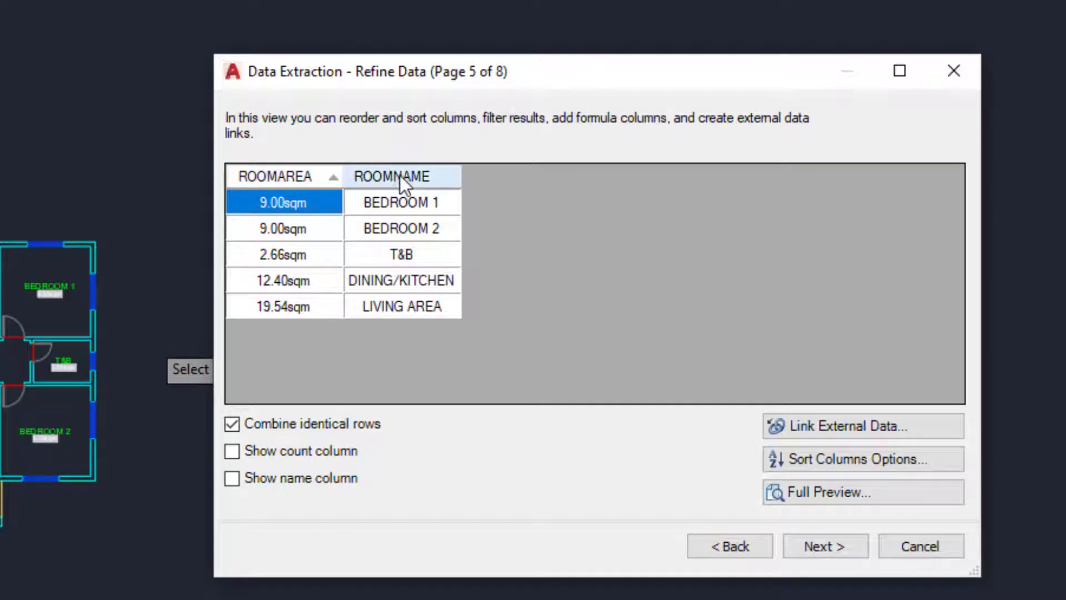
left_click(399, 176)
left_click_drag(398, 175, 261, 175)
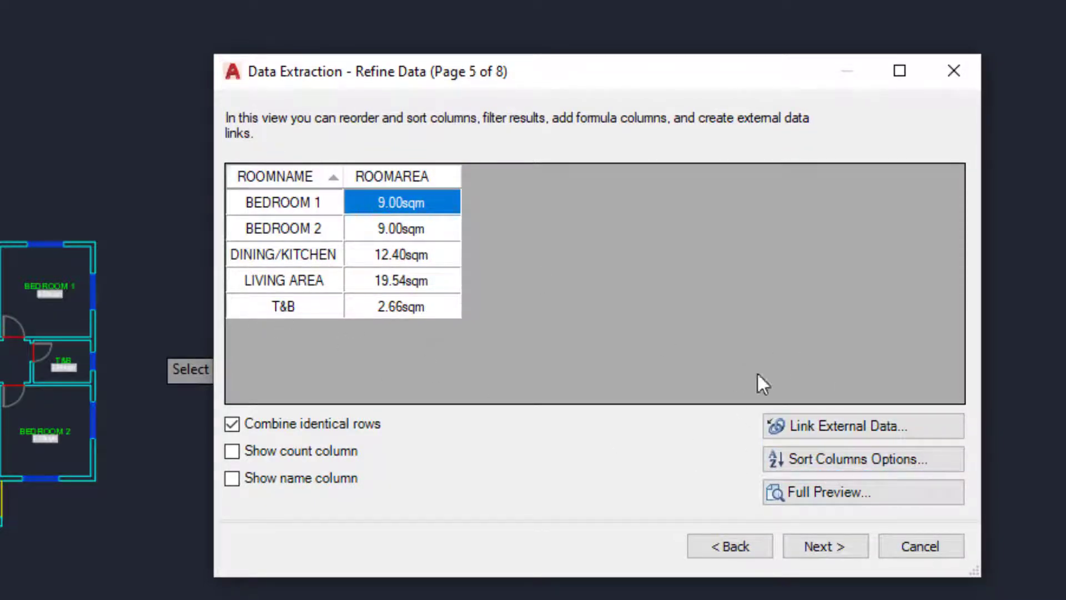
- Try descending ROOMNAME sorting but cancel it, keeping ascending order, and continue
left_click(849, 458)
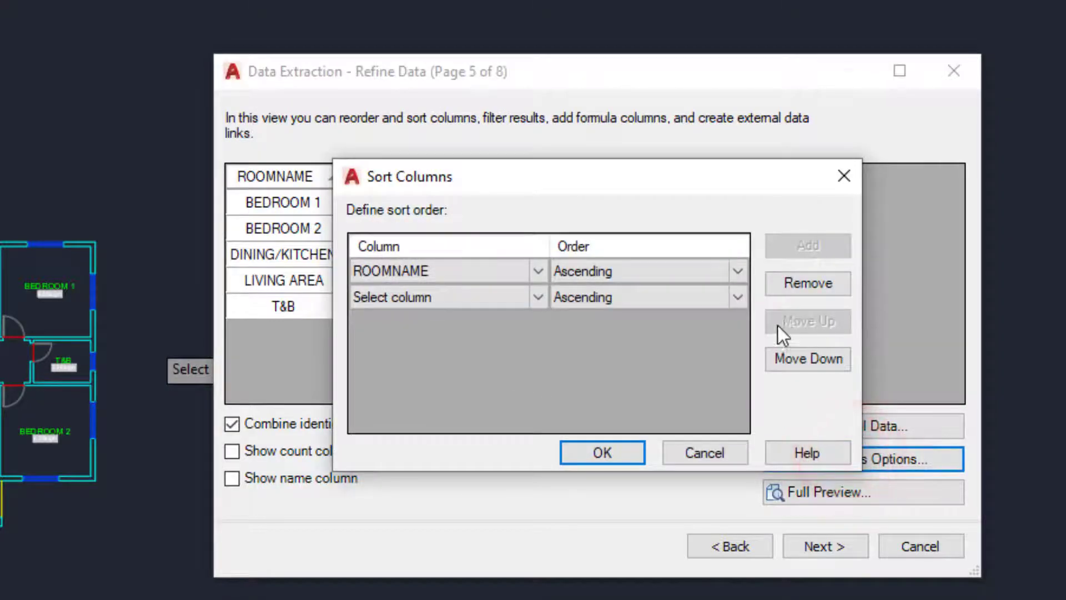
left_click(736, 271)
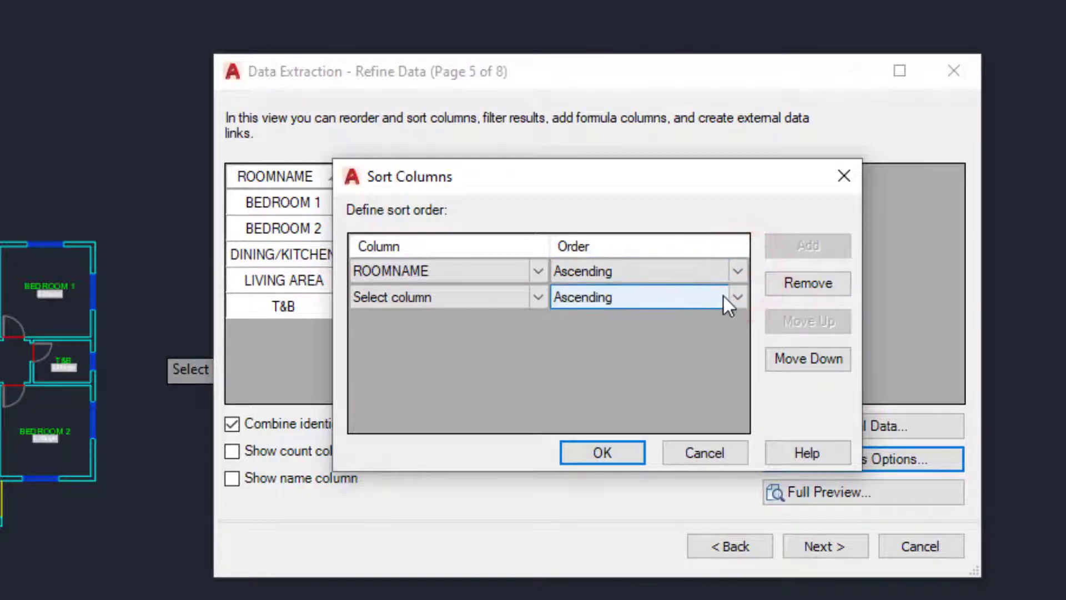
left_click(721, 273)
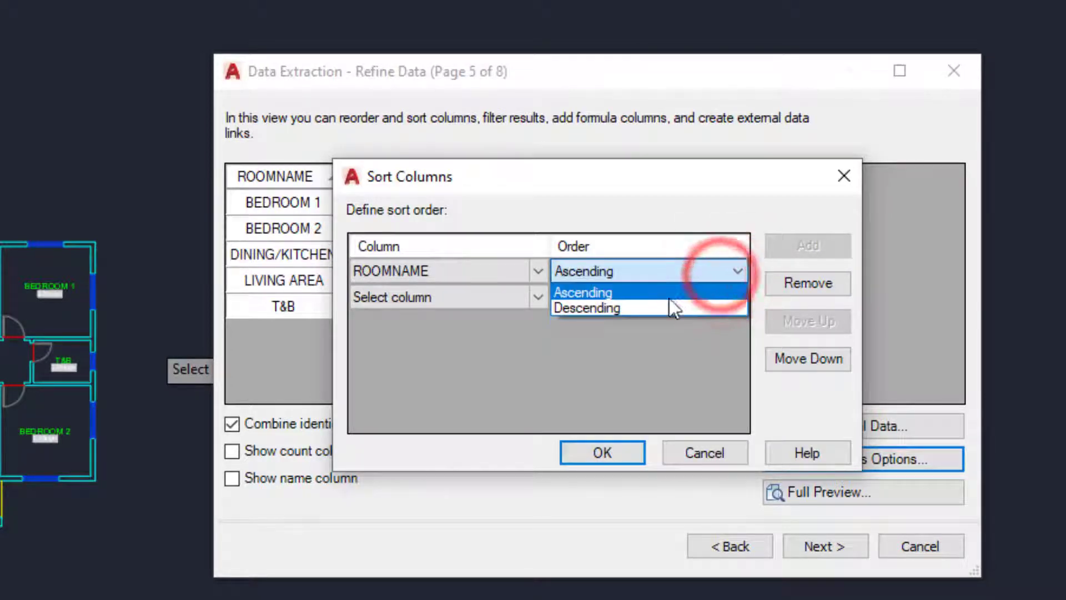
left_click(669, 307)
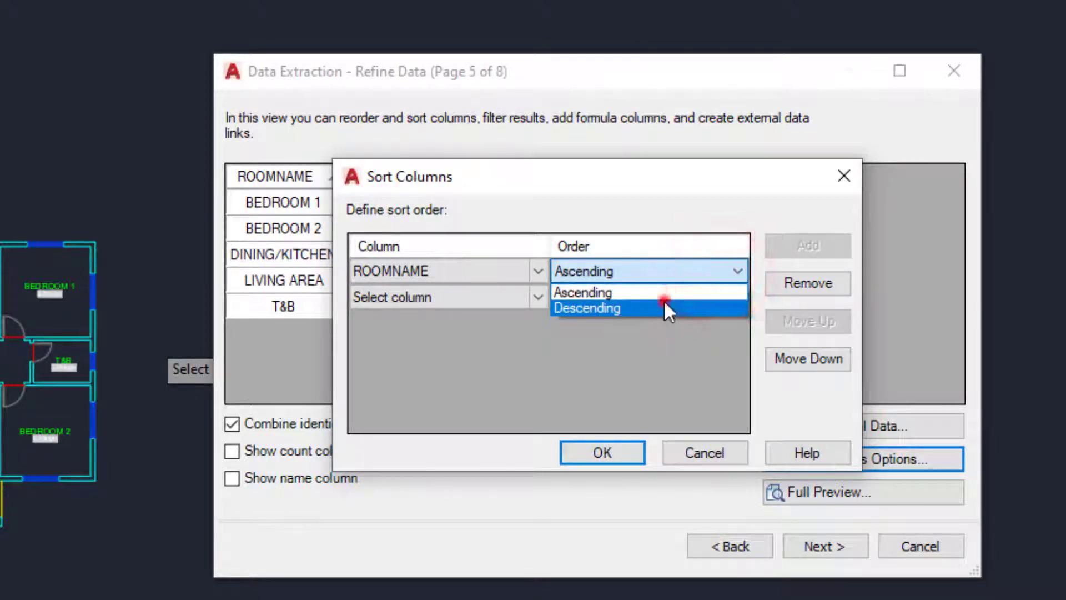
left_click(711, 449)
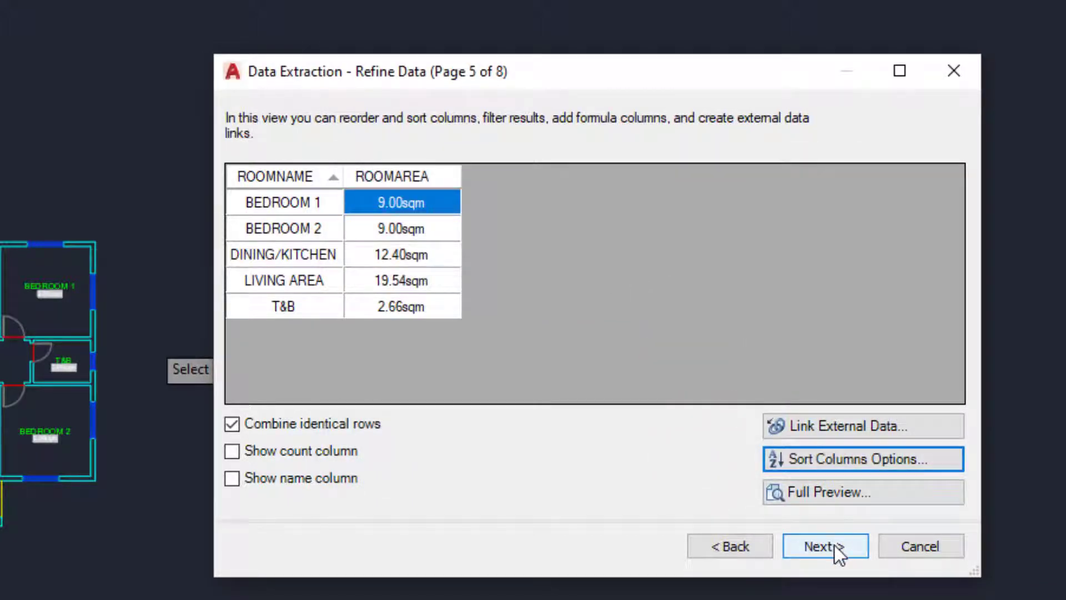
left_click(834, 550)
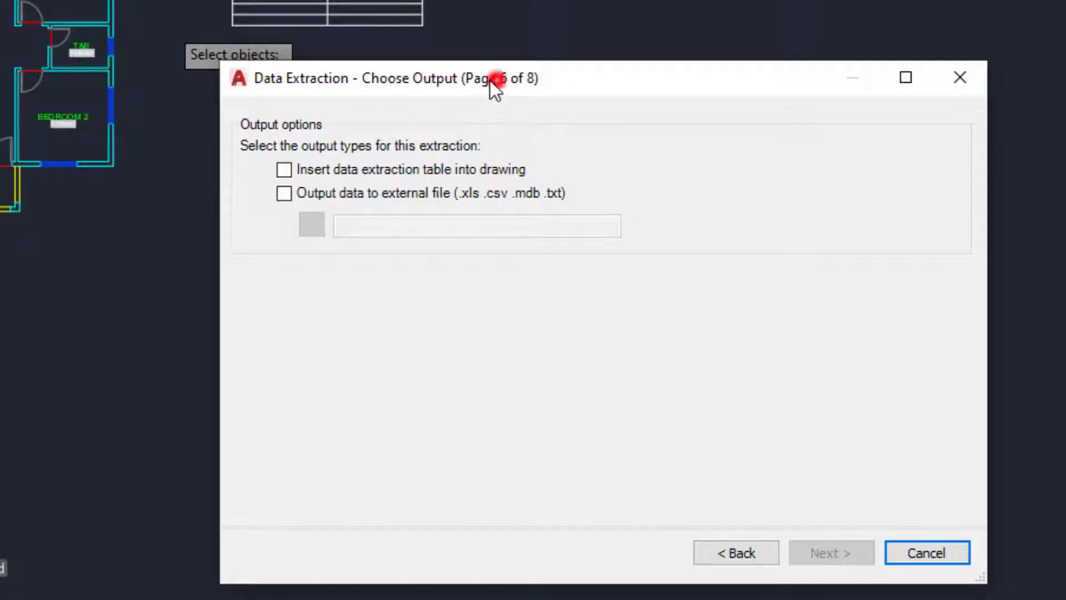
- Export the extraction to Table.xls in Documents and also insert it as a drawing table
left_click_drag(490, 80, 468, 82)
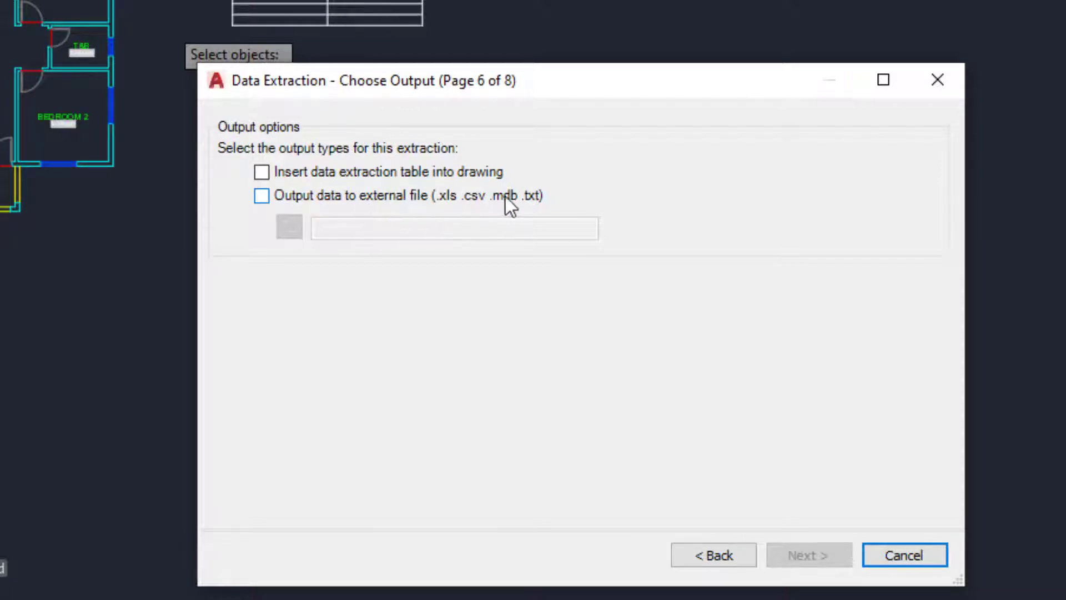
left_click_drag(542, 81, 490, 130)
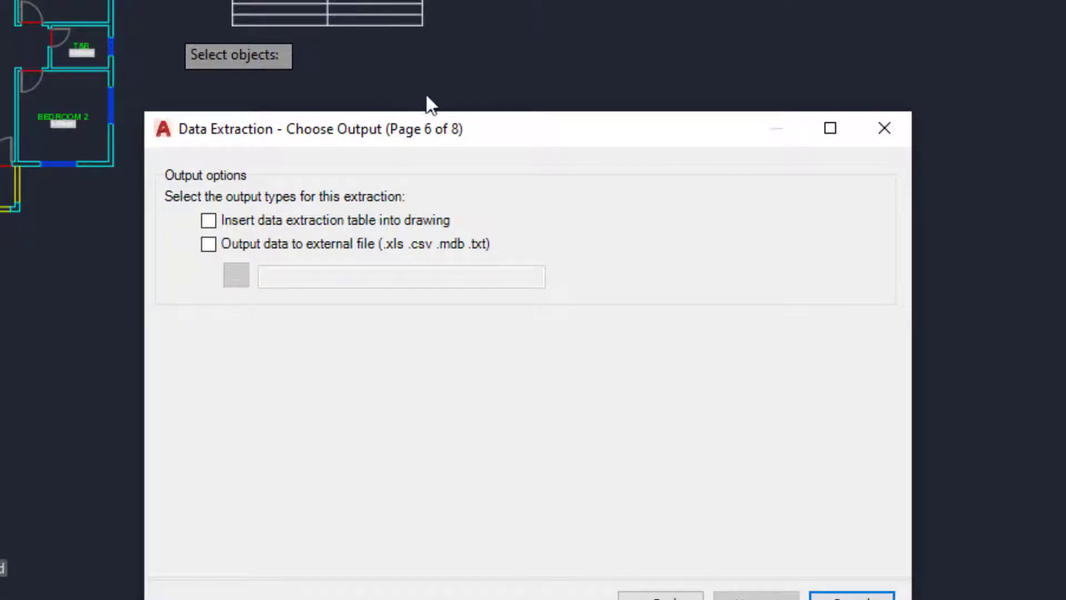
left_click_drag(447, 134, 506, 117)
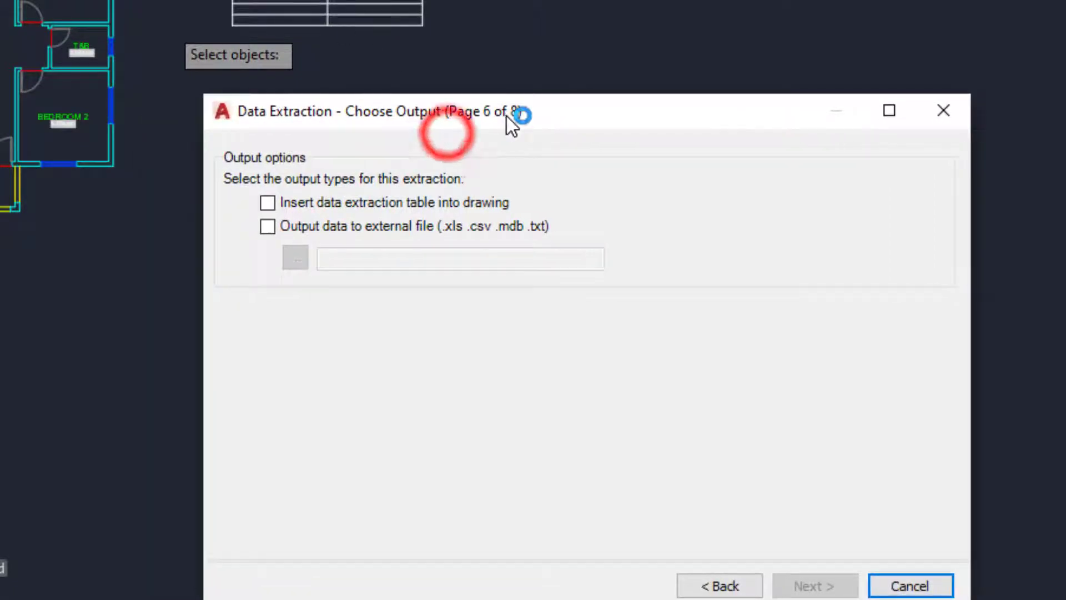
left_click(272, 228)
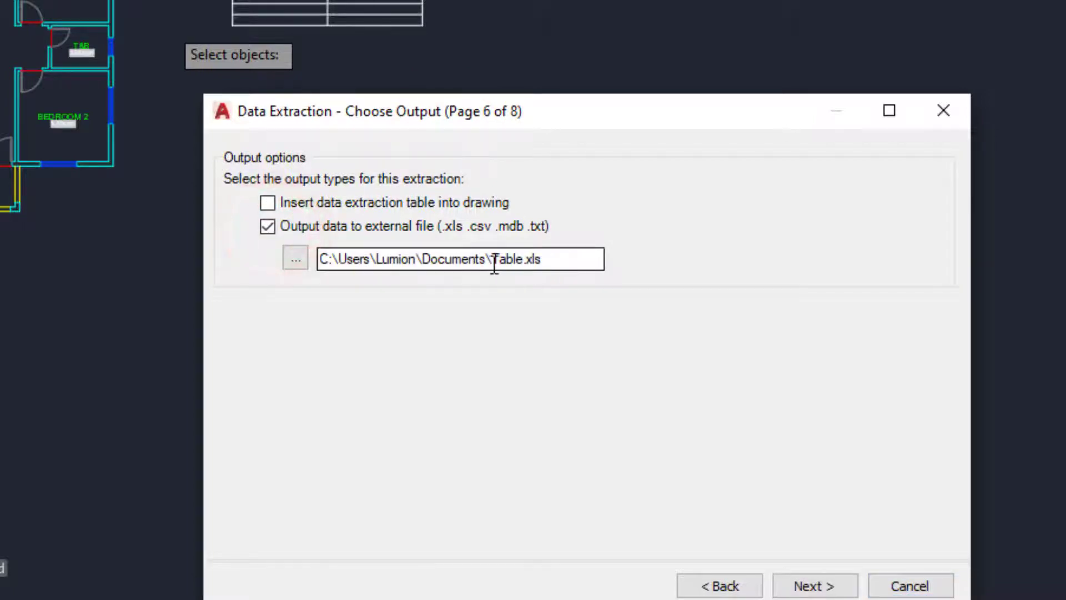
left_click(296, 258)
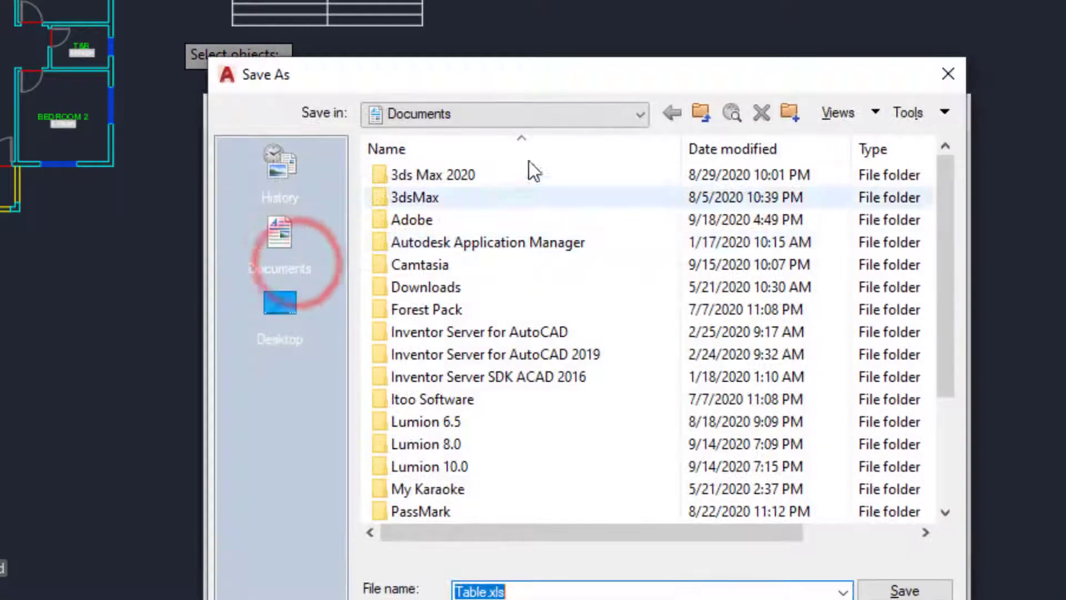
mouse_move(561, 90)
left_mouse_down()
mouse_move(474, 49)
mouse_move(444, 21)
left_mouse_up()
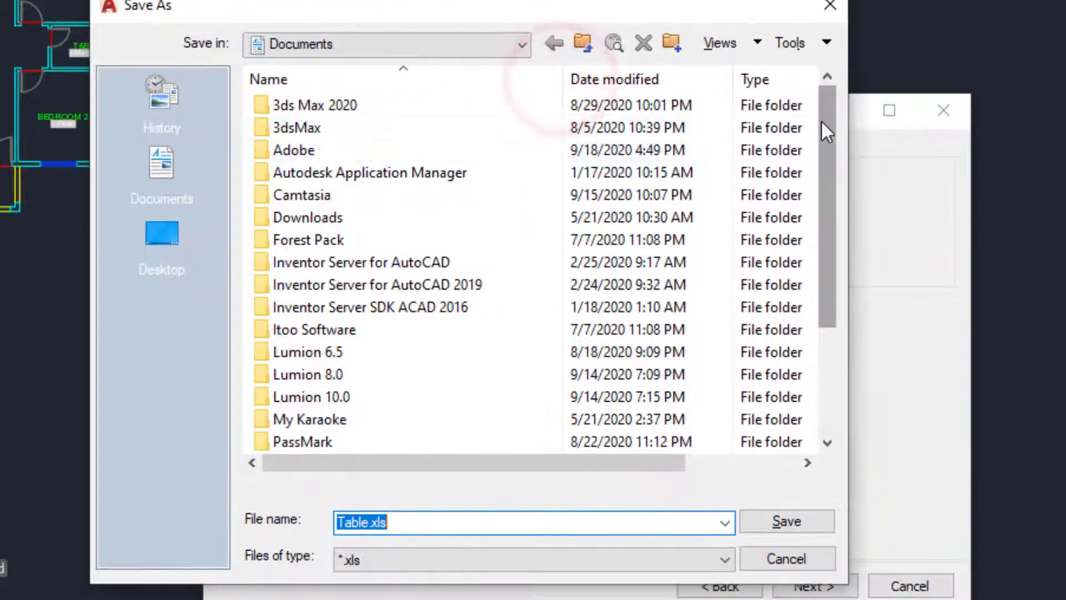
left_click_drag(822, 118, 828, 247)
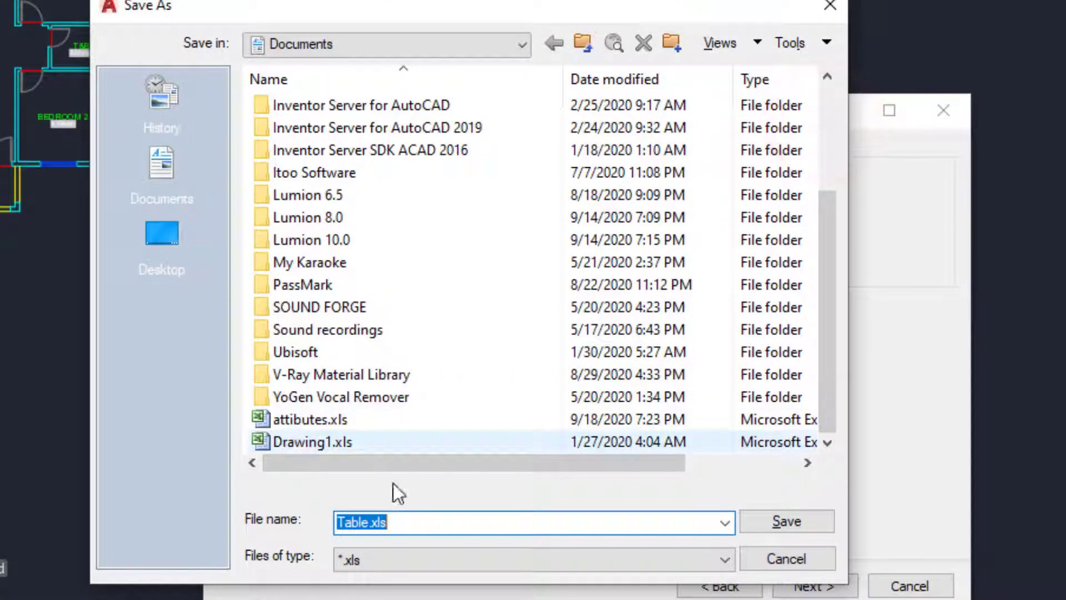
left_click(396, 524)
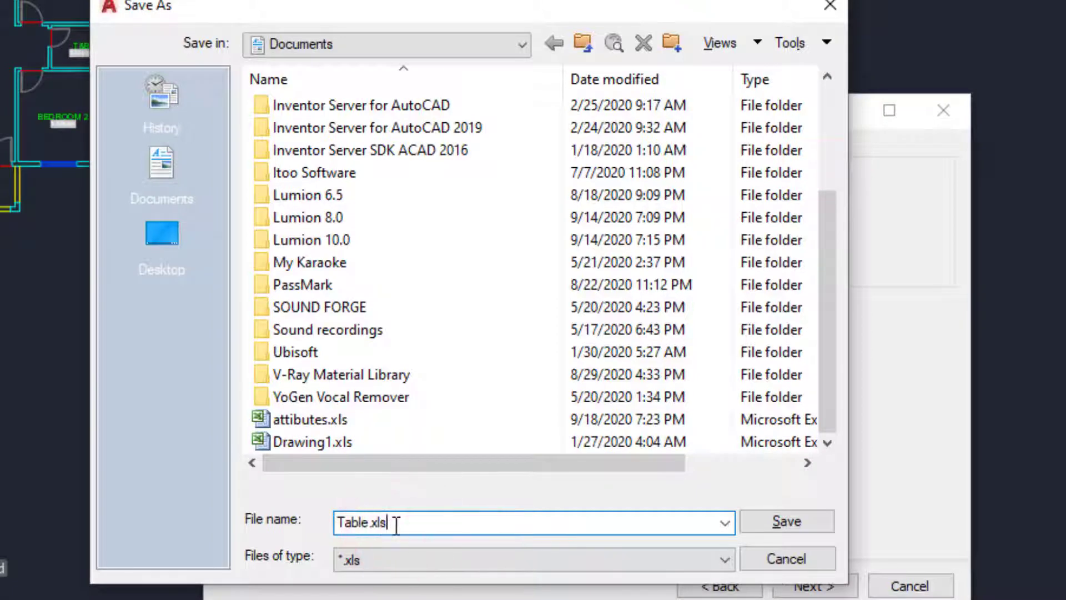
left_click(828, 357)
left_click(798, 523)
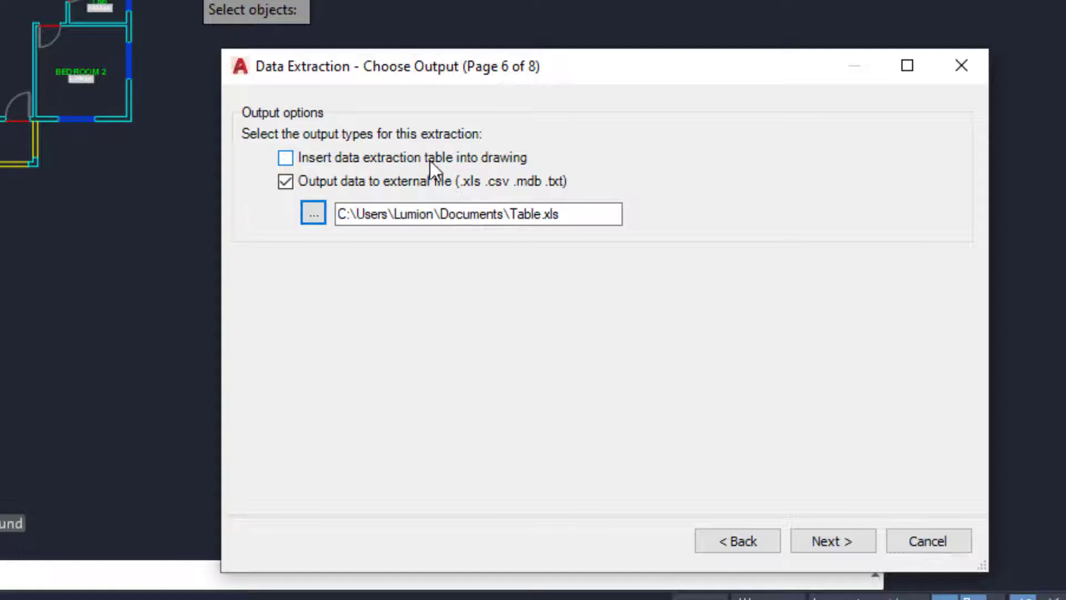
left_click(288, 158)
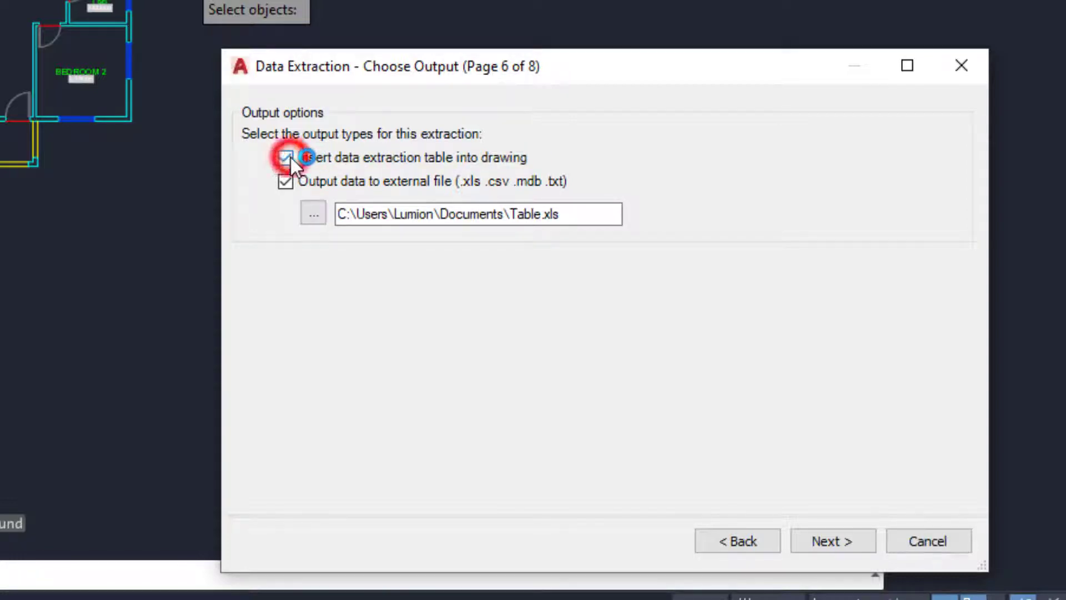
left_click(846, 543)
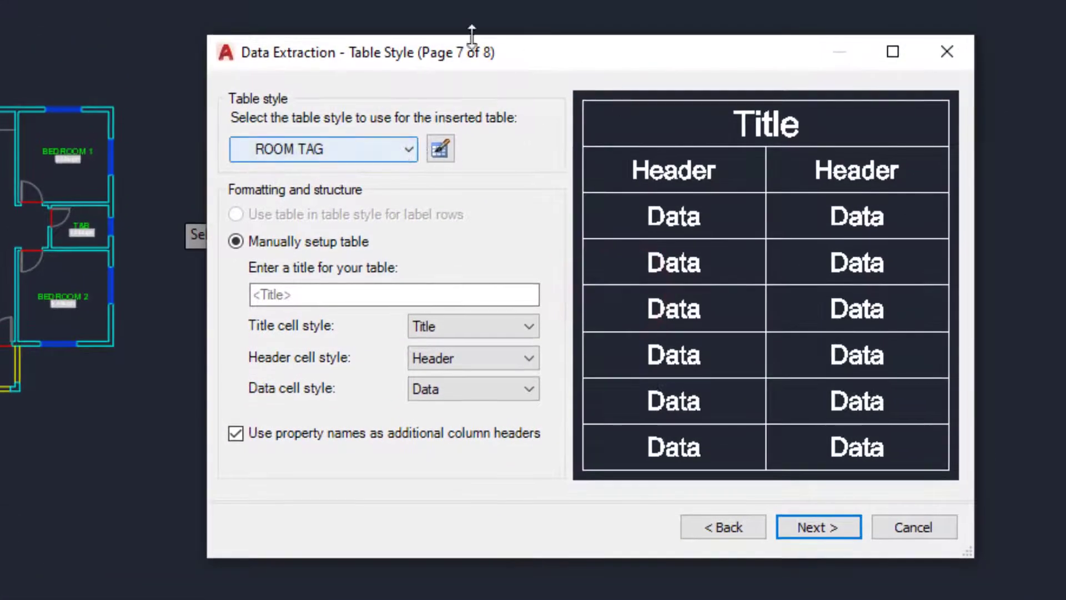
- Keep the ROOM TAG table style after briefly trying Standard, and finish the extraction
left_click_drag(519, 52, 483, 152)
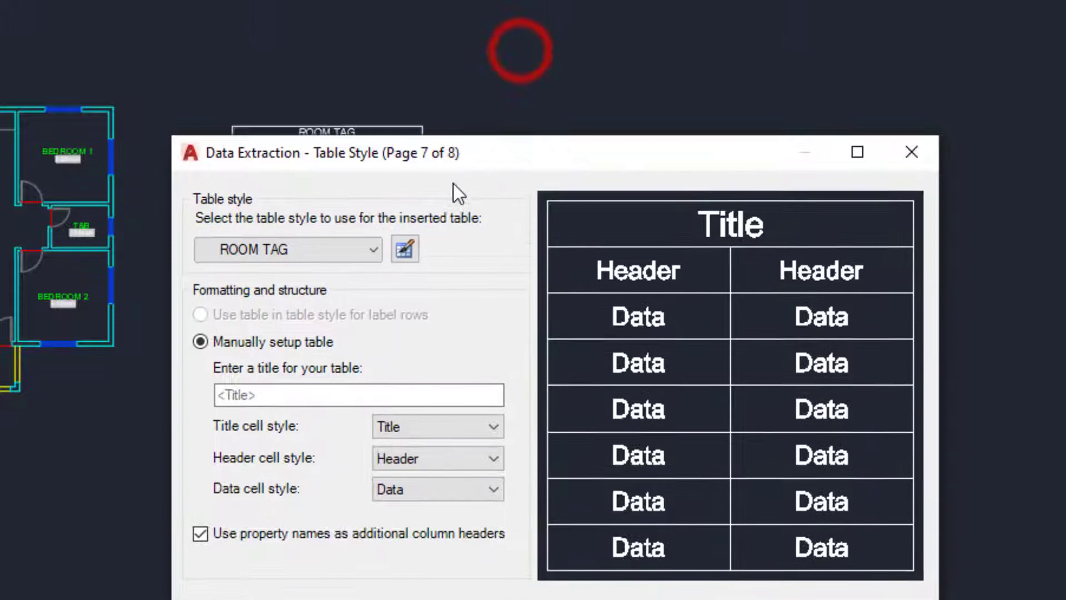
left_click(351, 246)
left_click(283, 290)
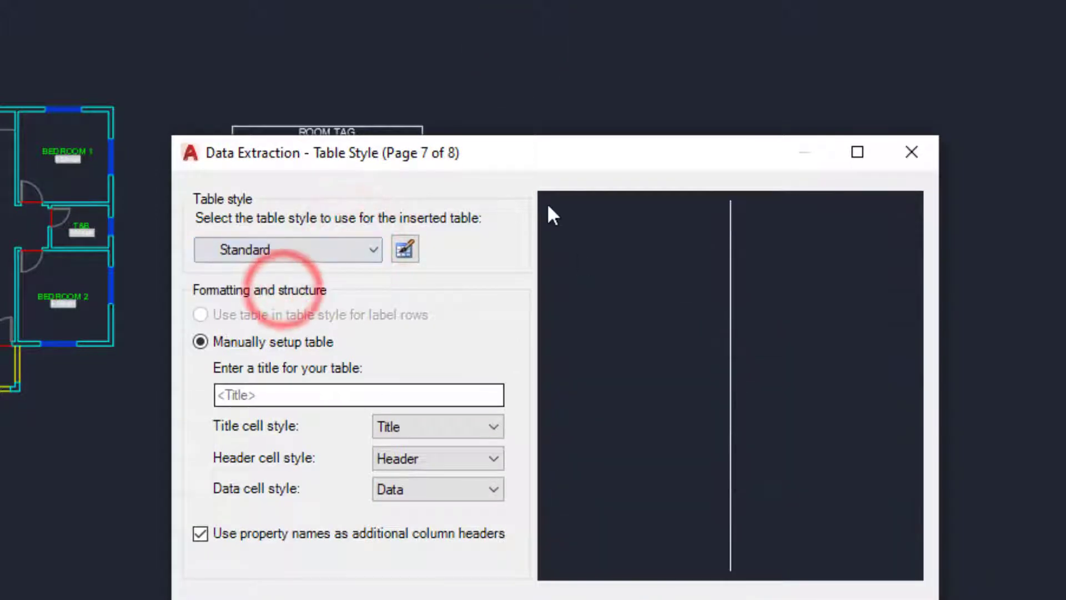
left_click(351, 248)
left_click(321, 268)
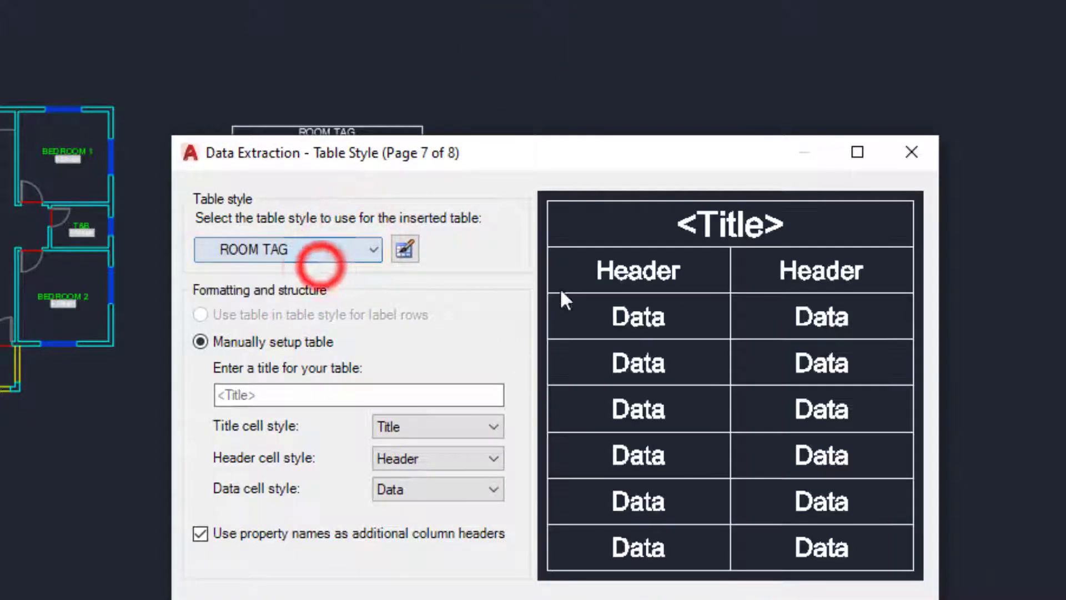
left_click_drag(509, 154, 422, 307)
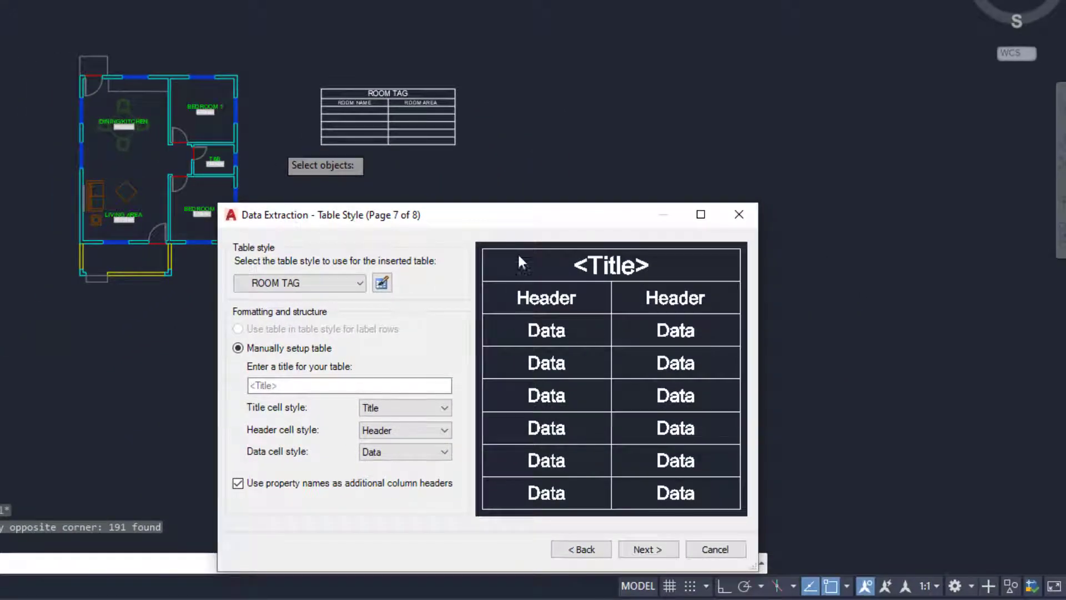
left_click_drag(525, 209, 550, 201)
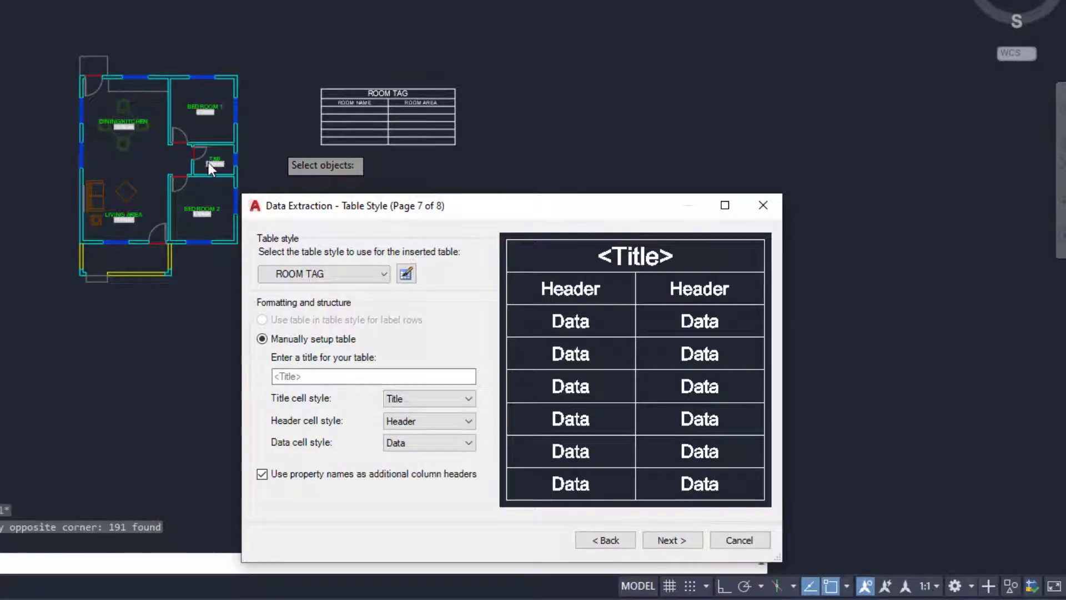
left_click_drag(588, 214, 584, 195)
left_click(663, 515)
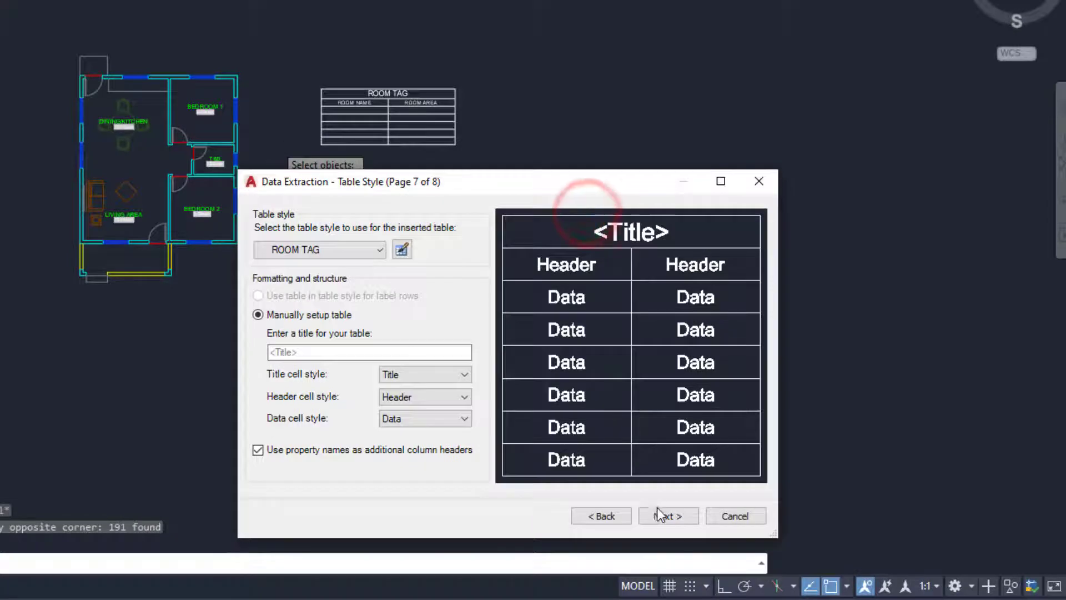
left_click(669, 513)
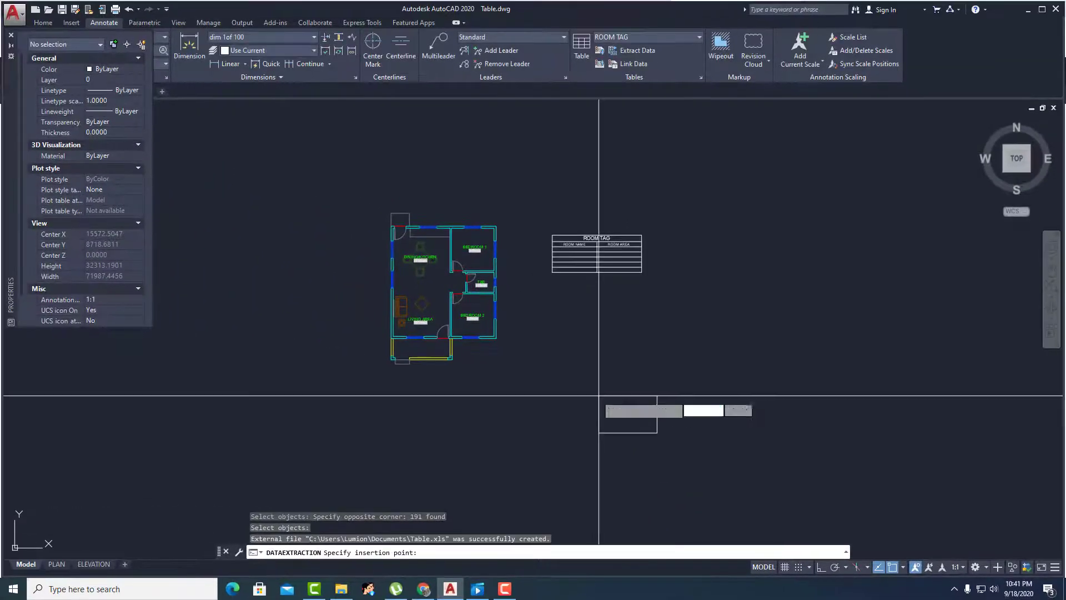
- Place the extracted room table below the ROOM TAG table
left_click(553, 290)
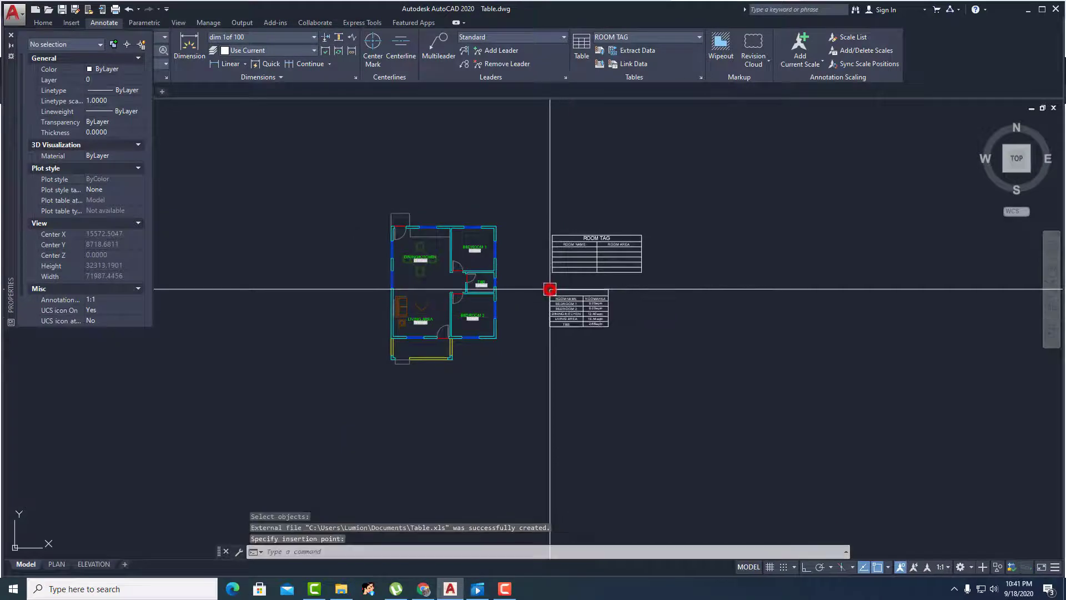
scroll(590, 302, "up", 5)
middle_click_drag(590, 303, 782, 396)
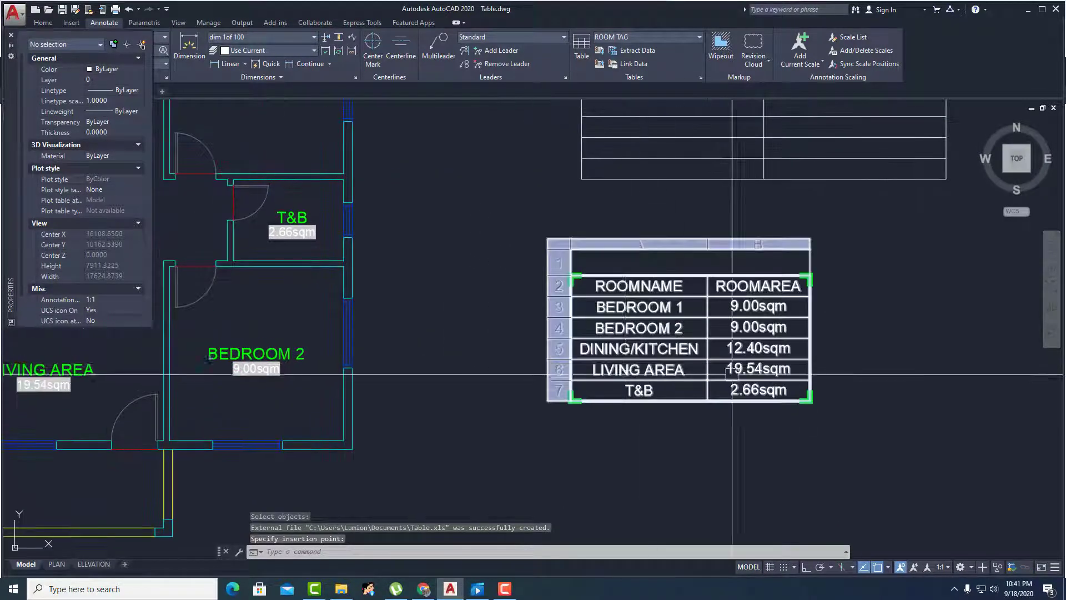
middle_click_drag(722, 356, 721, 364)
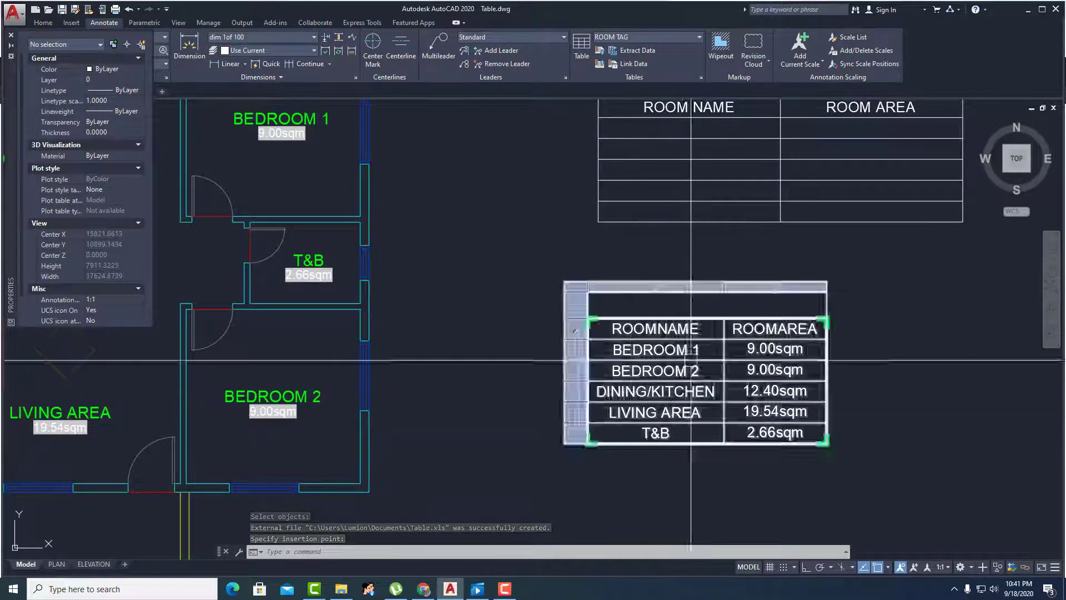
- Title the new table 'ROOM AREA'
double_click(688, 307)
type("ROOM AREA")
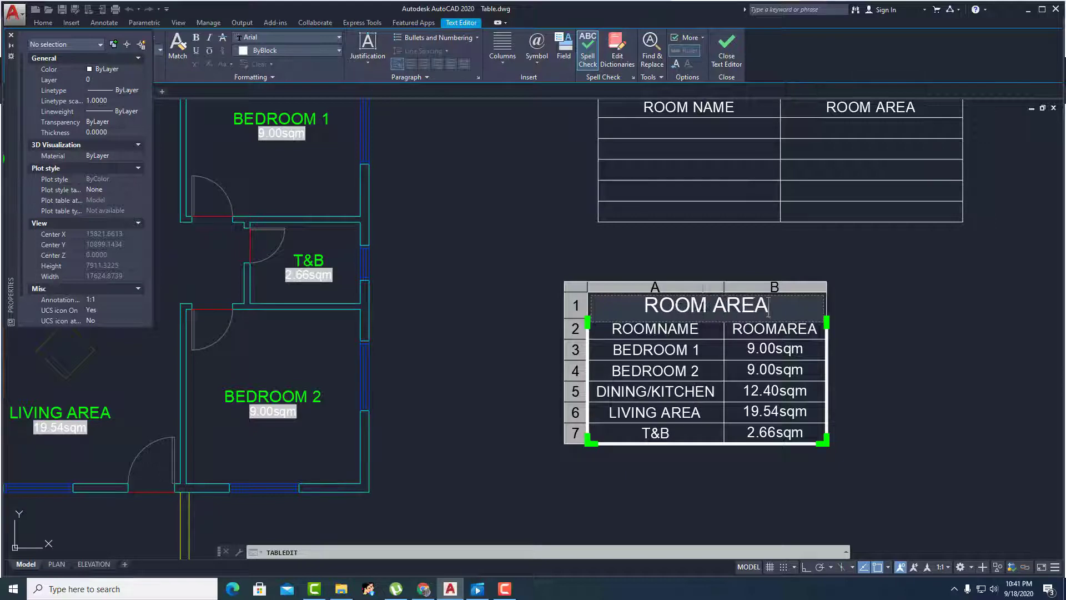
left_click(877, 280)
scroll(677, 361, "down", 3)
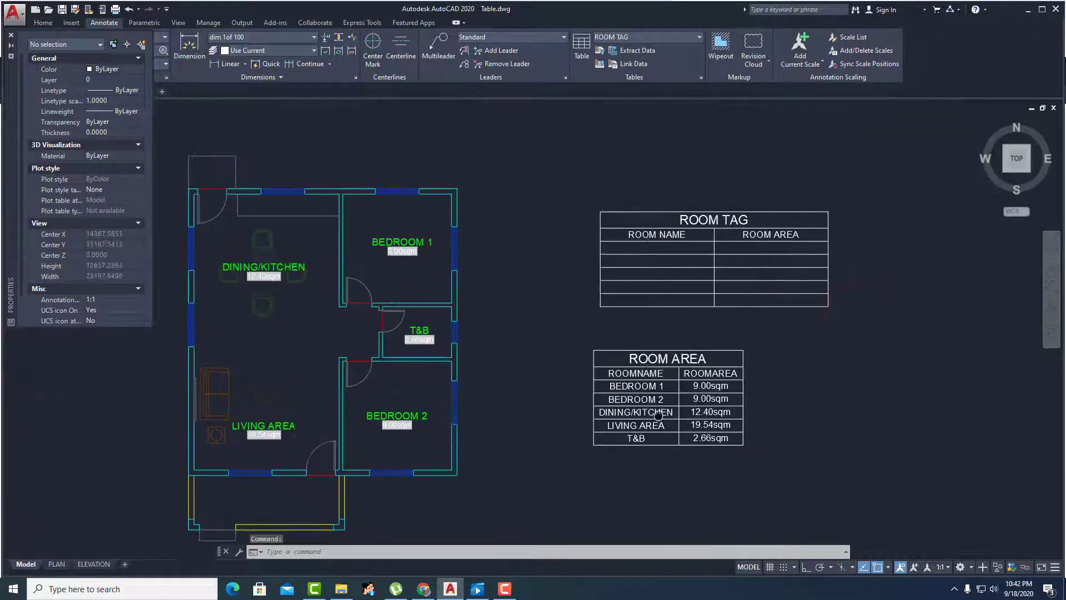
scroll(699, 407, "up", 3)
scroll(699, 407, "up", 2)
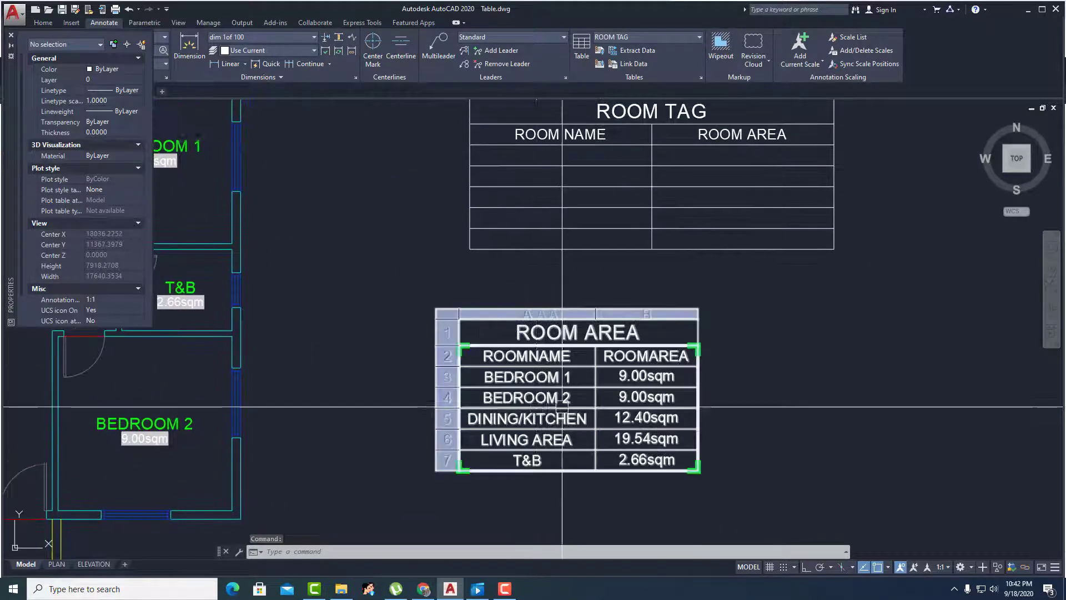
scroll(544, 301, "down", 2)
middle_click_drag(544, 301, 596, 317)
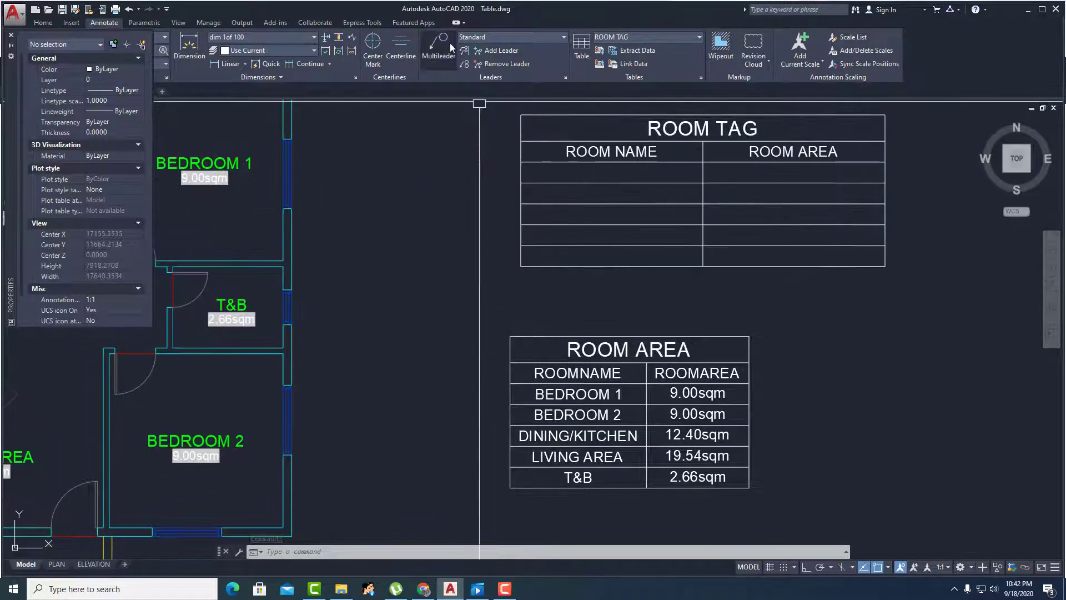
left_click(581, 46)
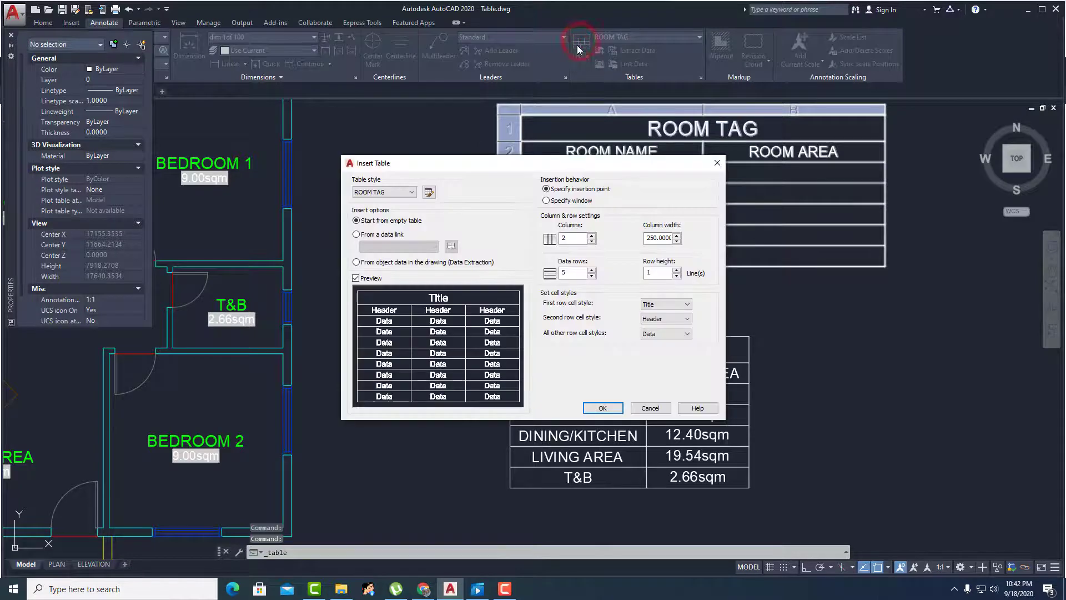
left_click(428, 192)
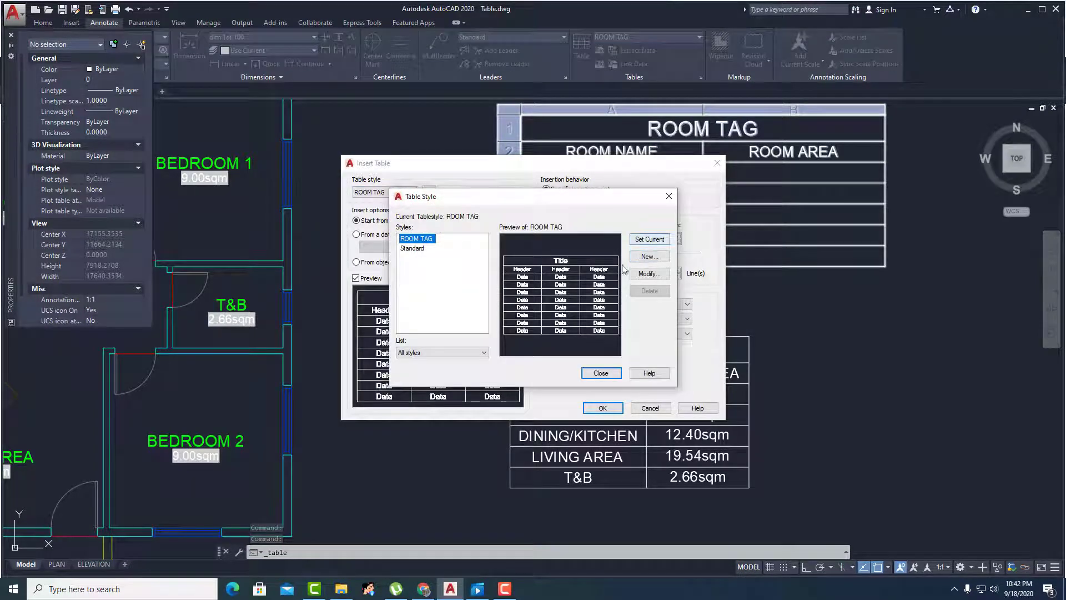
left_click(639, 272)
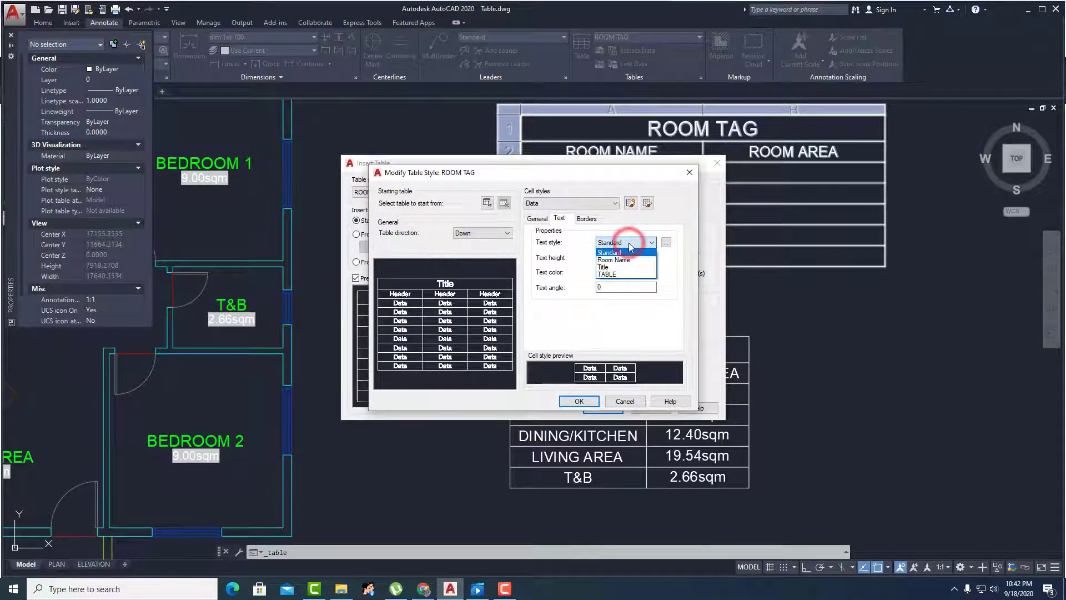
left_click(628, 243)
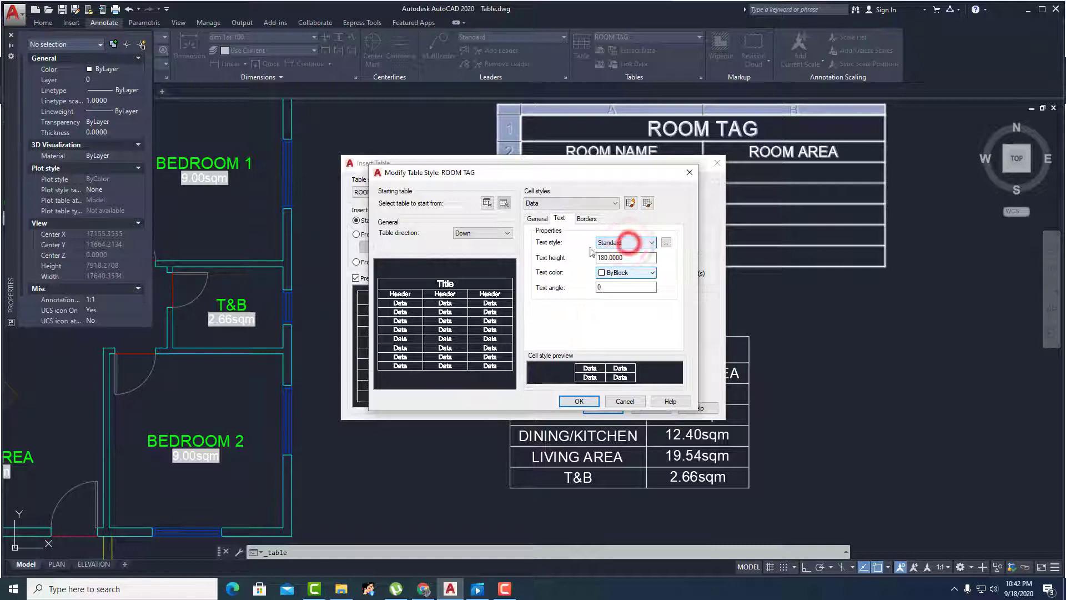
left_click(632, 402)
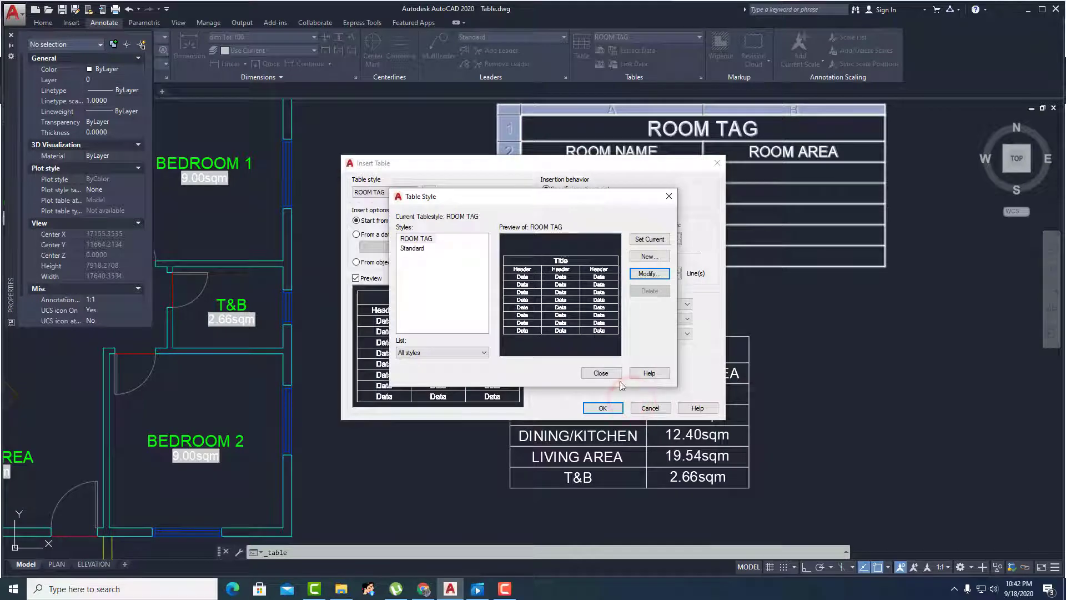
left_click(612, 373)
- Check that the ROOM AREA table uses the ROOM TAG table style, then deselect it
left_click(649, 409)
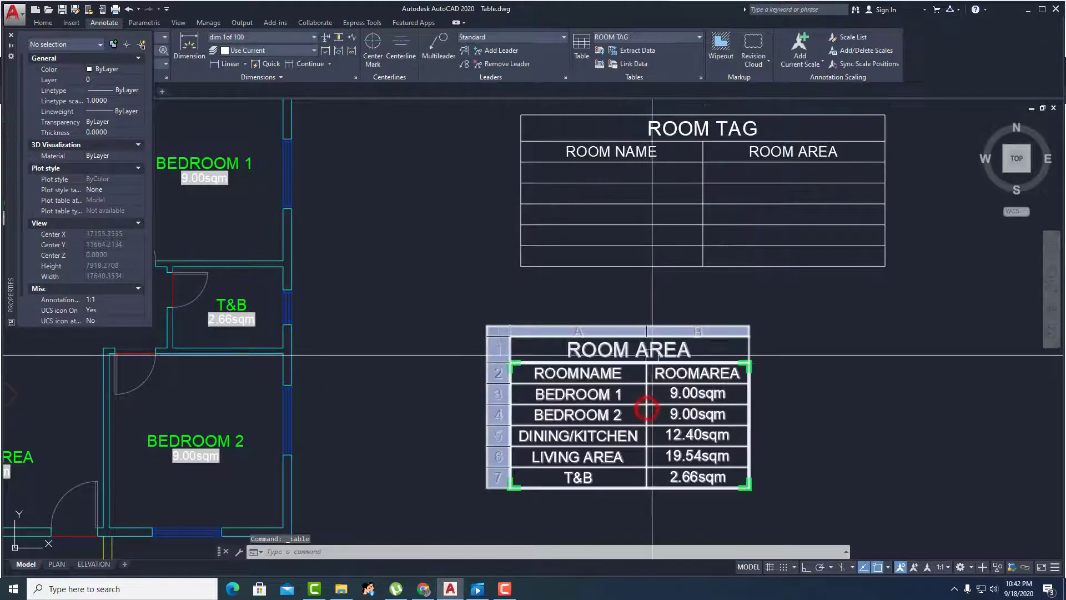
middle_click_drag(725, 336, 737, 280)
left_click(736, 280)
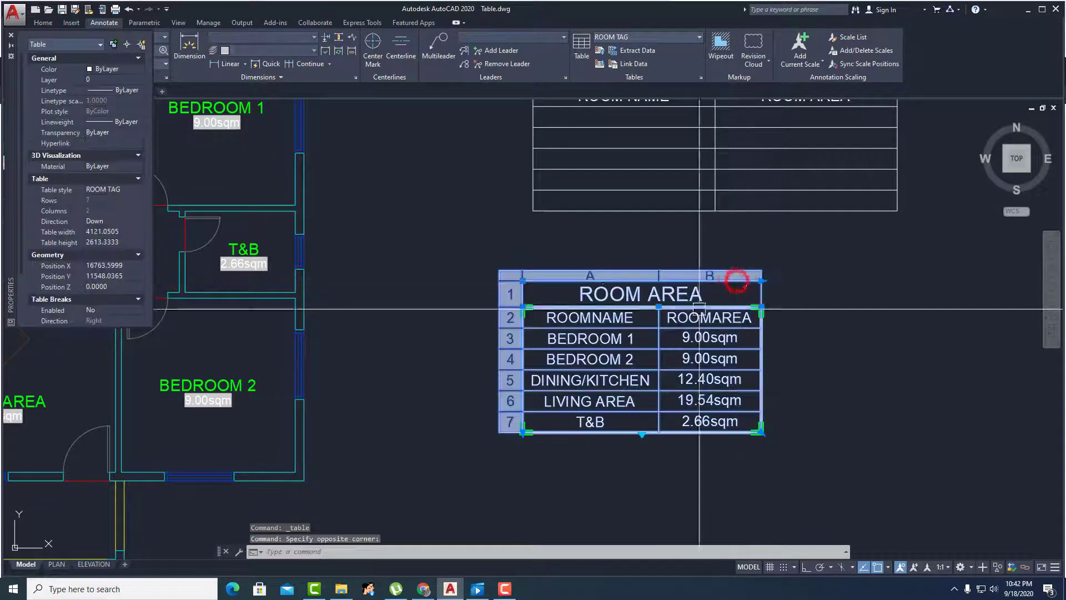
right_click(609, 291)
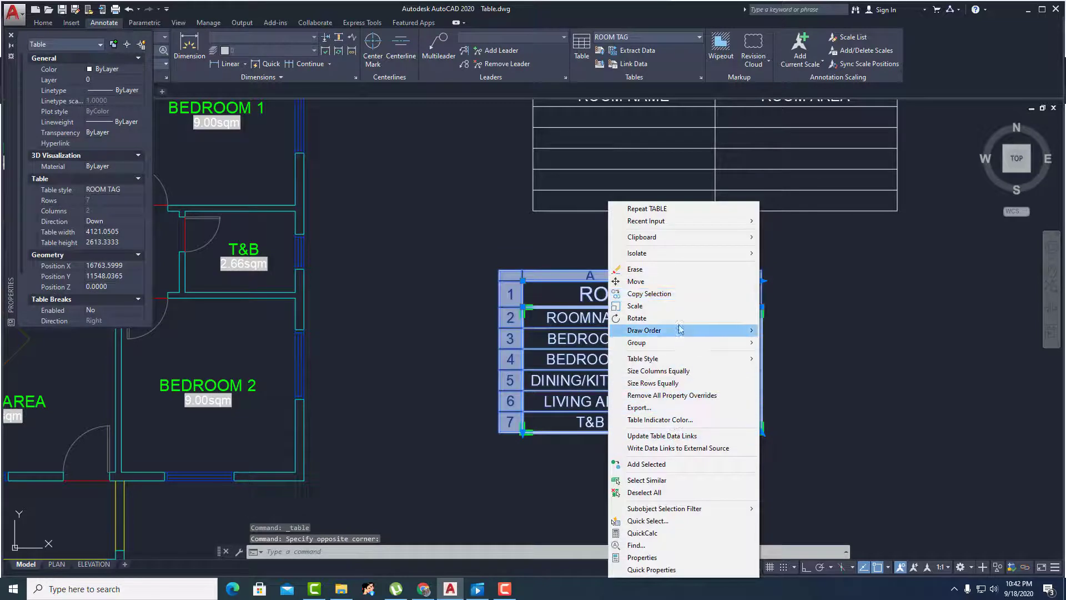
mouse_move(643, 358)
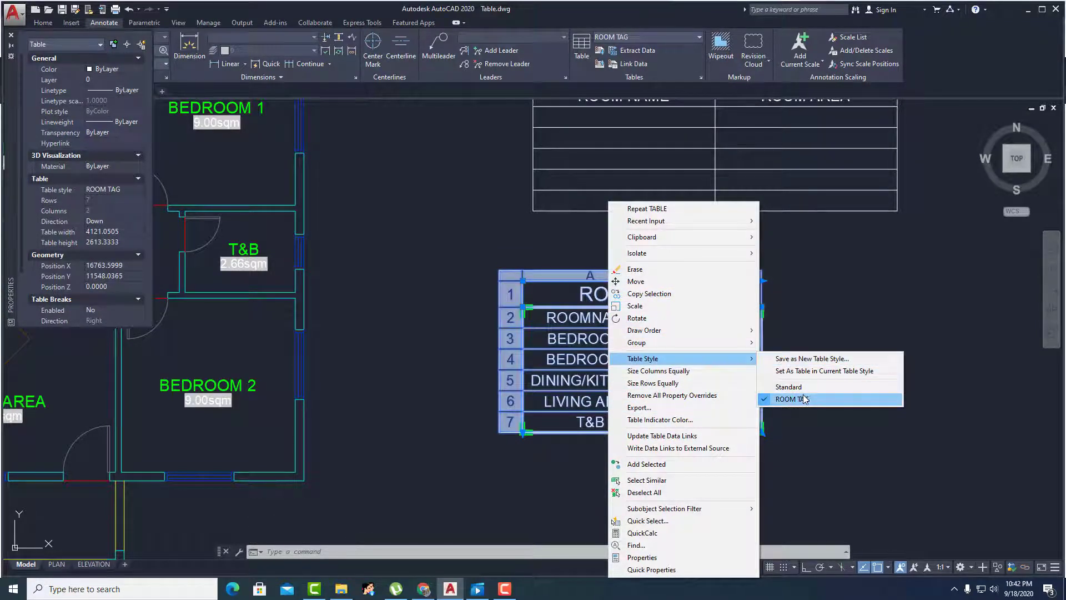
left_click(865, 286)
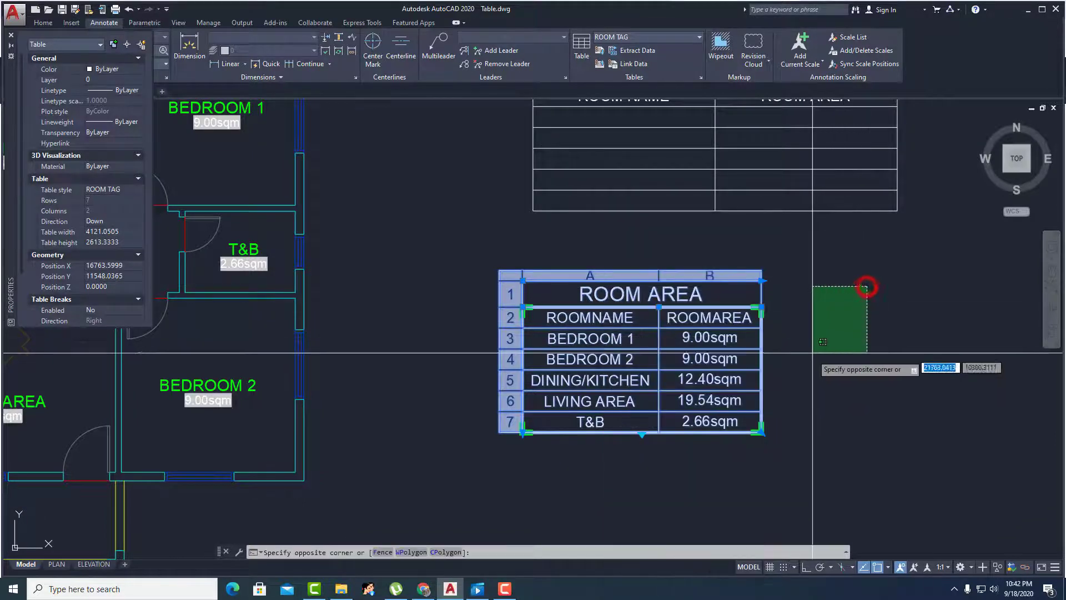
key("Escape")
key("Escape")
- Select the T&B room tag block in the floor plan
scroll(636, 381, "down", 3)
scroll(636, 381, "up", 1)
scroll(578, 354, "up", 2)
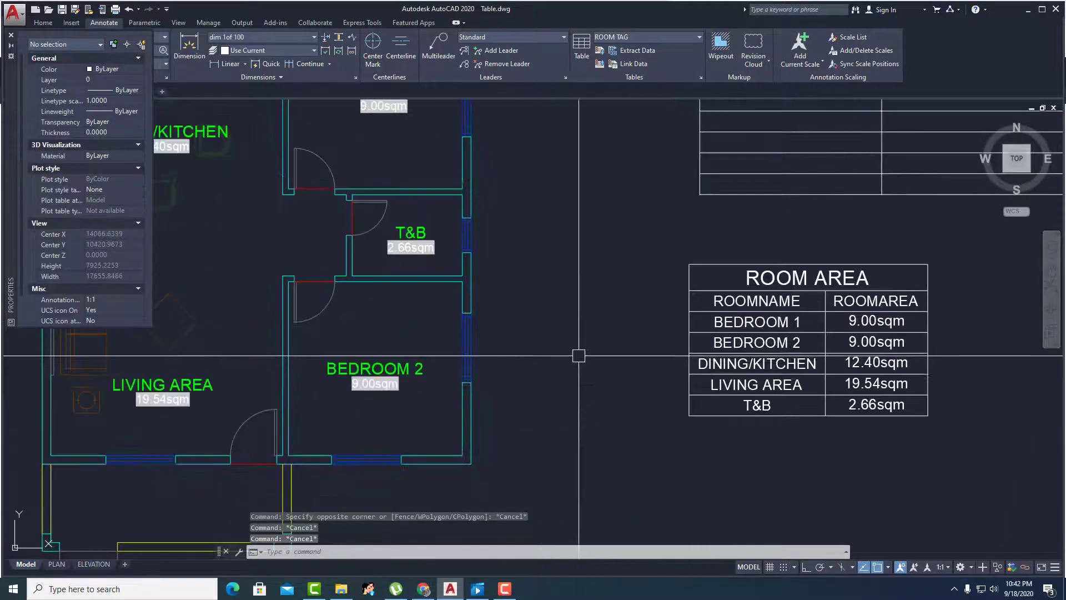
middle_click_drag(578, 354, 533, 355)
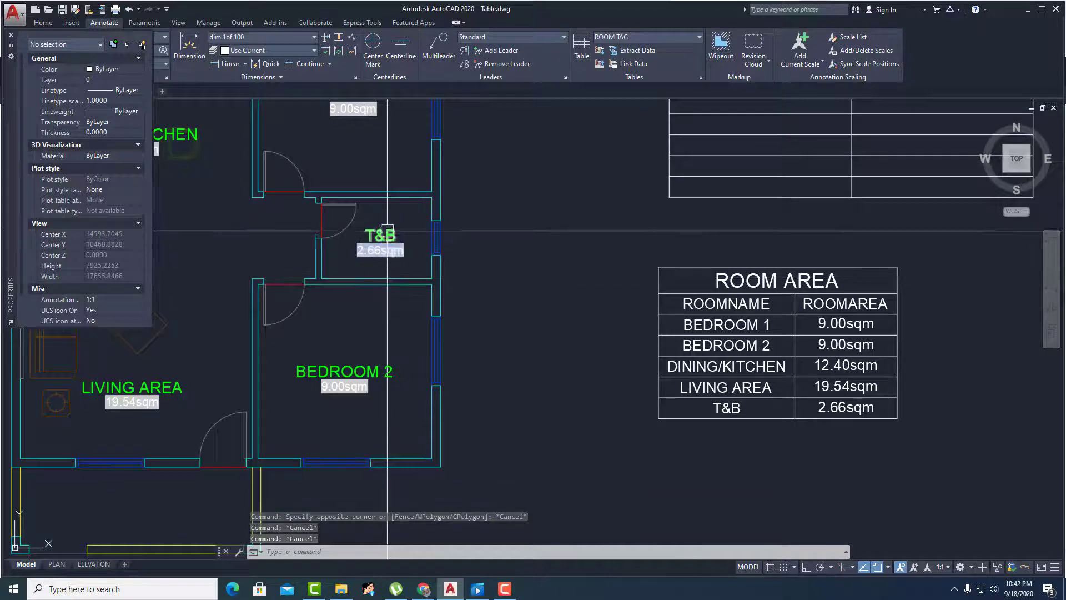
left_click(381, 238)
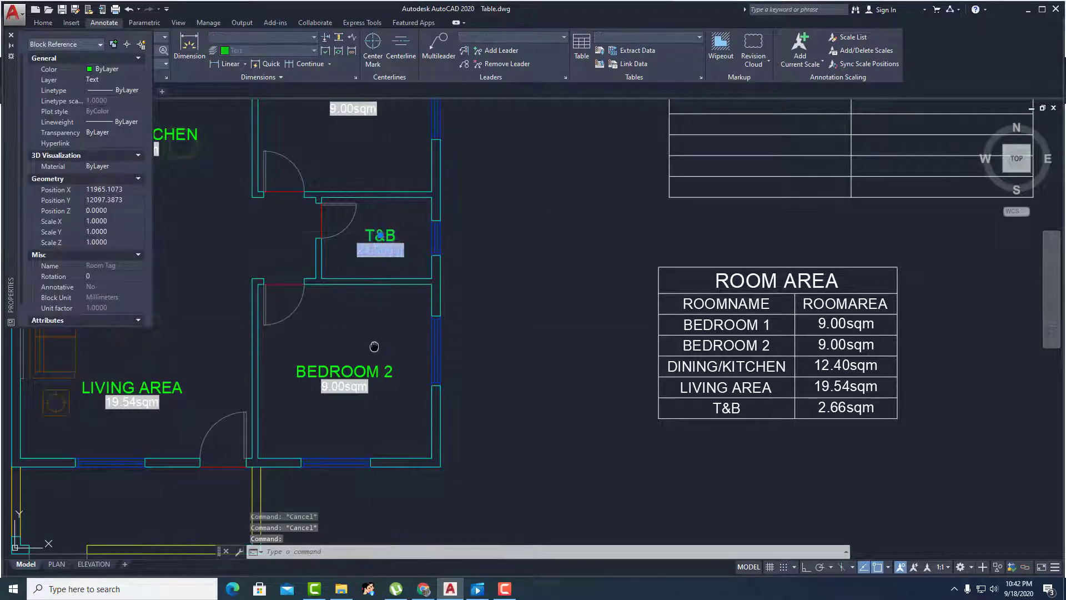
scroll(377, 327, "down", 1)
scroll(422, 344, "up", 1)
key("Escape")
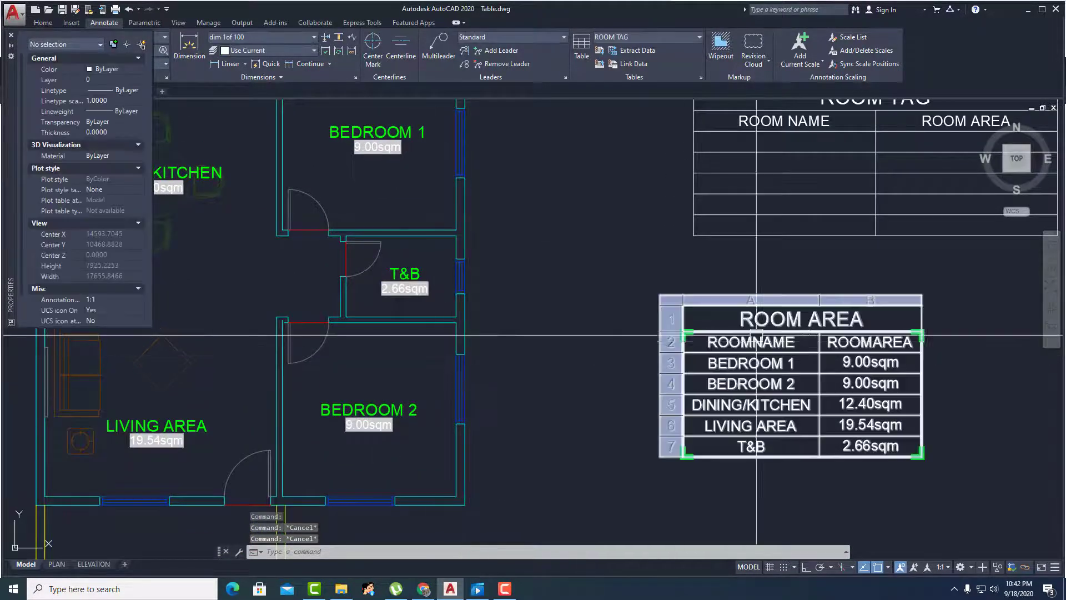
mouse_move(523, 348)
middle_mouse_down()
mouse_move(547, 313)
mouse_move(536, 281)
mouse_move(561, 352)
mouse_move(452, 250)
middle_mouse_up()
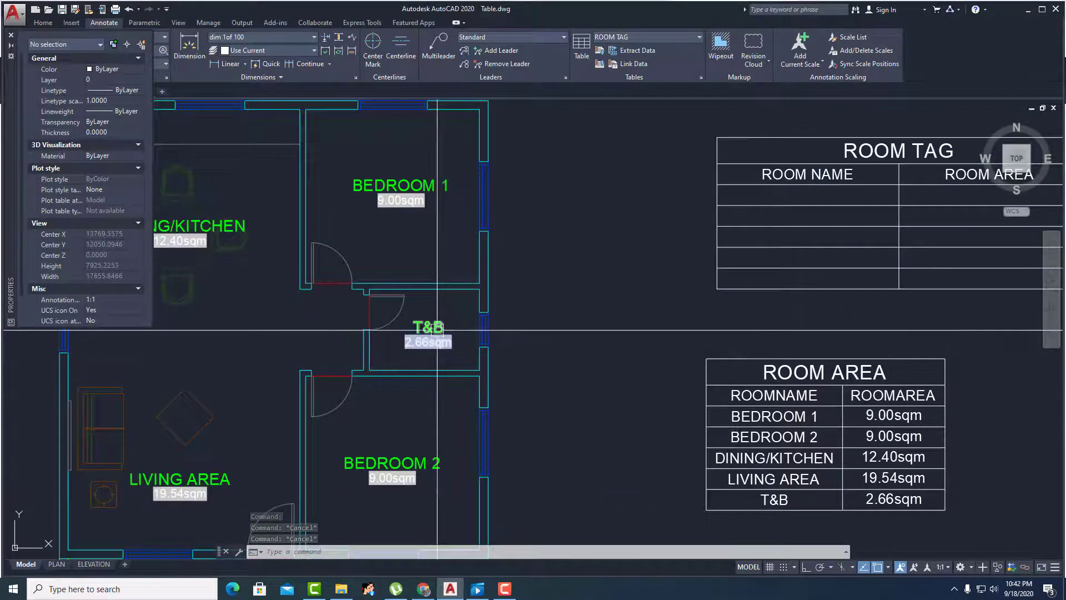
left_click(438, 322)
- Start in-place editing of the Room Tag block from the T&B tag
middle_click_drag(438, 322, 436, 303)
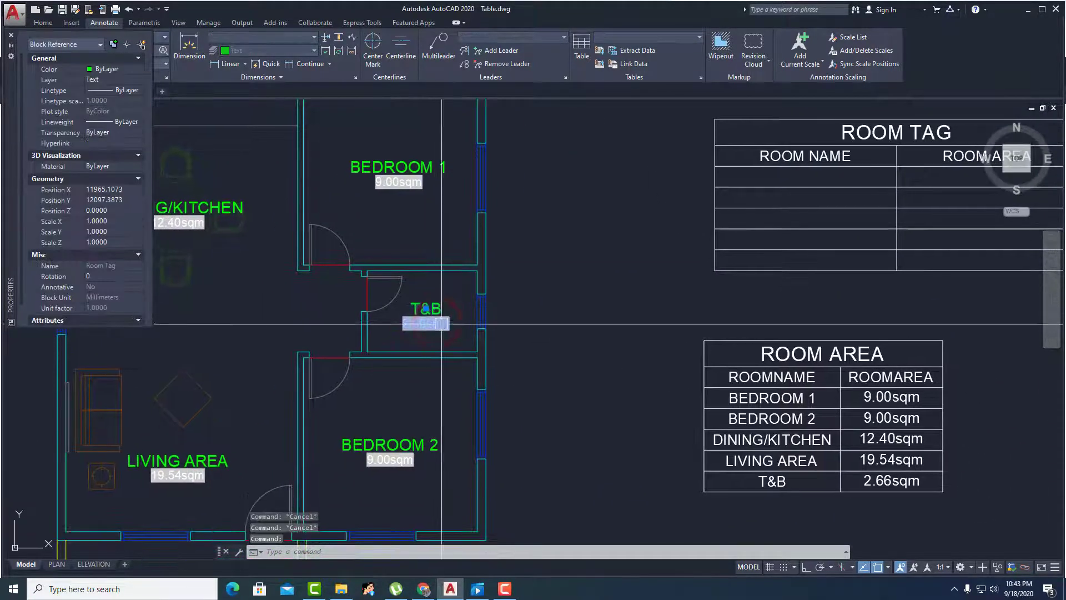
right_click(437, 311)
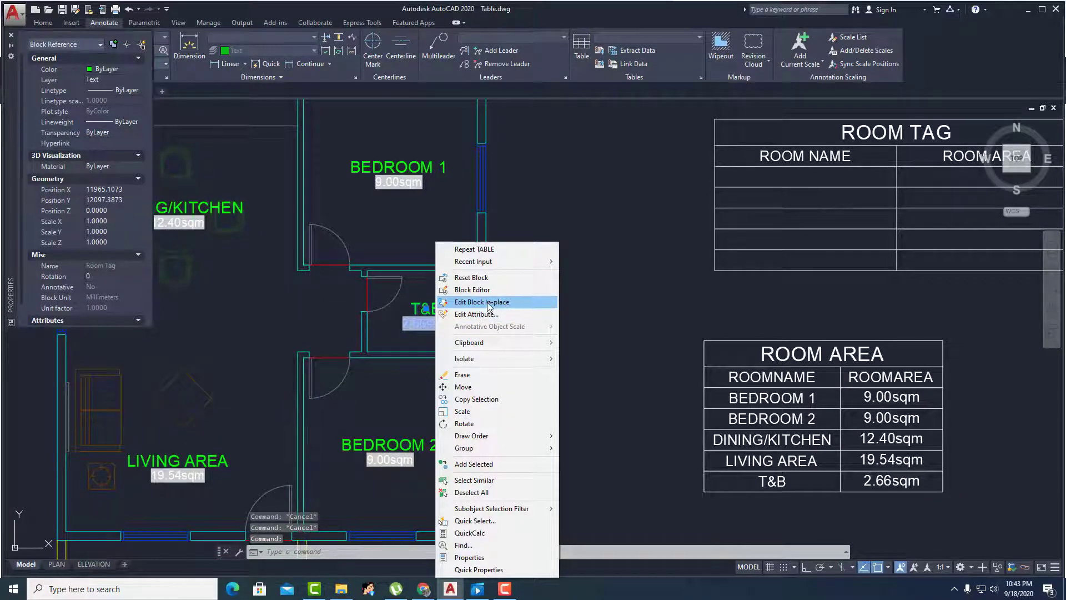
left_click(474, 303)
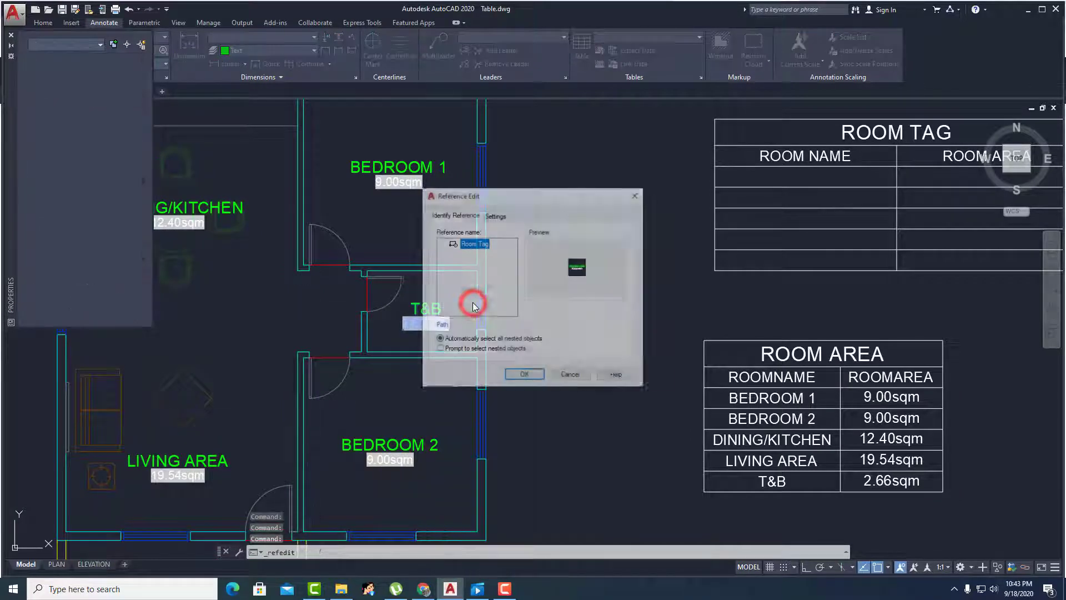
left_click(518, 378)
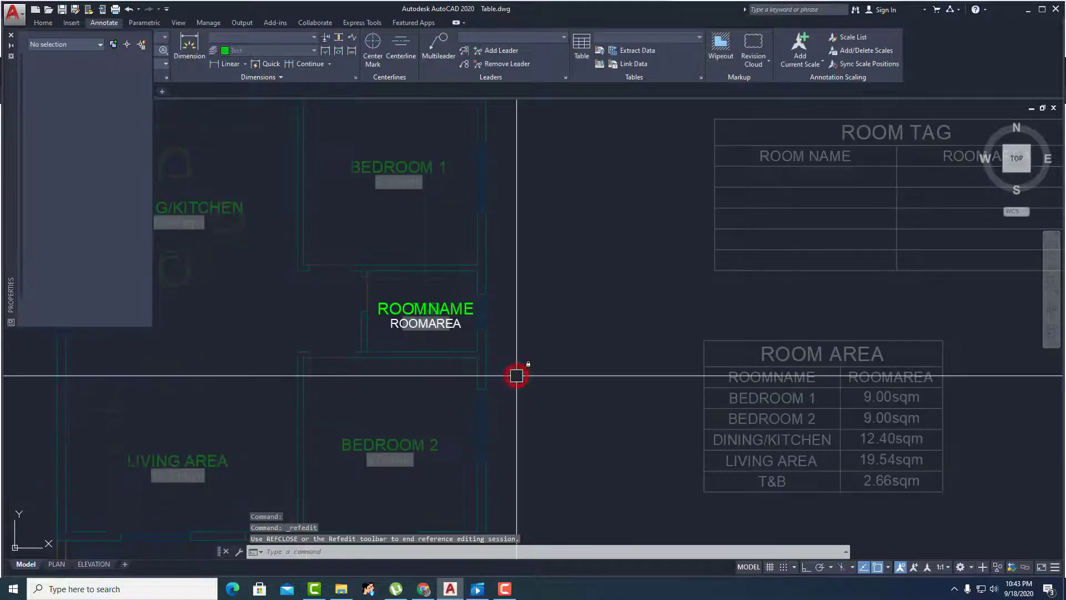
scroll(416, 332, "up", 5)
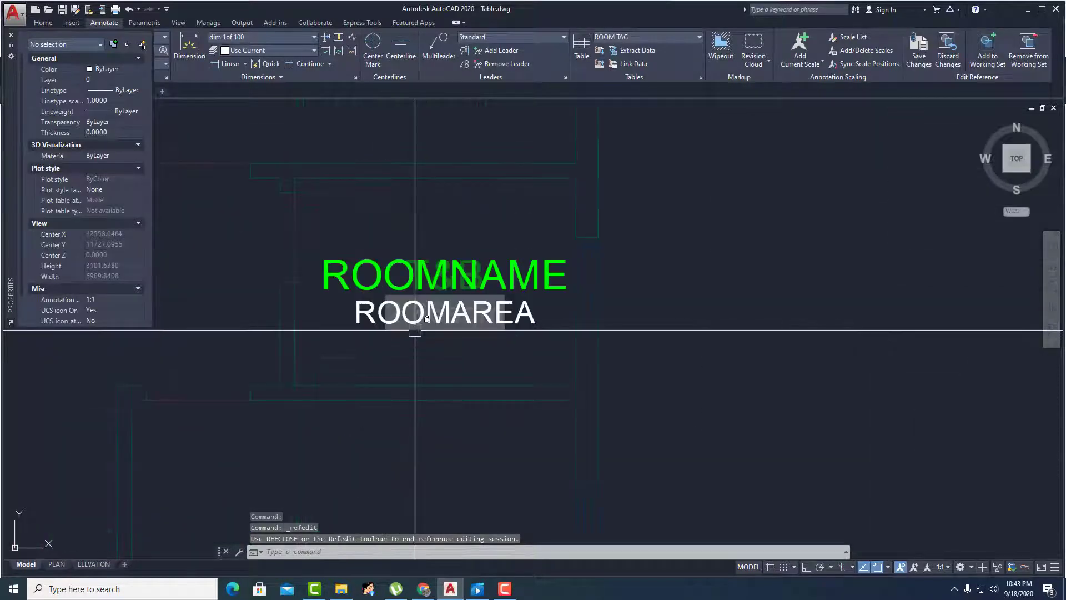
- Copy the ROOMAREA attribute straight down with Ortho on
type("co")
key("Return")
left_click(467, 313)
key("Return")
left_click(689, 264)
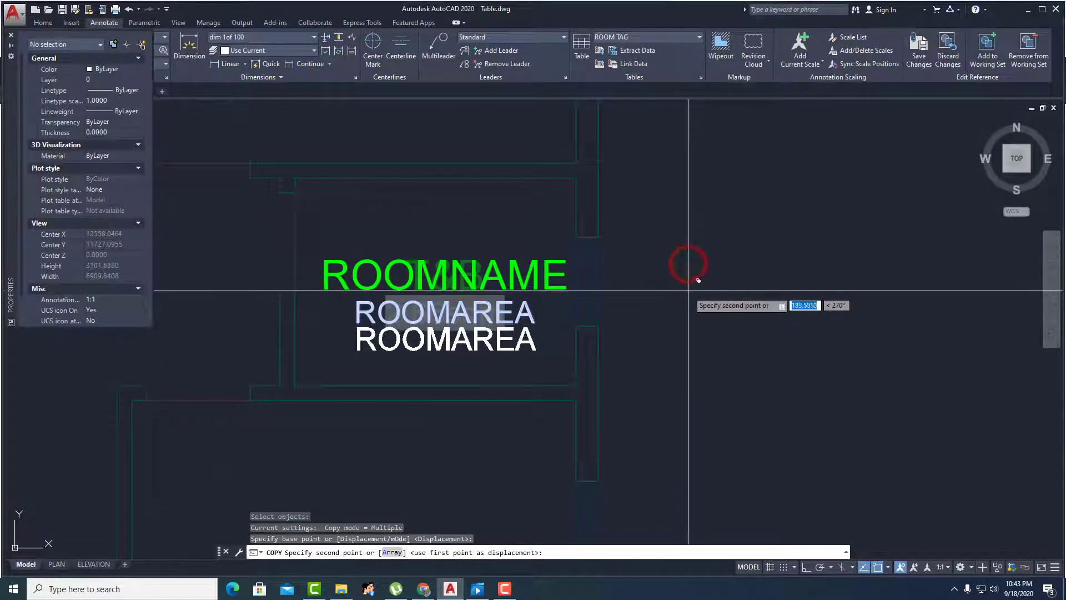
key("F8")
left_click(687, 297)
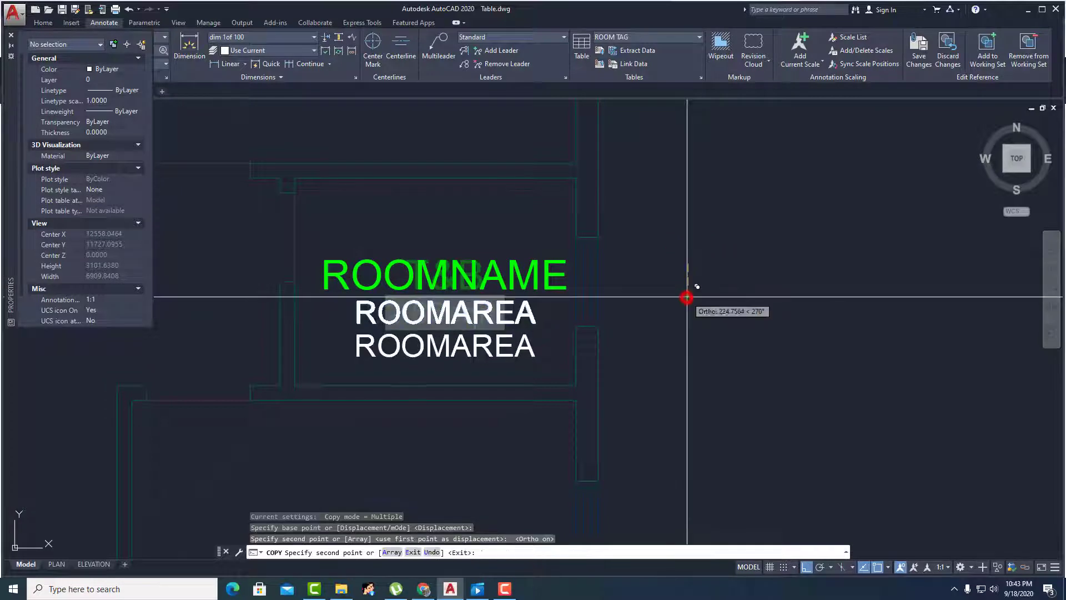
key("Return")
- Select the upper and lower ROOMAREA attributes to check the copy
middle_click_drag(687, 297, 728, 306)
left_click(523, 323)
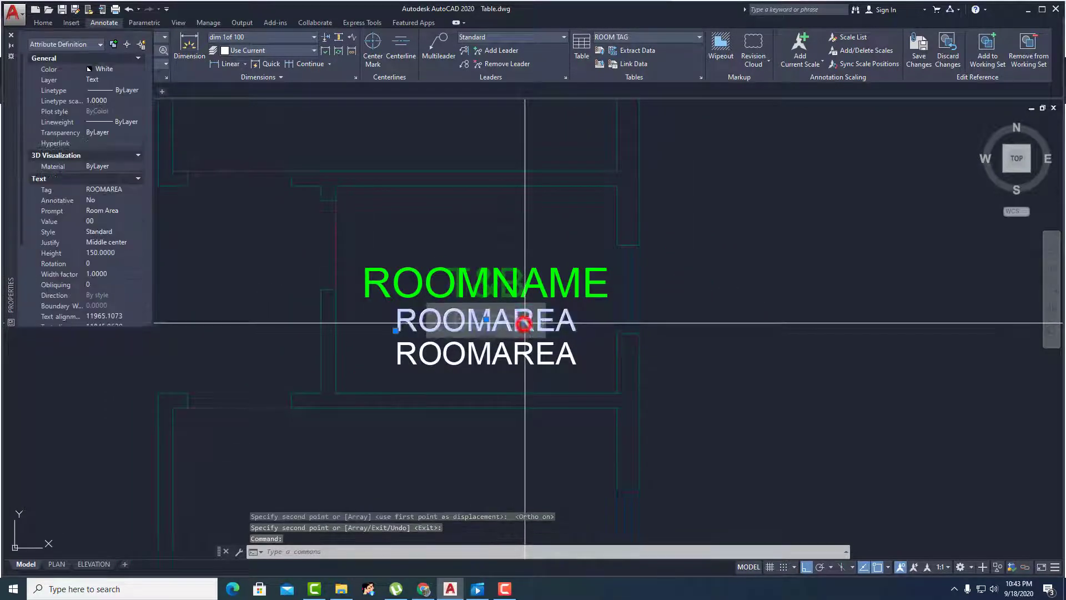
left_click(498, 360)
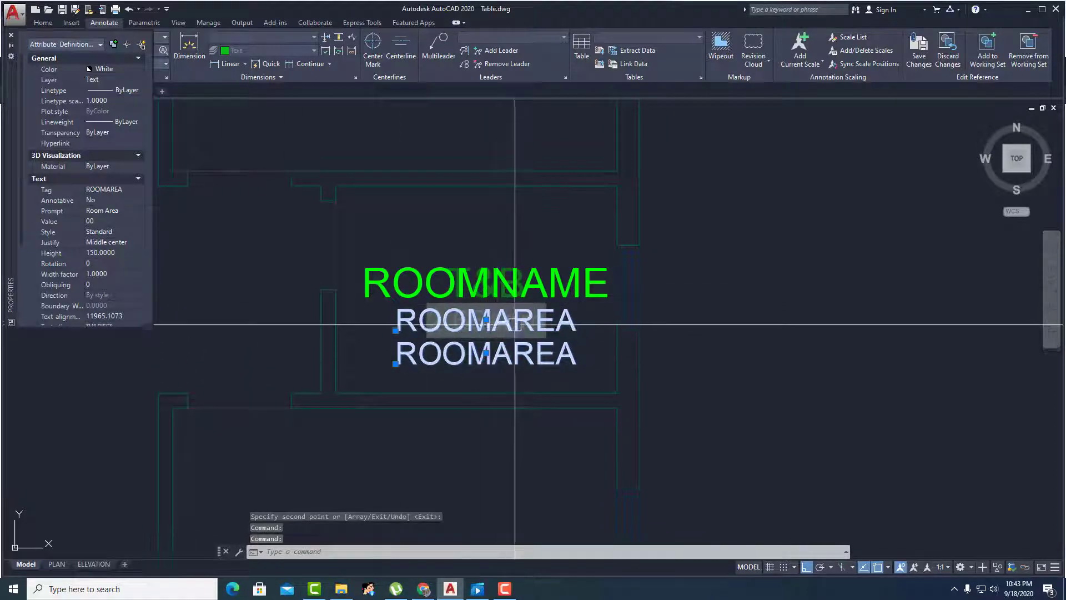
key("Escape")
key("Escape")
left_click(535, 322)
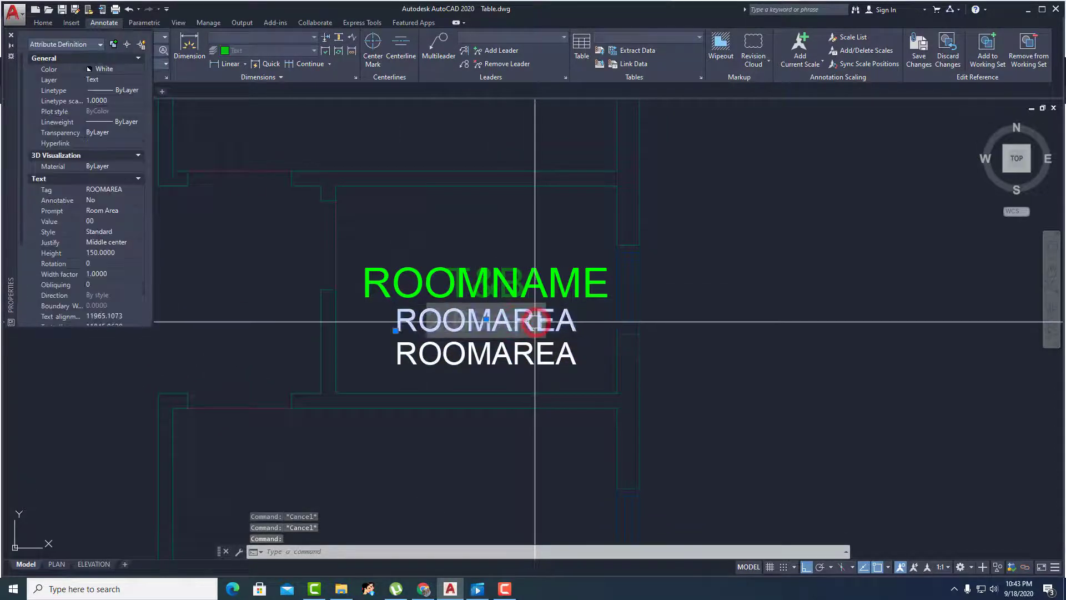
key("Escape")
left_click(503, 359)
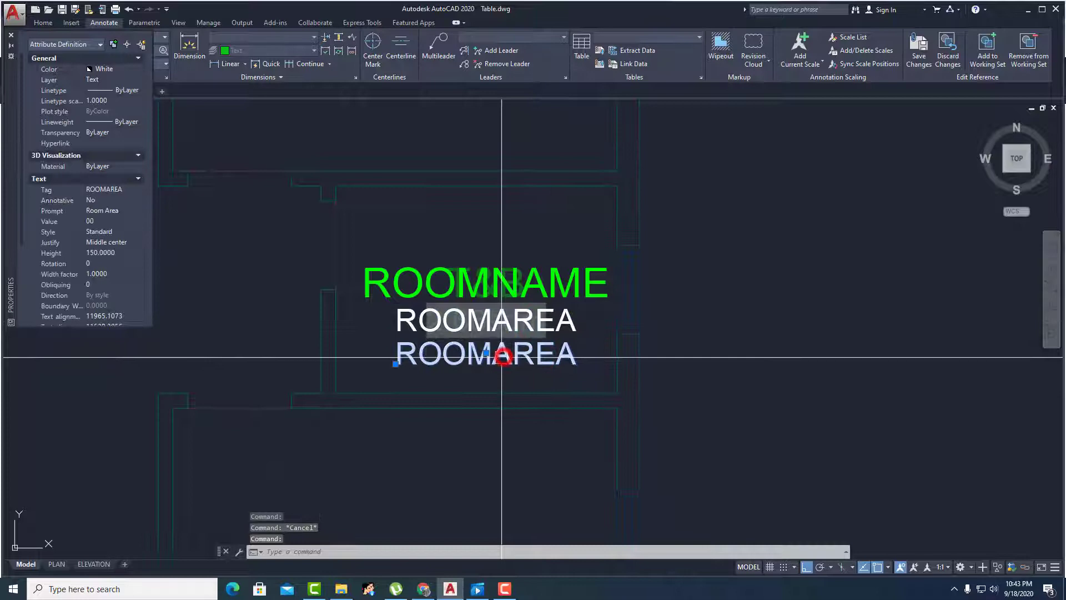
- Rename the upper ROOMAREA attribute to tag ROOMNUMBER with prompt 'Room Number'
double_click(525, 319)
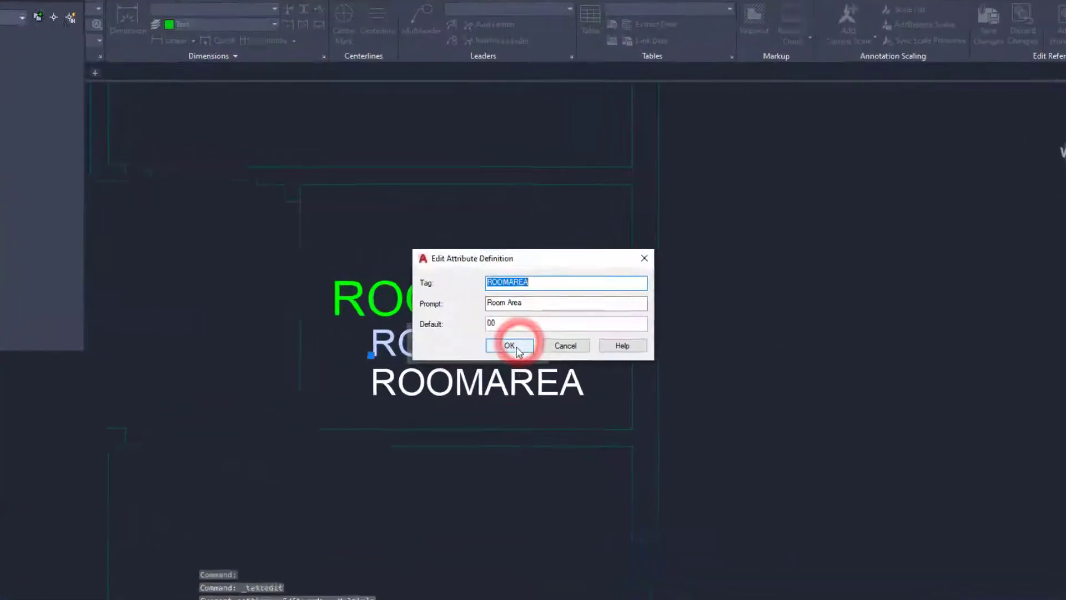
left_click(543, 286)
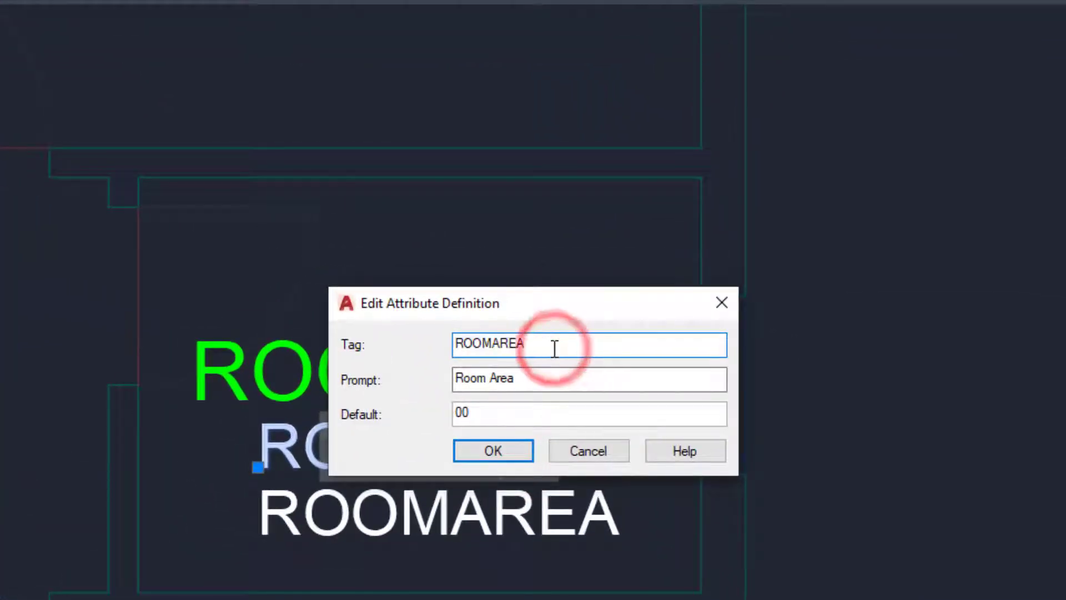
key("BackSpace")
type("NUMBE")
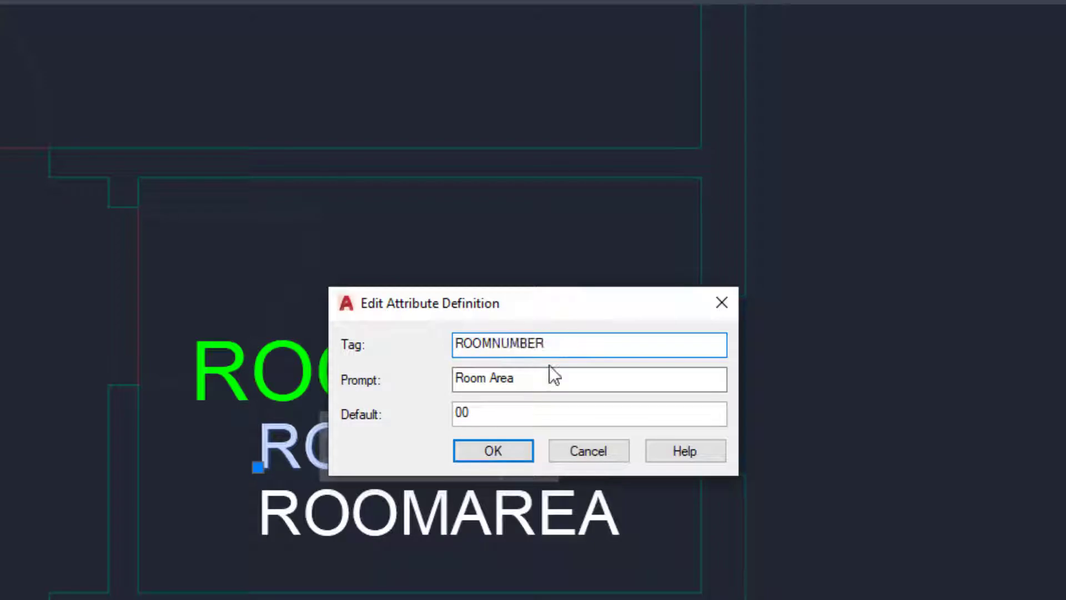
left_click(544, 368)
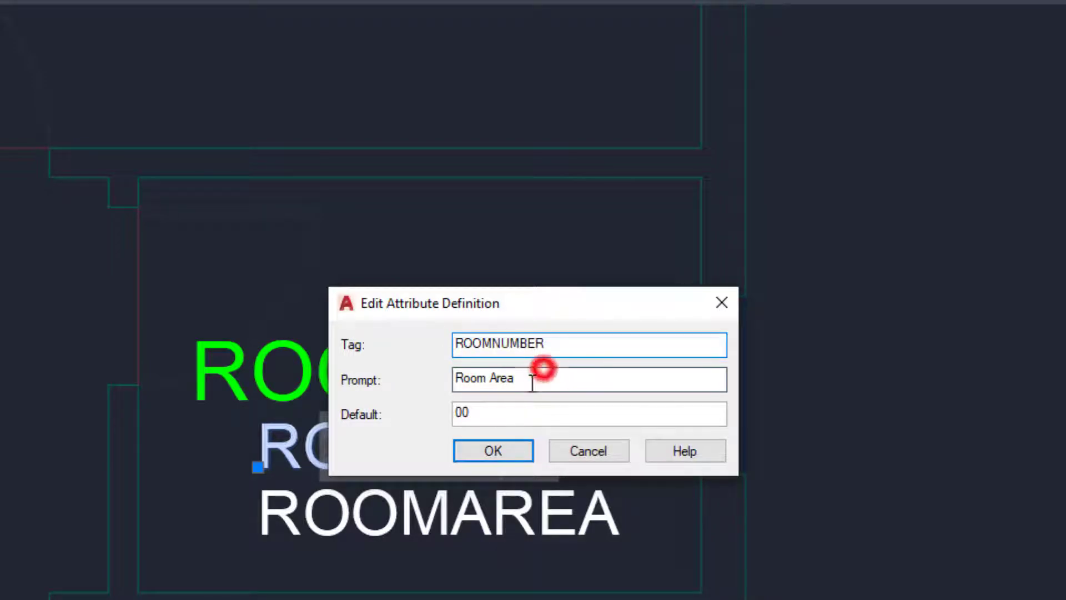
key("BackSpace")
key("BackSpace")
key("BackSpace")
left_click(537, 383)
type("Numbe")
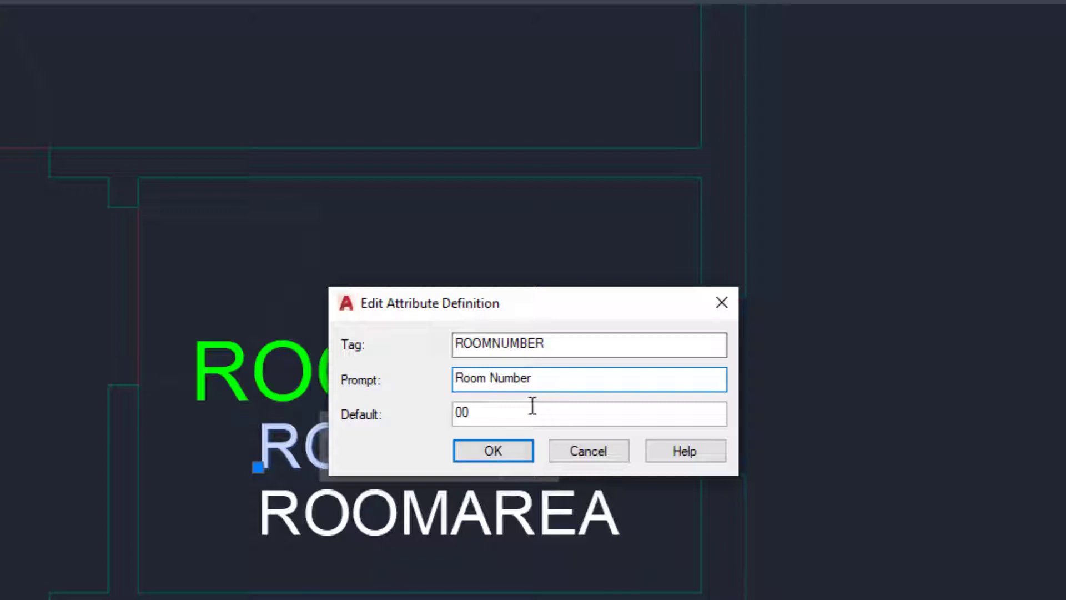
left_click(486, 450)
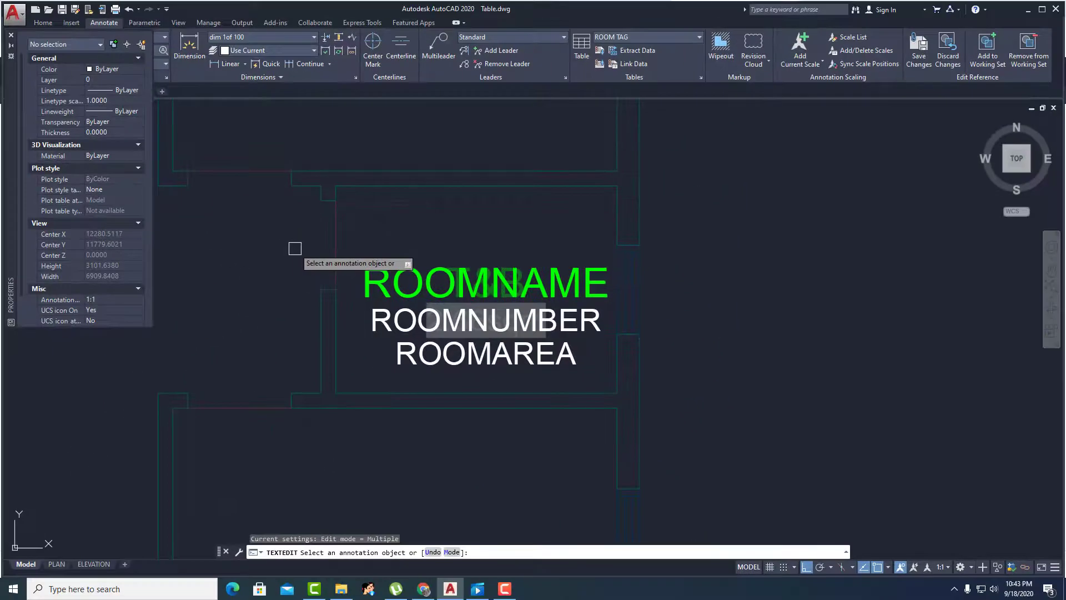
key("Return")
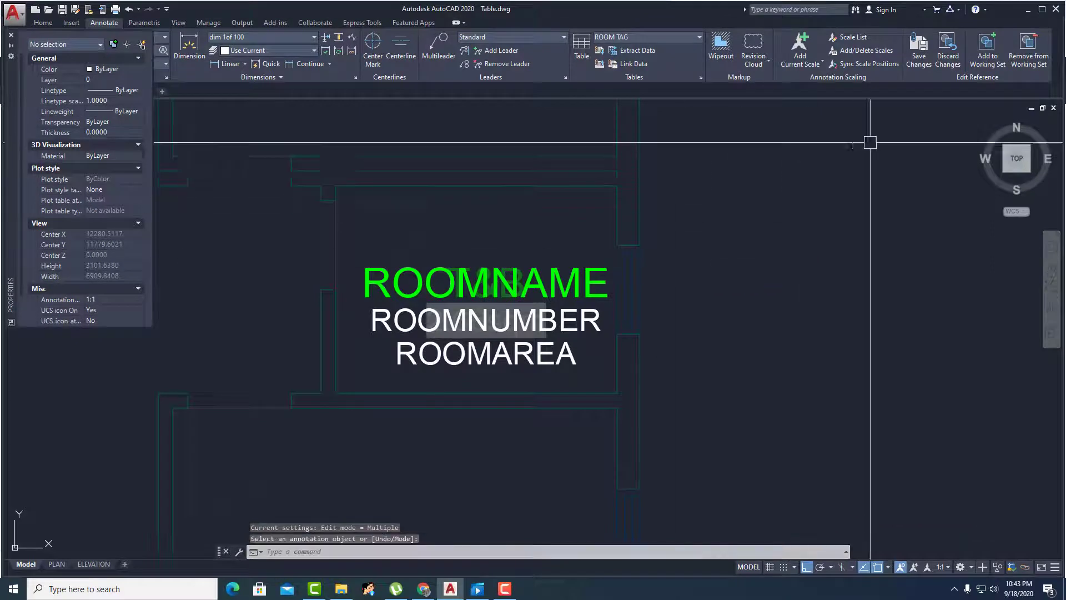
- Save the Room Tag block edits, confirming the redefinition
left_click(919, 55)
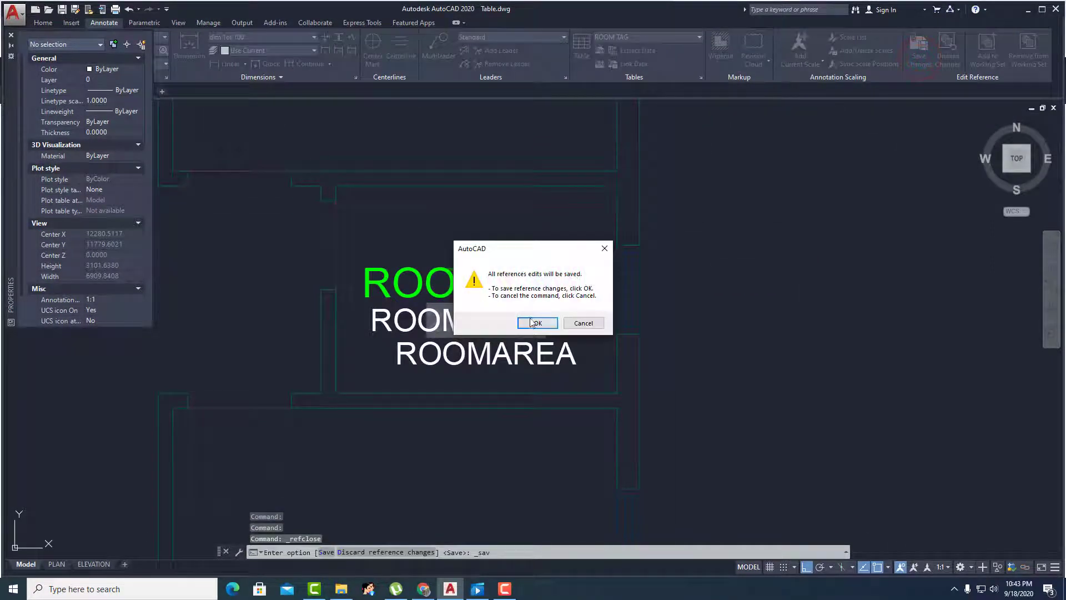
left_click(533, 323)
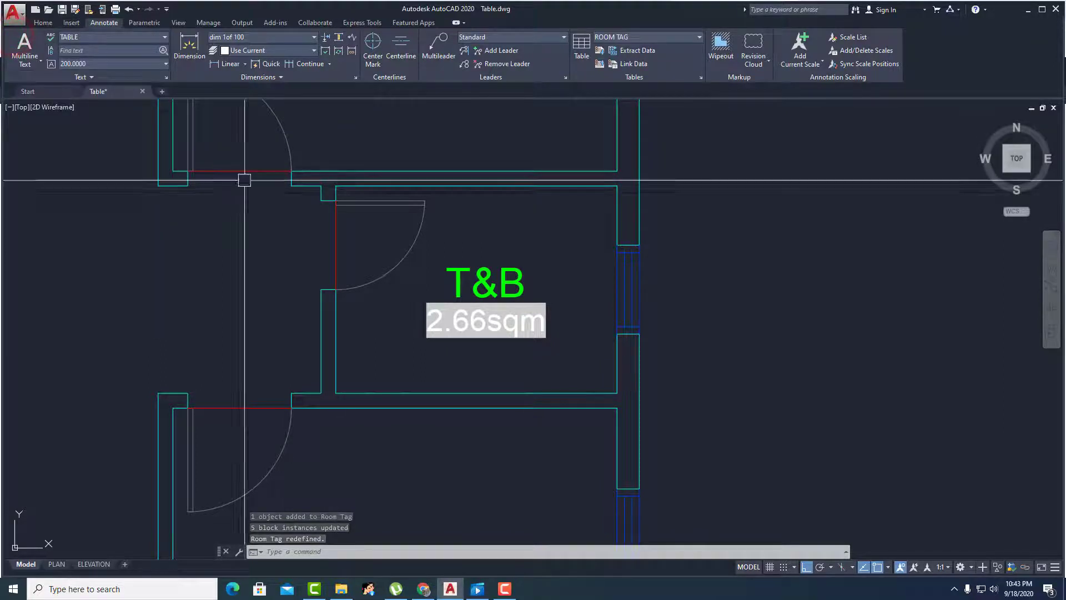
middle_click_drag(504, 227, 521, 229)
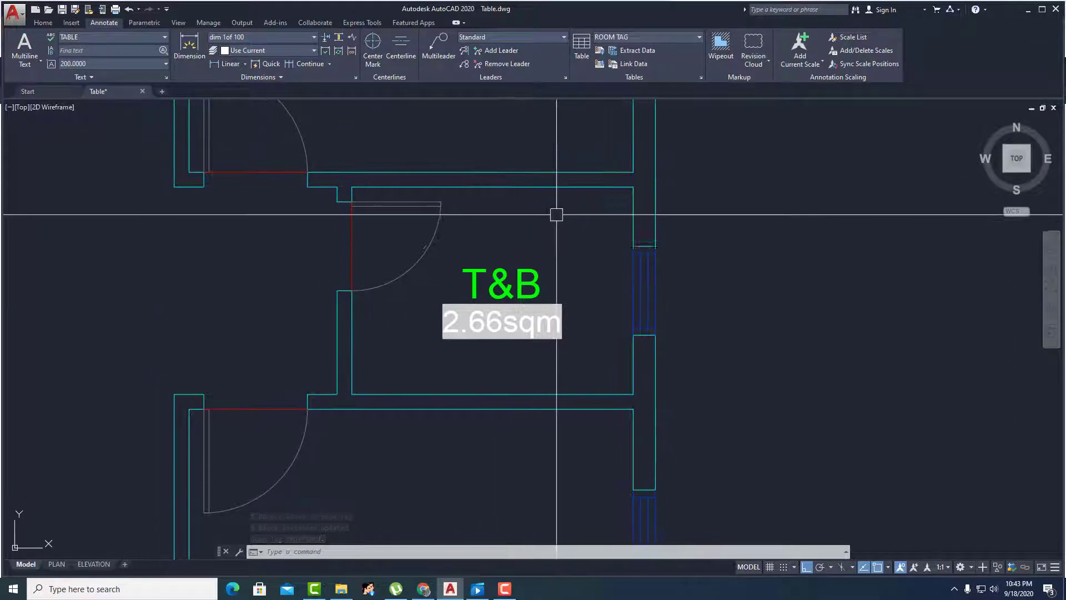
- Sync the Room Tag block attributes in the Block Attribute Manager
left_click(42, 23)
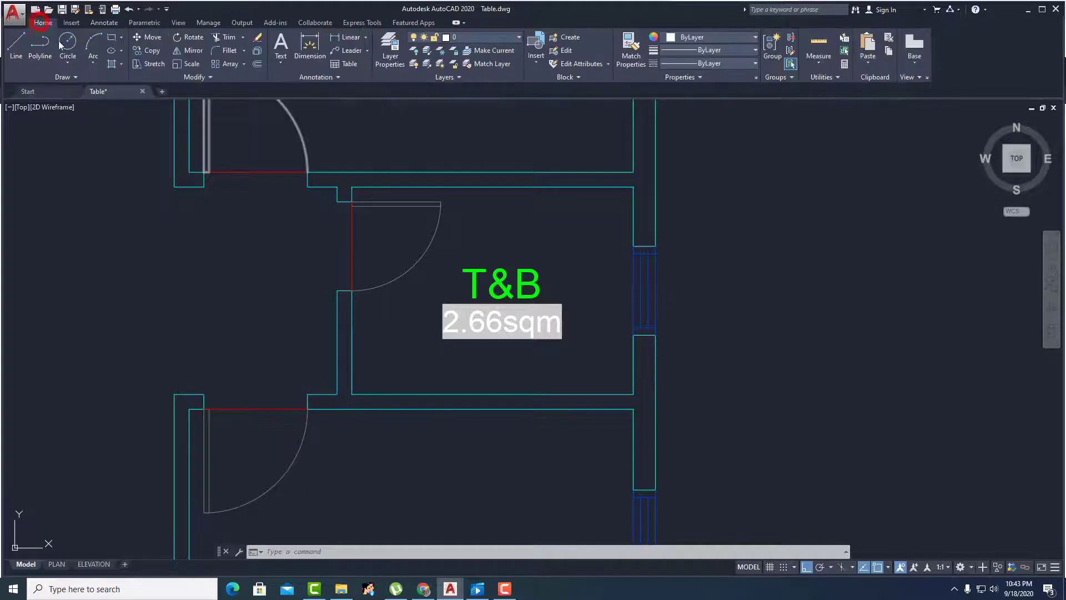
left_click(583, 80)
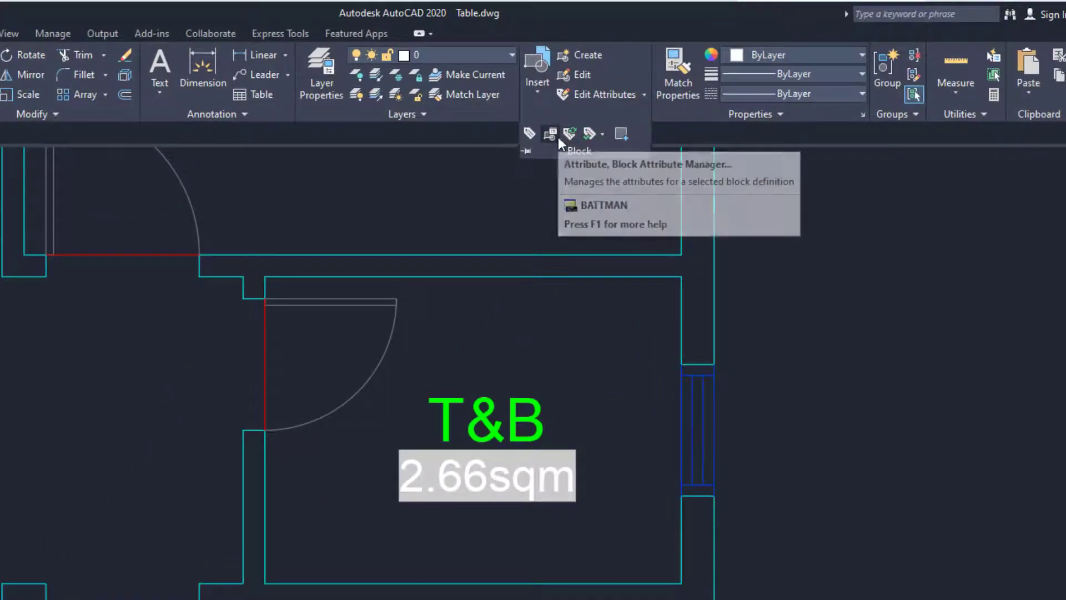
left_click(553, 135)
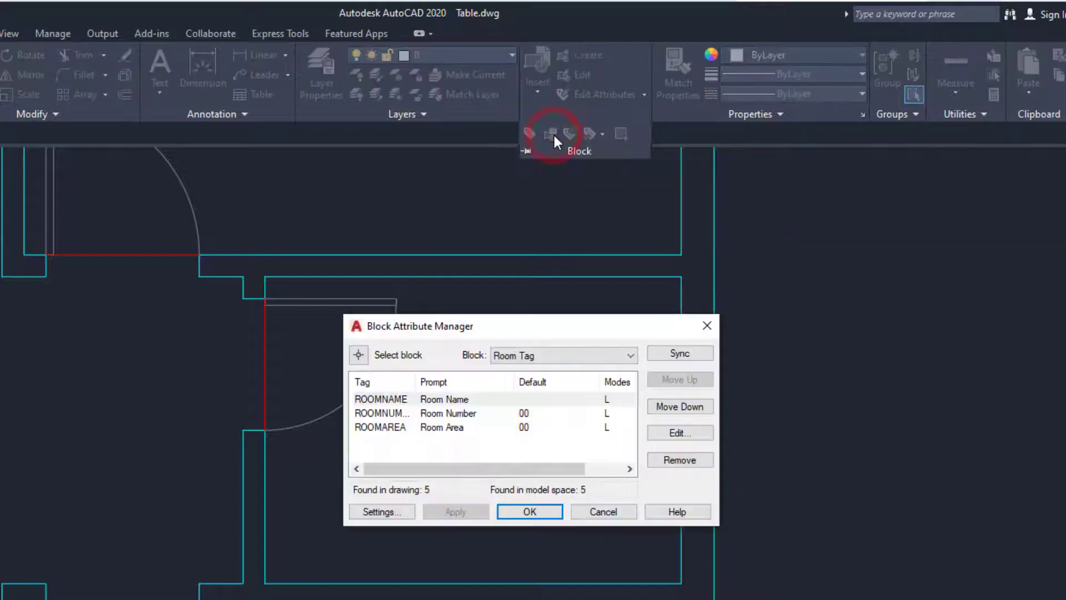
left_click_drag(552, 322, 850, 232)
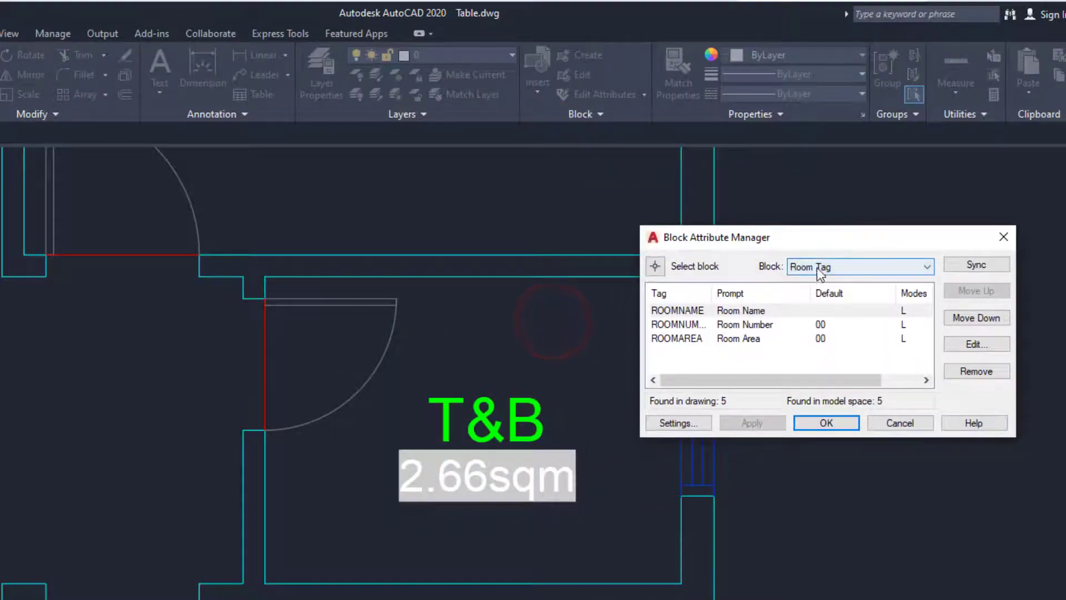
left_click(966, 263)
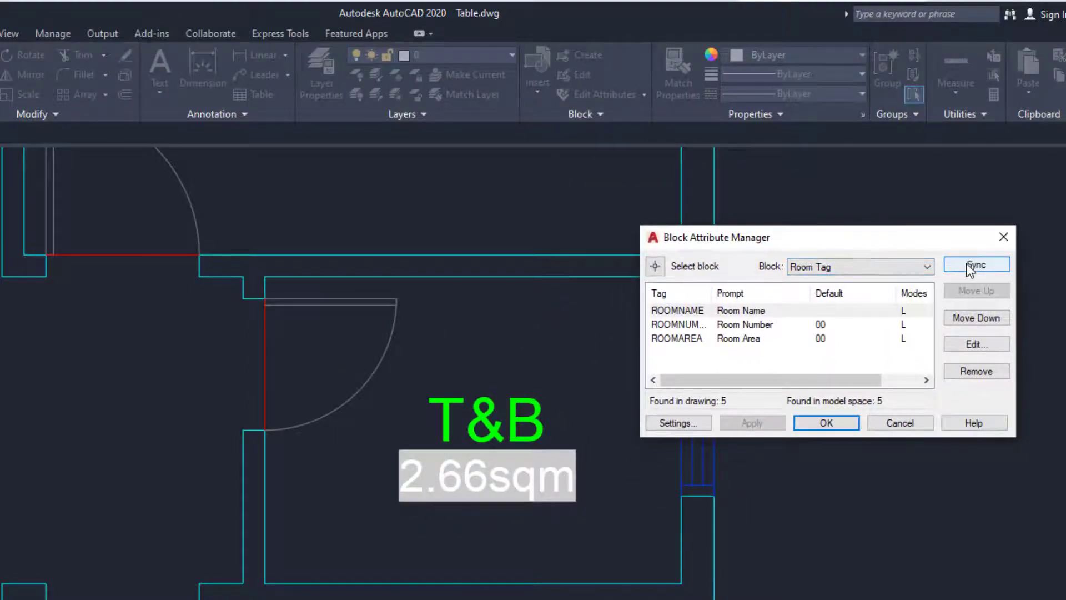
left_click(882, 425)
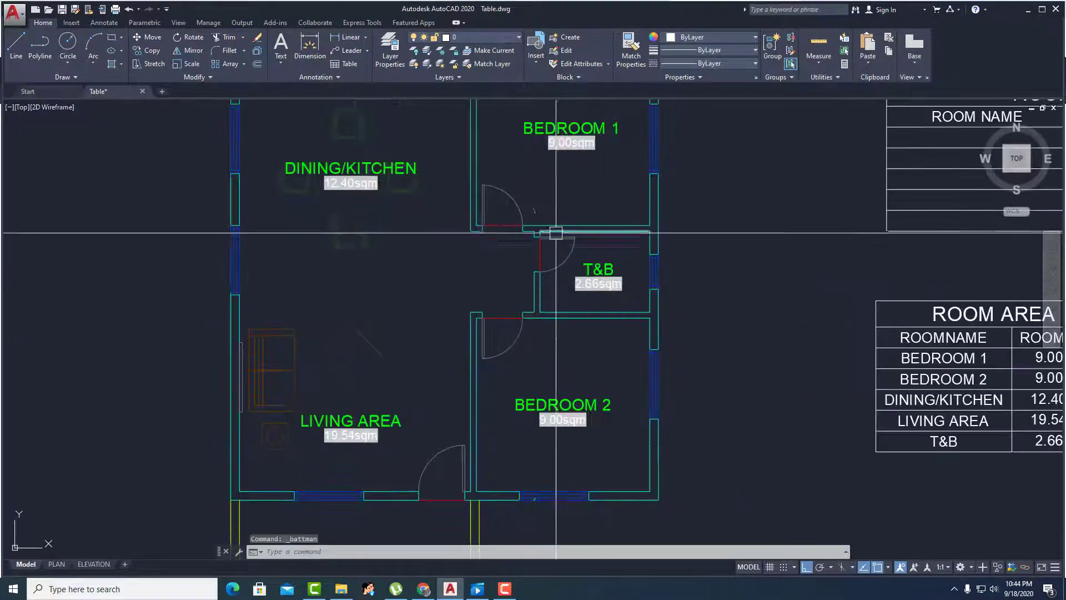
middle_click_drag(580, 252, 581, 280)
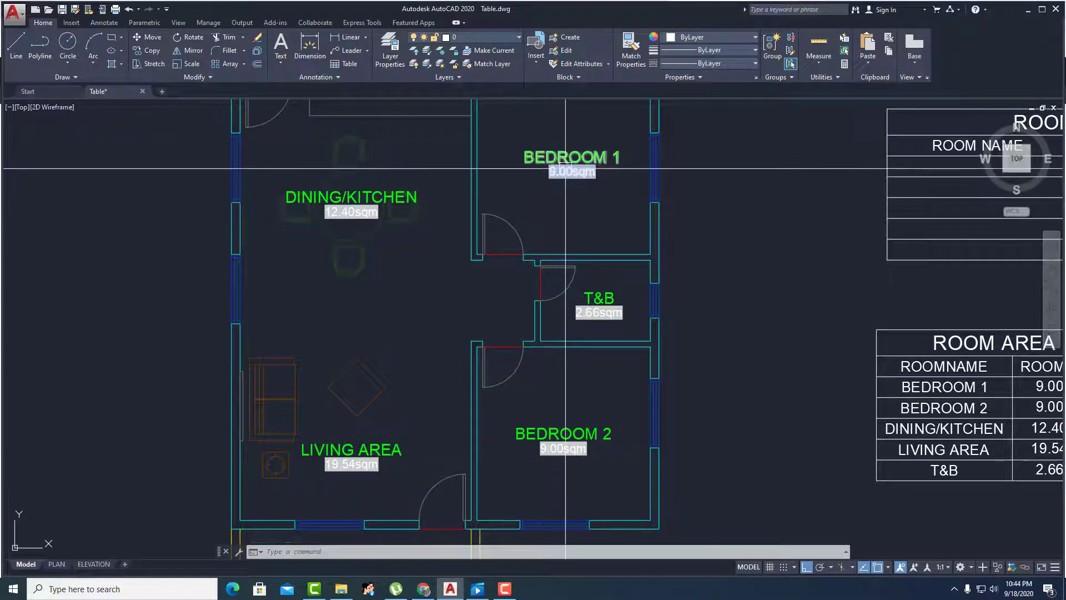
middle_click_drag(566, 173, 560, 174)
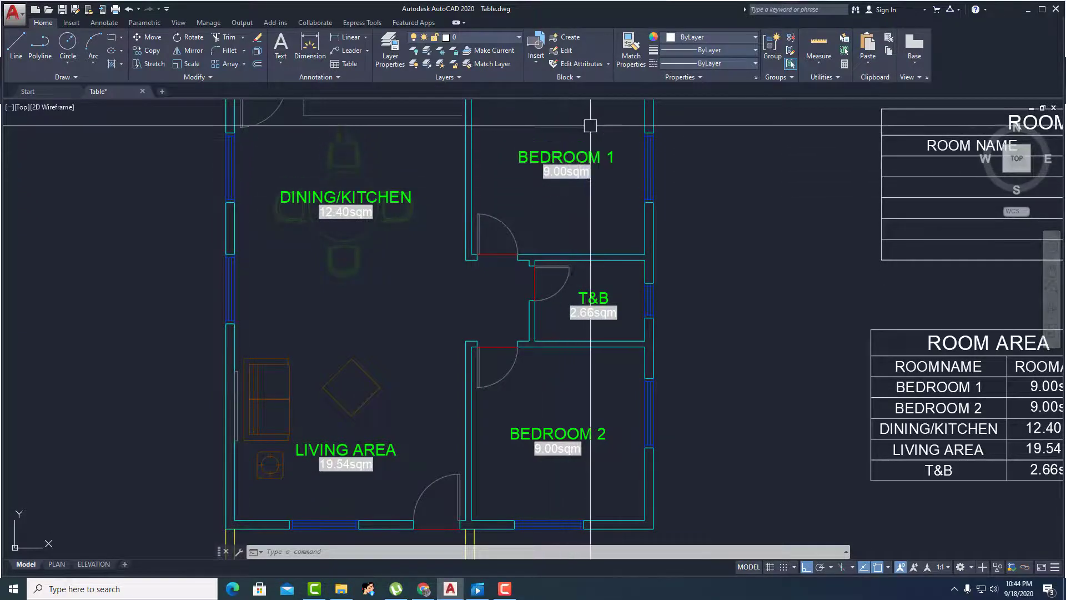
- Run the Room Tag attribute sync again and close the manager
left_click(578, 79)
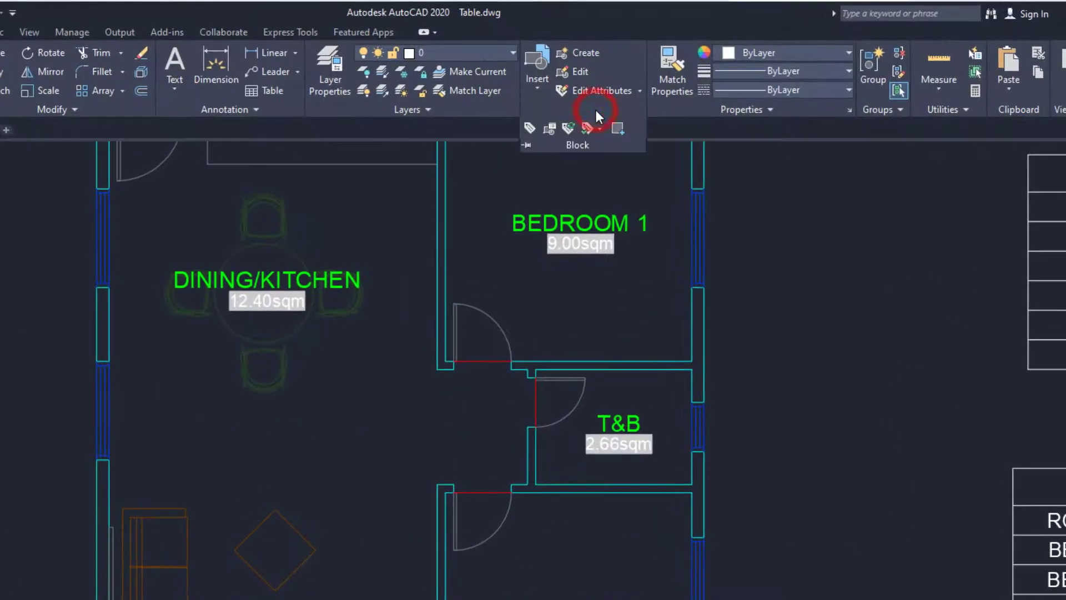
left_click(548, 129)
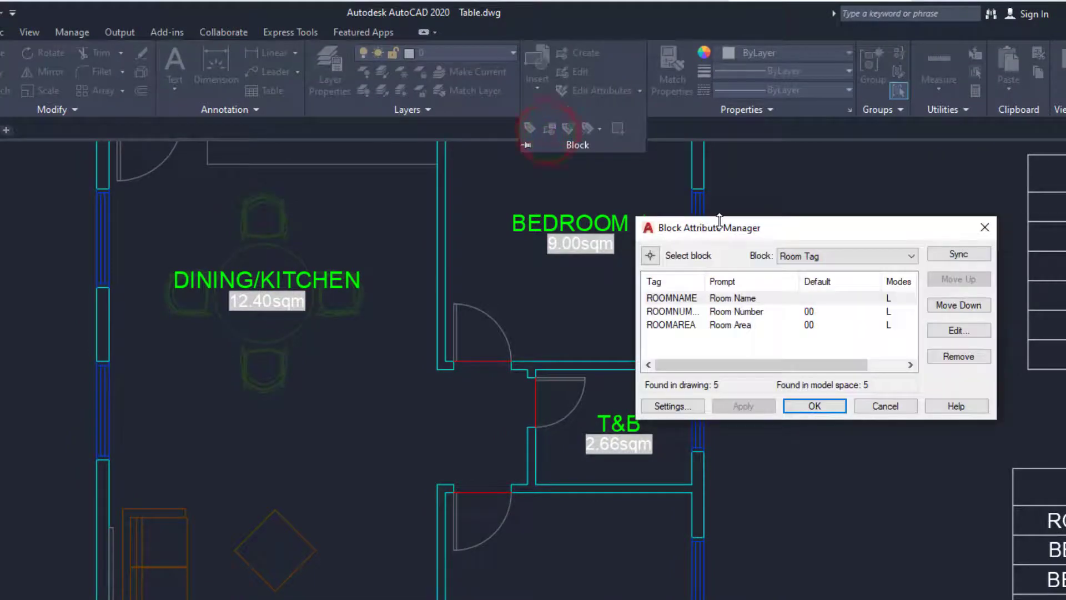
left_click_drag(721, 228, 741, 228)
left_click(974, 252)
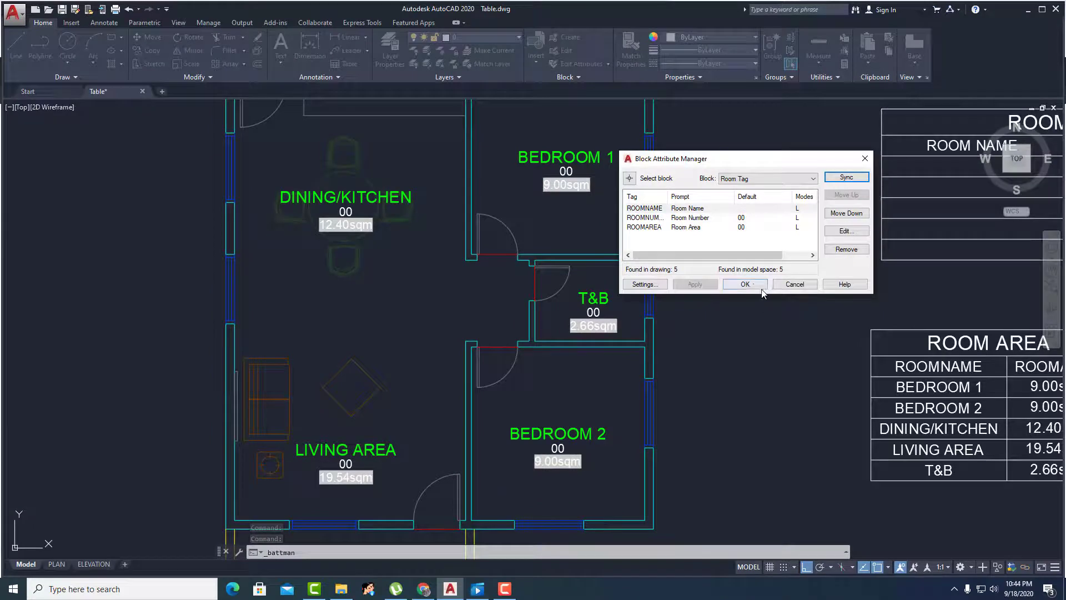
left_click(745, 284)
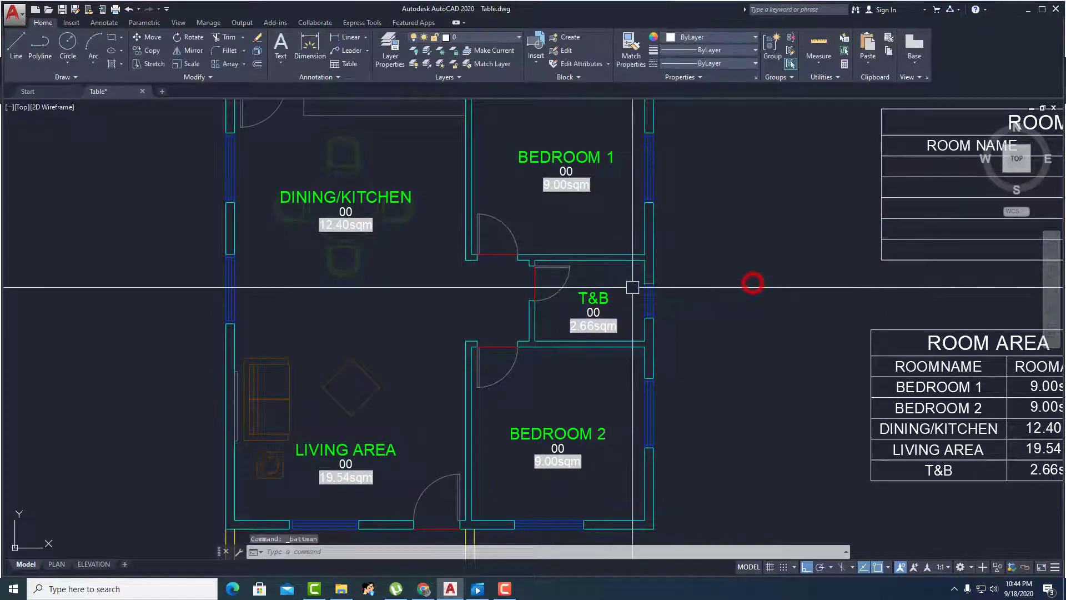
- Set room numbers 01 for DINING/KITCHEN and 02 for BEDROOM 1
middle_click_drag(324, 254, 310, 286)
scroll(337, 239, "up", 2)
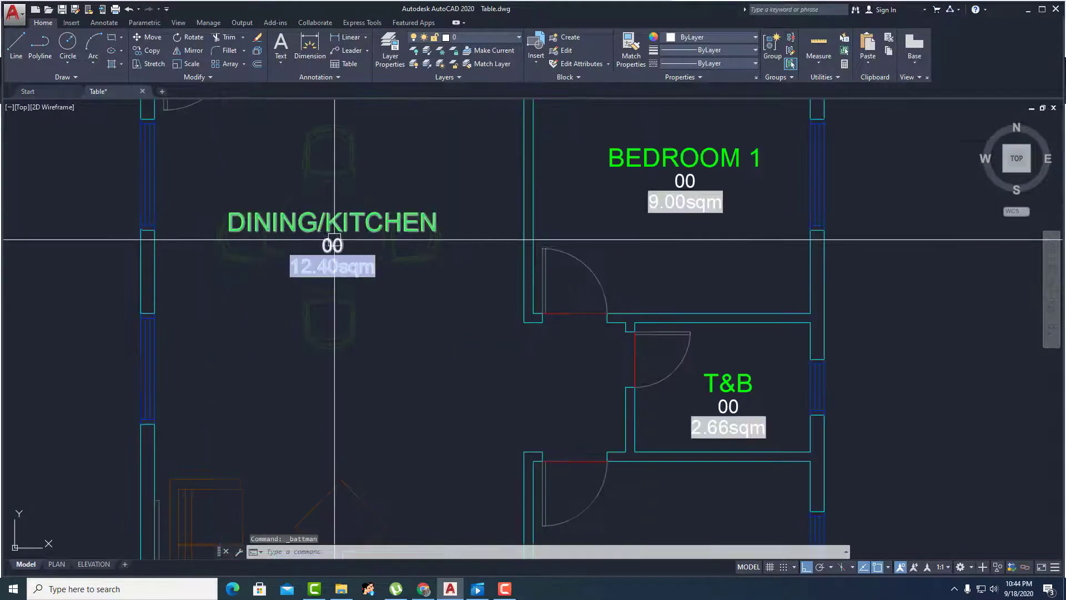
scroll(337, 240, "down", 2)
scroll(337, 240, "up", 4)
double_click(337, 242)
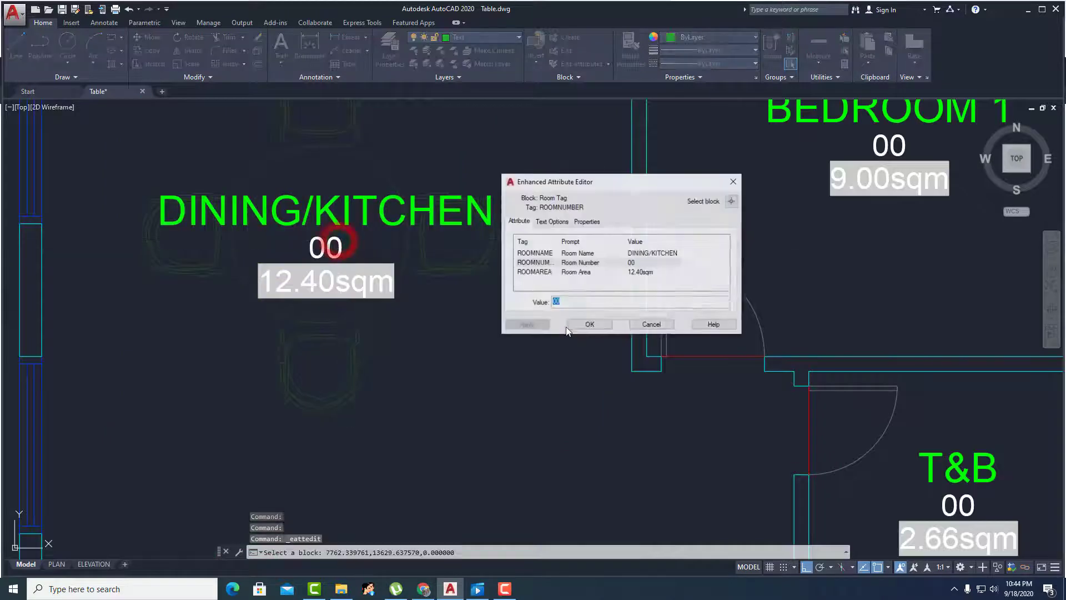
type("01")
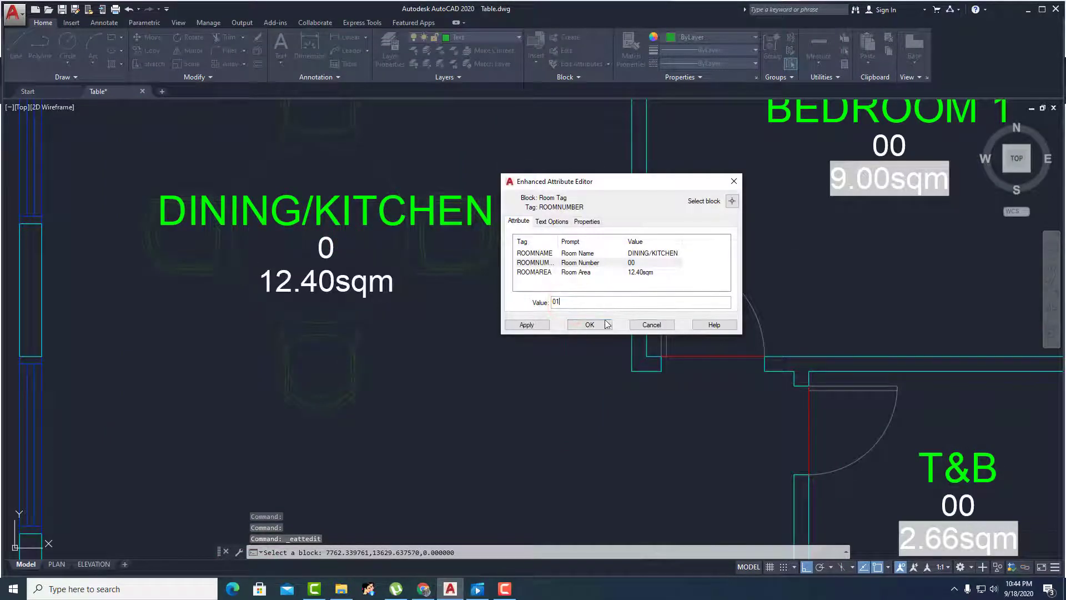
left_click(598, 327)
scroll(594, 325, "down", 4)
scroll(638, 278, "up", 2)
double_click(694, 231)
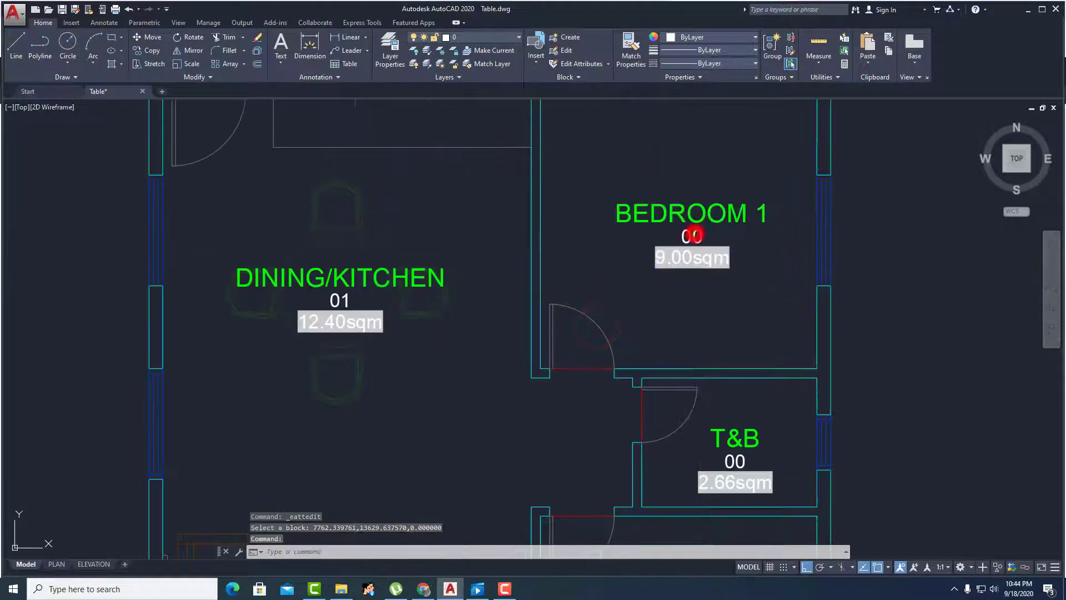
left_click(588, 303)
type("02")
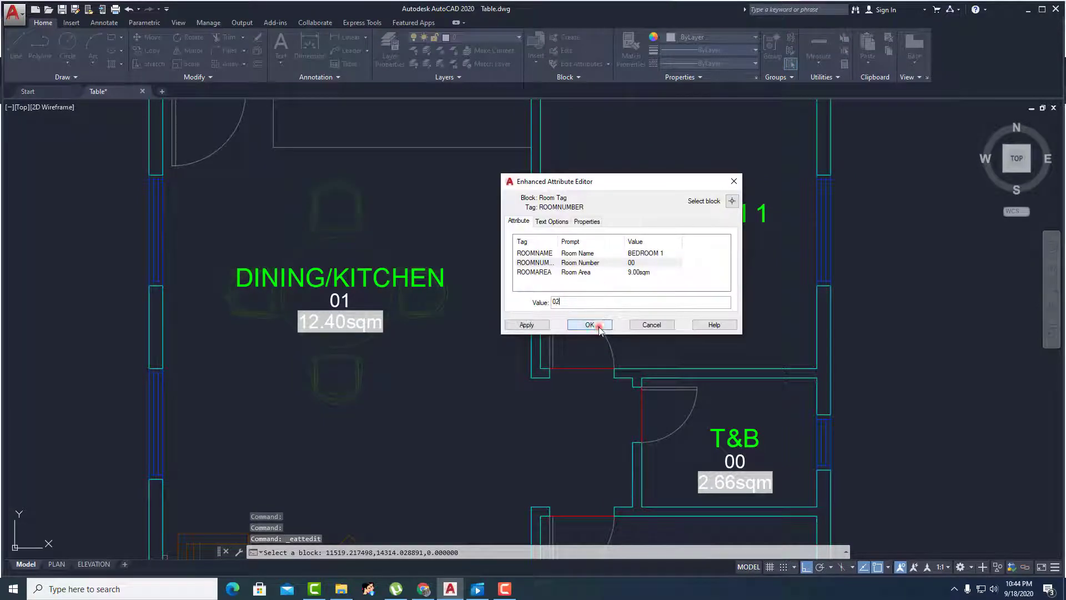
left_click(600, 327)
scroll(622, 327, "down", 4)
scroll(643, 302, "up", 3)
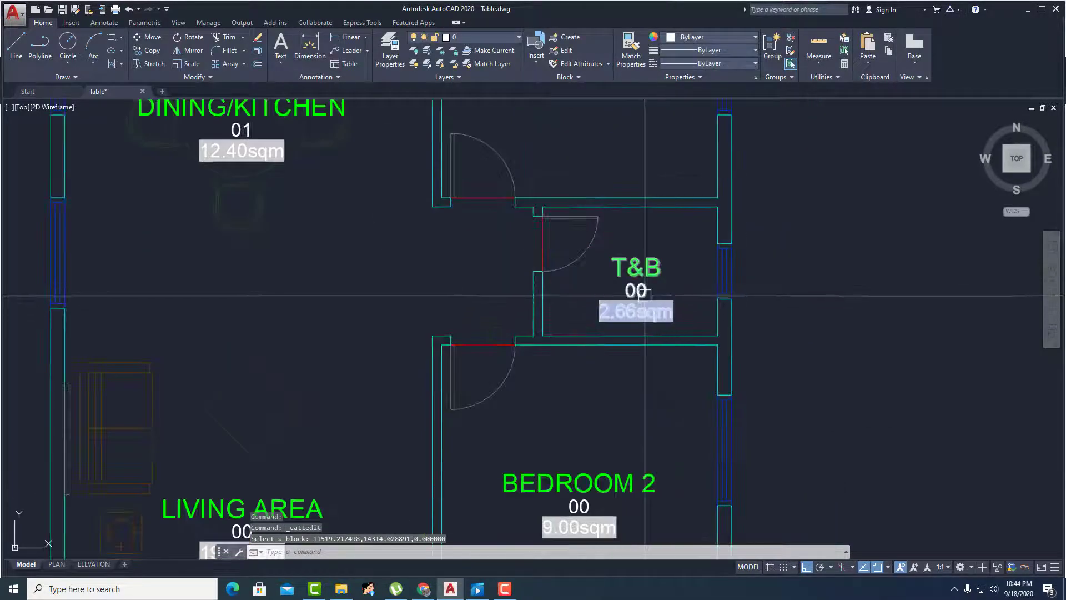
- Set room numbers 03 for T&B and 04 for BEDROOM 2
double_click(644, 289)
left_click(575, 302)
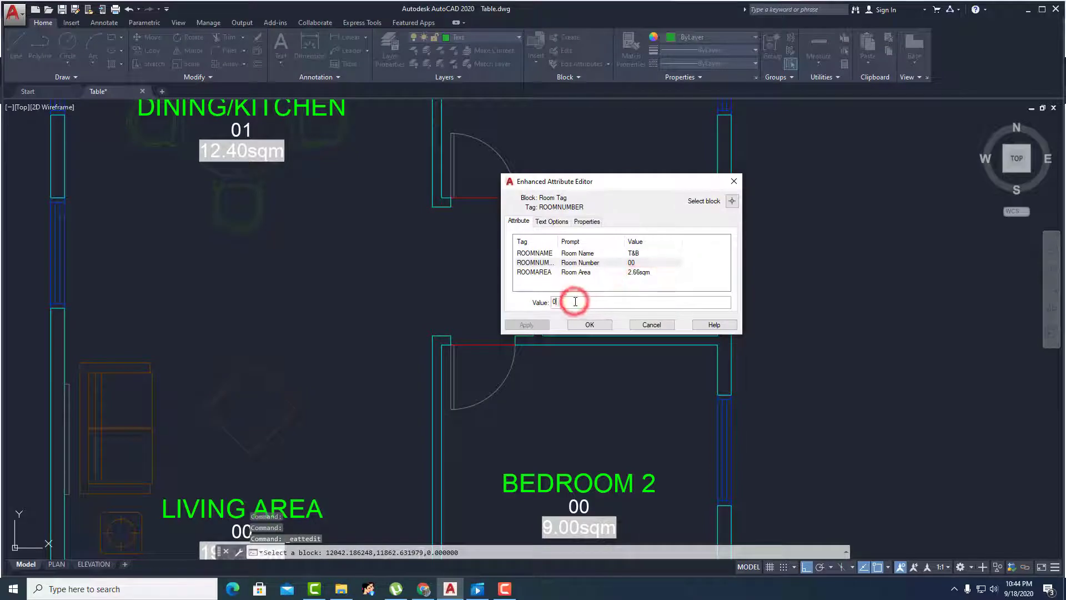
left_click(589, 322)
scroll(588, 322, "down", 4)
scroll(591, 328, "up", 3)
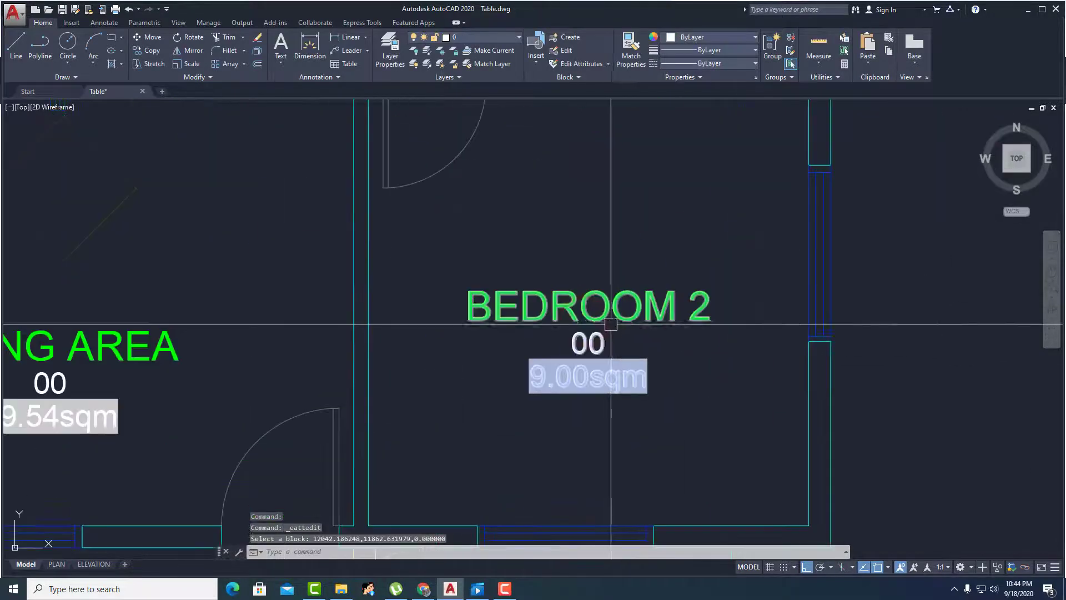
double_click(596, 344)
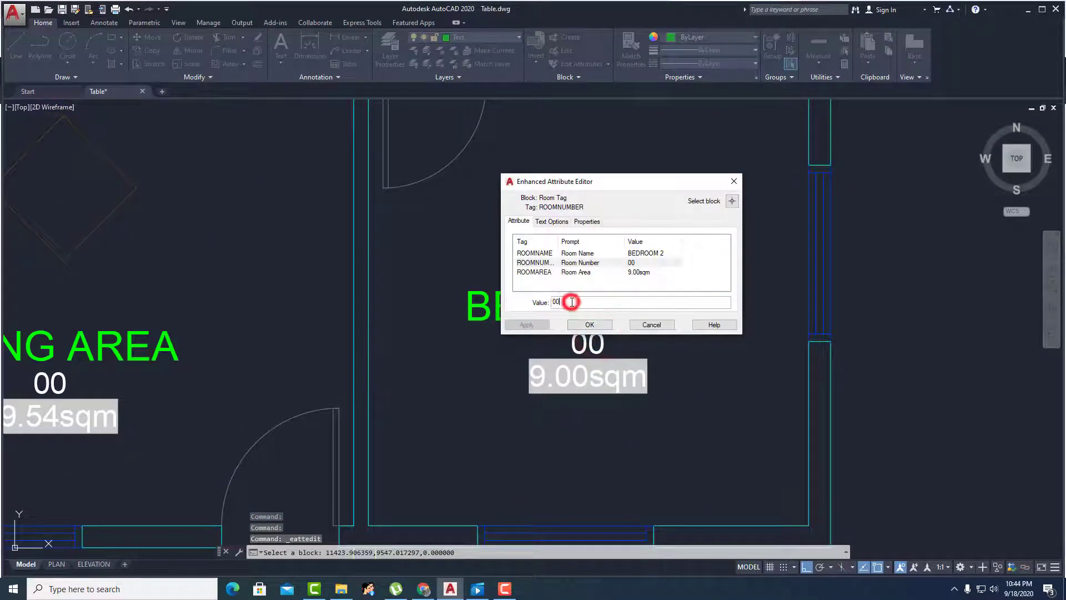
type("4")
left_click(589, 324)
scroll(511, 333, "down", 3)
scroll(453, 348, "up", 1)
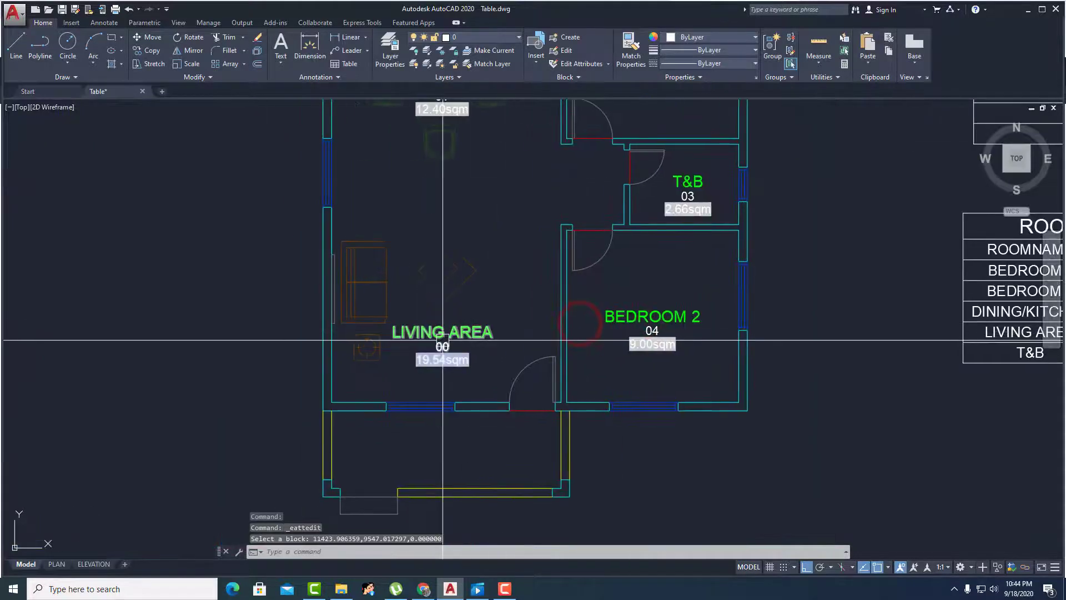
- Set room number 05 for LIVING AREA and save the drawing
scroll(452, 348, "up", 3)
double_click(452, 348)
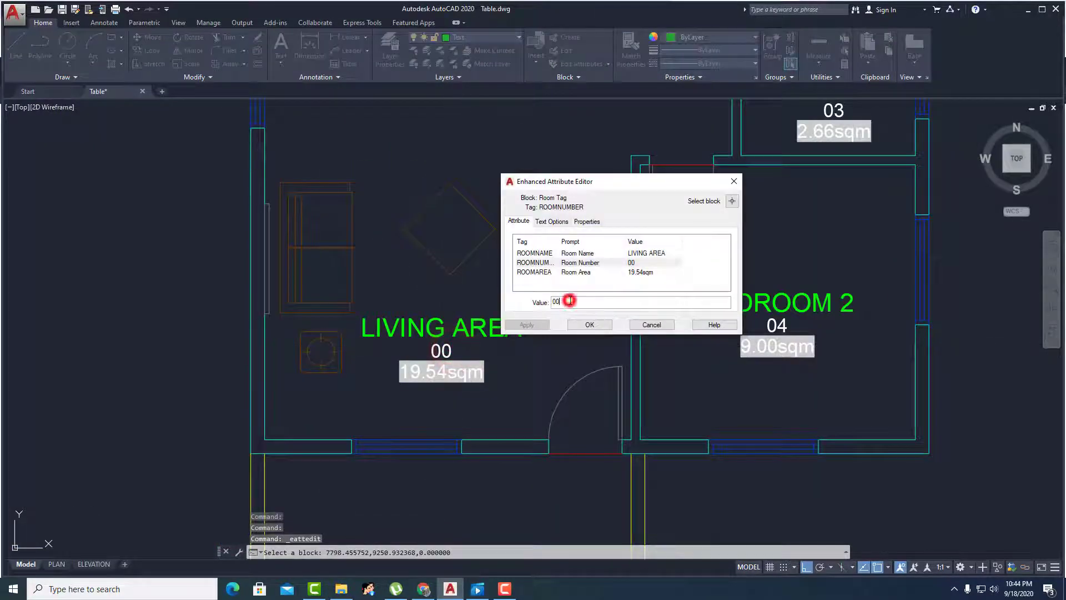
type("5")
left_click(586, 327)
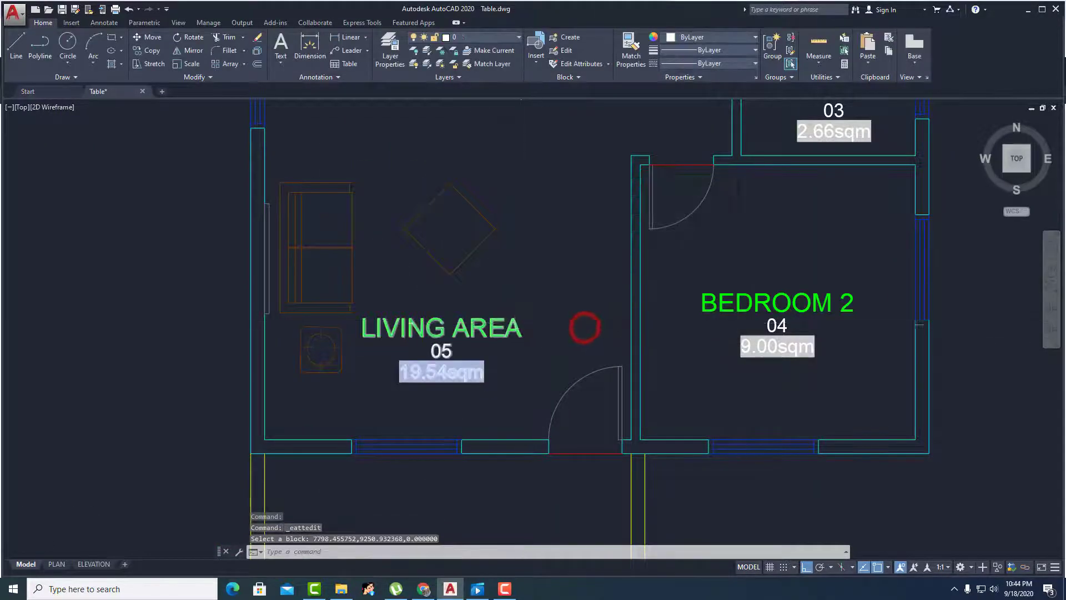
scroll(518, 326, "down", 5)
scroll(564, 278, "up", 2)
middle_click_drag(564, 279, 454, 285)
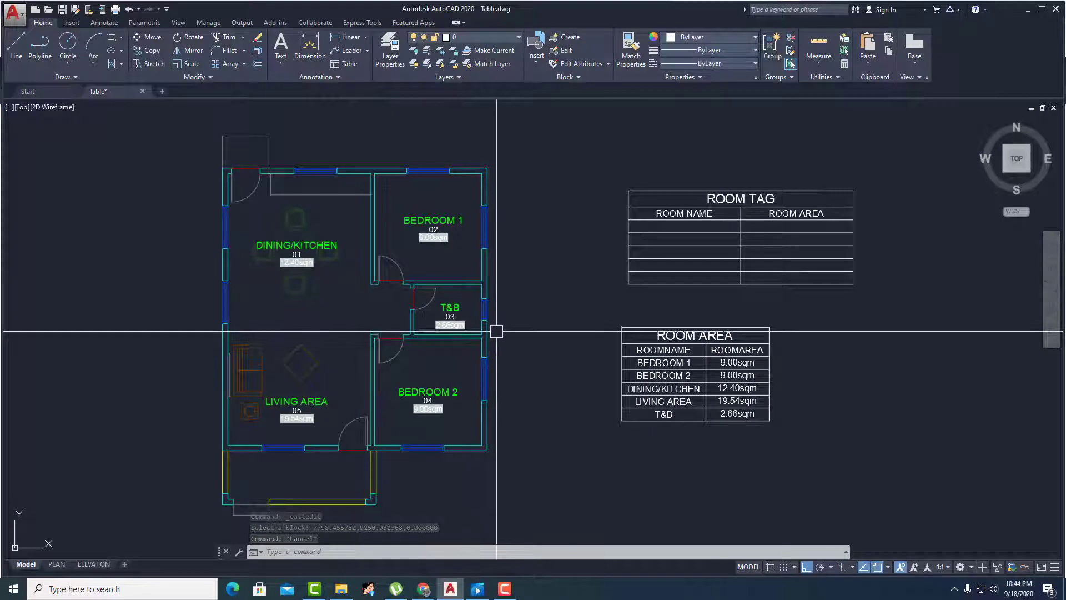
middle_click_drag(693, 366, 661, 351)
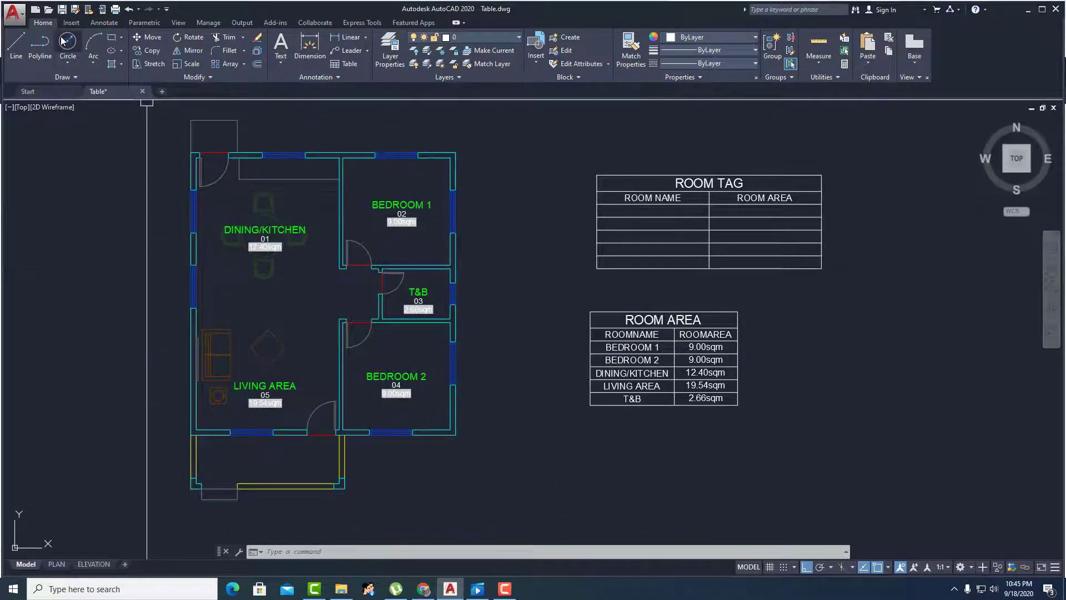
left_click(62, 9)
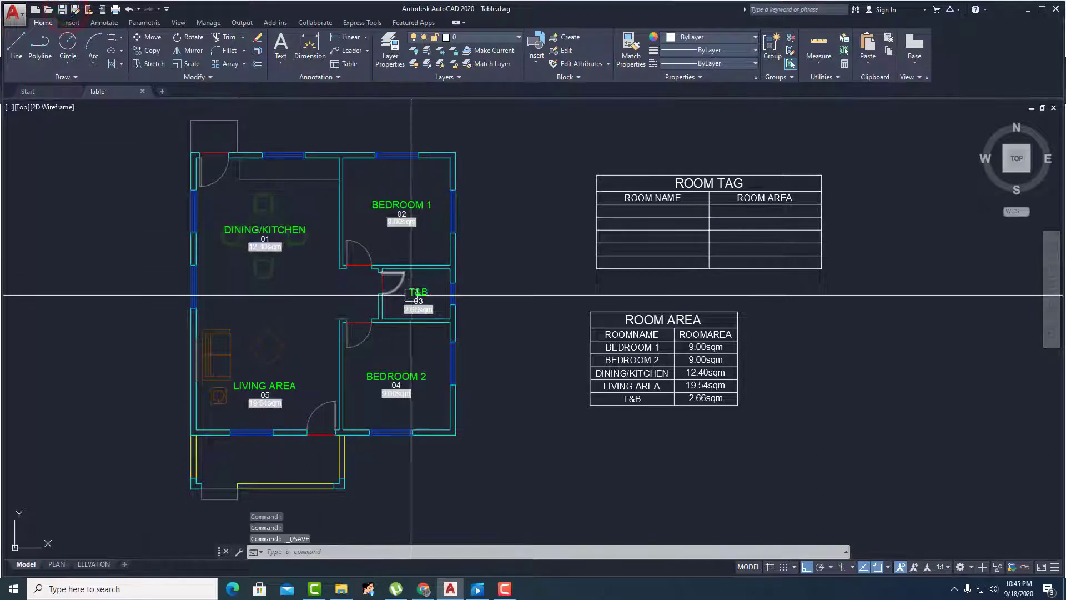
middle_click_drag(522, 317, 544, 311)
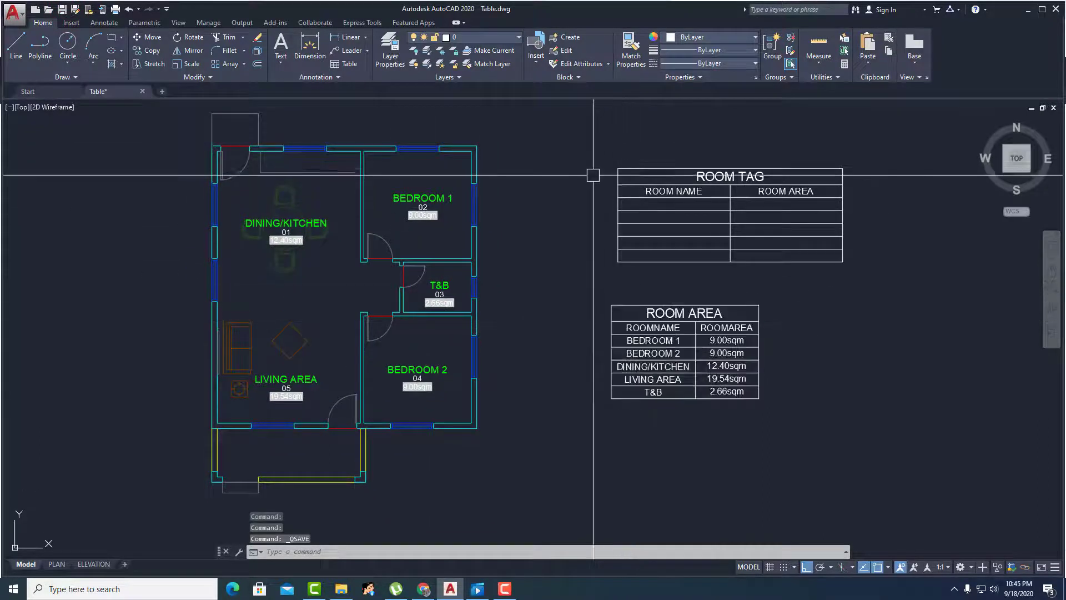
left_click(102, 24)
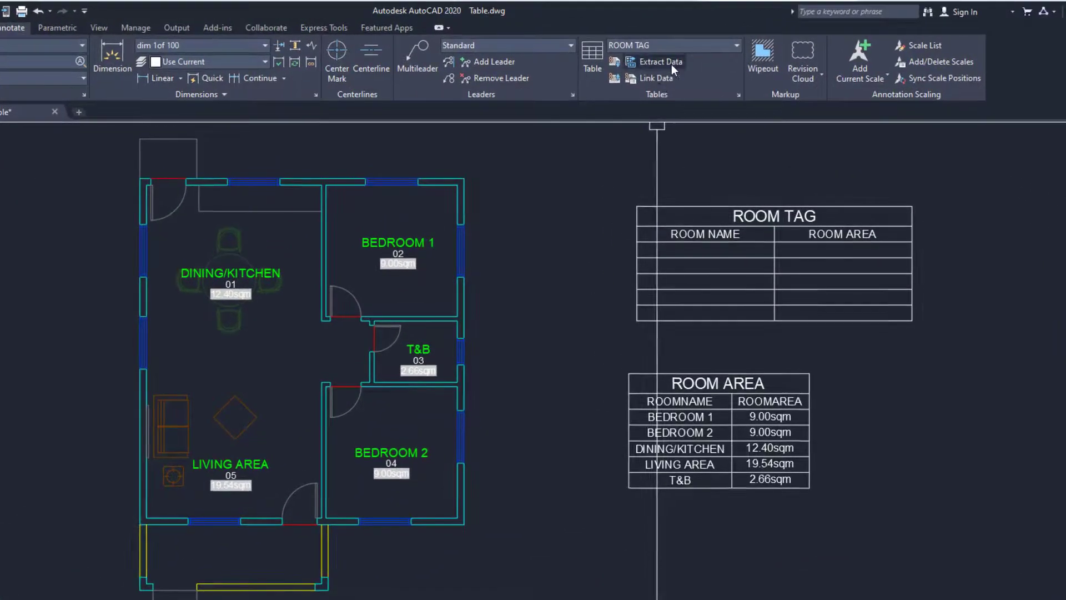
- Reopen the saved TABLE.dxe data extraction for editing
left_click(672, 62)
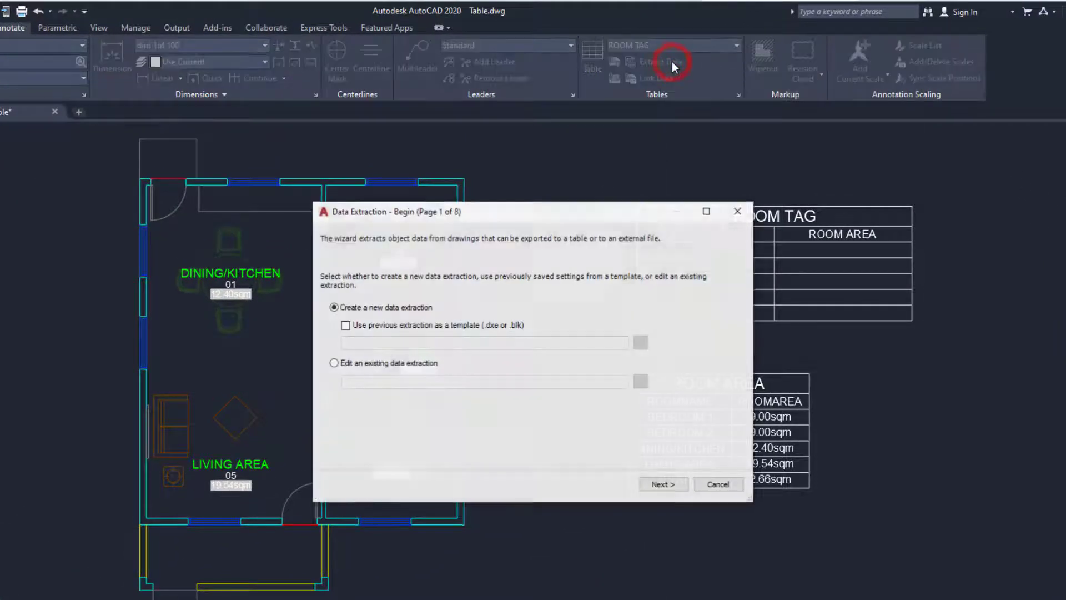
left_click_drag(528, 219, 336, 211)
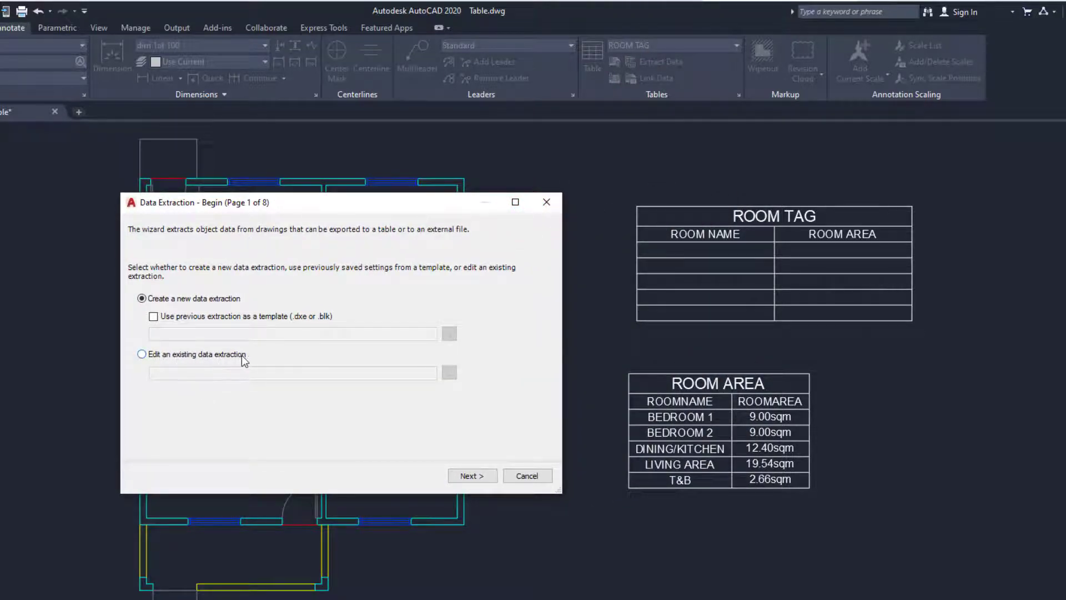
left_click(144, 356)
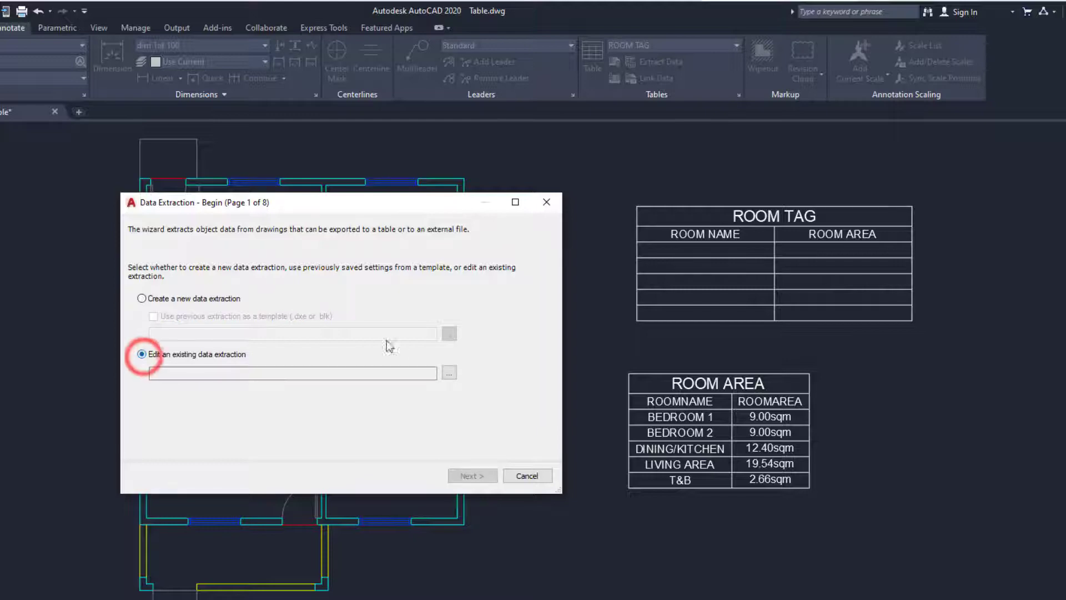
left_click(449, 373)
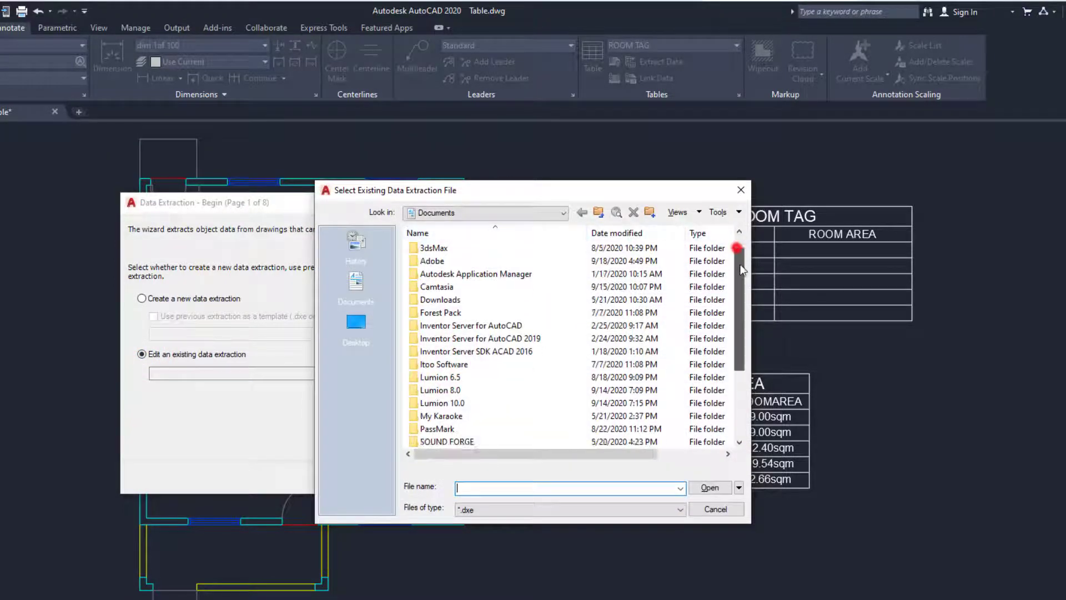
left_click_drag(739, 245, 739, 322)
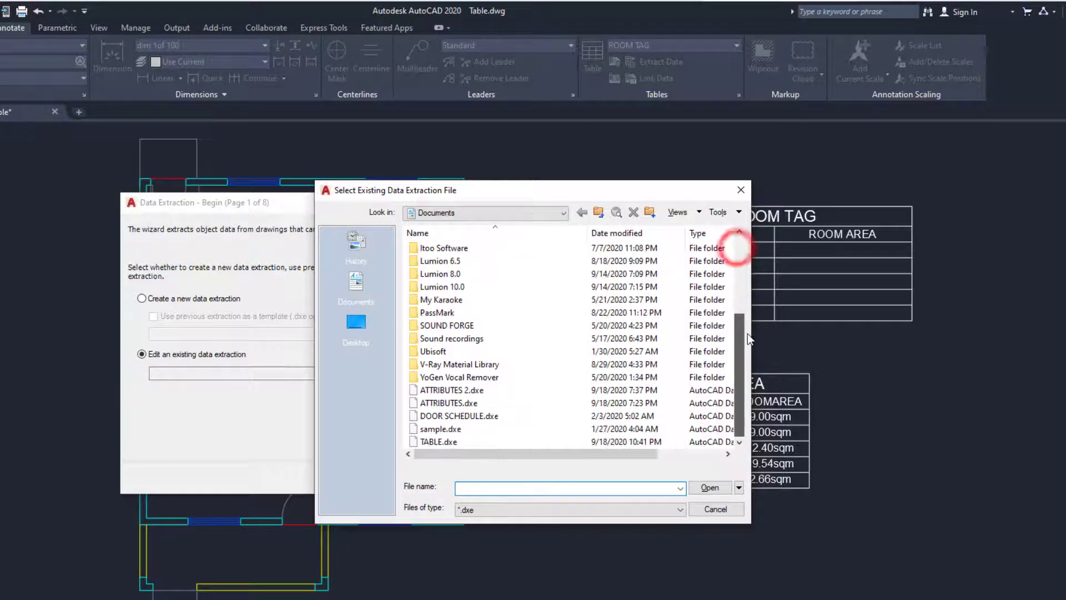
left_click(444, 442)
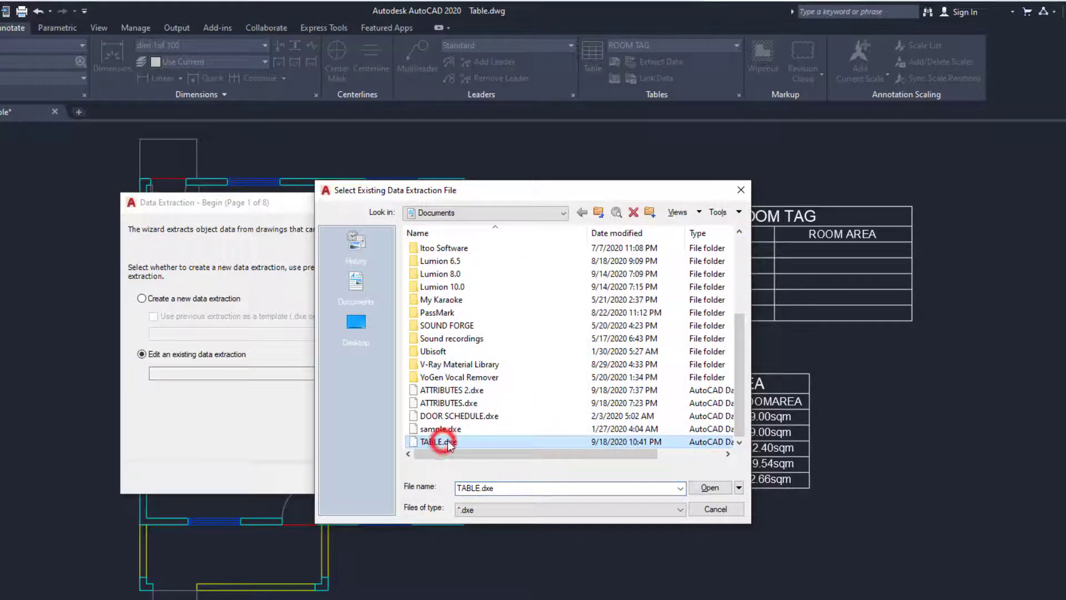
left_click(707, 488)
- Add ROOMNUMBER to the extracted properties, placing its column before ROOMAREA
left_click(466, 477)
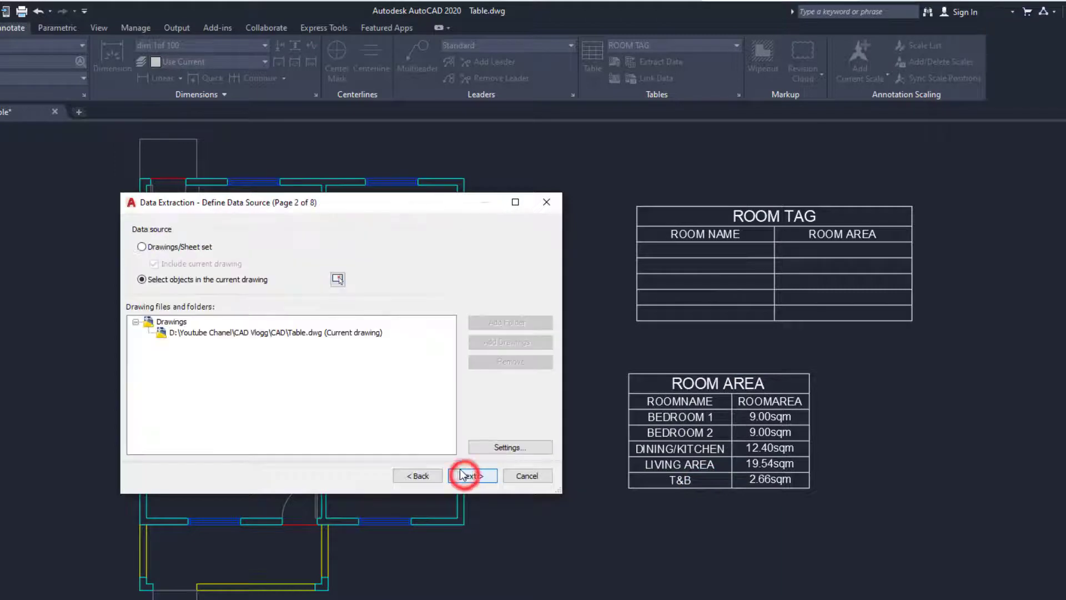
left_click(474, 478)
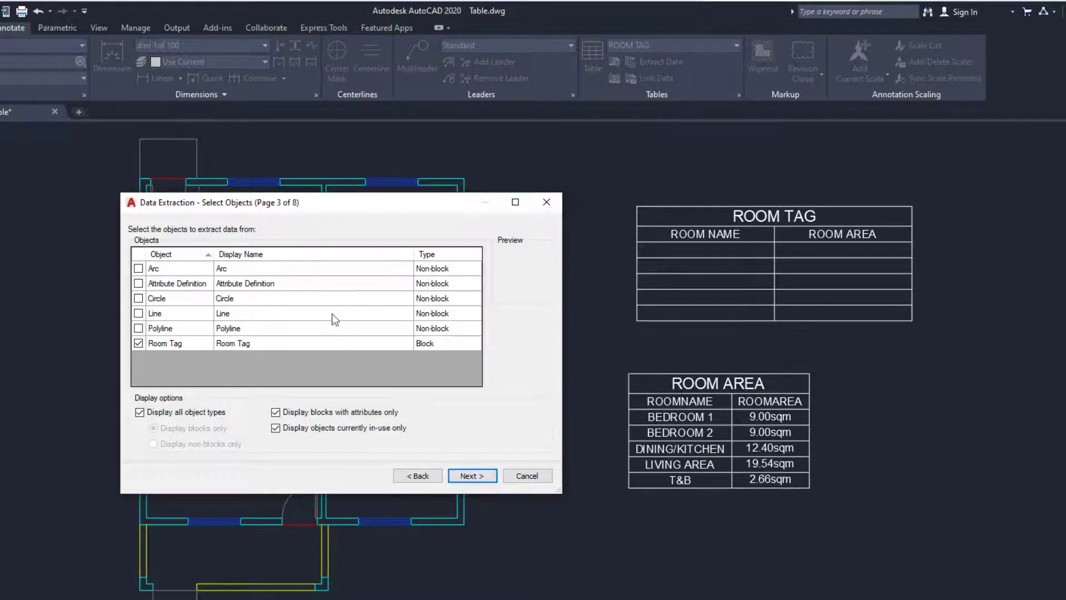
left_click(476, 478)
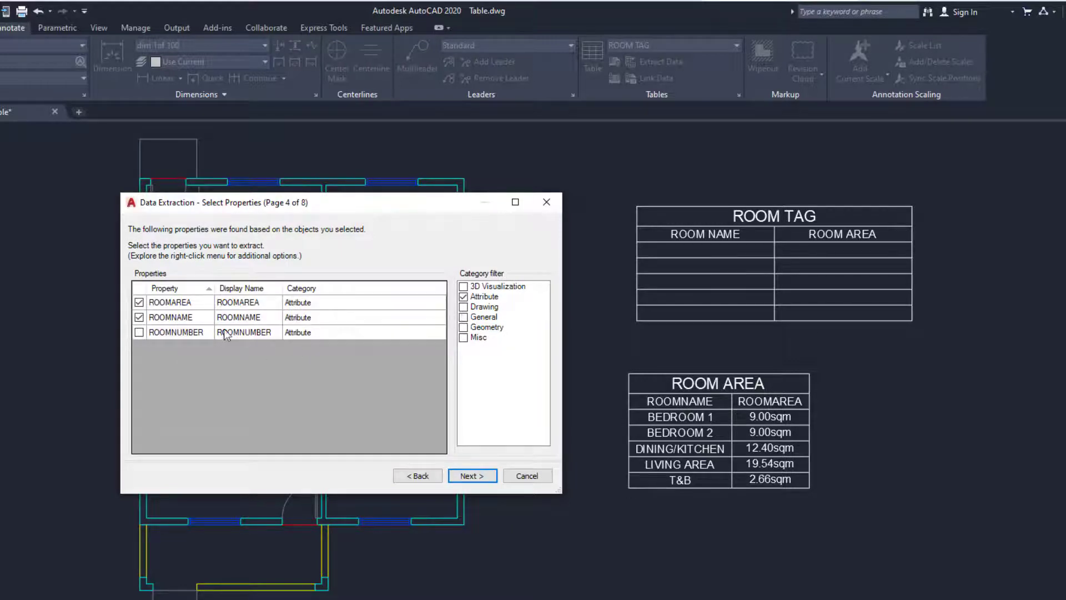
left_click(139, 333)
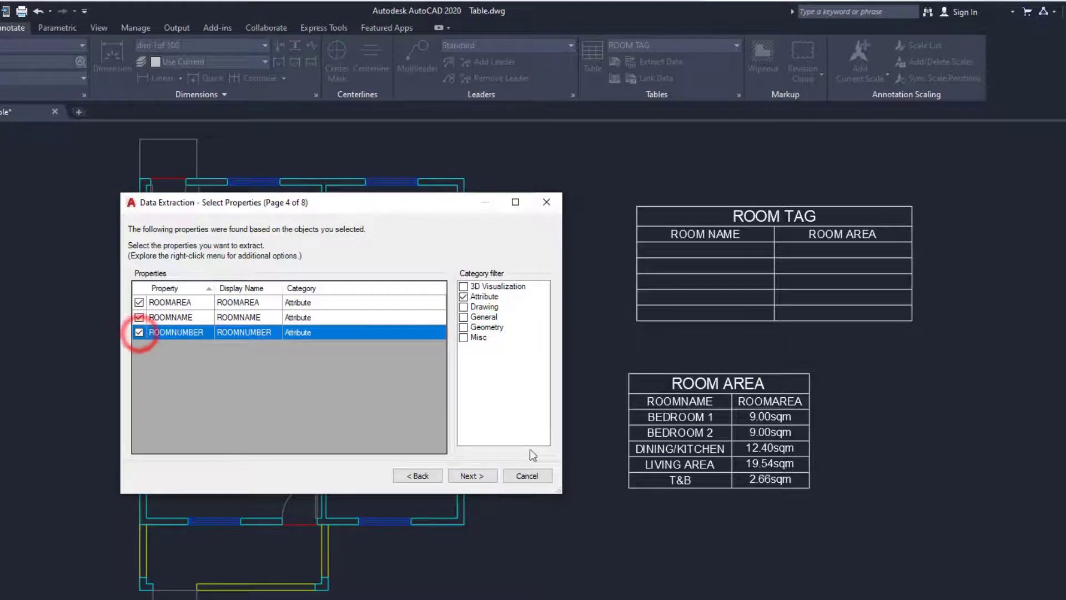
left_click(476, 476)
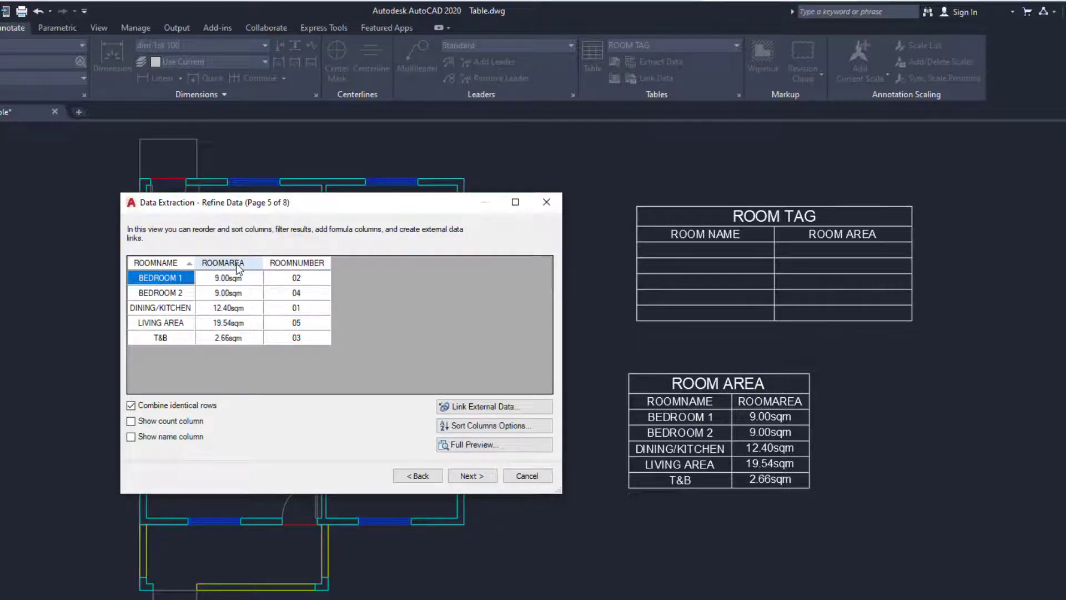
left_click_drag(297, 263, 200, 263)
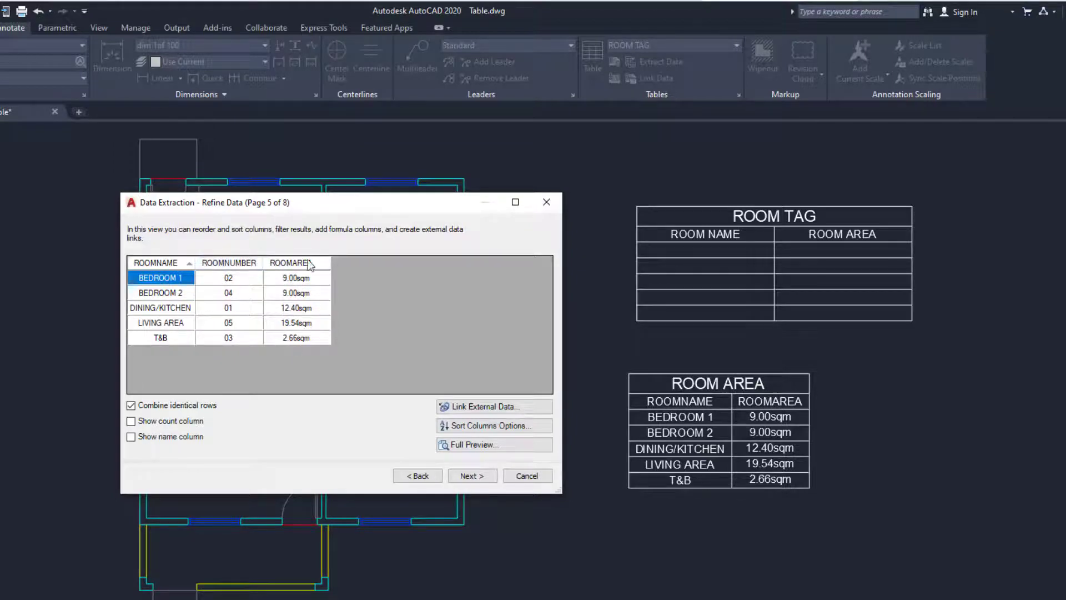
left_click(479, 477)
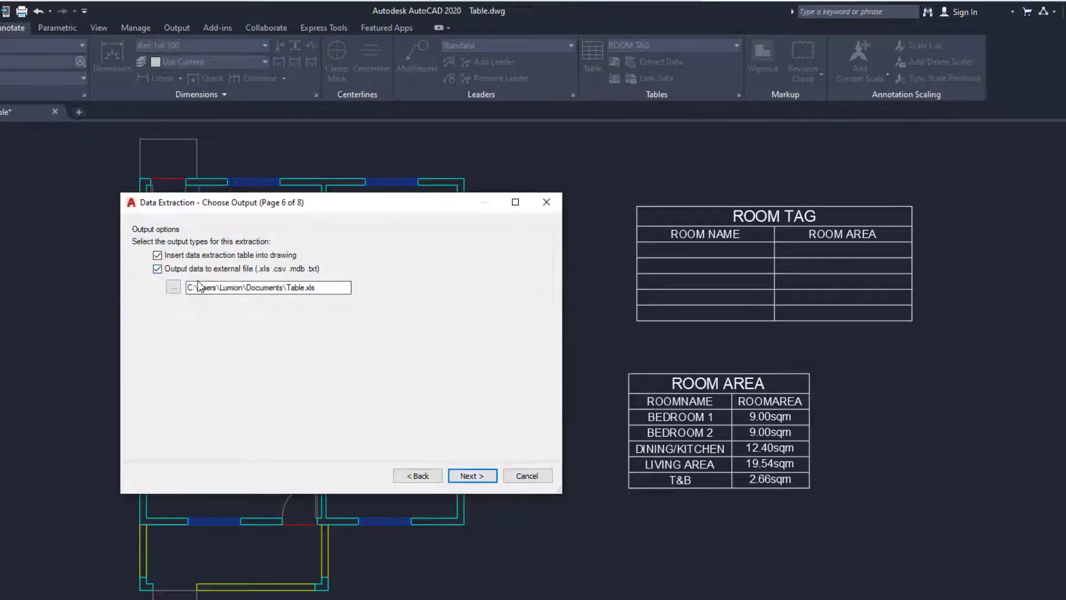
- Turn off table insertion so output goes only to Table.xls, and finish
left_click(158, 255)
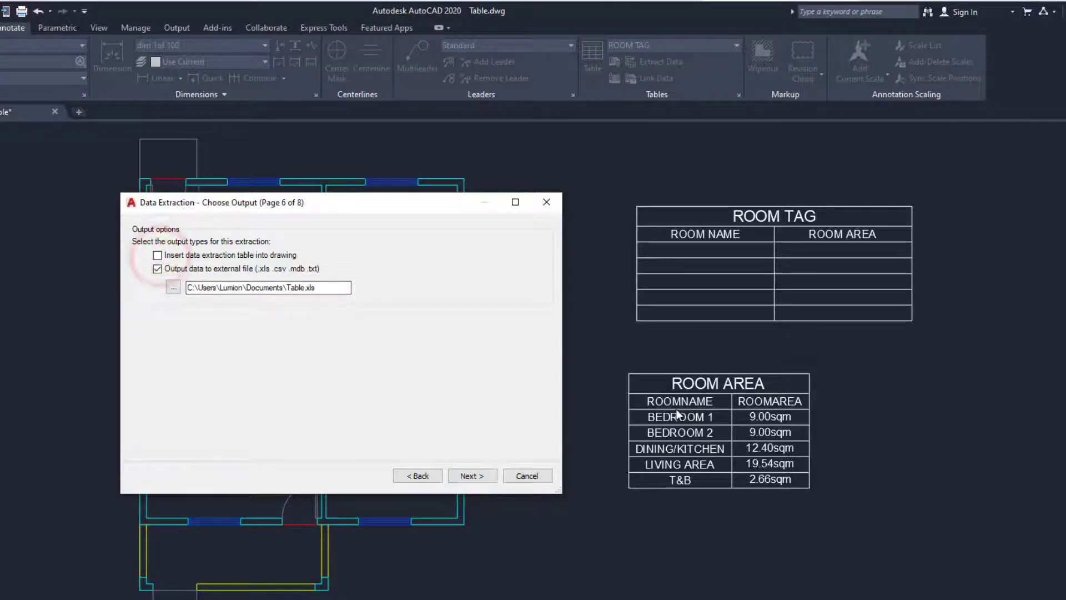
left_click_drag(344, 208, 435, 218)
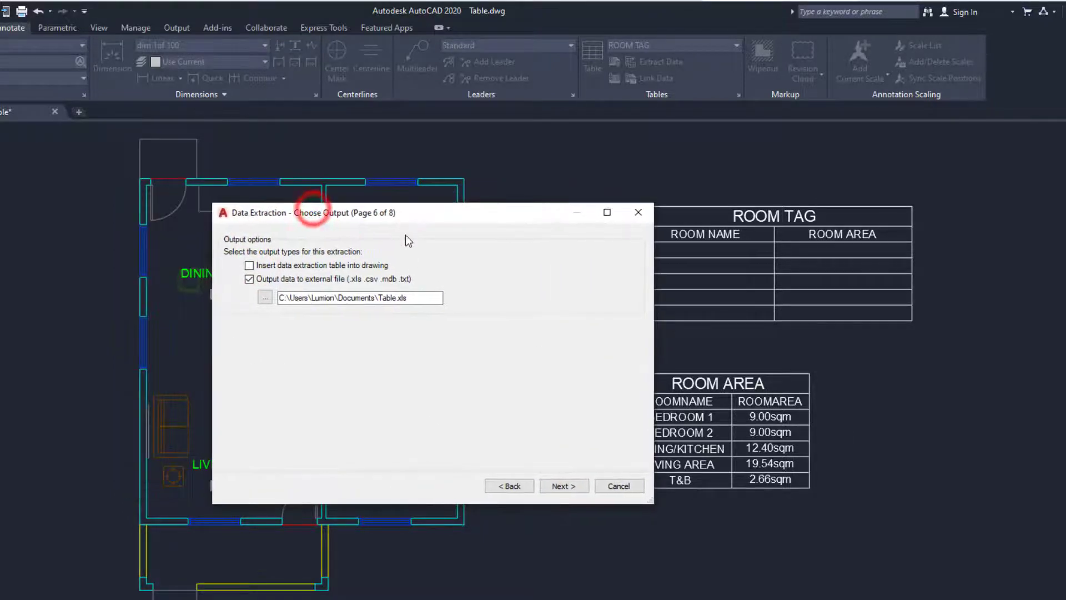
left_click(563, 487)
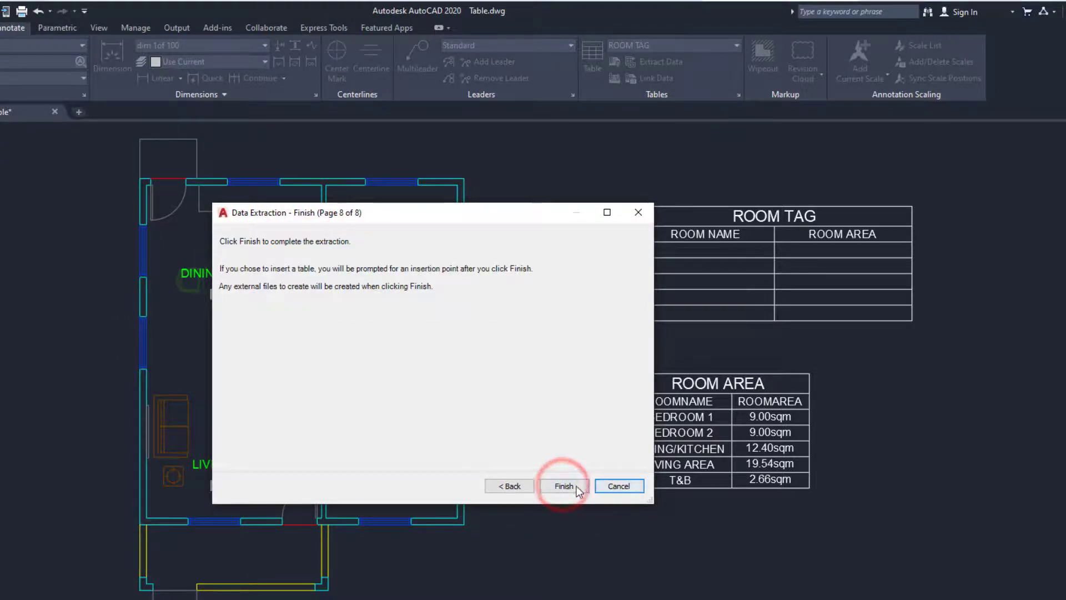
left_click(563, 486)
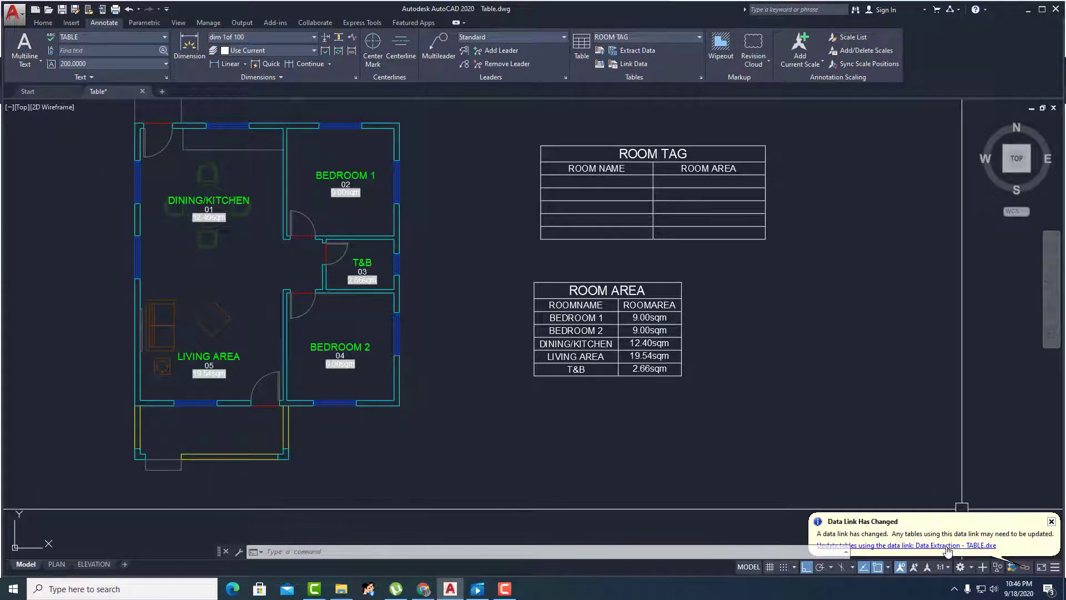
- Update the ROOM AREA table from its changed data link so it lists room numbers
left_click(952, 546)
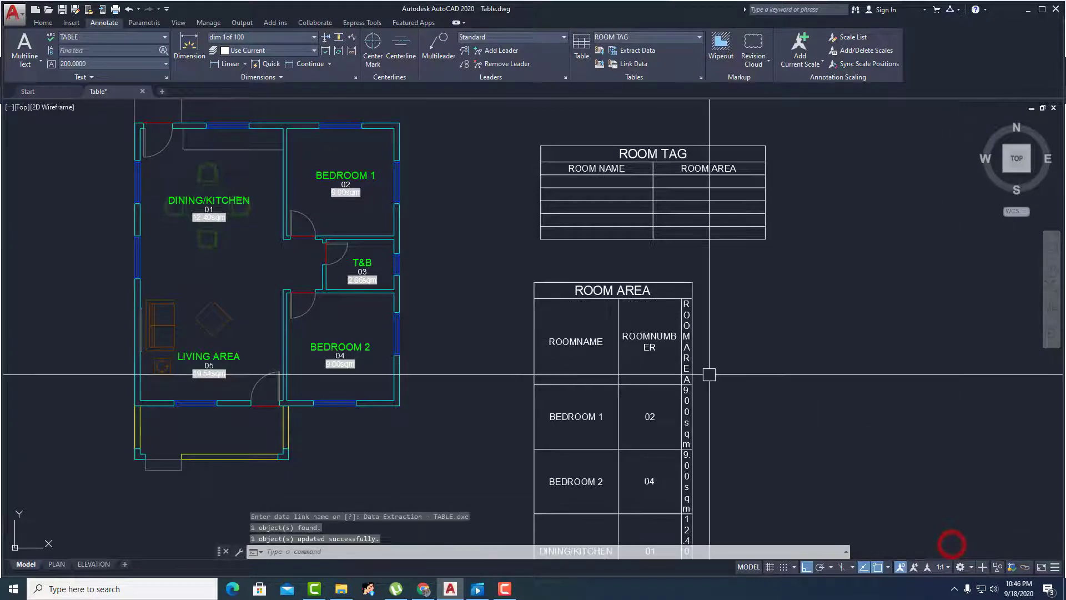
scroll(683, 352, "down", 2)
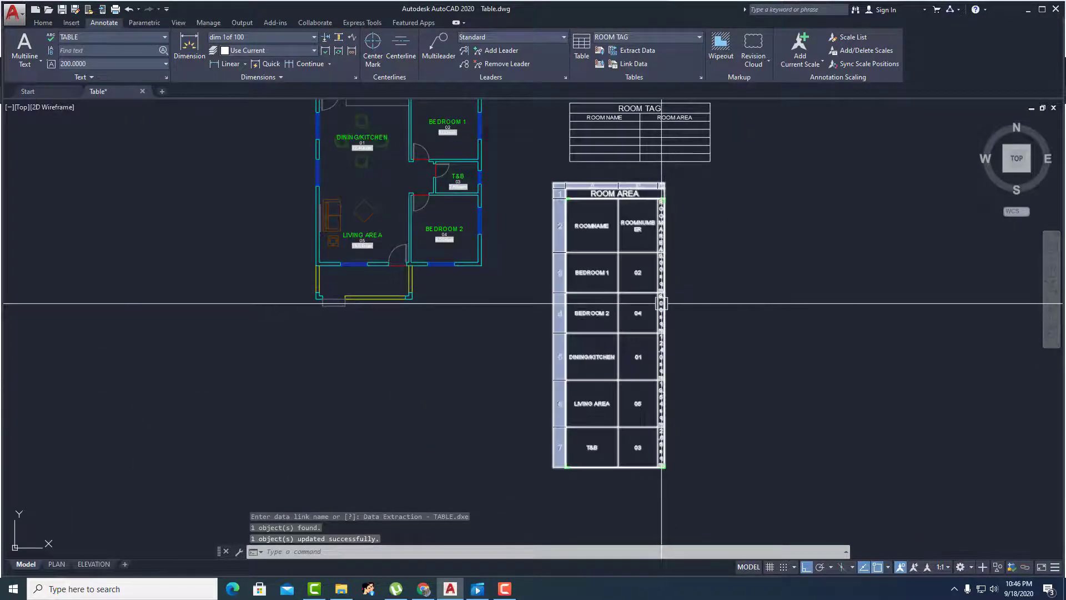
middle_click_drag(672, 294, 672, 316)
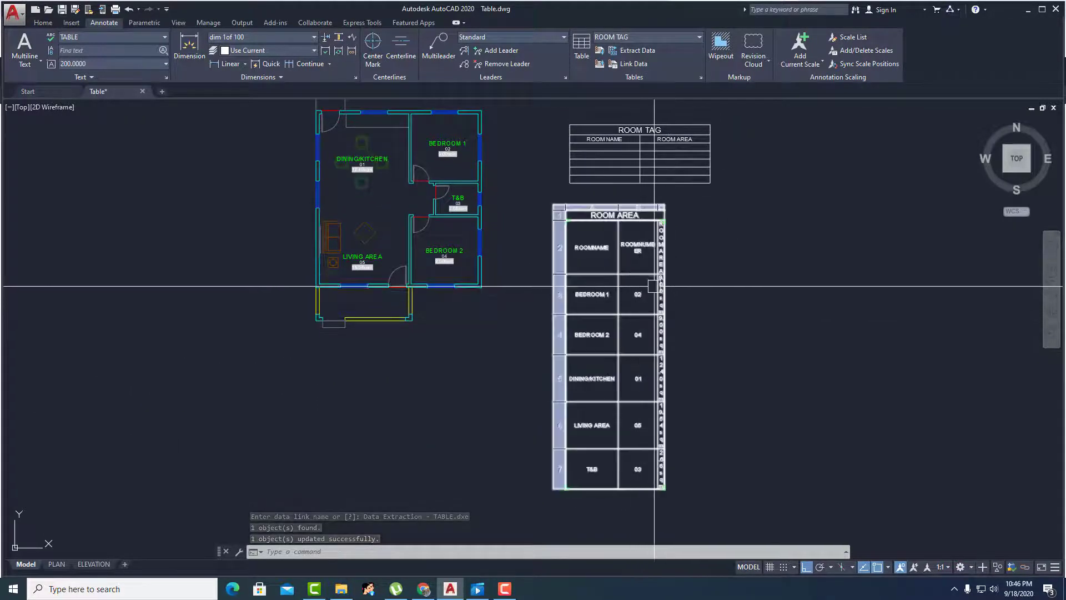
- Resize the ROOM AREA table with its grips to a compact, readable width and height
left_click(638, 273)
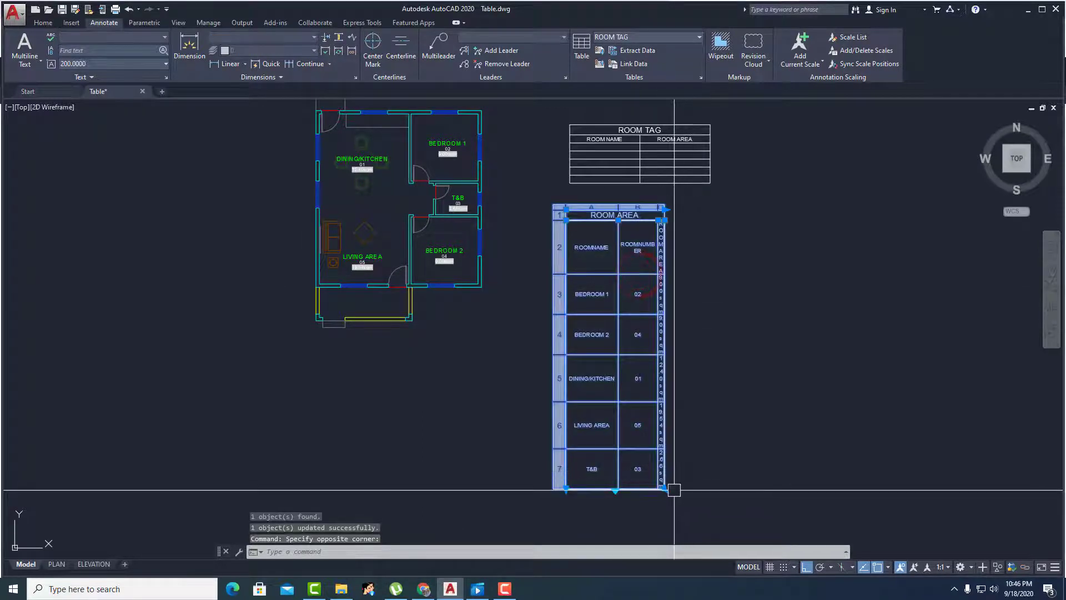
left_click(664, 489)
left_click(909, 378)
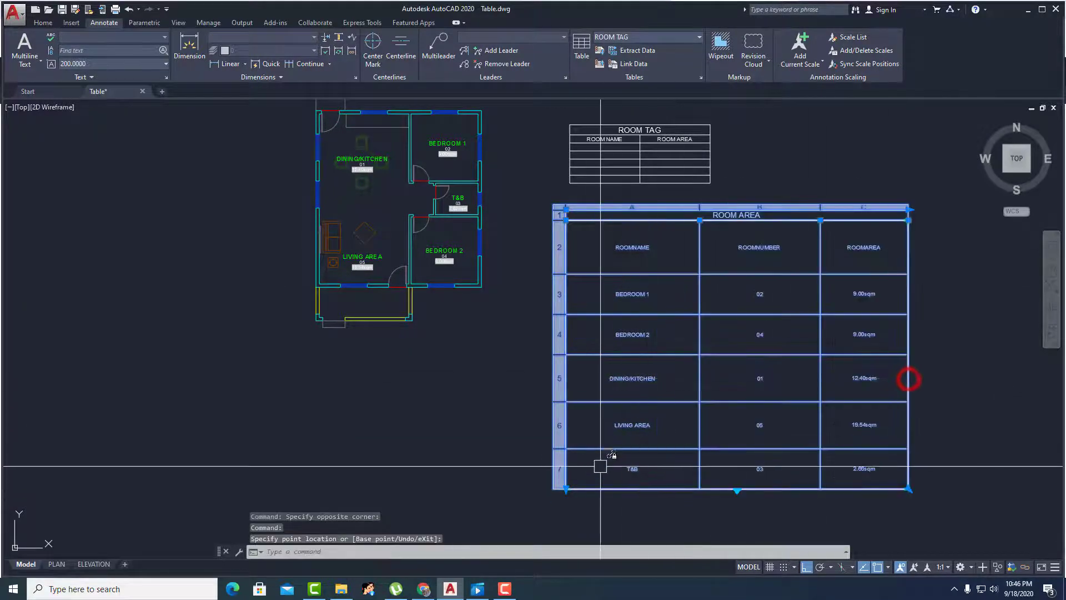
left_click(567, 489)
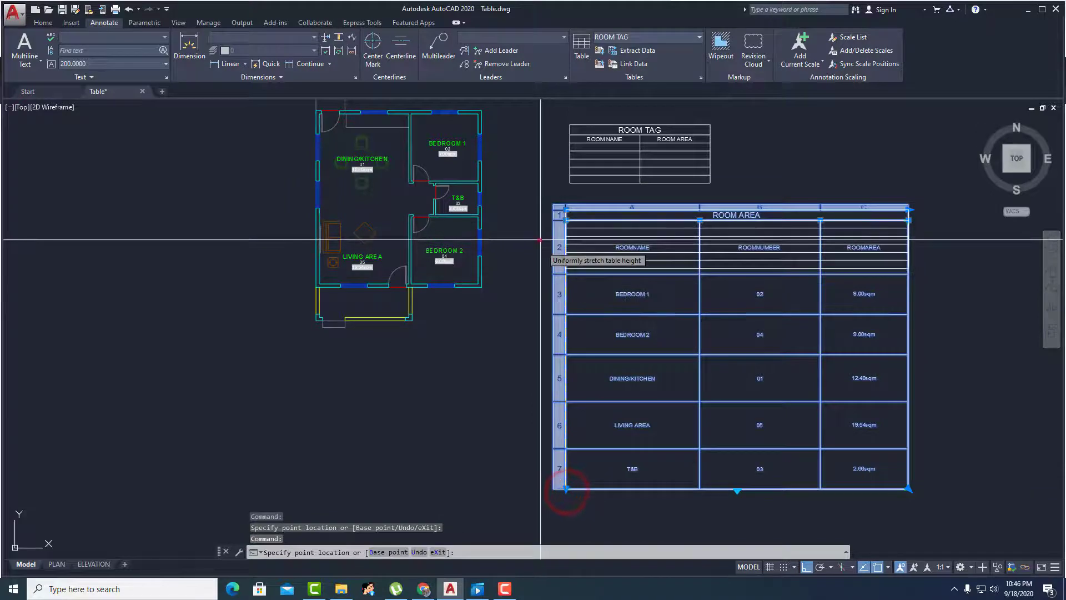
left_click(540, 269)
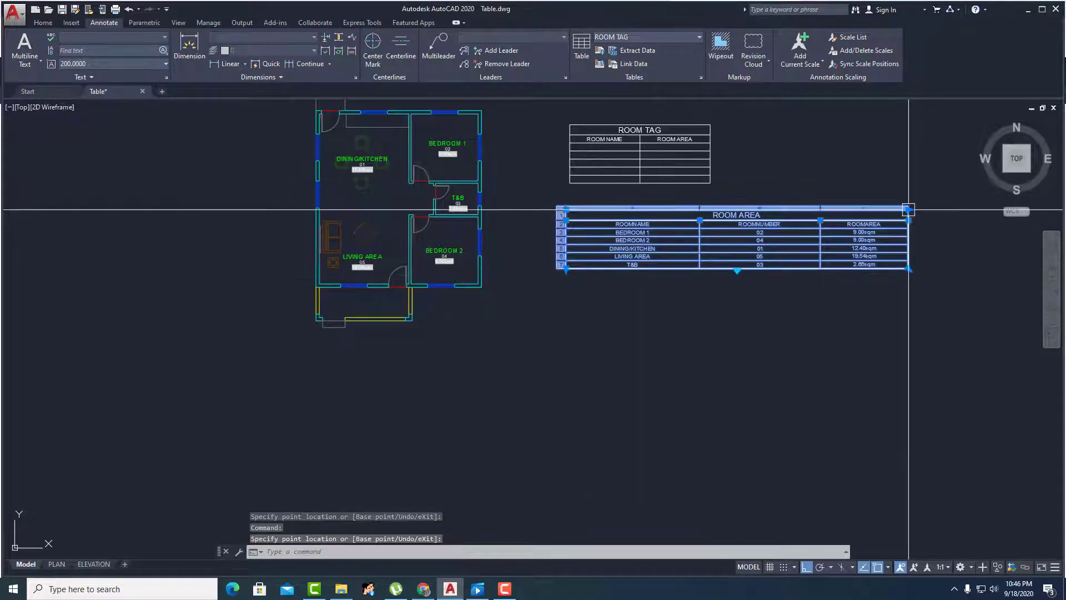
left_click(908, 209)
left_click(743, 203)
scroll(679, 239, "up", 2)
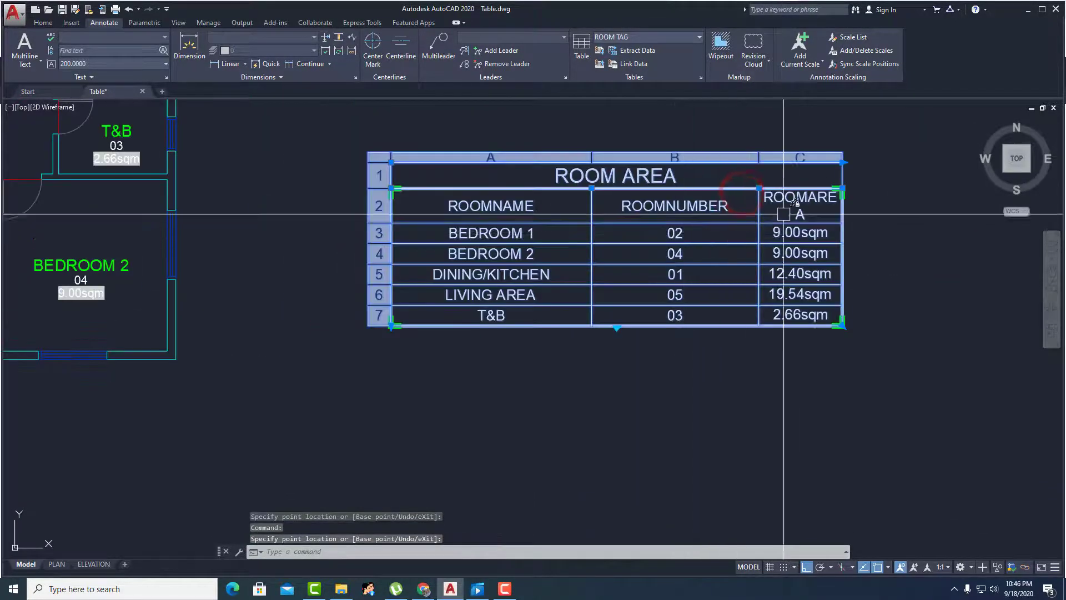
key("Escape")
- Frame both tables and the floor plan, then select the BEDROOM 2 room tag
mouse_move(717, 358)
middle_mouse_down()
mouse_move(495, 270)
mouse_move(493, 303)
middle_mouse_up()
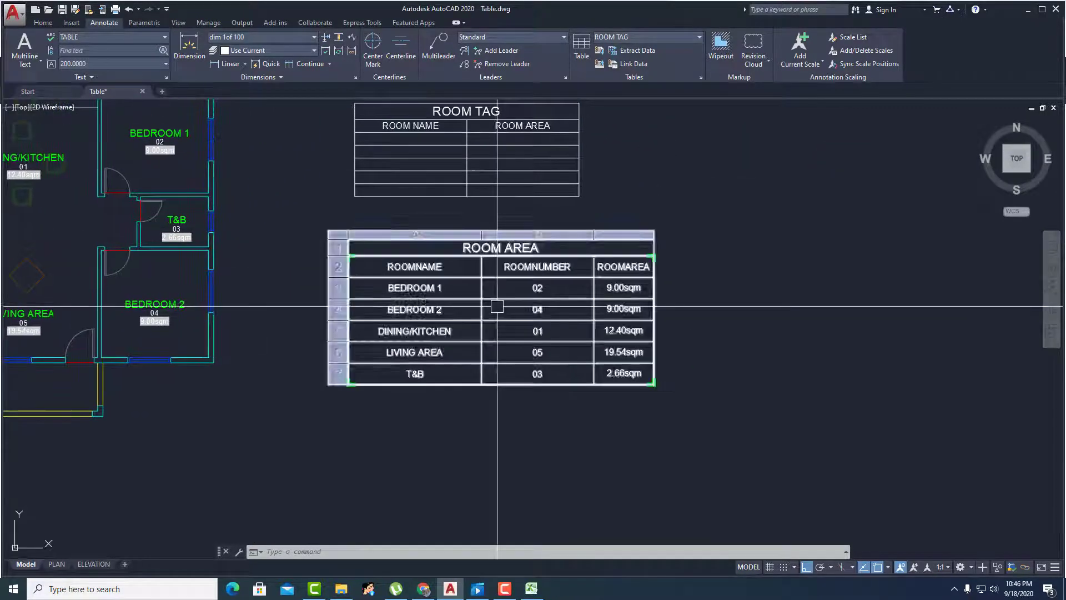
middle_click_drag(438, 431, 542, 456)
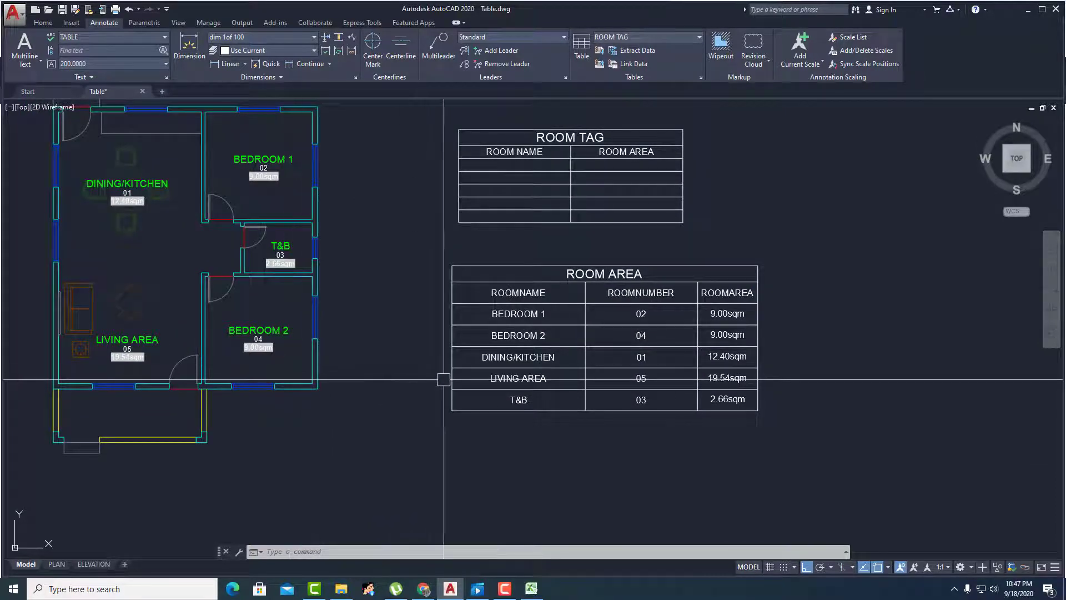
middle_click_drag(531, 386, 484, 393)
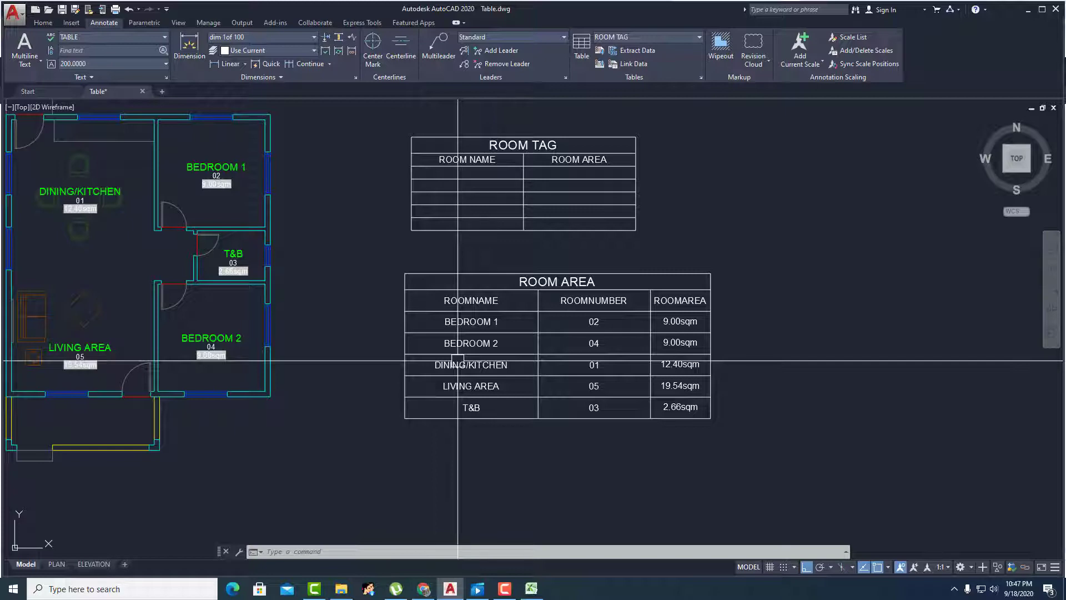
middle_click_drag(333, 393, 369, 381)
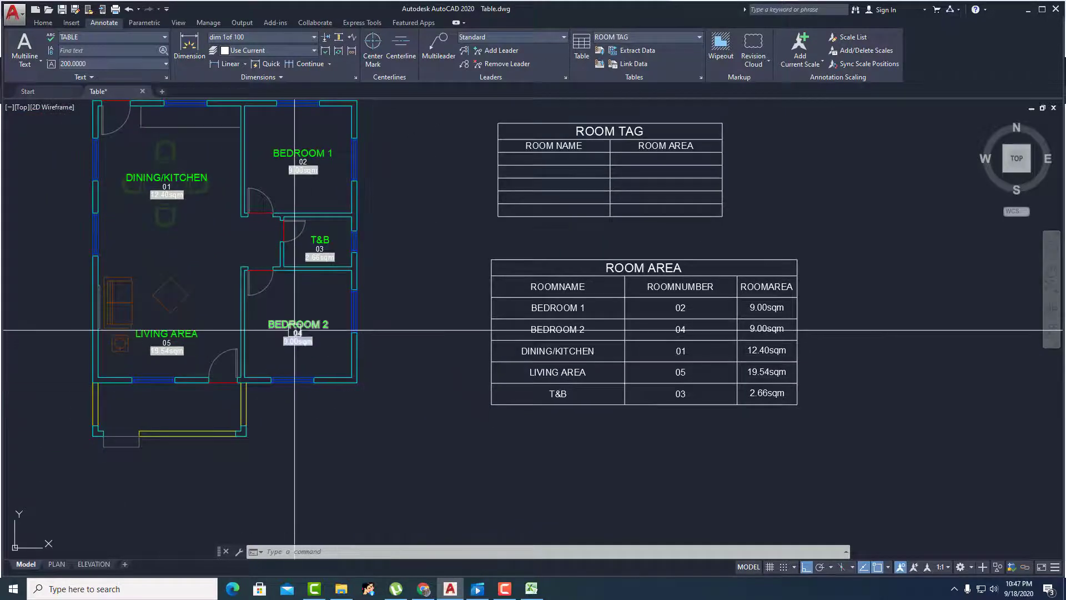
scroll(320, 336, "up", 2)
mouse_move(320, 336)
middle_mouse_down()
mouse_move(317, 320)
mouse_move(239, 317)
middle_mouse_up()
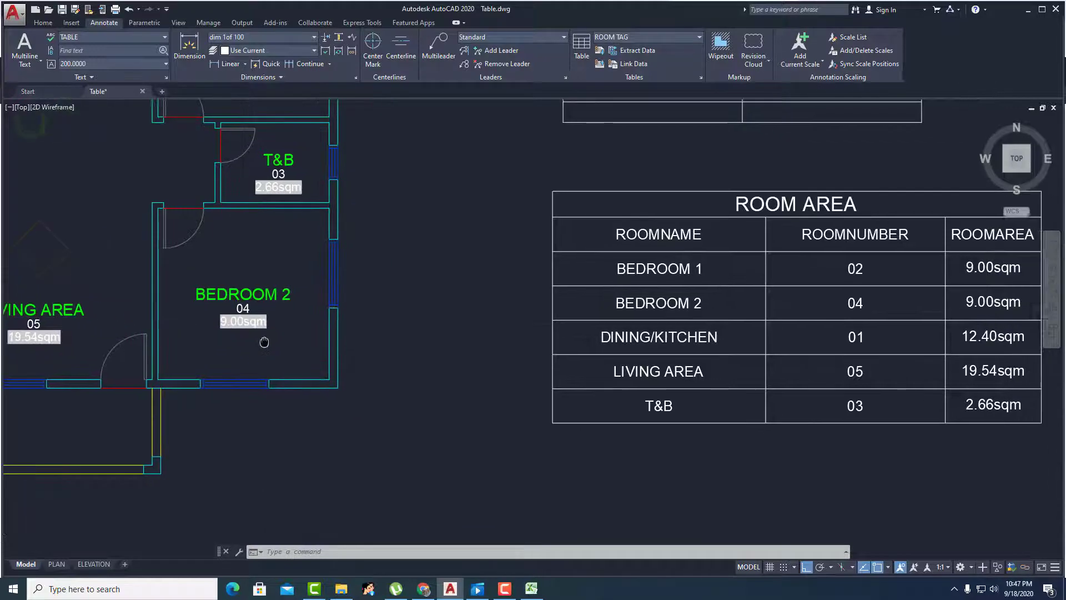
left_click(256, 299)
- Enter in-place block editing of the Room Tag block
right_click(257, 300)
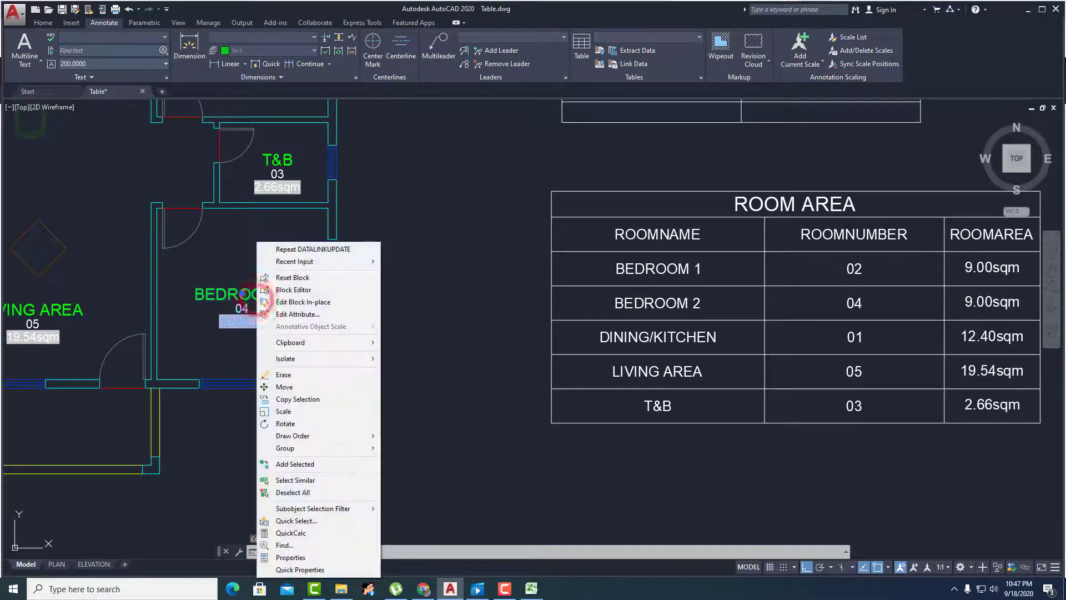
left_click(294, 301)
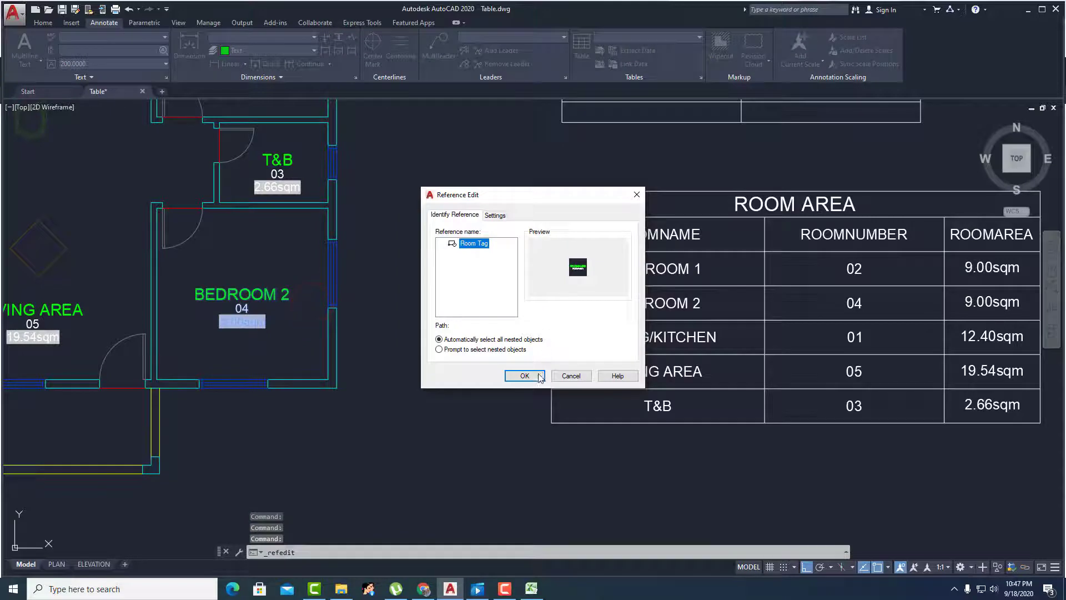
left_click(525, 376)
middle_click_drag(281, 350, 427, 342)
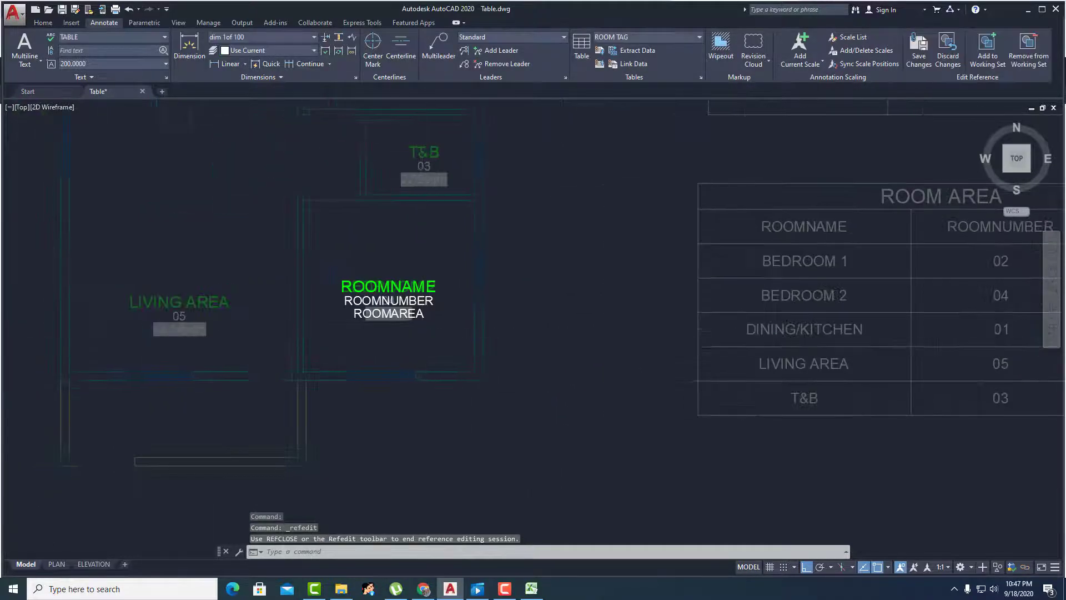
scroll(422, 335, "up", 2)
- Copy the ROOMAREA attribute just below the original and open the copy's definition for editing
type("co")
key("Return")
left_click(409, 309)
key("Return")
left_click(555, 299)
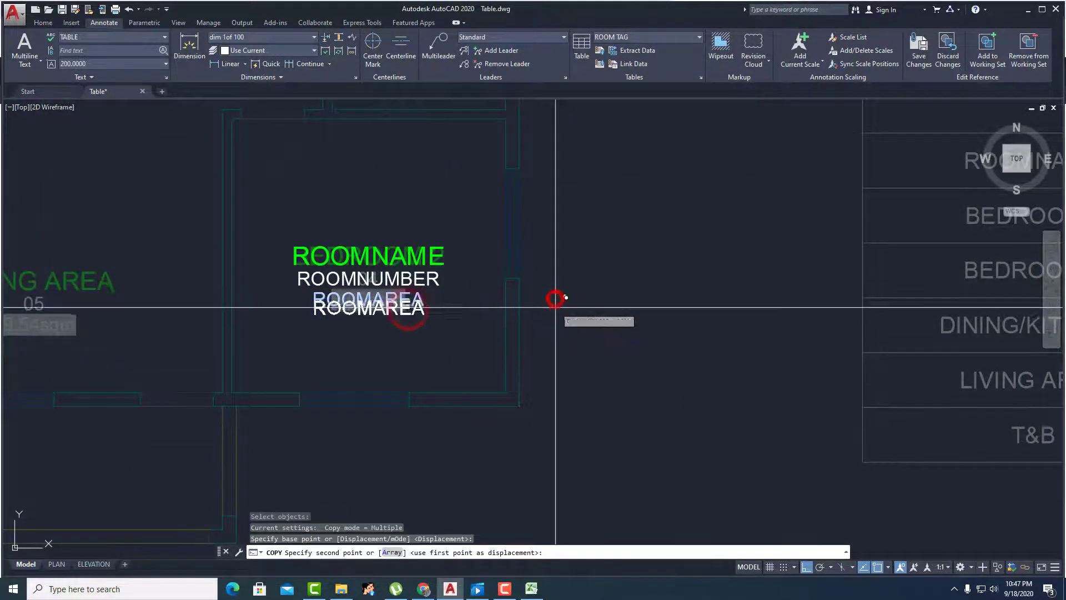
left_click(560, 317)
key("Return")
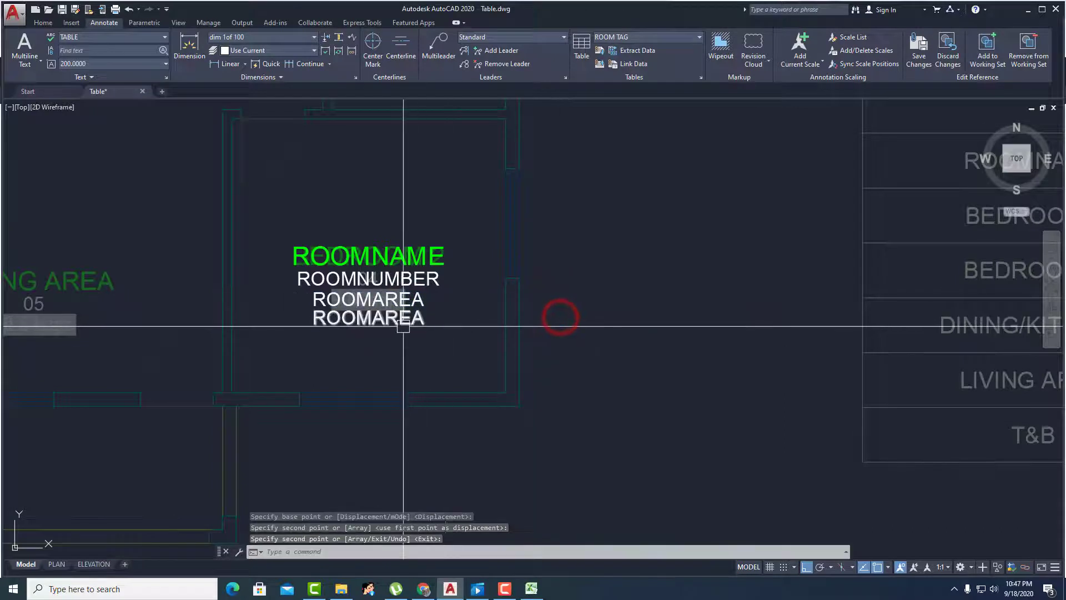
double_click(403, 325)
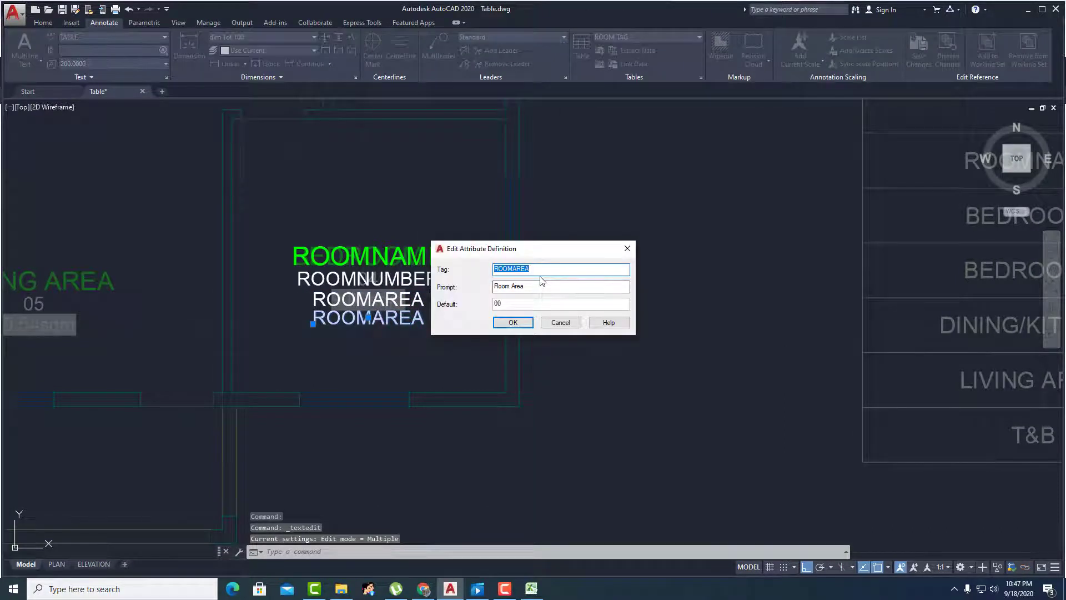
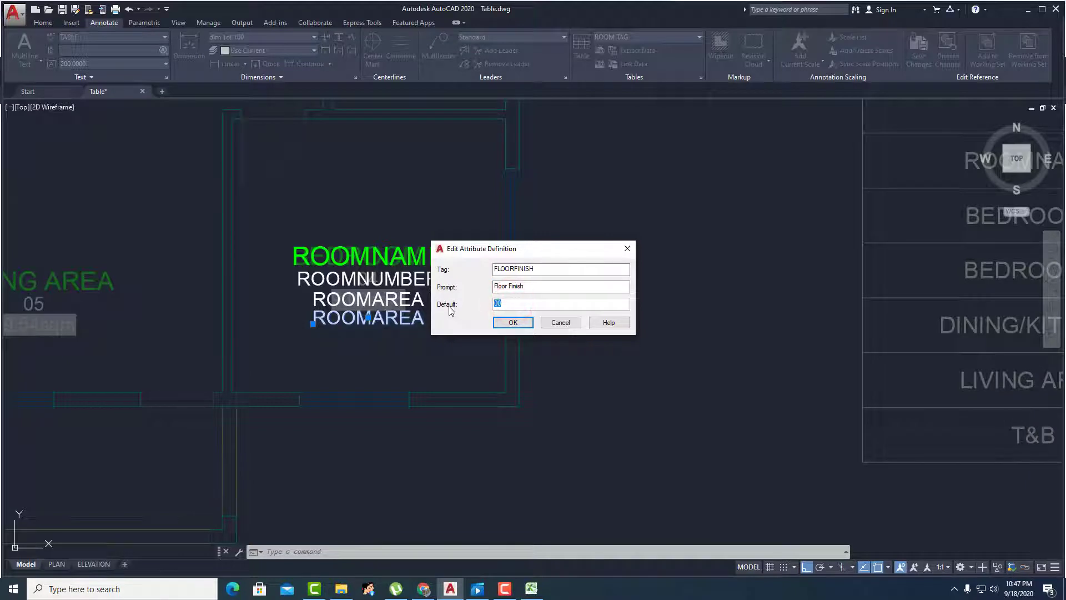
- Confirm the FLOORFINISH attribute definition and save the edits to the Room Tag block
left_click(509, 322)
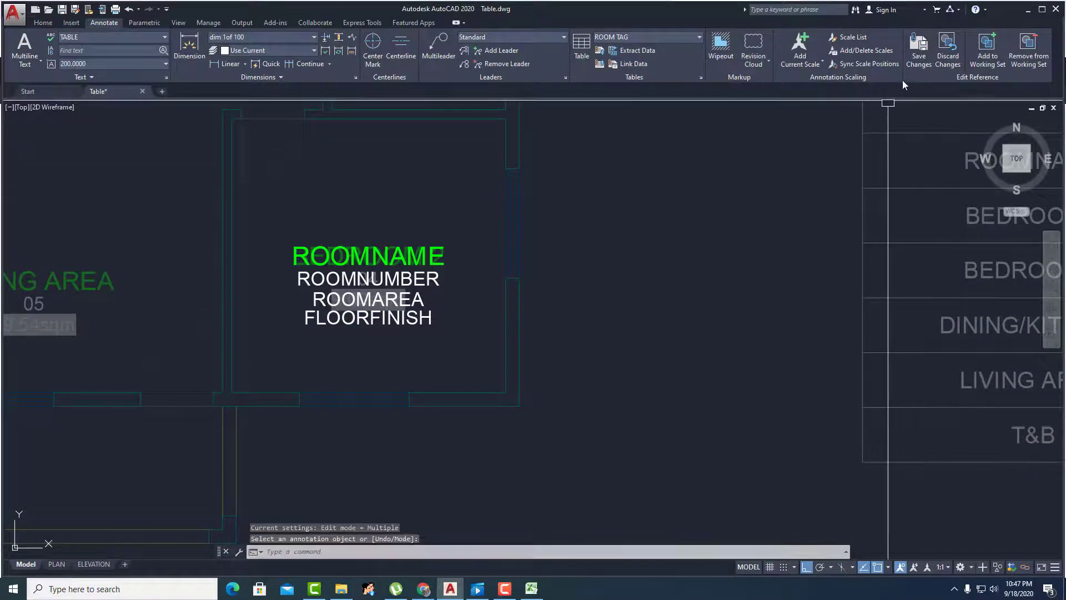
left_click(919, 53)
left_click(521, 328)
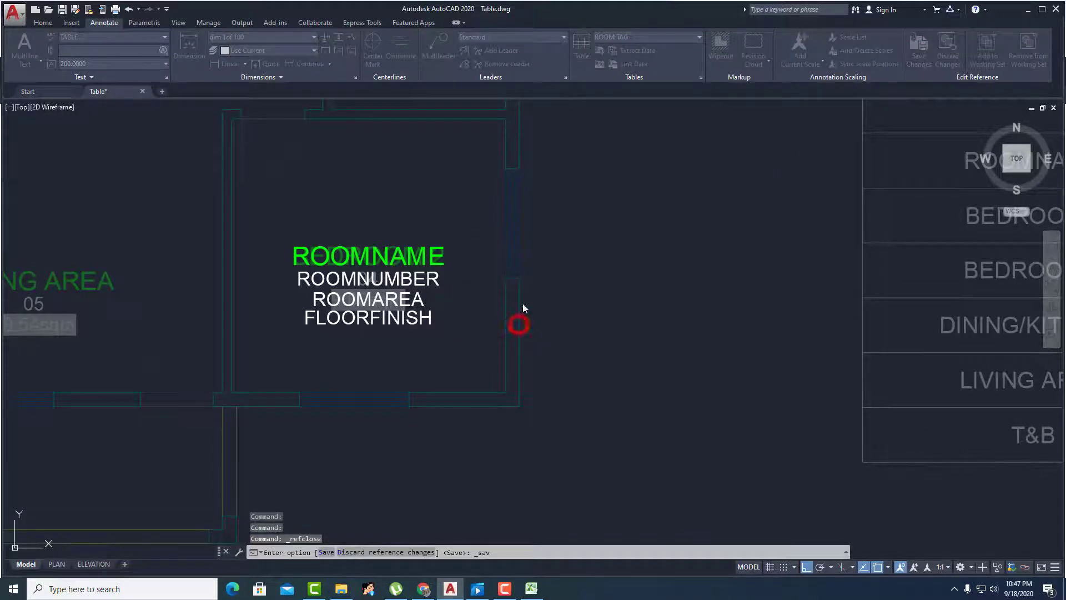
scroll(339, 174, "down", 2)
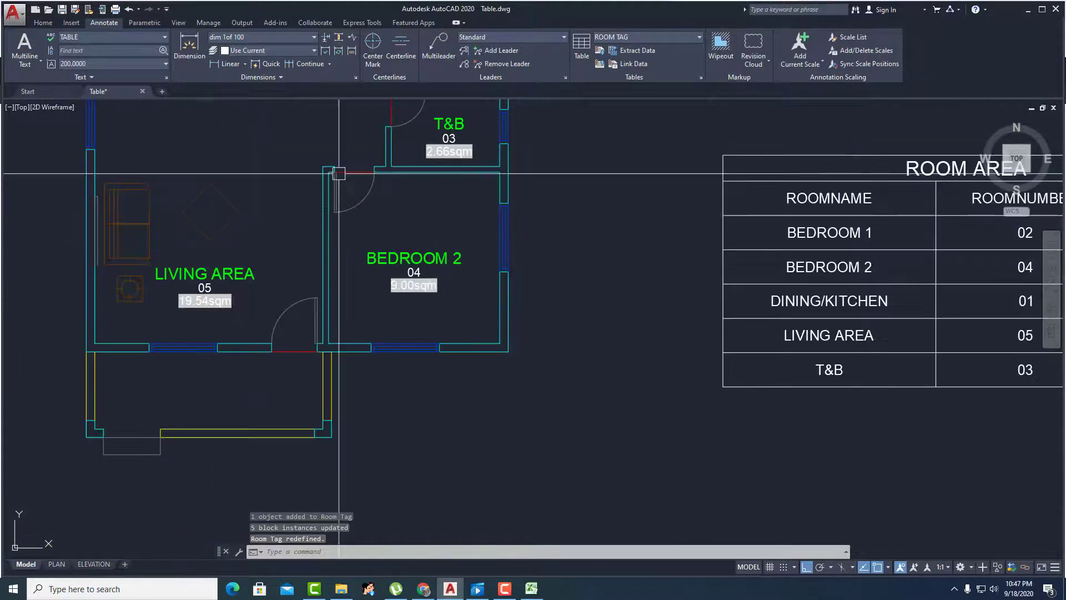
left_click(43, 23)
left_click(574, 79)
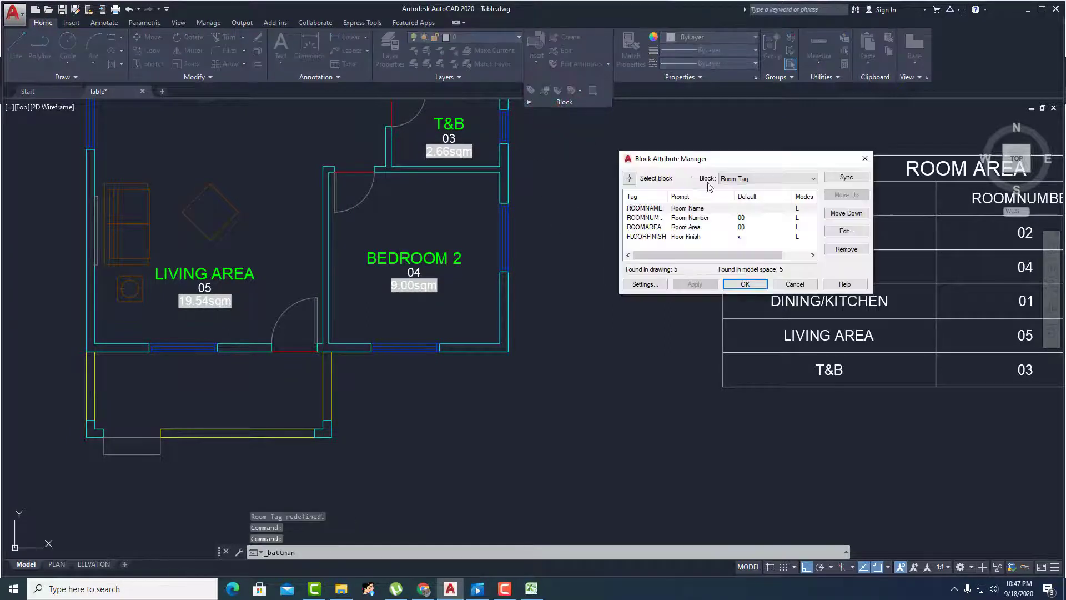
- Accept the block attributes, then start in-place editing of the Room Tag block from Bedroom 2's tag
left_click(745, 284)
middle_click_drag(420, 300, 478, 300)
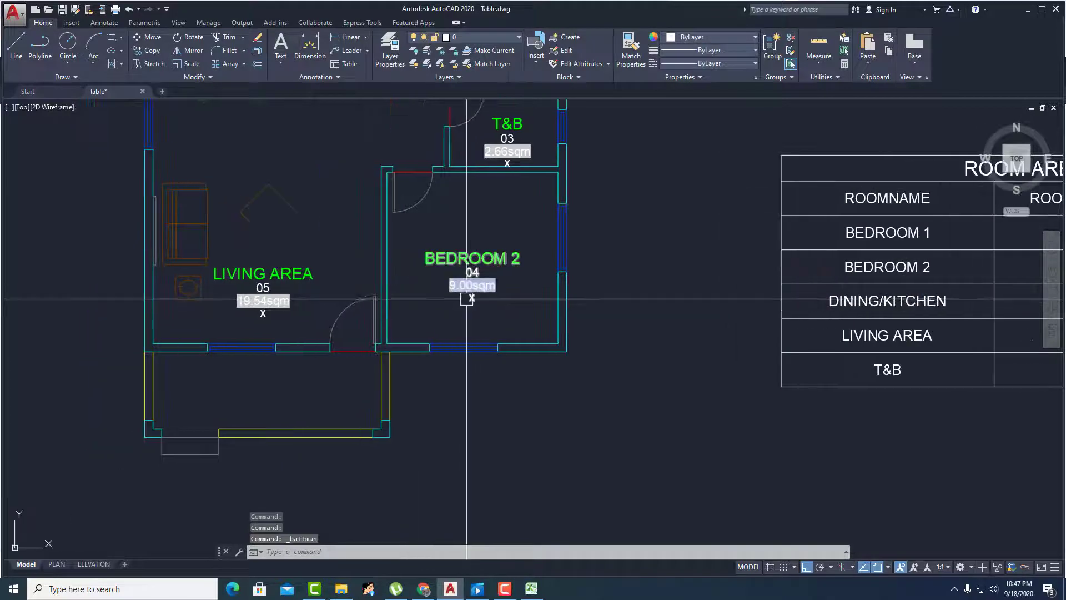
left_click(472, 285)
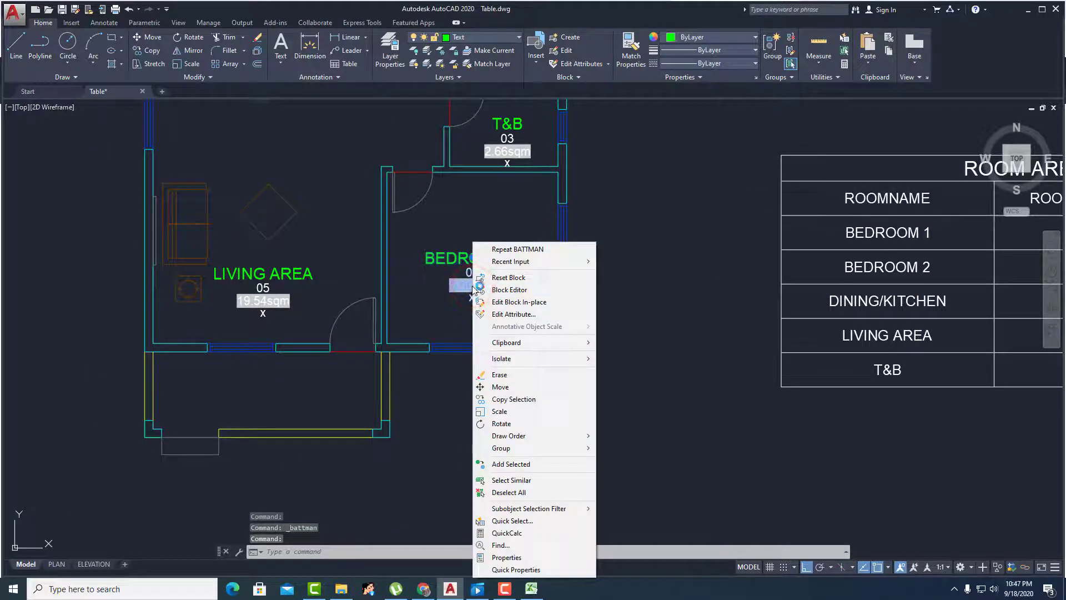
left_click(509, 301)
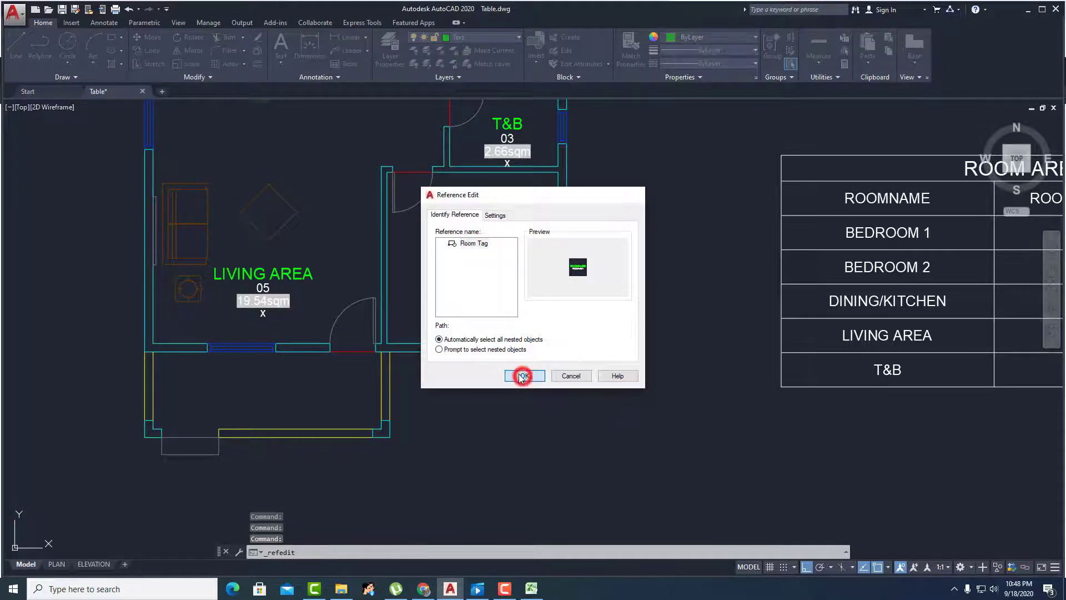
left_click(522, 377)
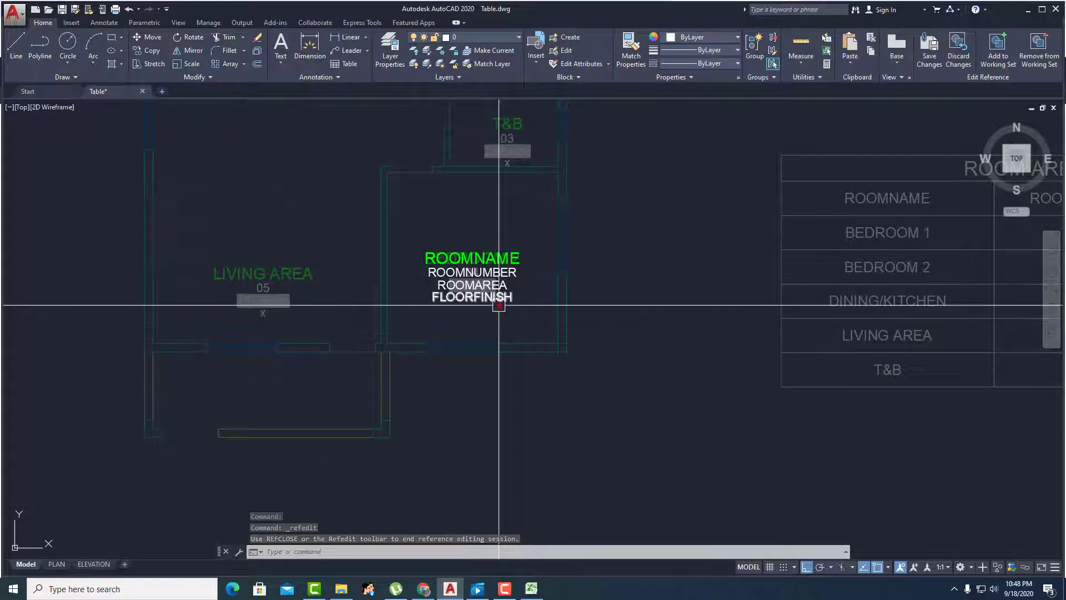
- Set the FLOORFINISH attribute's Invisible property to Yes and save the block
left_click(491, 308)
key("ctrl+1")
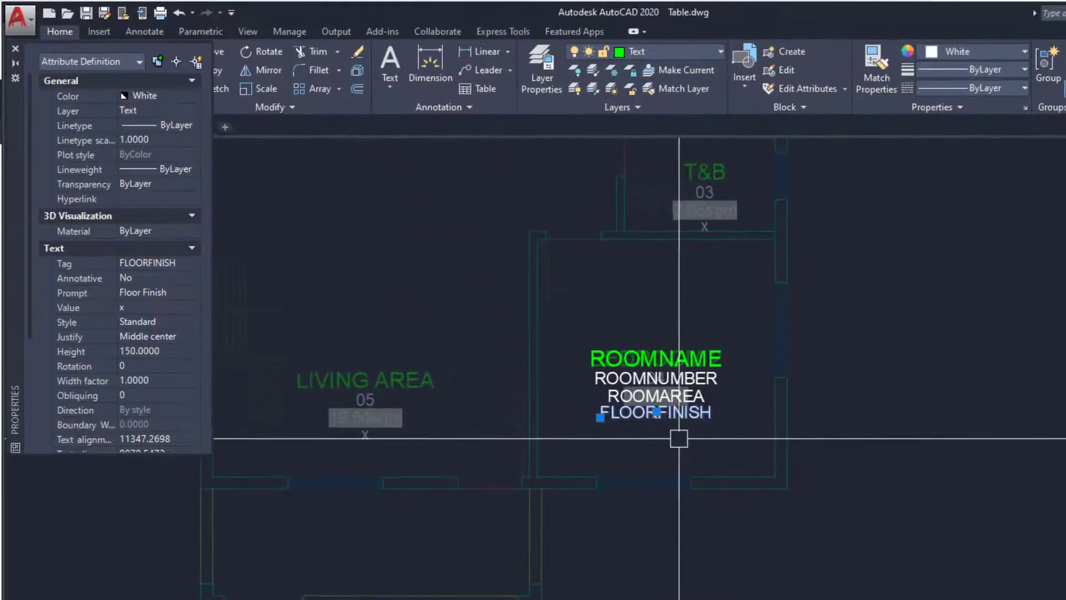
scroll(127, 322, "down", 1)
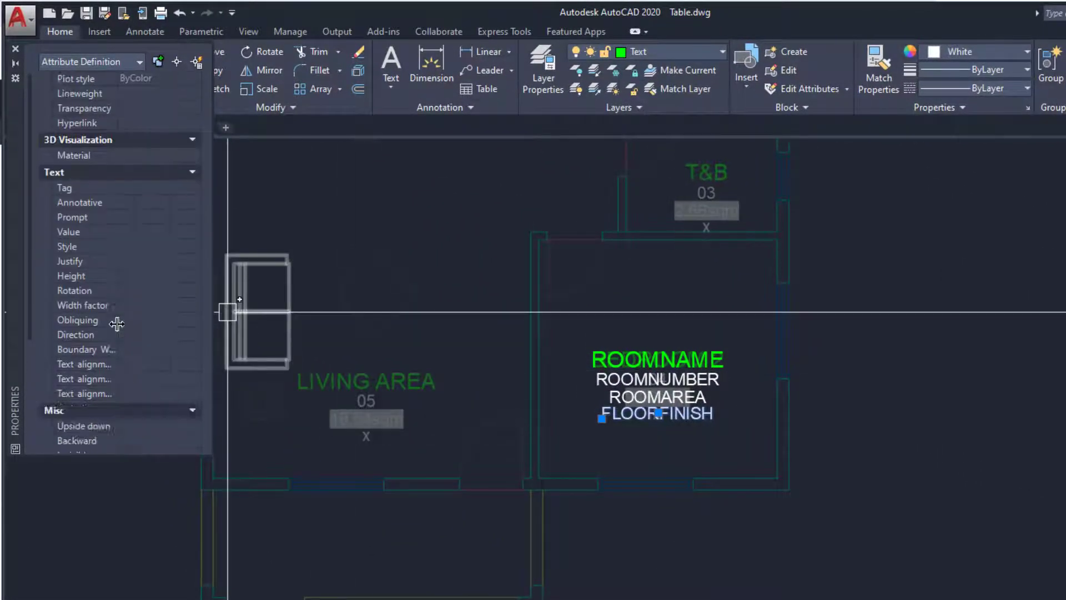
scroll(117, 323, "down", 3)
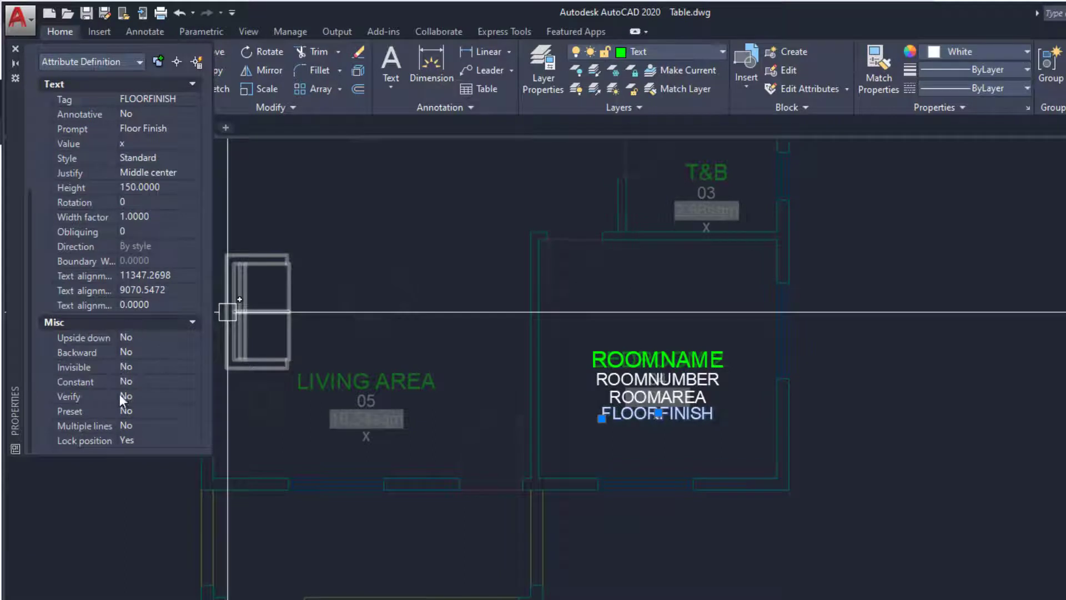
left_click(94, 368)
left_click(161, 366)
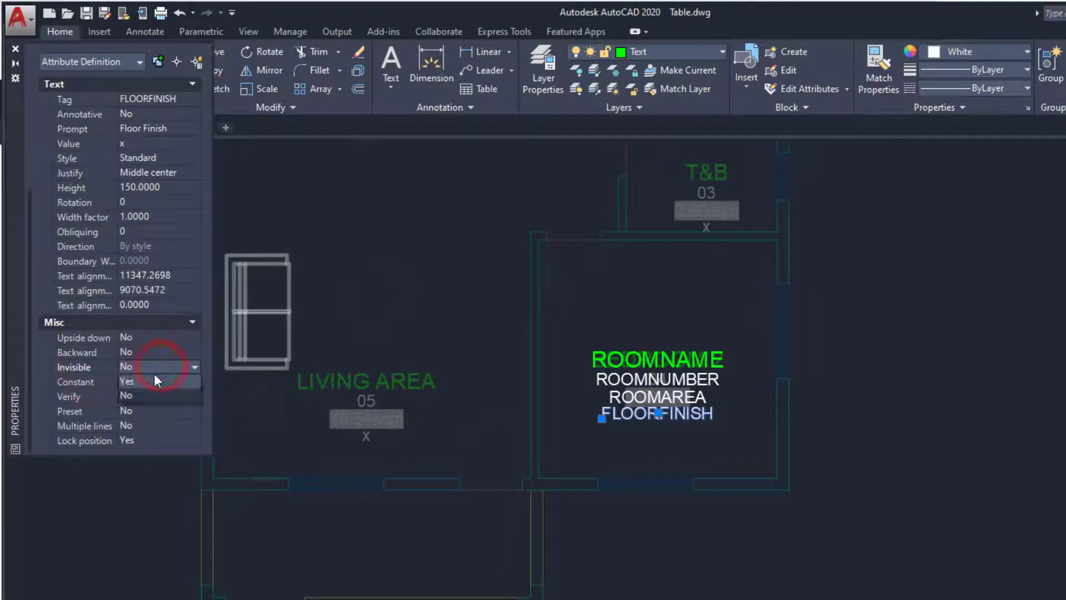
left_click(151, 380)
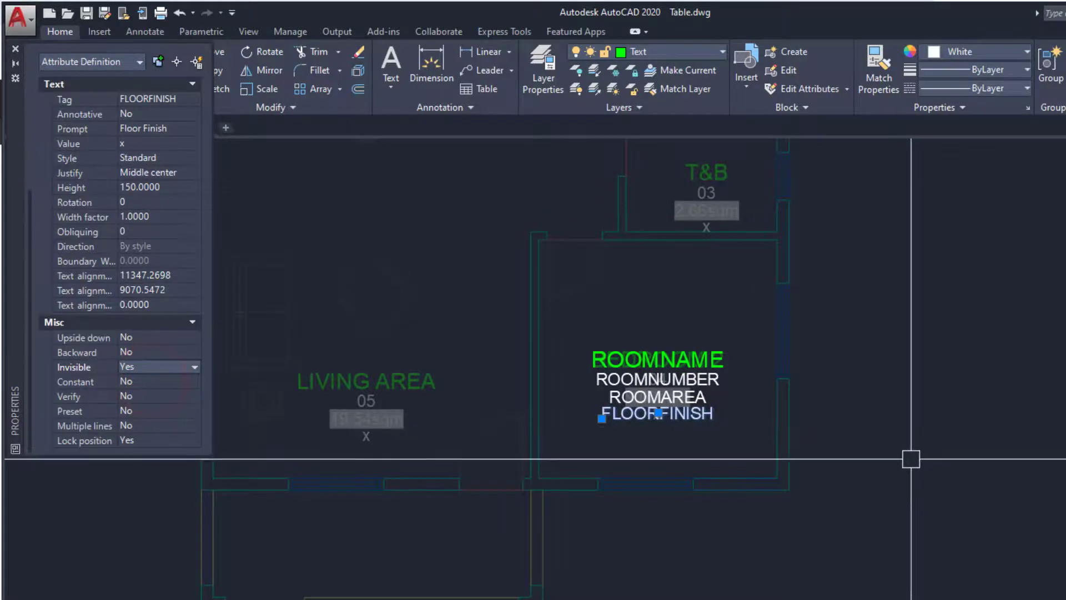
key("Escape")
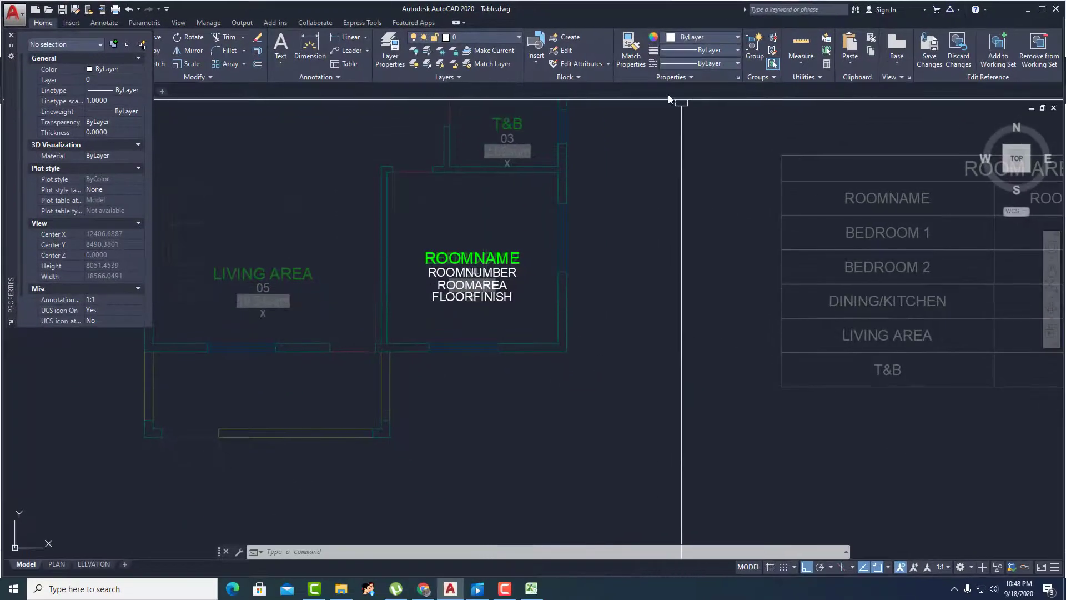
left_click(926, 52)
- Confirm the block save, sync the room tags, close Properties and check Bedroom 2's tag
left_click(538, 323)
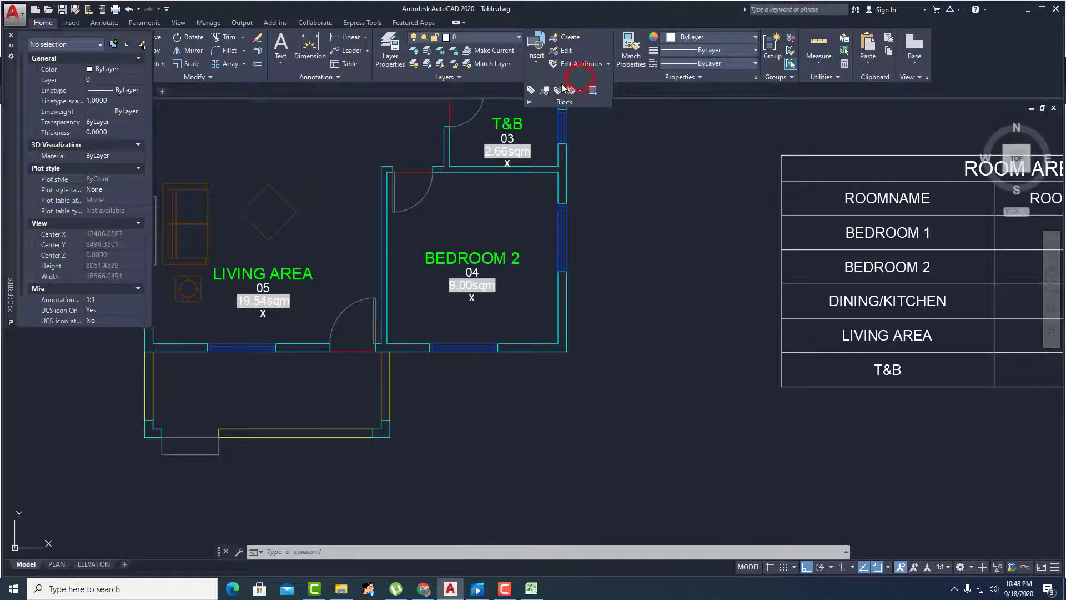
left_click(545, 90)
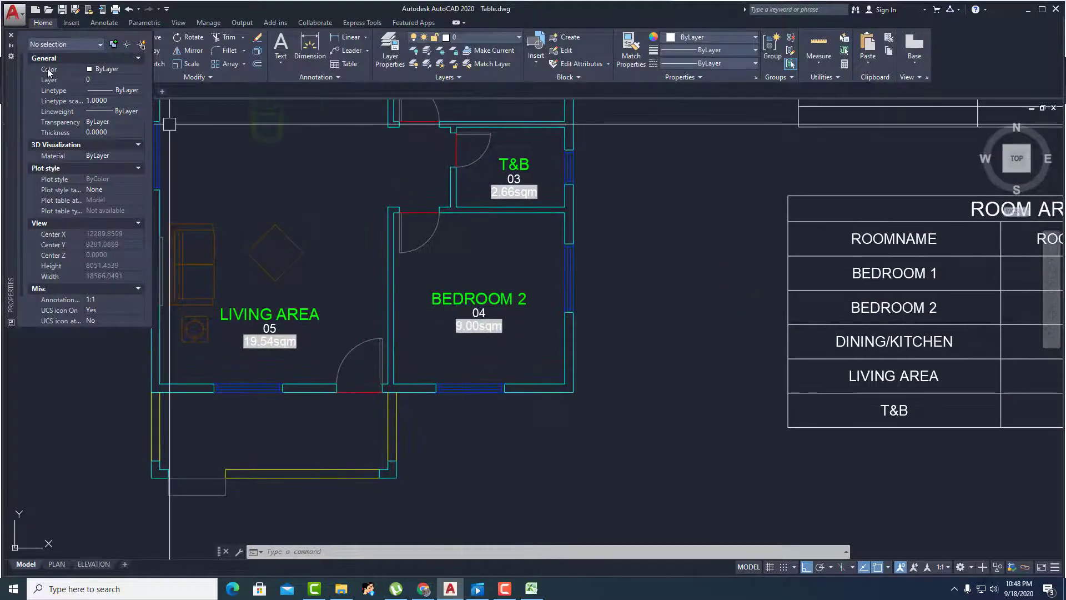
left_click(9, 35)
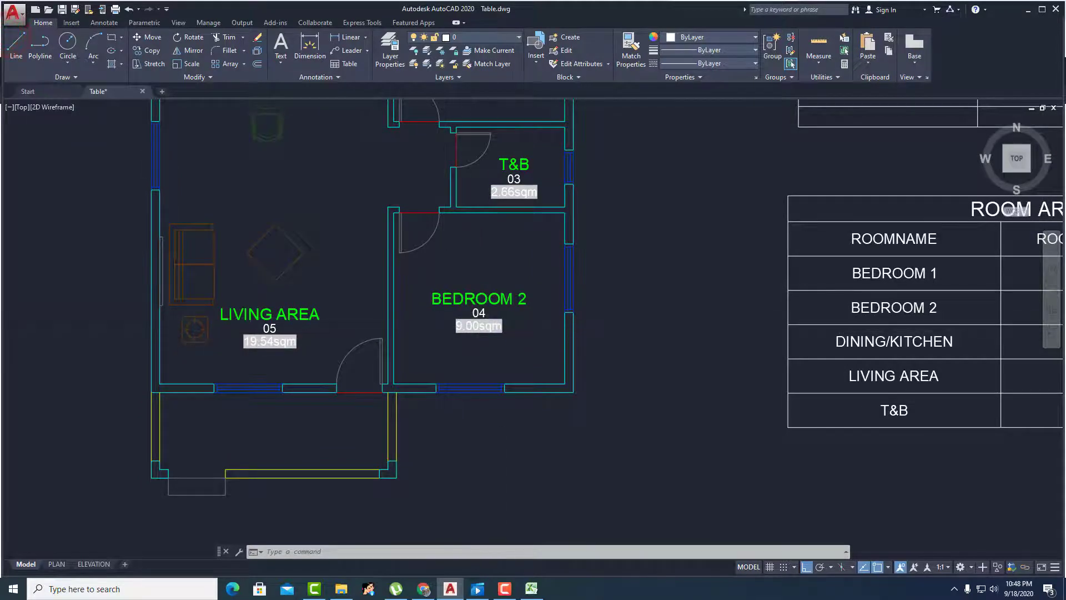
scroll(417, 317, "up", 2)
middle_click_drag(477, 317, 417, 317)
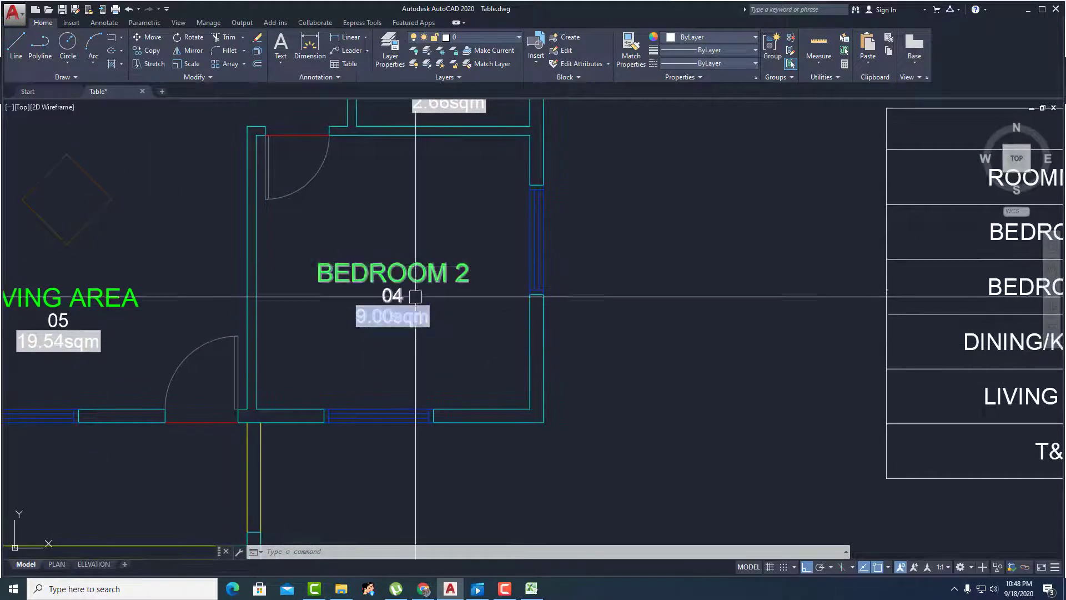
scroll(405, 292, "down", 2)
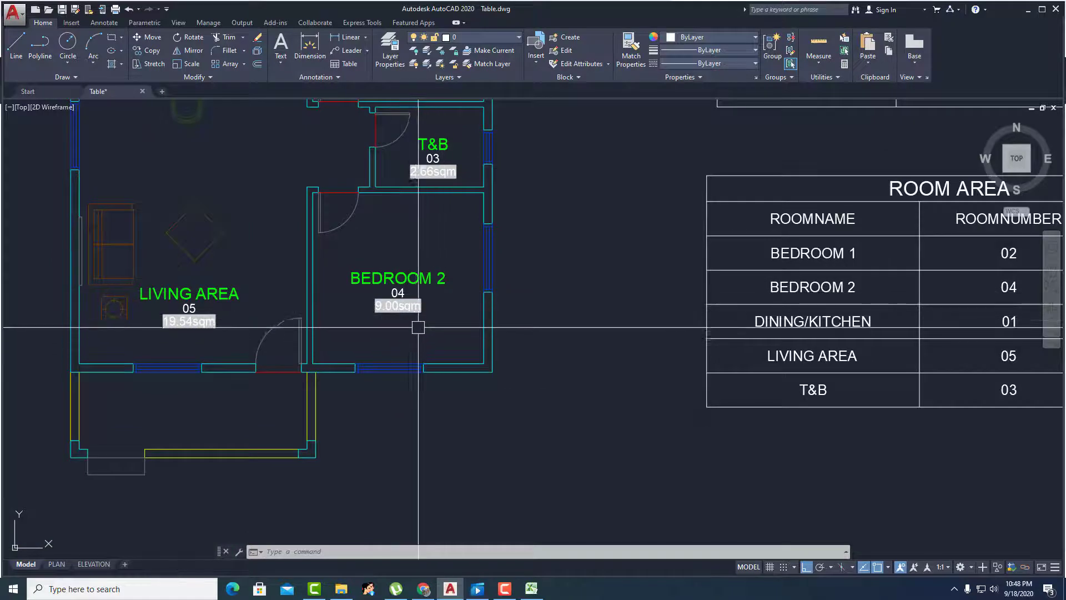
scroll(706, 326, "down", 2)
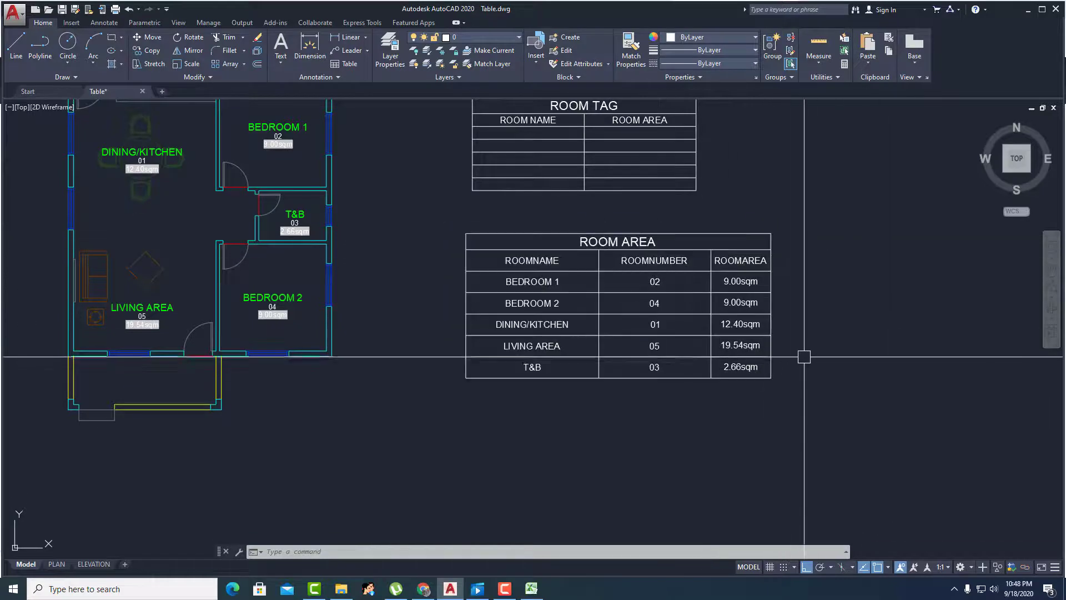
left_click(514, 310)
key("Escape")
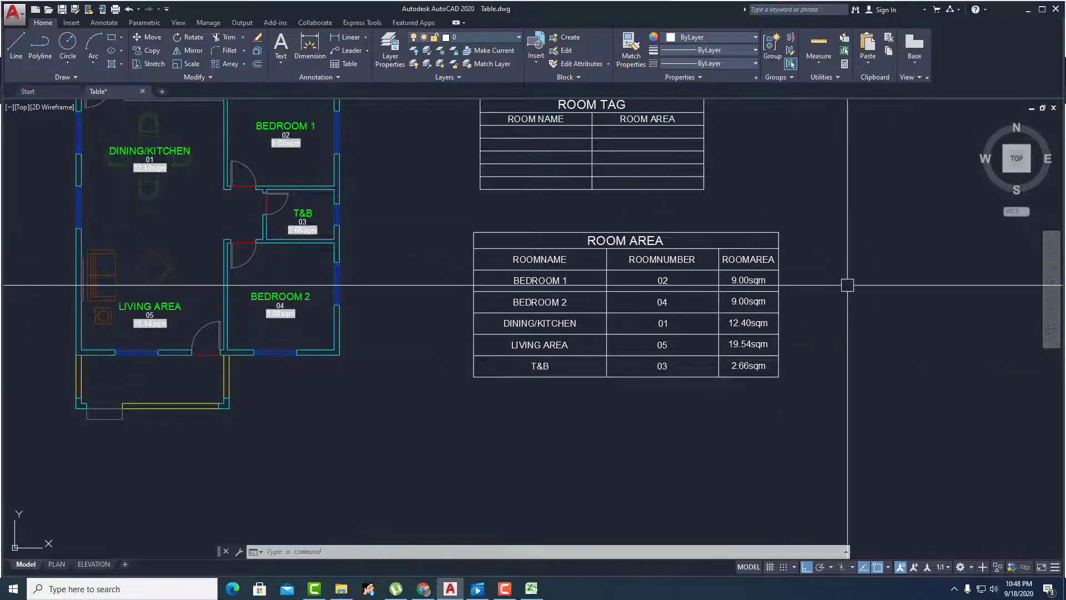
- Pan and zoom to frame the floor plan together with the ROOM AREA table
middle_click_drag(222, 340, 250, 340)
scroll(295, 297, "up", 2)
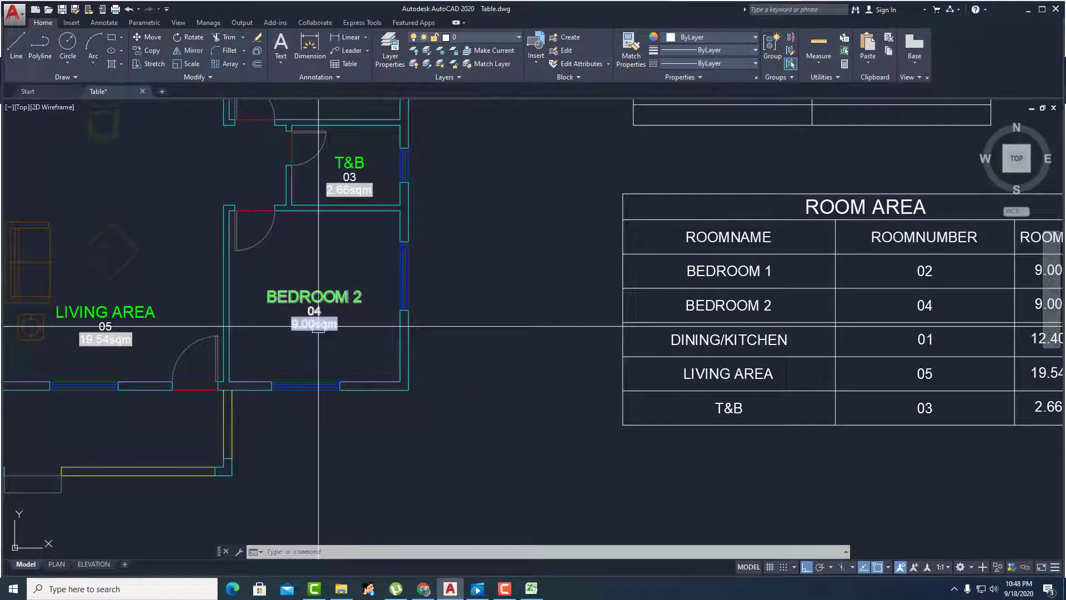
middle_click_drag(318, 327, 317, 360)
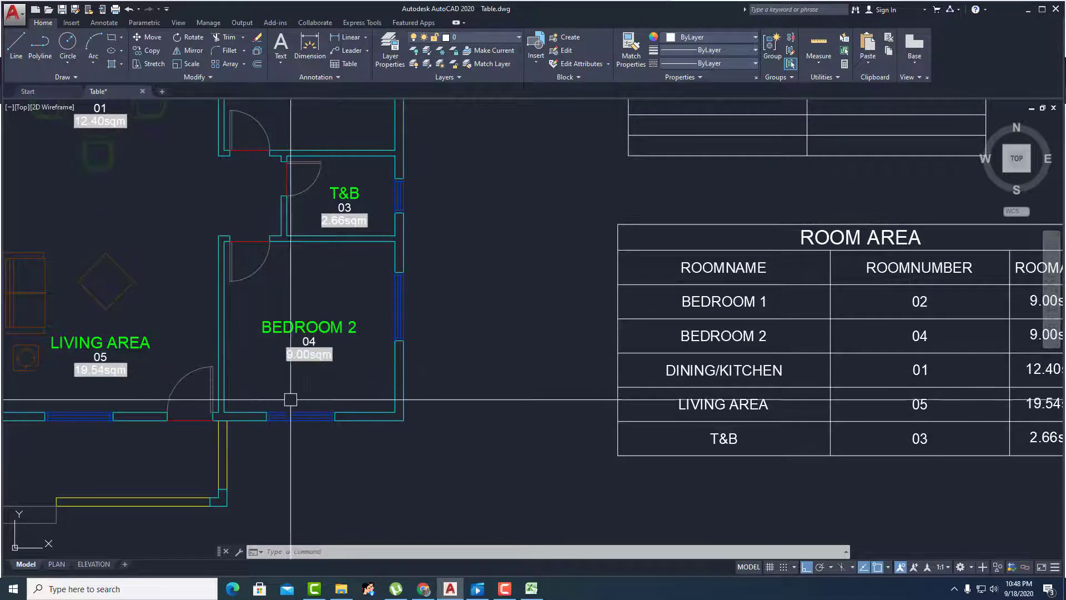
scroll(307, 350, "up", 2)
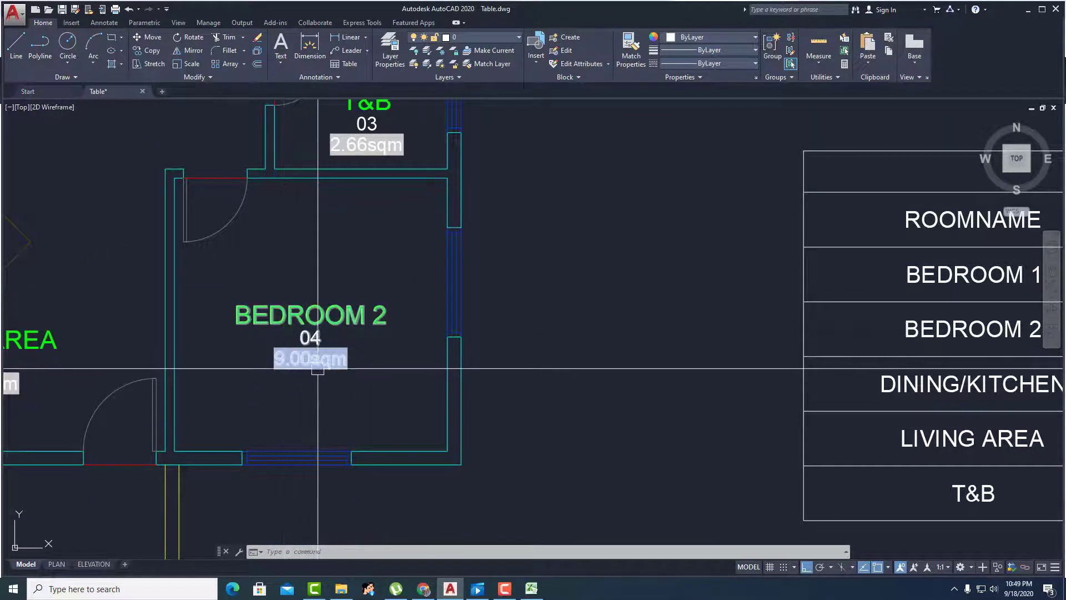
scroll(312, 372, "down", 2)
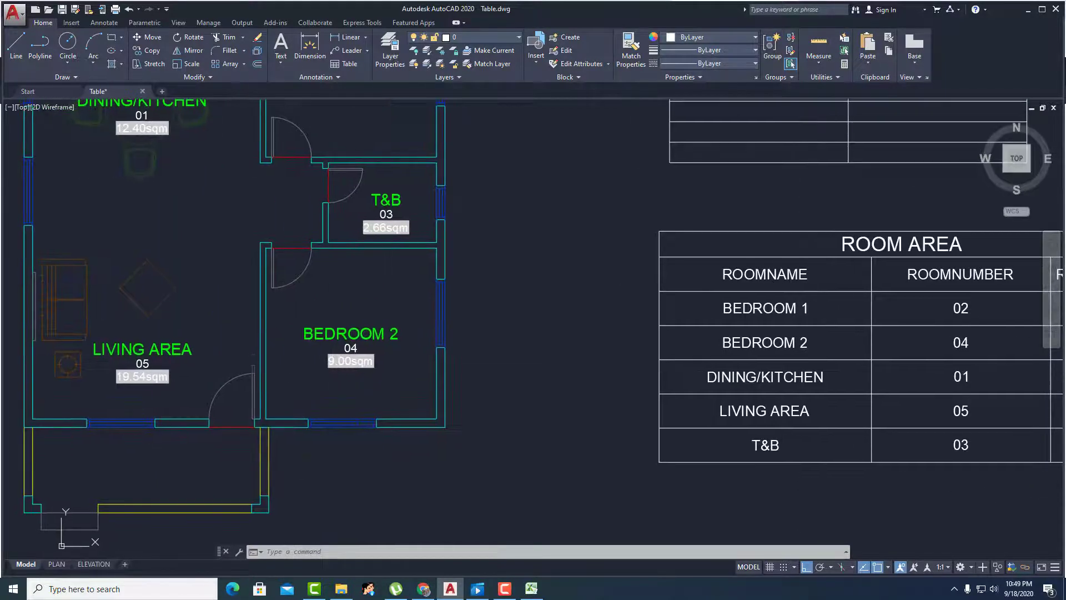
scroll(316, 371, "down", 3)
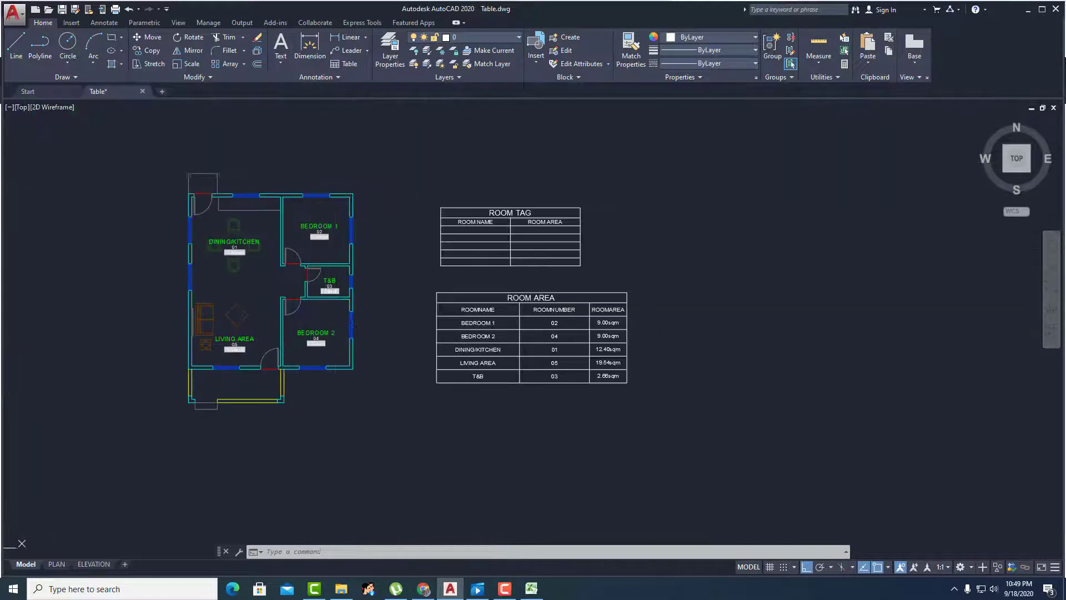
scroll(459, 348, "up", 2)
scroll(341, 340, "up", 2)
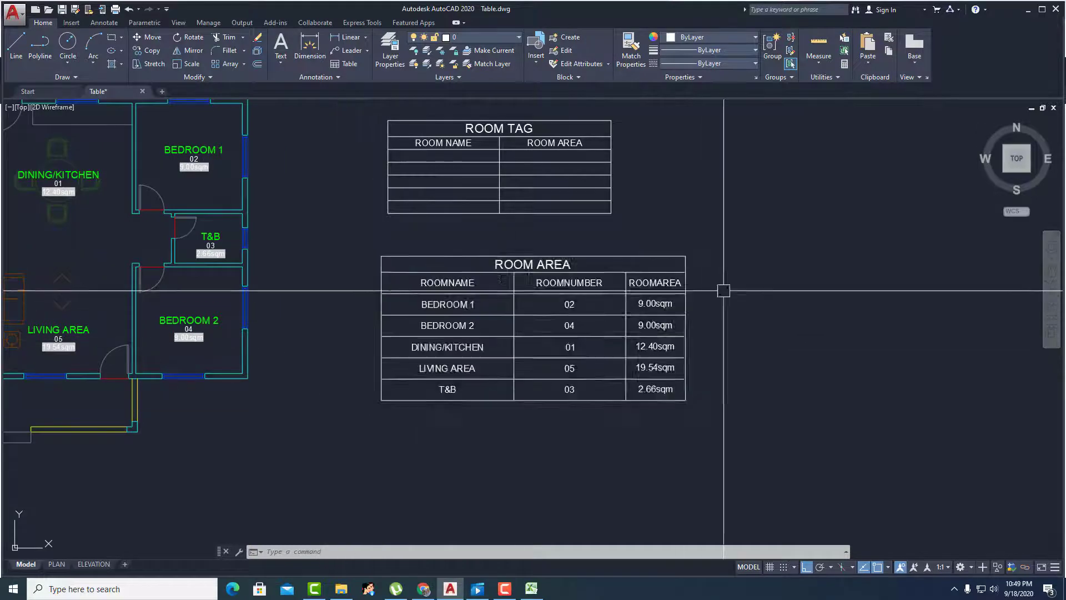
left_click(441, 298)
key("Escape")
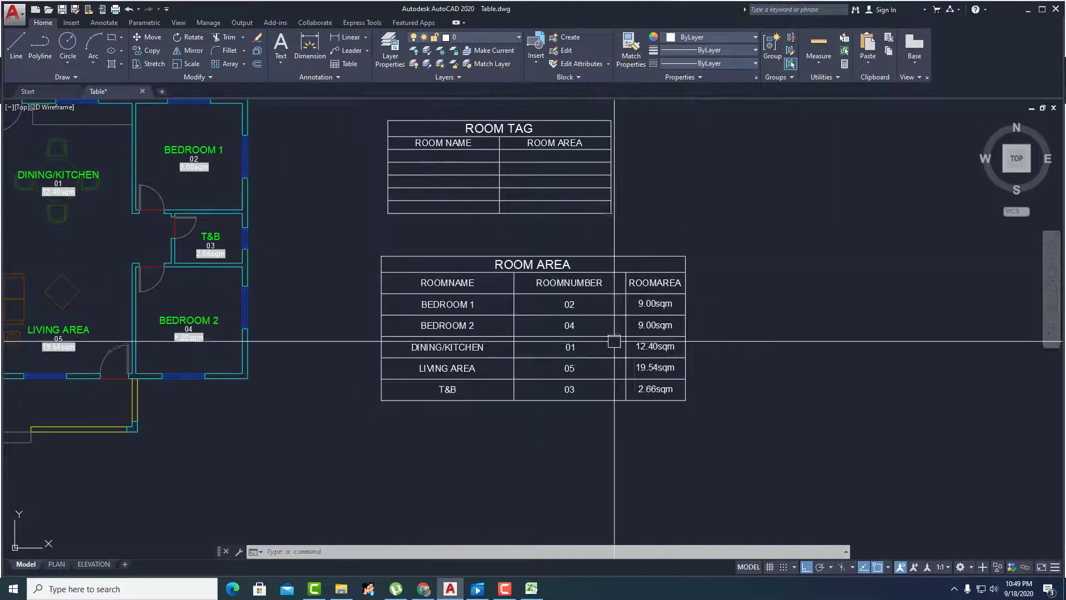
scroll(541, 332, "down", 2)
scroll(459, 316, "up", 1)
scroll(476, 309, "up", 2)
middle_click_drag(495, 292, 499, 309)
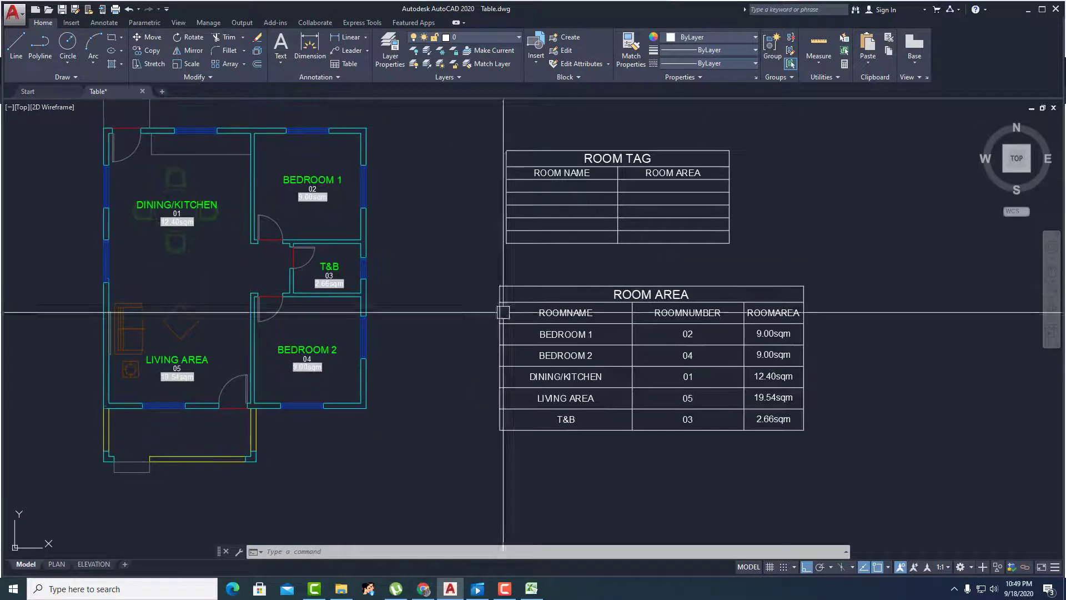
left_click(105, 26)
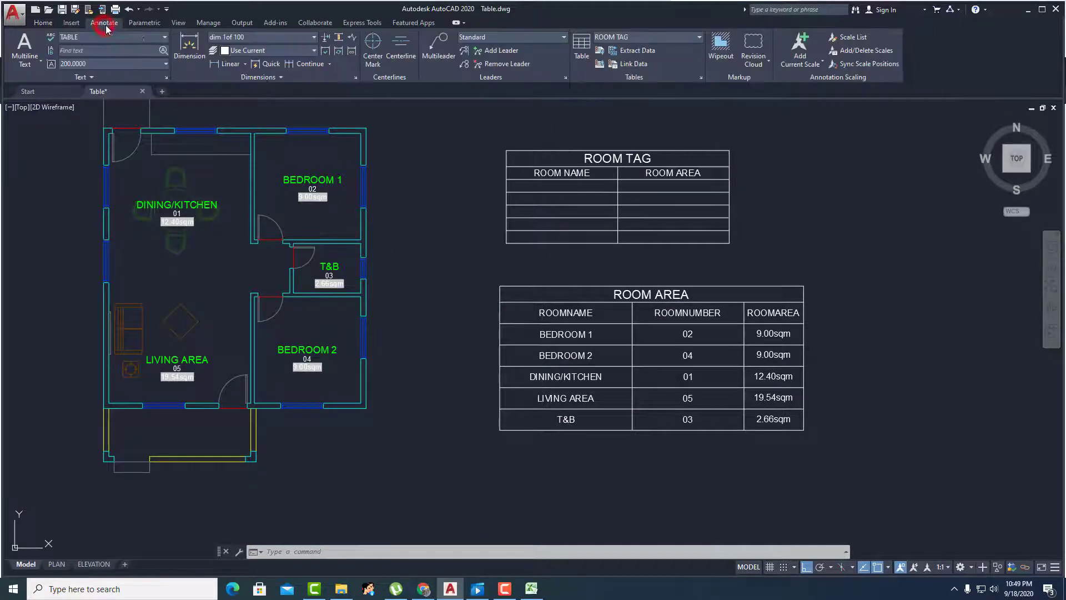
- Start Data Extraction to edit the existing TABLE.dxe extraction file
left_click(645, 51)
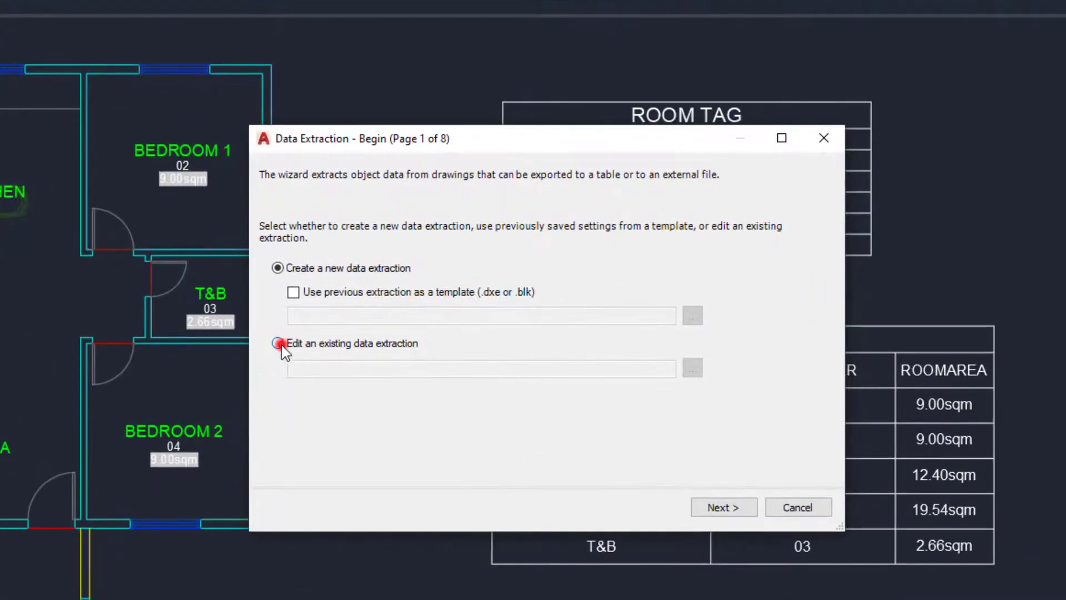
left_click(281, 344)
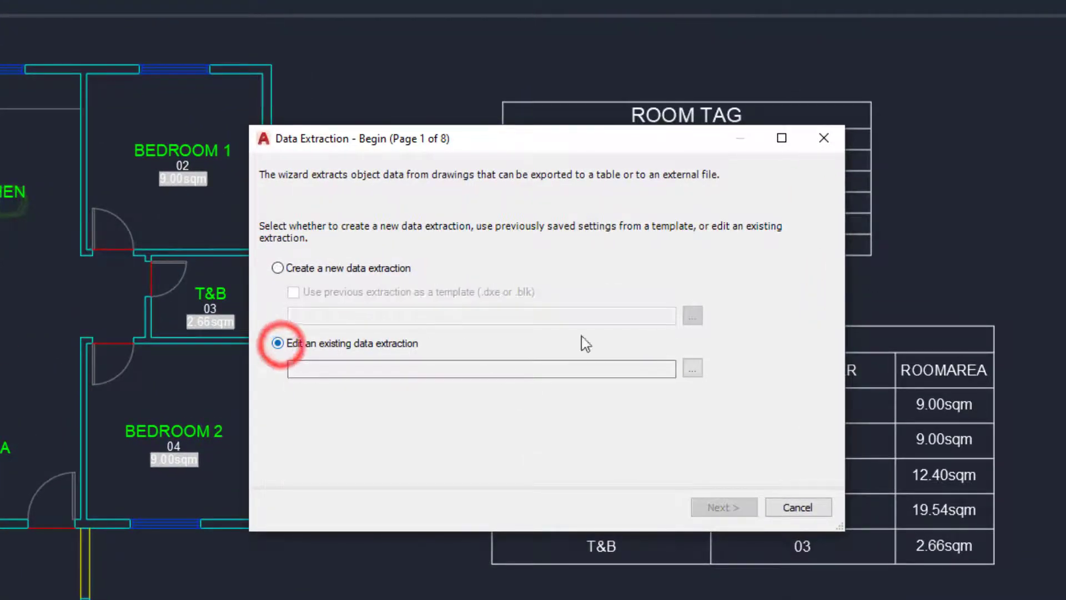
left_click(693, 369)
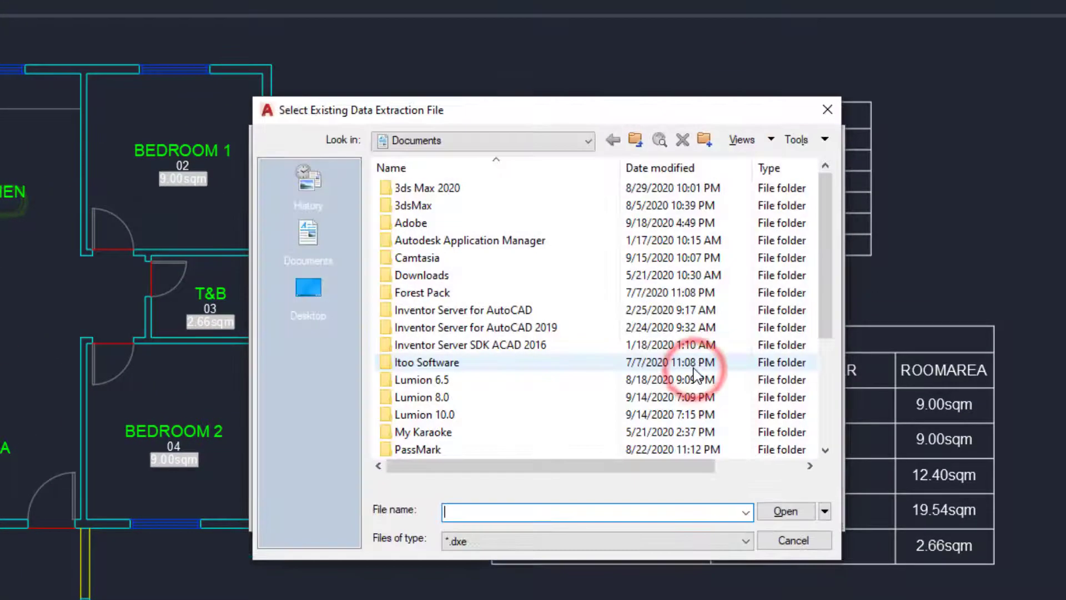
left_click_drag(822, 208, 839, 377)
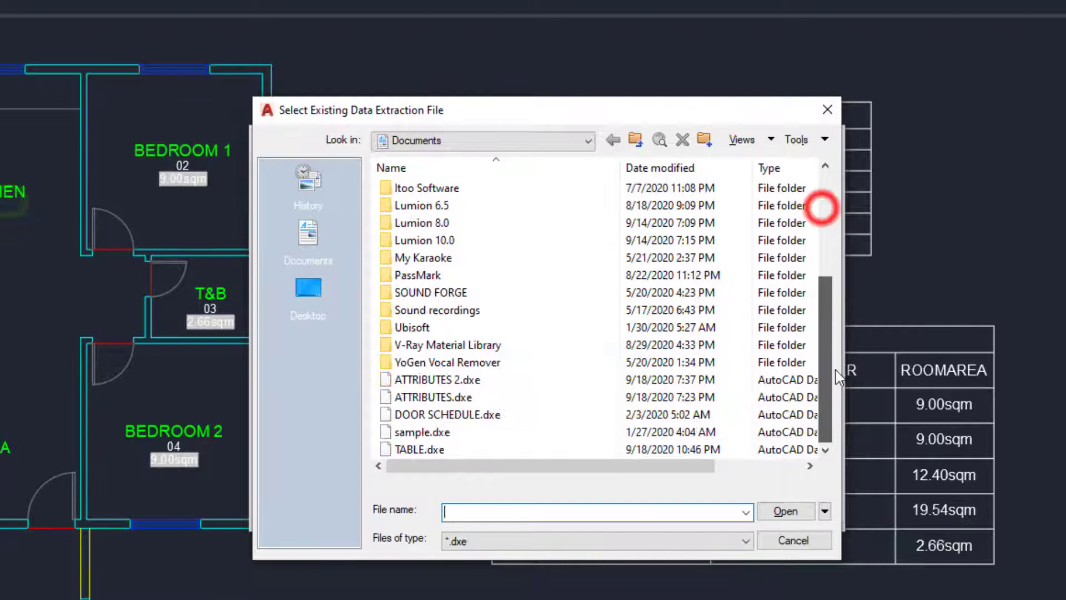
left_click(422, 449)
left_click(780, 512)
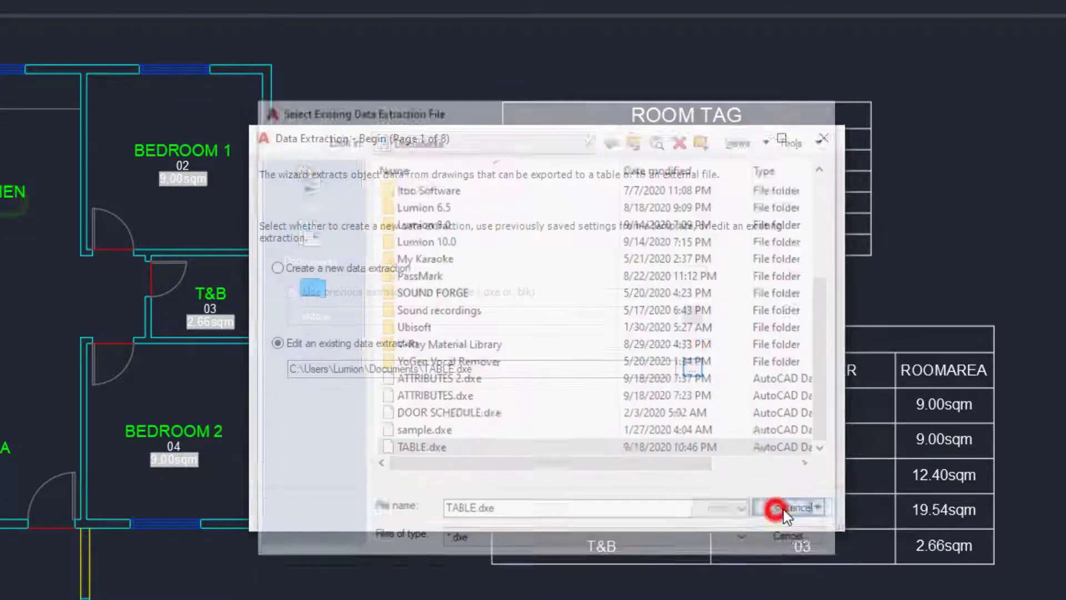
- Add FLOORFINISH to the extracted properties and finish the extraction wizard
left_click(720, 507)
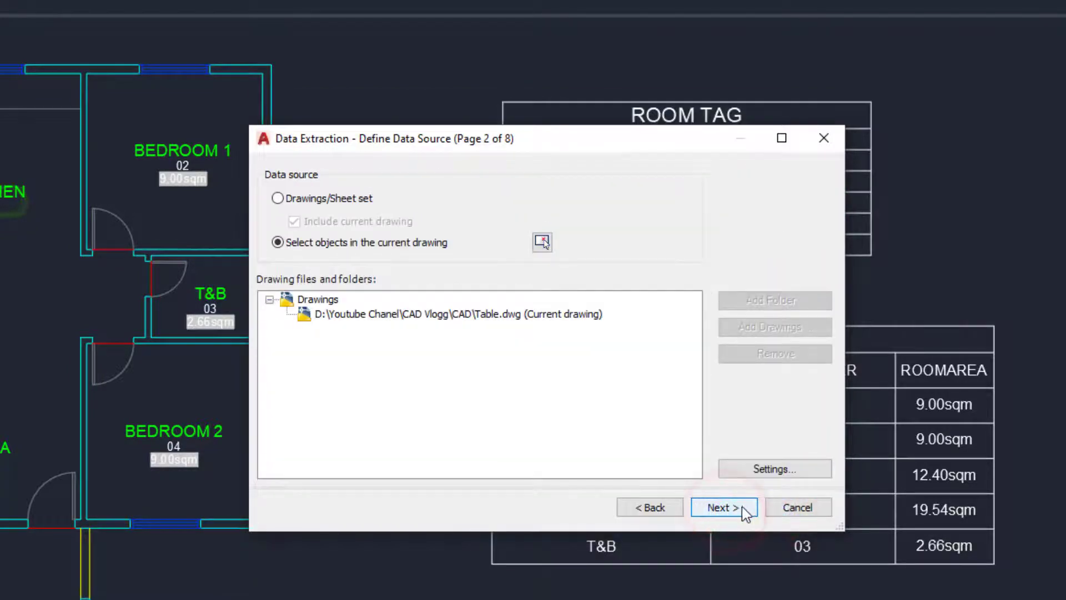
left_click(741, 508)
left_click(741, 508)
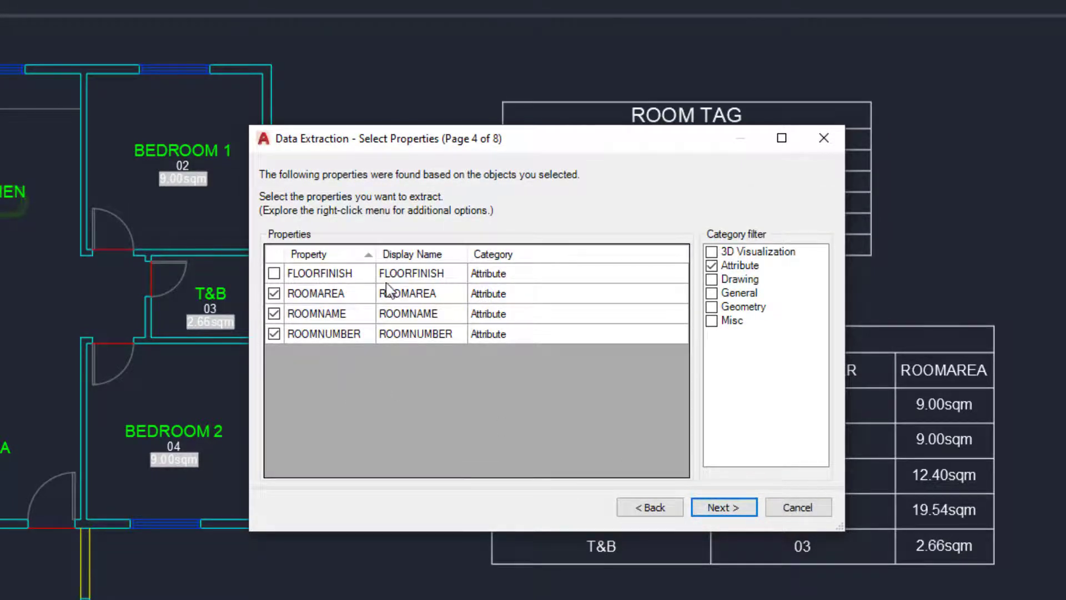
left_click(273, 274)
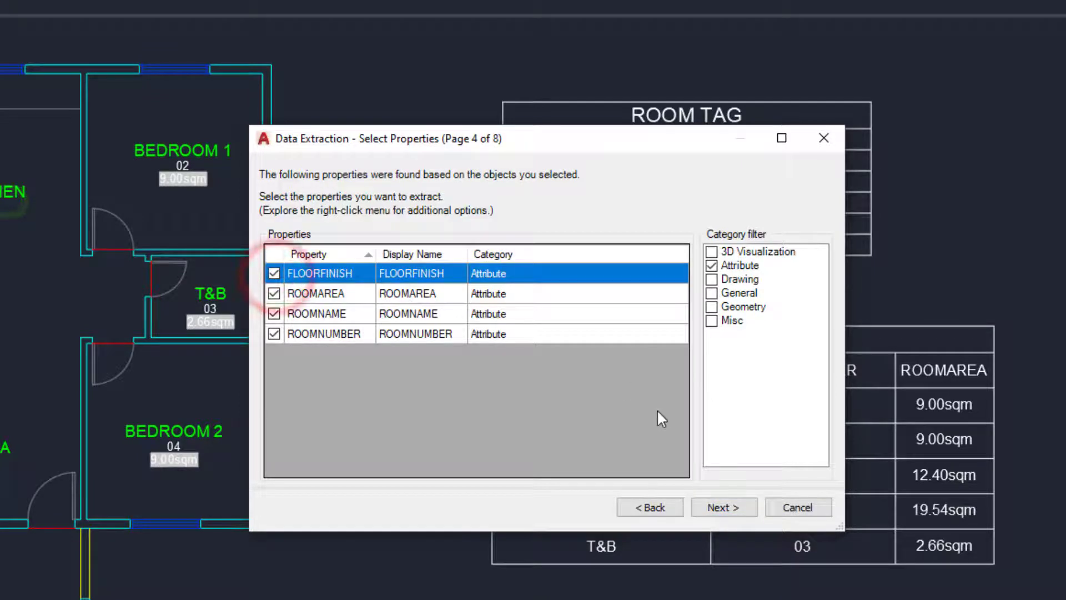
left_click(735, 510)
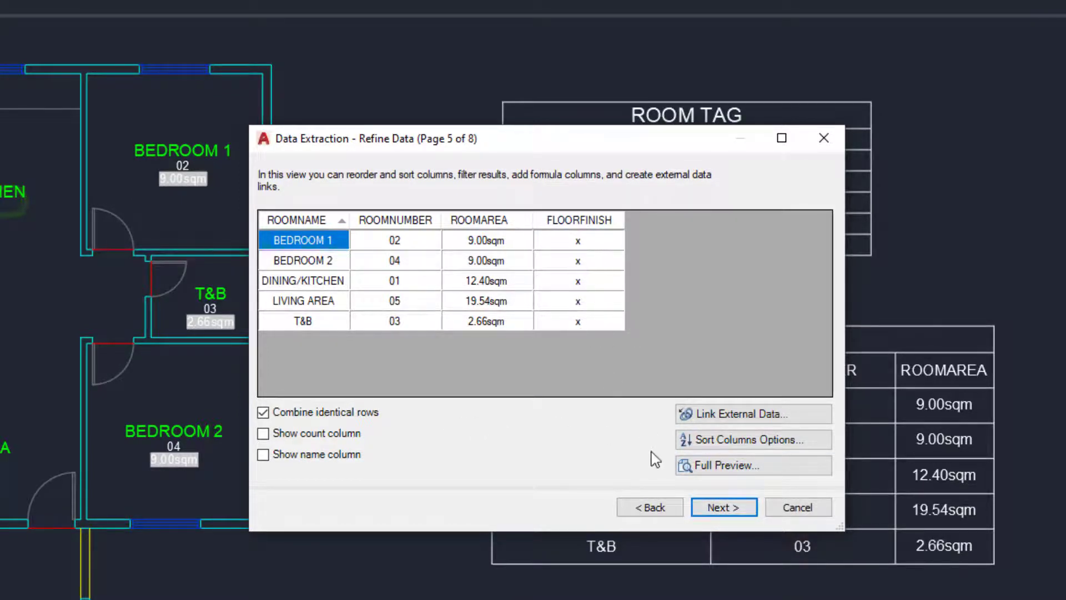
left_click(729, 508)
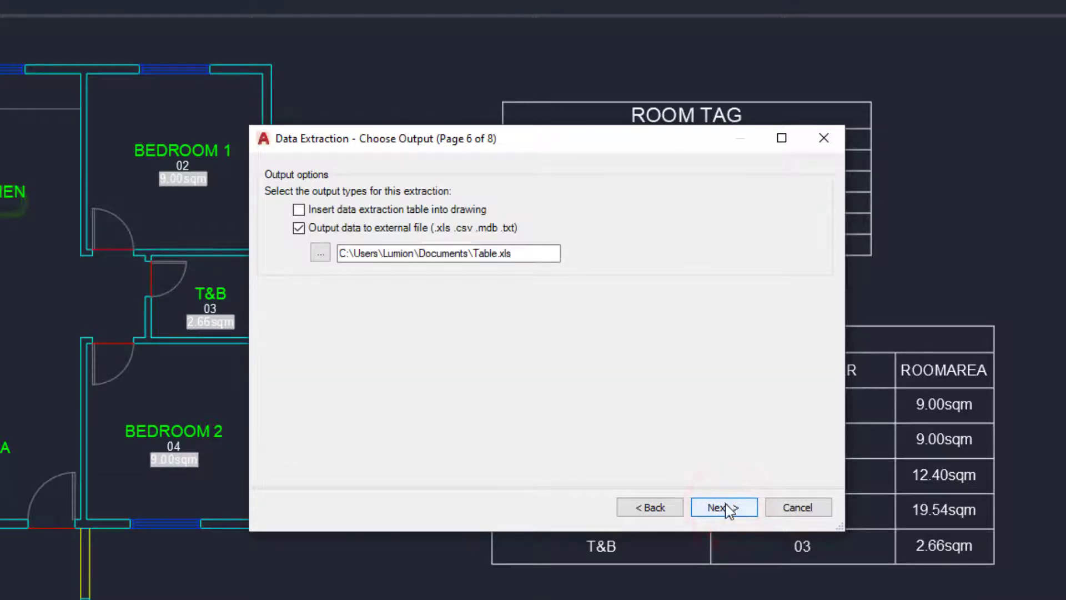
left_click_drag(518, 147, 579, 146)
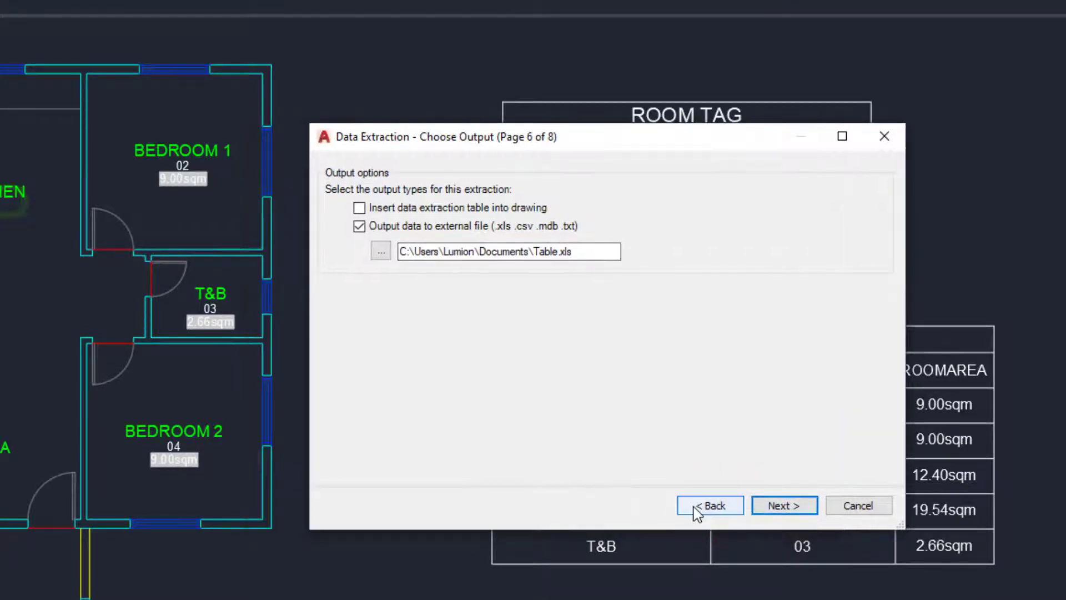
left_click(795, 506)
left_click(799, 505)
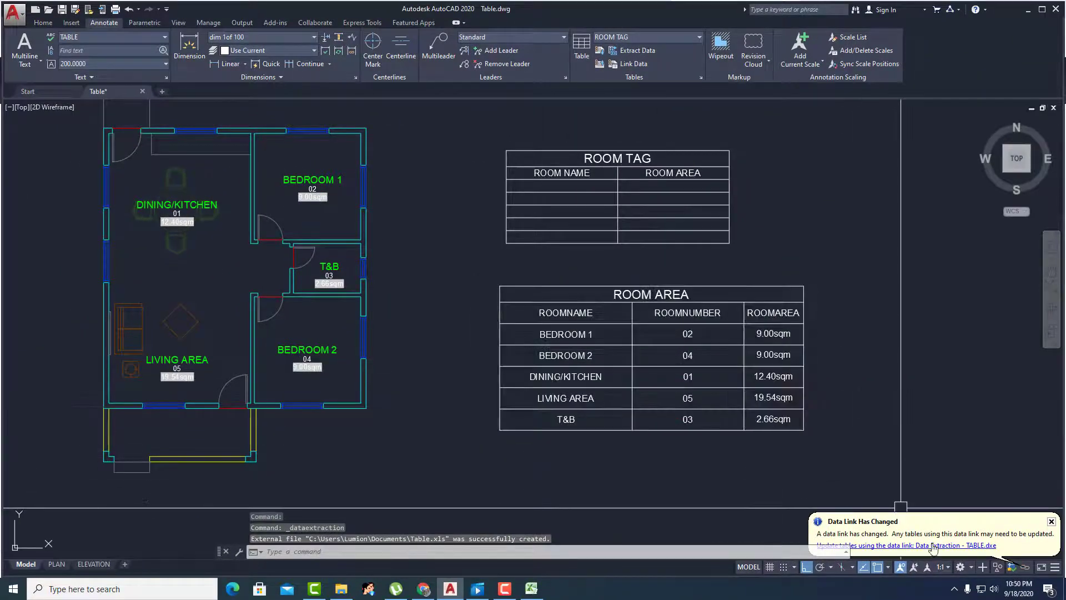
- Update the linked ROOM AREA table from the changed data extraction
left_click(933, 549)
scroll(753, 388, "down", 2)
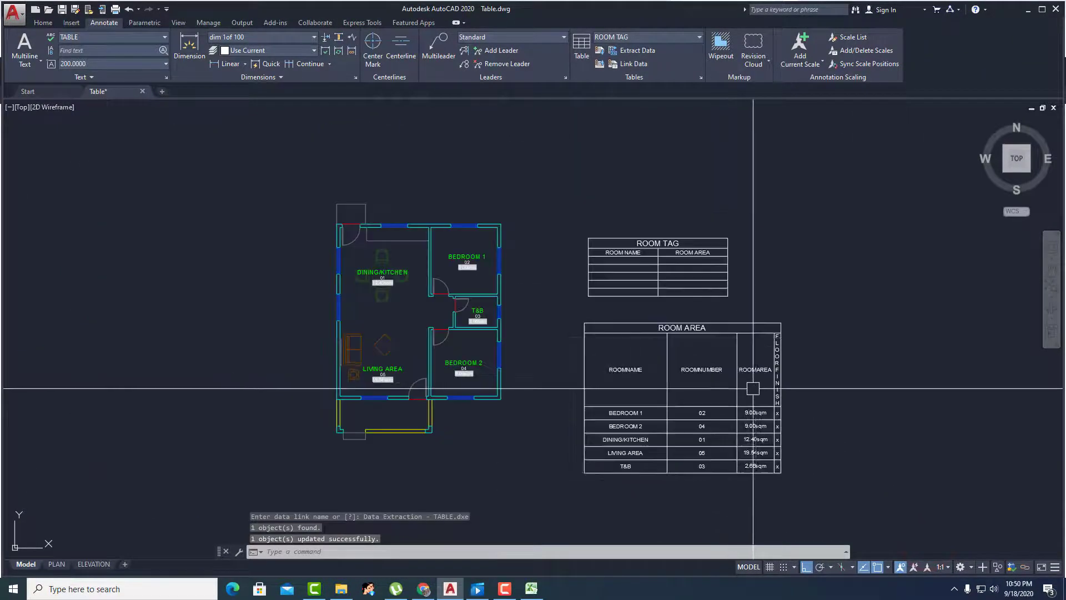
left_click(796, 428)
left_click(780, 472)
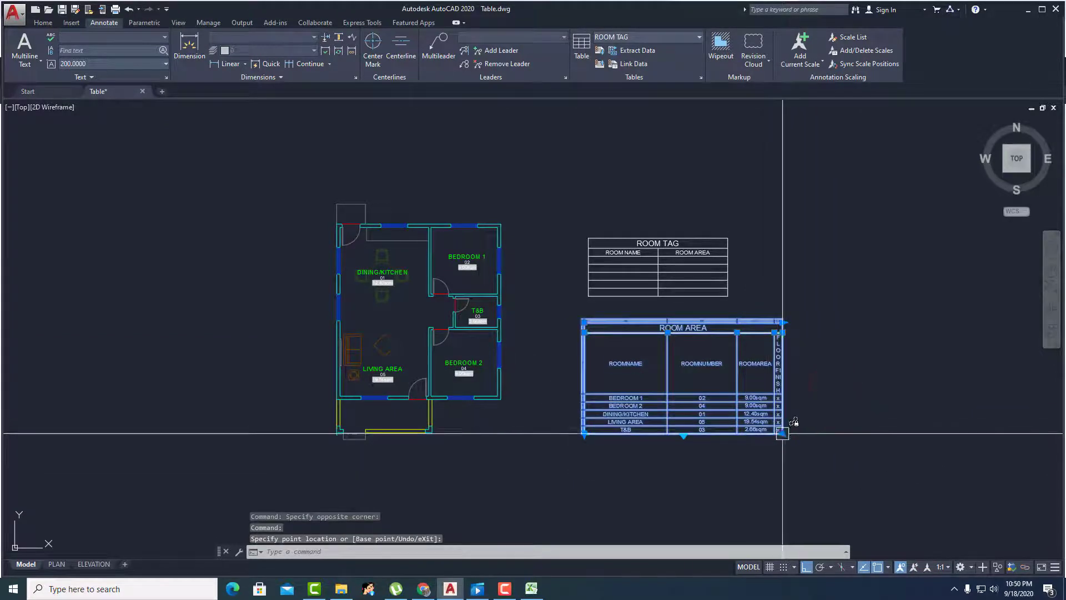
left_click(782, 433)
left_click(837, 370)
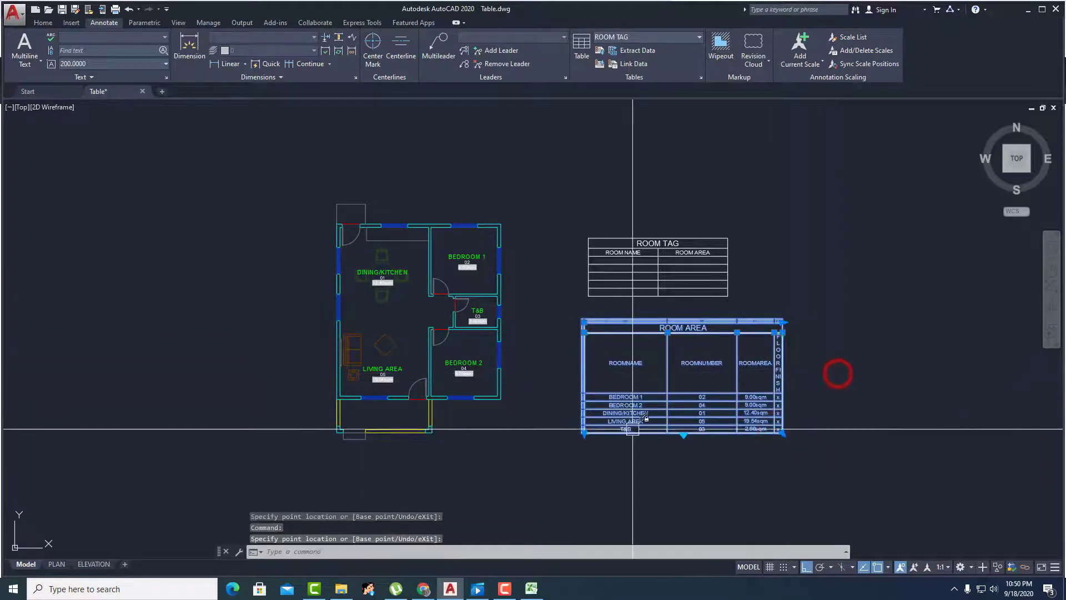
key("Escape")
- Shrink the tall header row of the ROOM AREA table
left_click(583, 429)
left_click(578, 355)
scroll(437, 380, "up", 2)
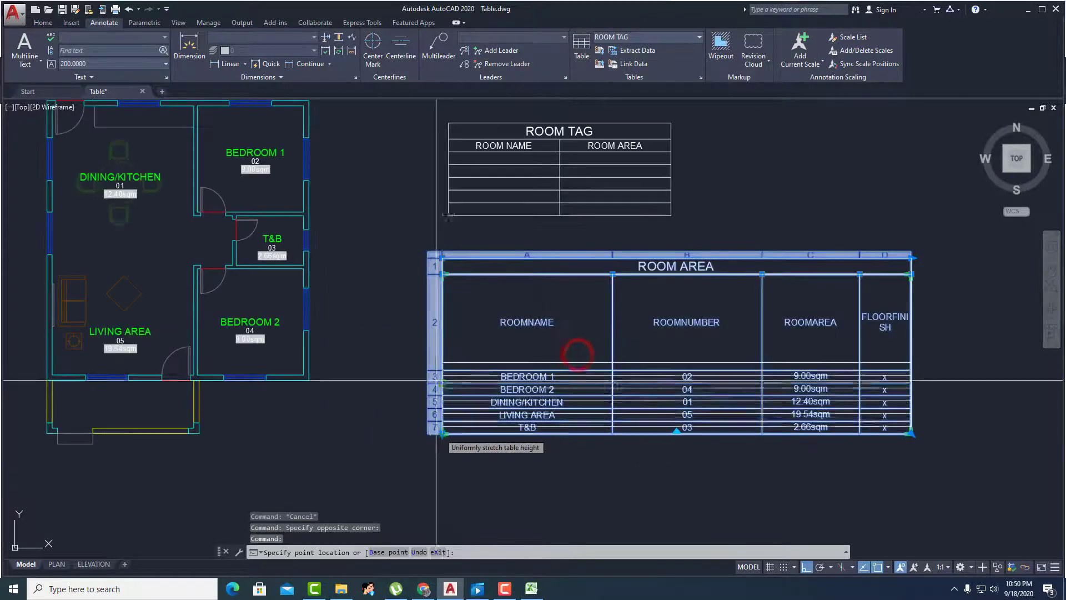
left_click(422, 339)
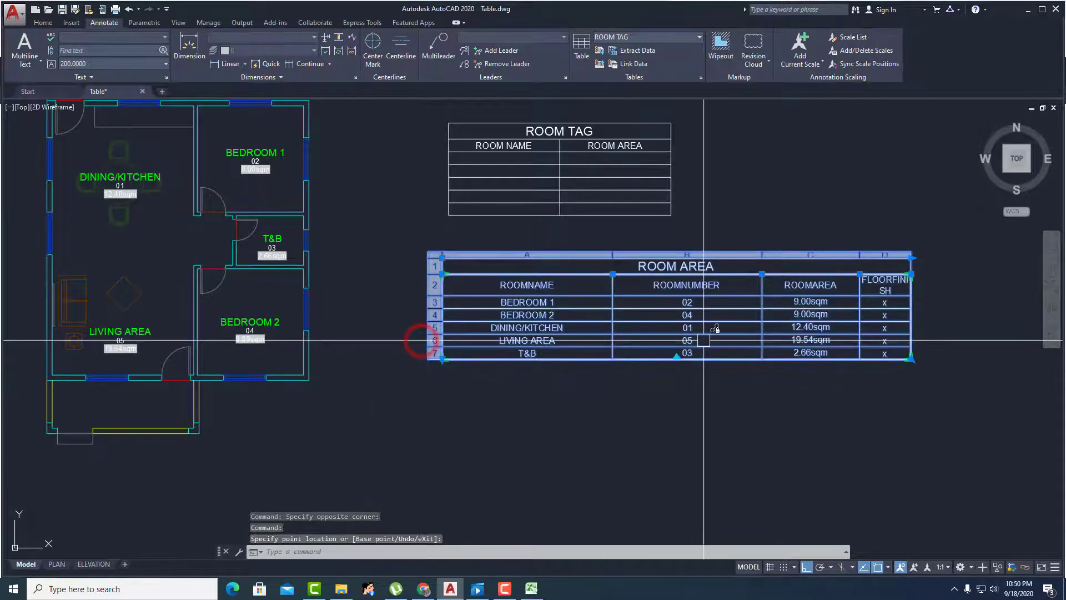
key("Escape")
key("Escape")
scroll(637, 357, "up", 1)
scroll(809, 333, "up", 1)
scroll(840, 318, "down", 2)
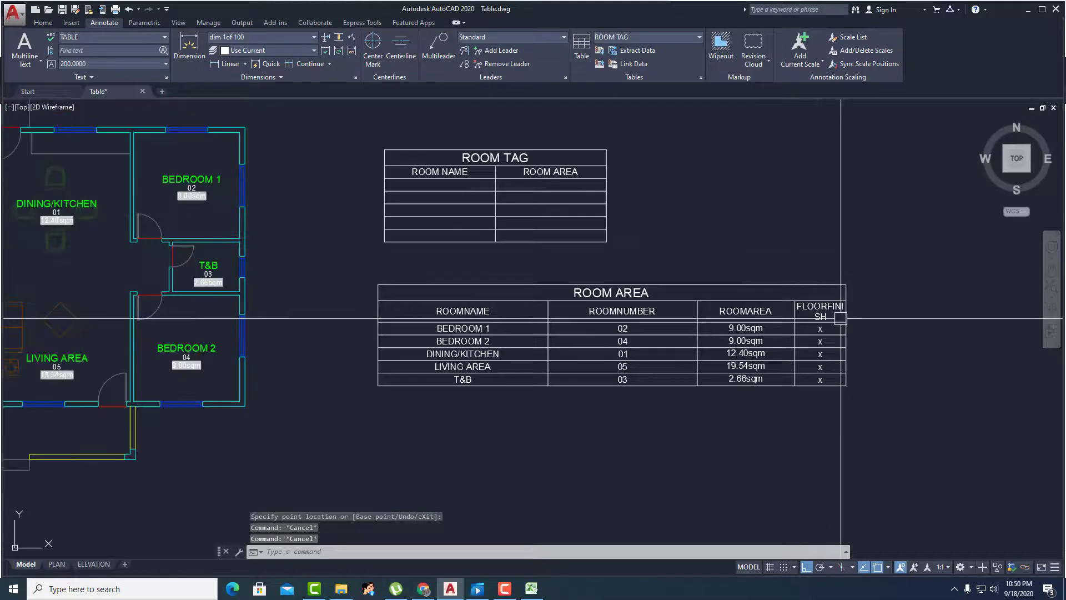
- Widen the ROOM AREA table so the FLOORFINISH header fits
left_click(841, 318)
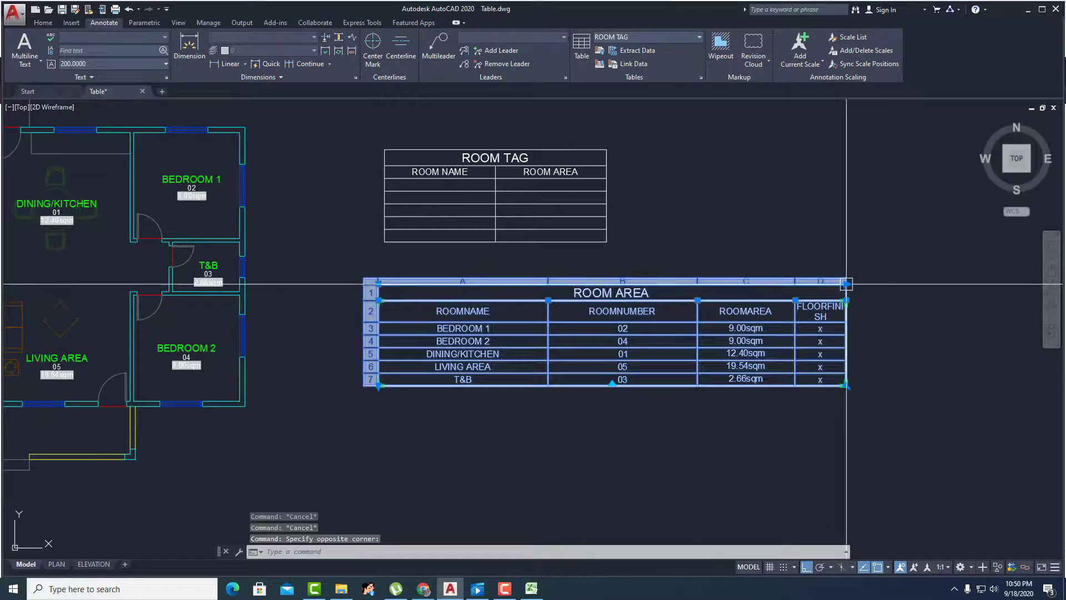
left_click(846, 284)
left_click(885, 264)
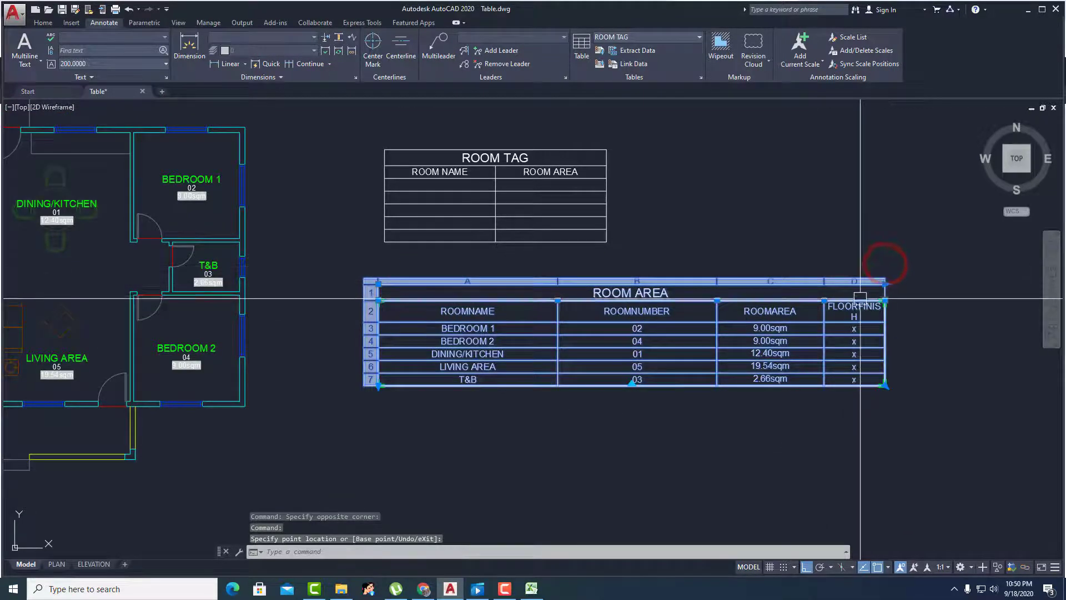
scroll(860, 298, "down", 2)
key("Escape")
key("Escape")
scroll(500, 255, "up", 2)
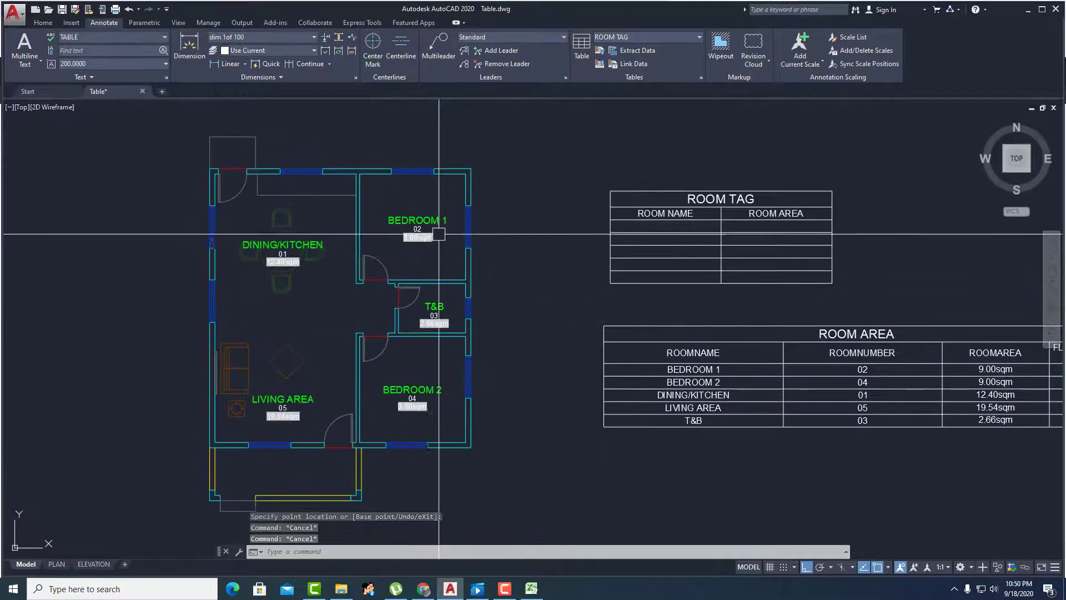
- Set parquet as the floor finish for the BEDROOM 1 and BEDROOM 2 tags
double_click(422, 223)
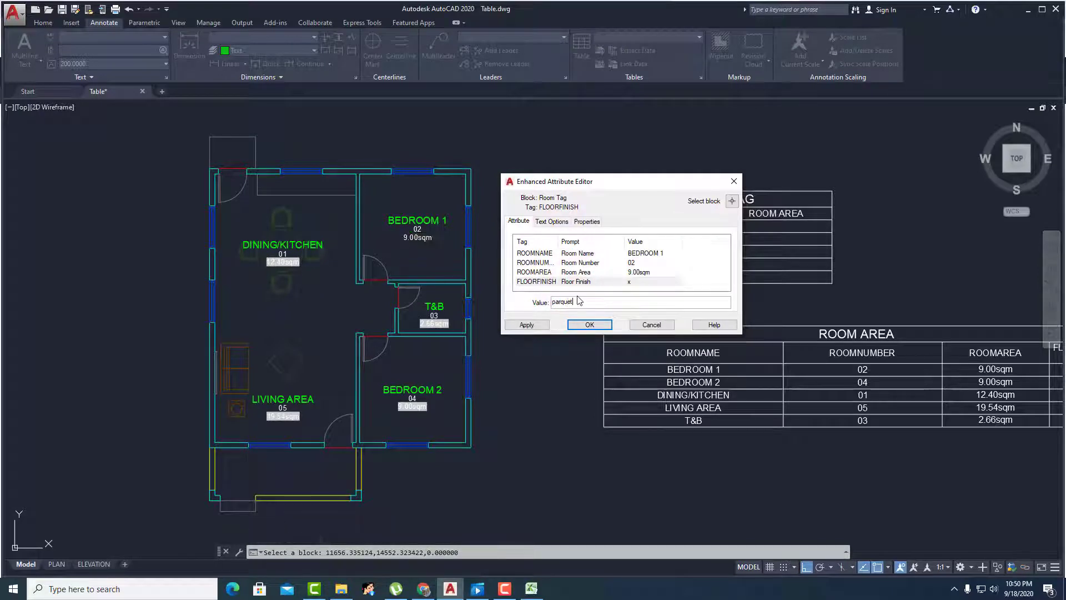
left_click(590, 325)
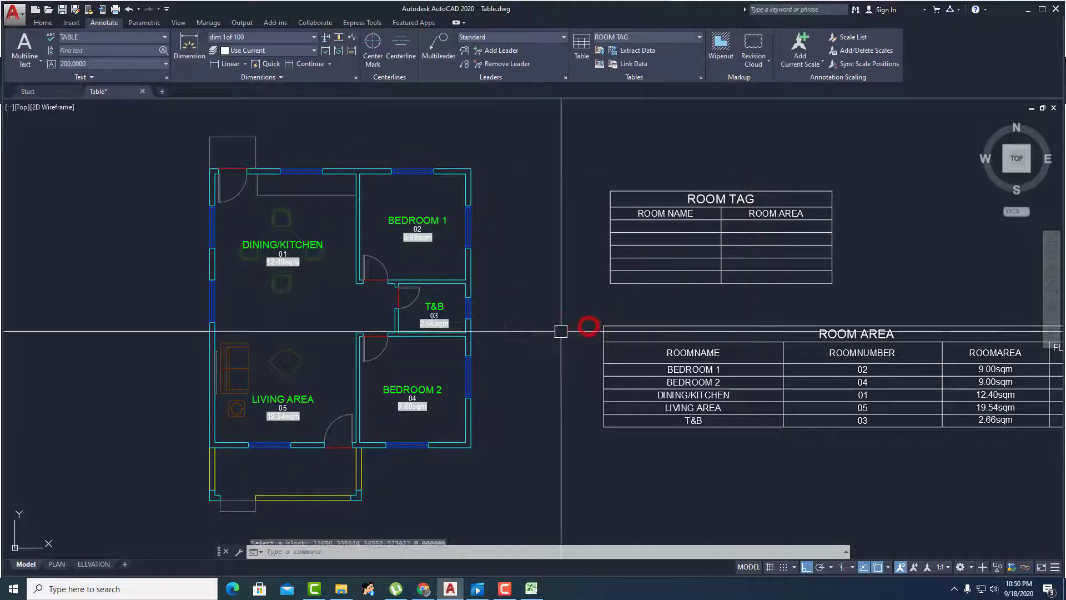
double_click(419, 390)
left_click(579, 282)
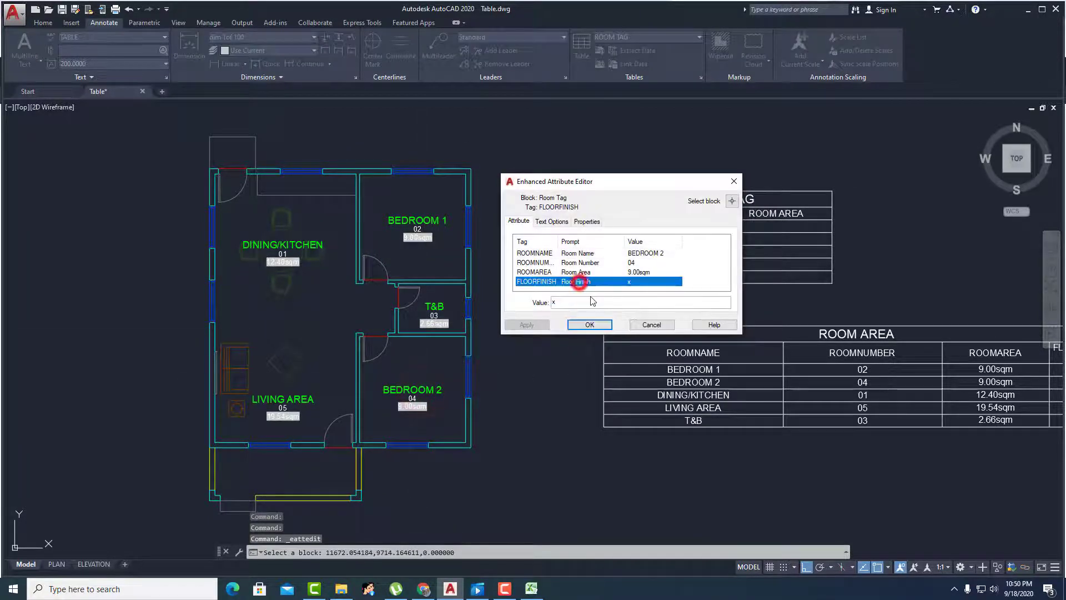
left_click(590, 325)
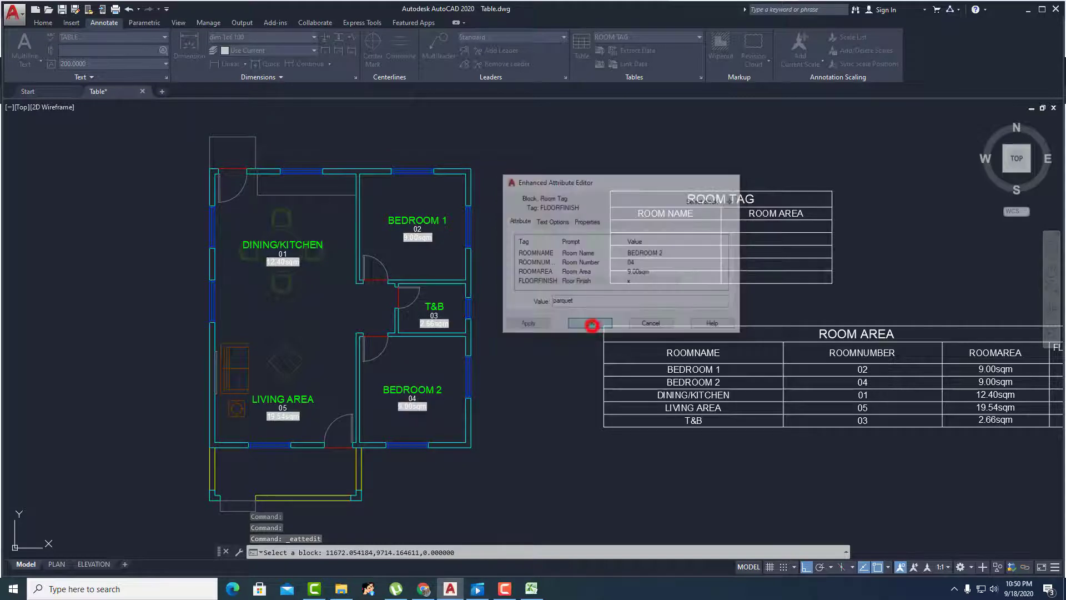
- Enter the floor finish value for the T&B room tag
middle_click_drag(424, 320, 447, 298)
scroll(447, 297, "up", 2)
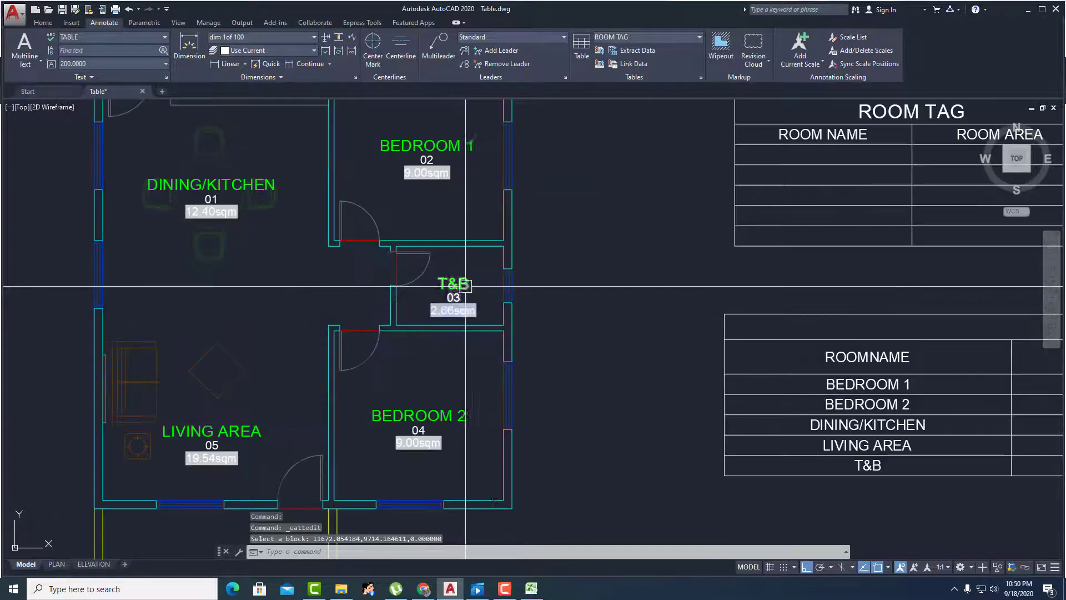
scroll(452, 307, "down", 2)
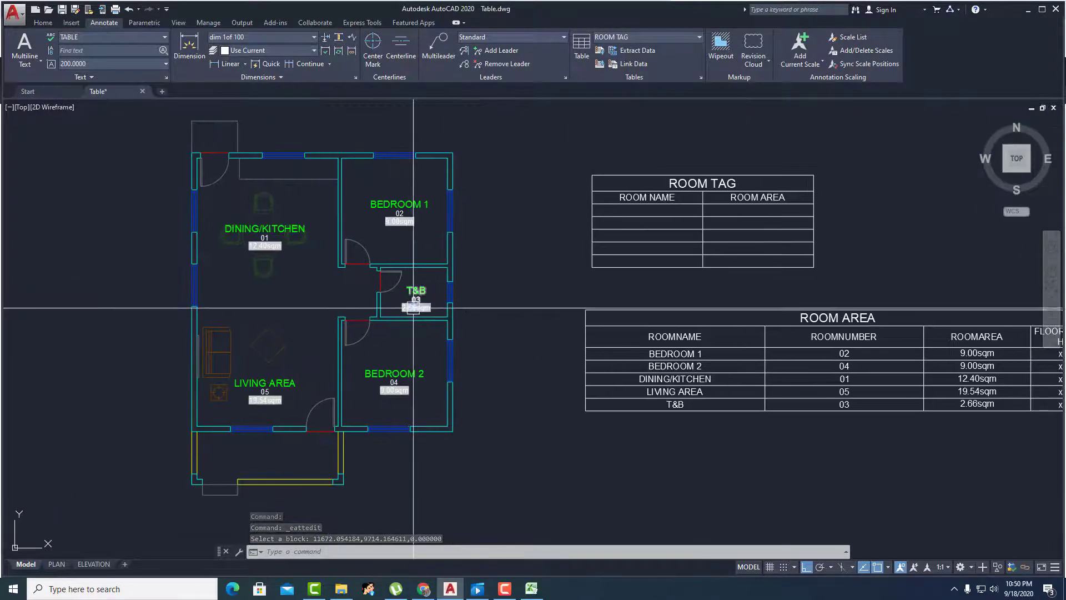
scroll(435, 309, "up", 2)
scroll(410, 278, "up", 1)
left_click(416, 276)
double_click(416, 276)
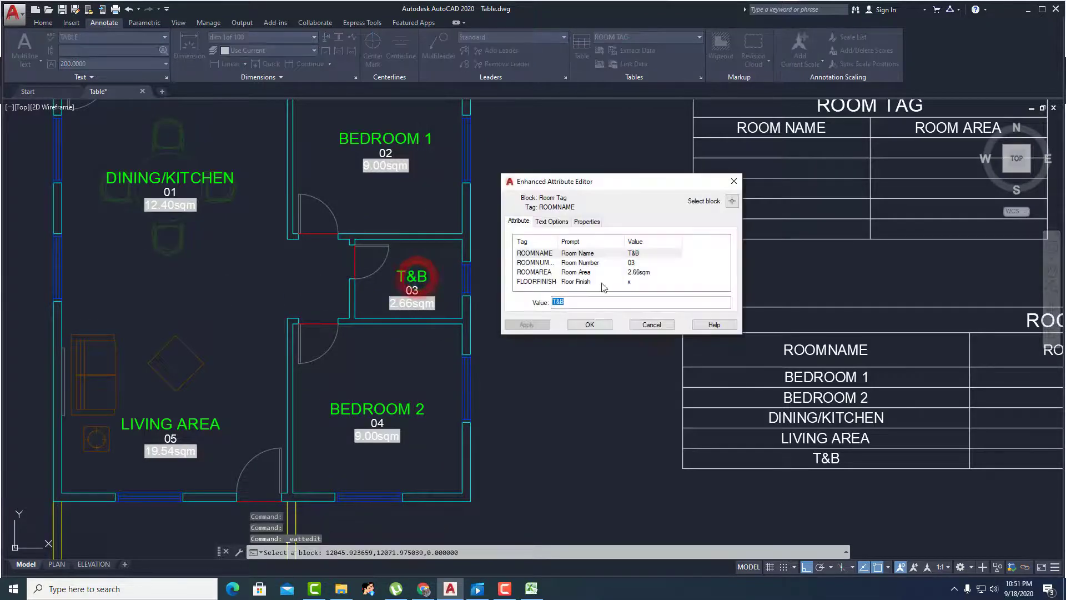
left_click(626, 282)
type("300 x 300 tiles")
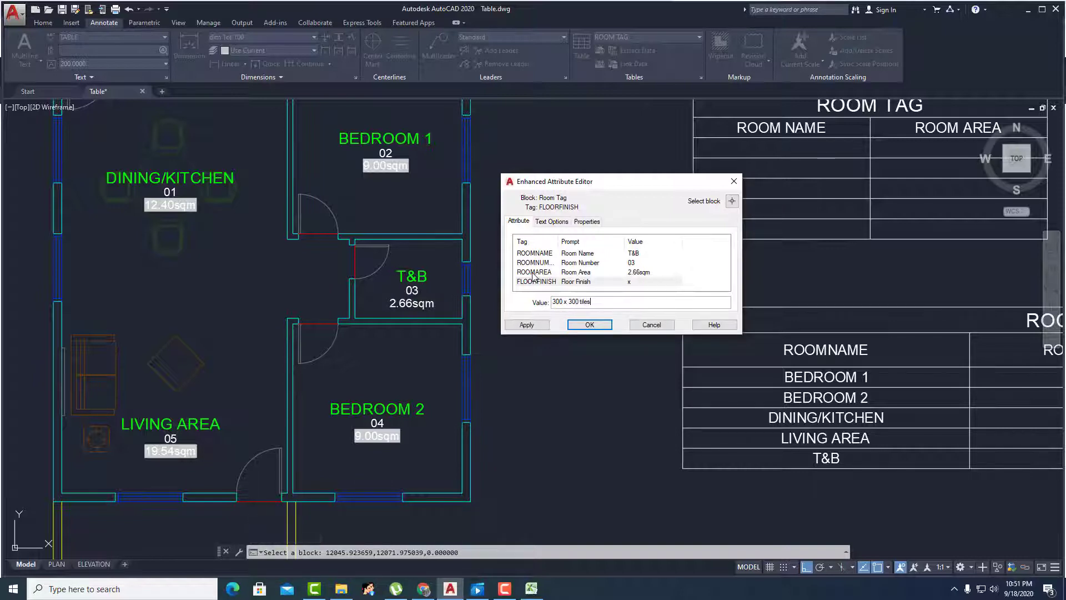
left_click(587, 325)
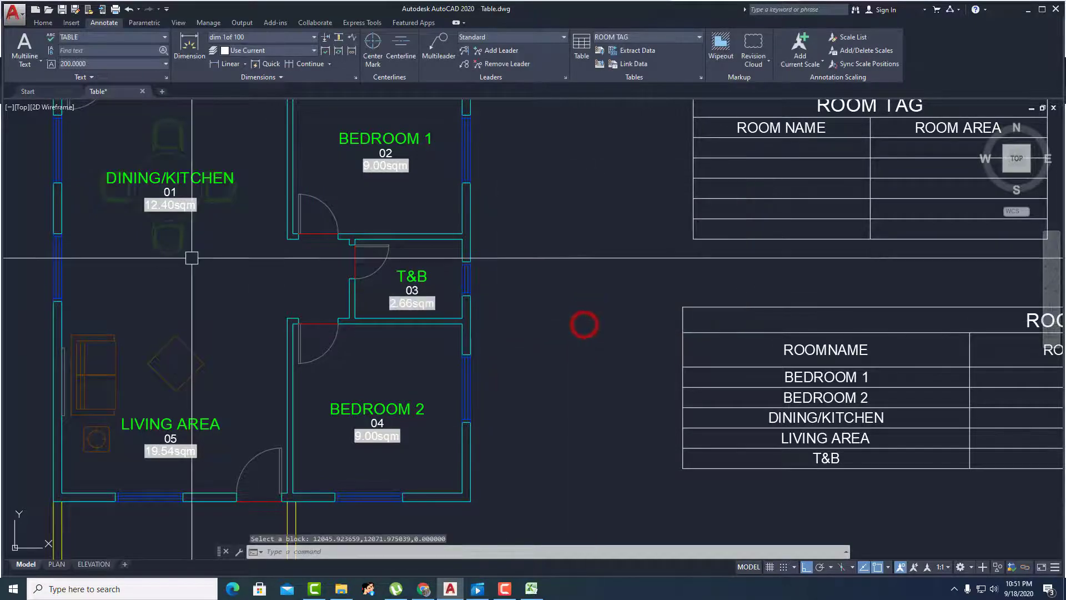
- Set DINING/KITCHEN's floor finish to 600 x 600 tiles and fill in LIVING AREA's finish
double_click(167, 201)
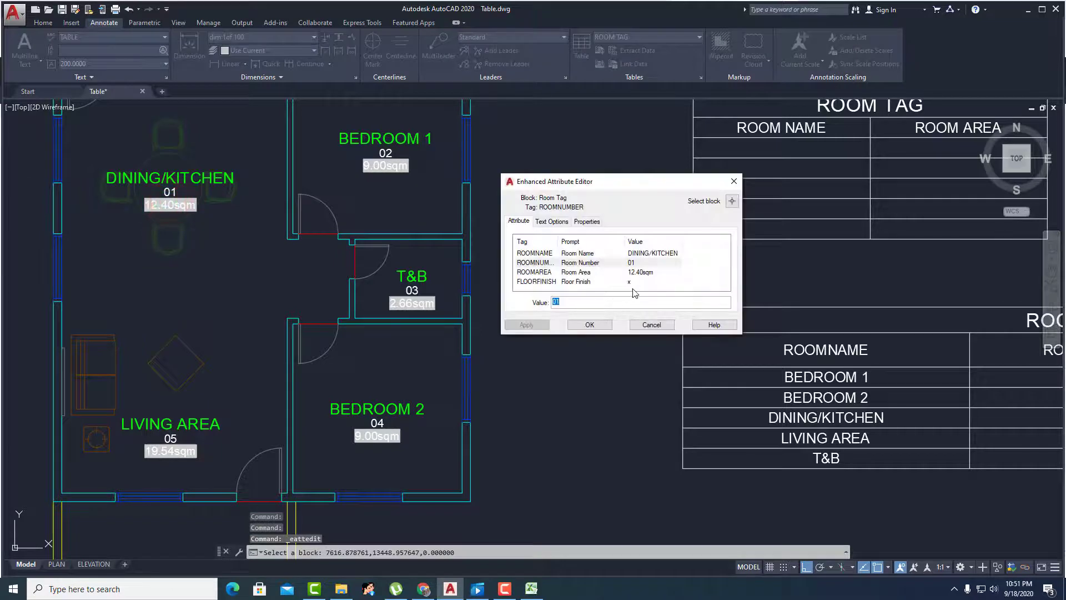
left_click(632, 283)
type("600 x 600 tiles")
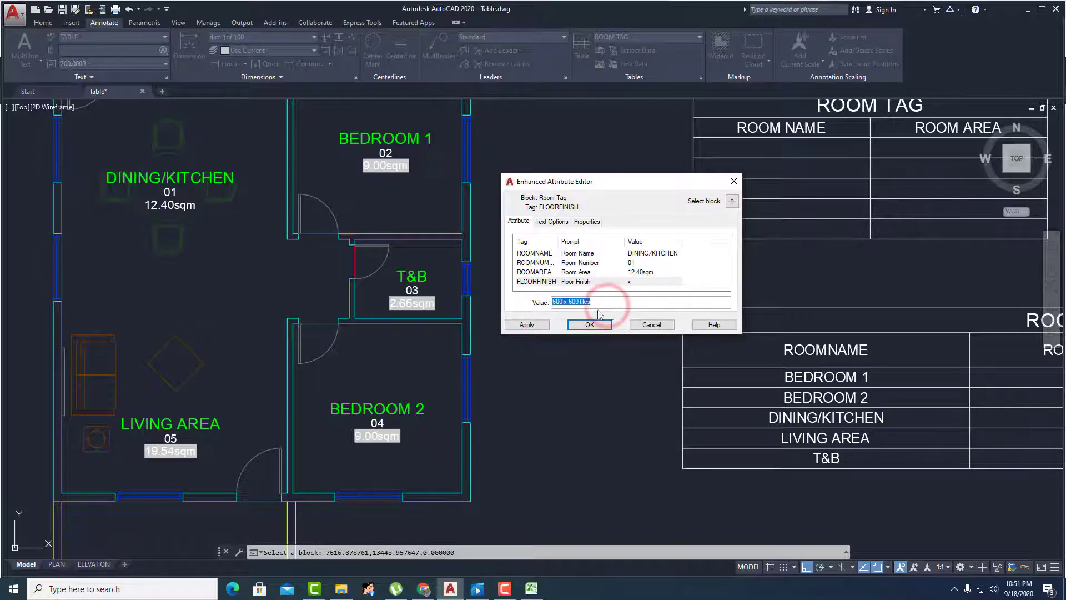
left_click(590, 324)
double_click(171, 447)
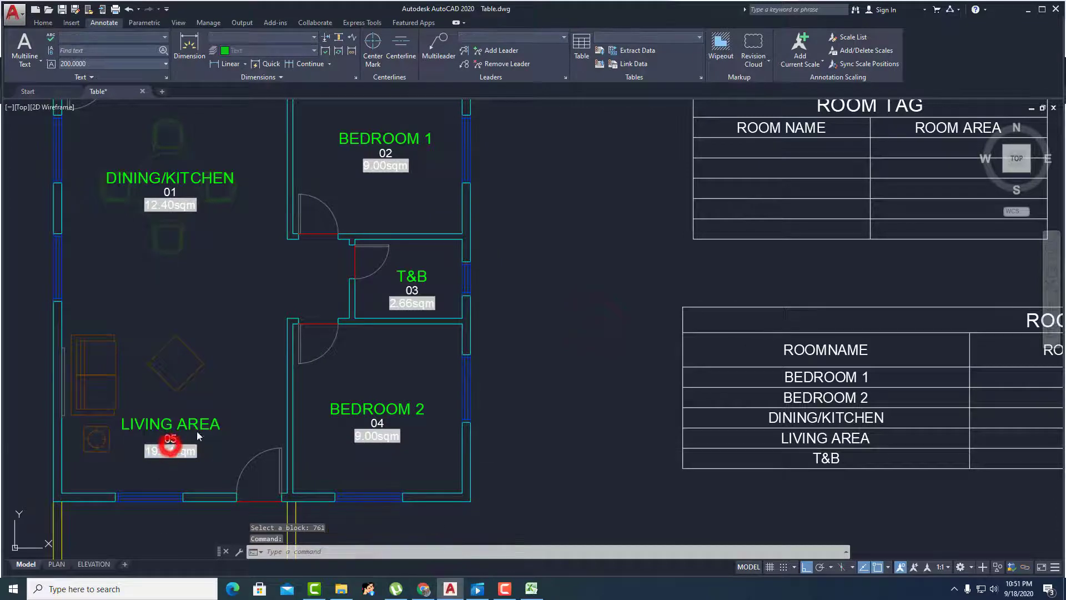
left_click(584, 282)
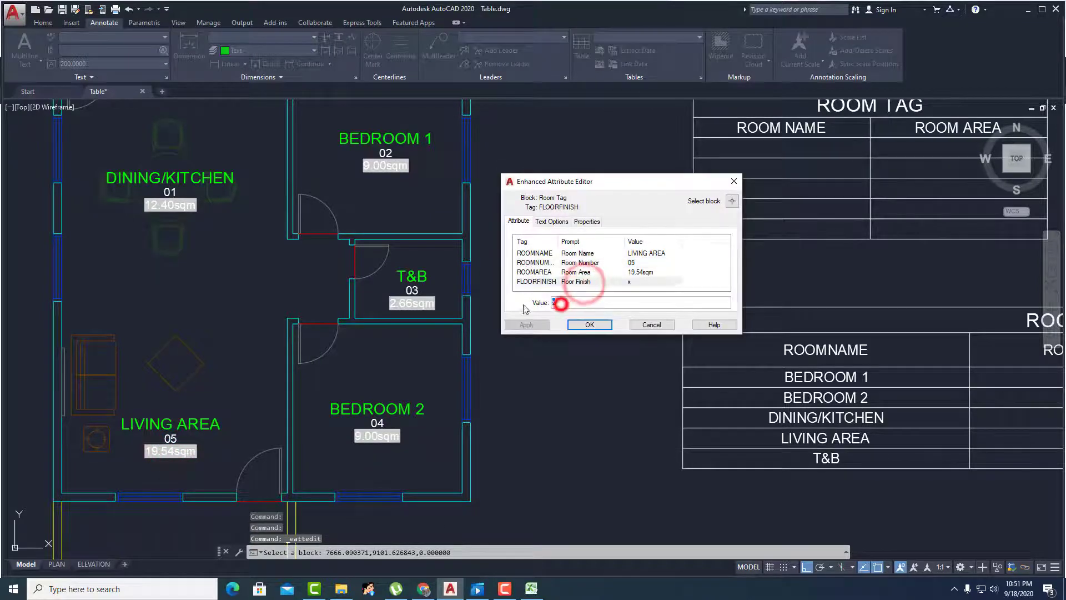
type("600 x 600 tiles")
left_click(589, 324)
scroll(578, 305, "down", 5)
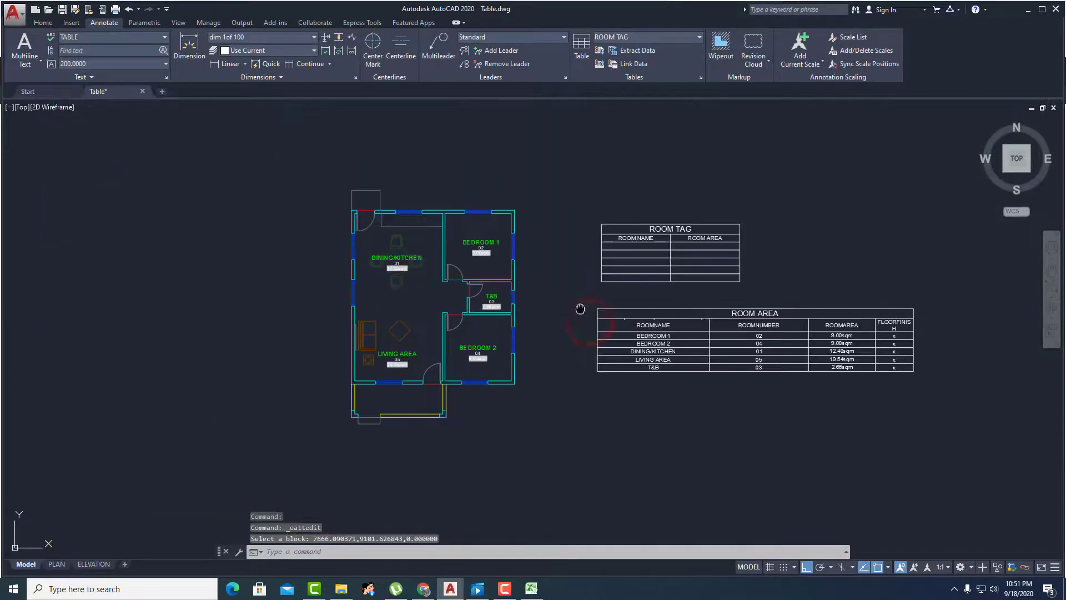
scroll(553, 303, "up", 5)
middle_click_drag(552, 303, 488, 349)
left_click(524, 326)
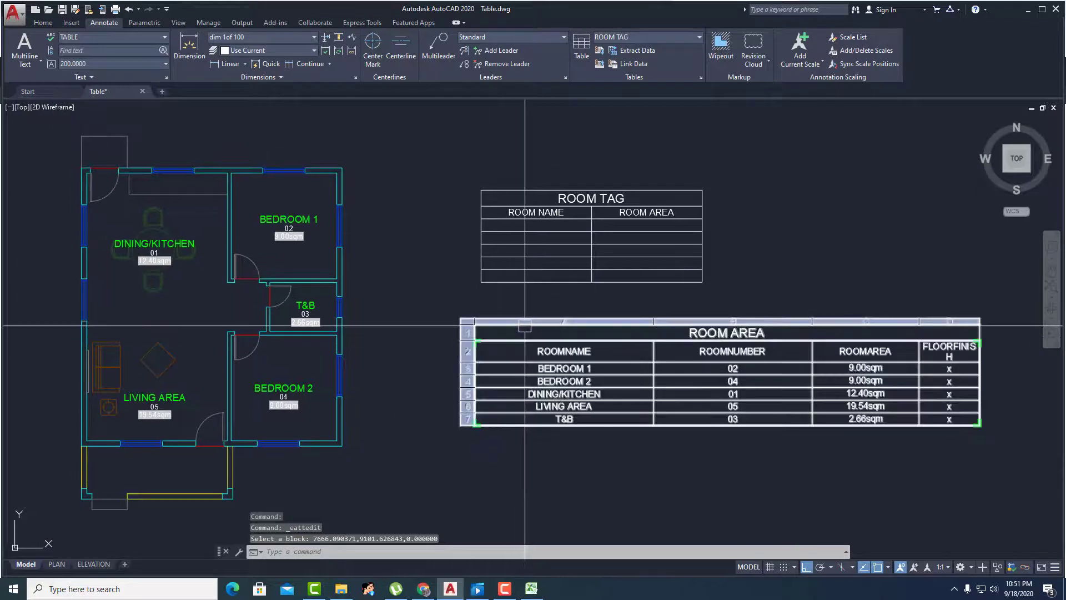
- Save the drawing and update the ROOM AREA table's data link
key("ctrl+s")
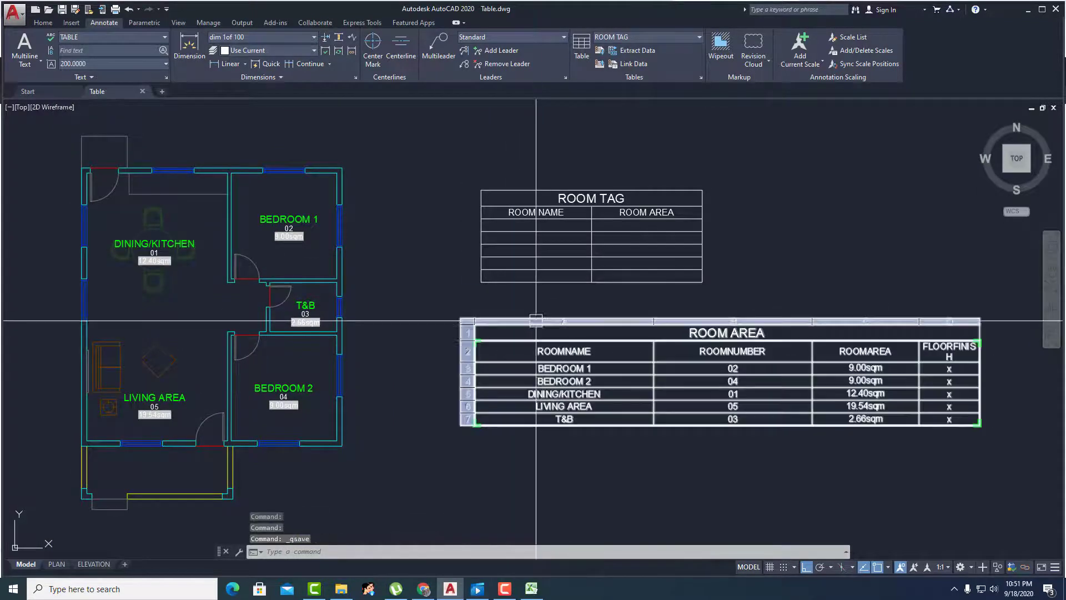
left_click(535, 321)
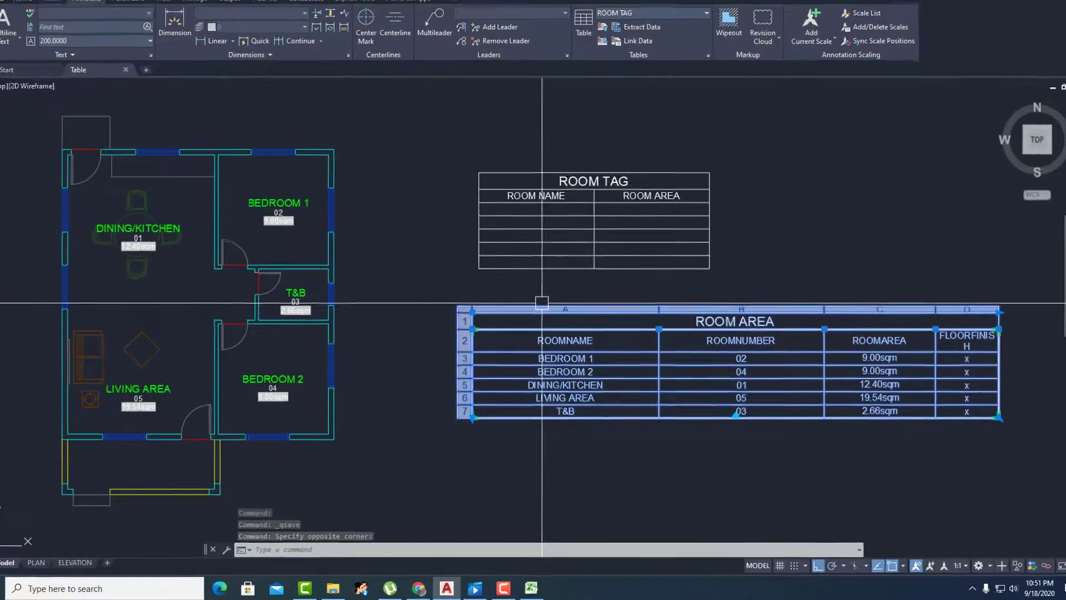
right_click(541, 303)
mouse_move(593, 264)
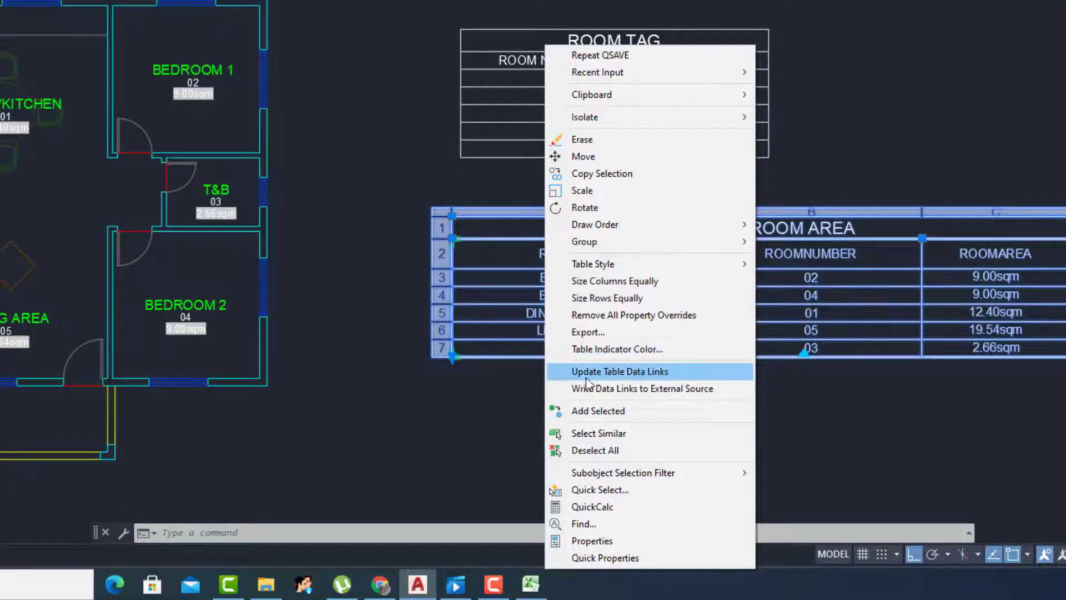
left_click(633, 372)
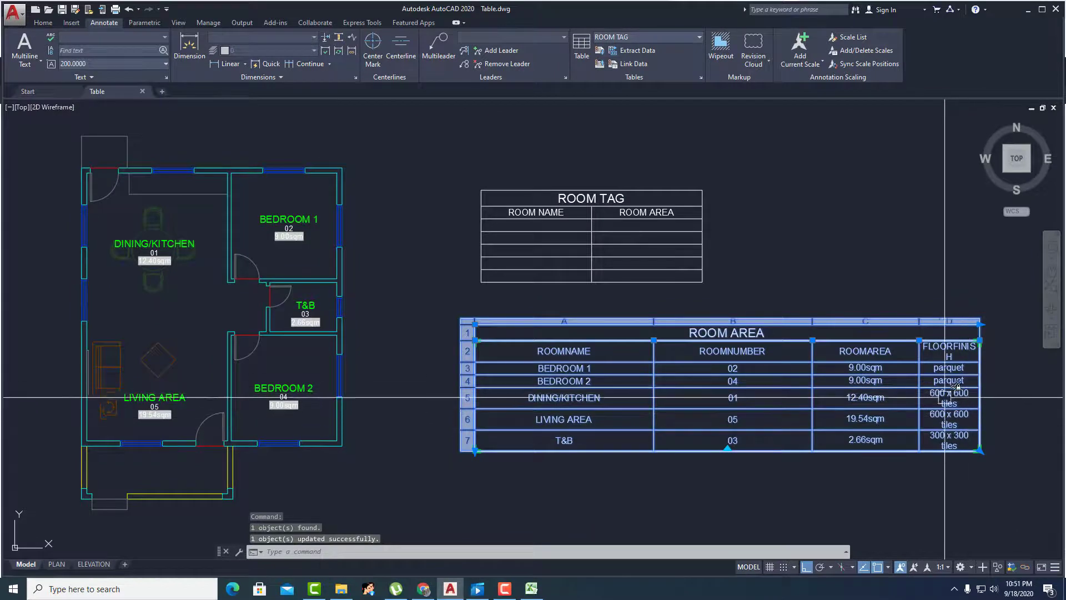
- Widen the ROOM AREA table so each FLOORFINISH value fits on one line
middle_click_drag(956, 428, 821, 393)
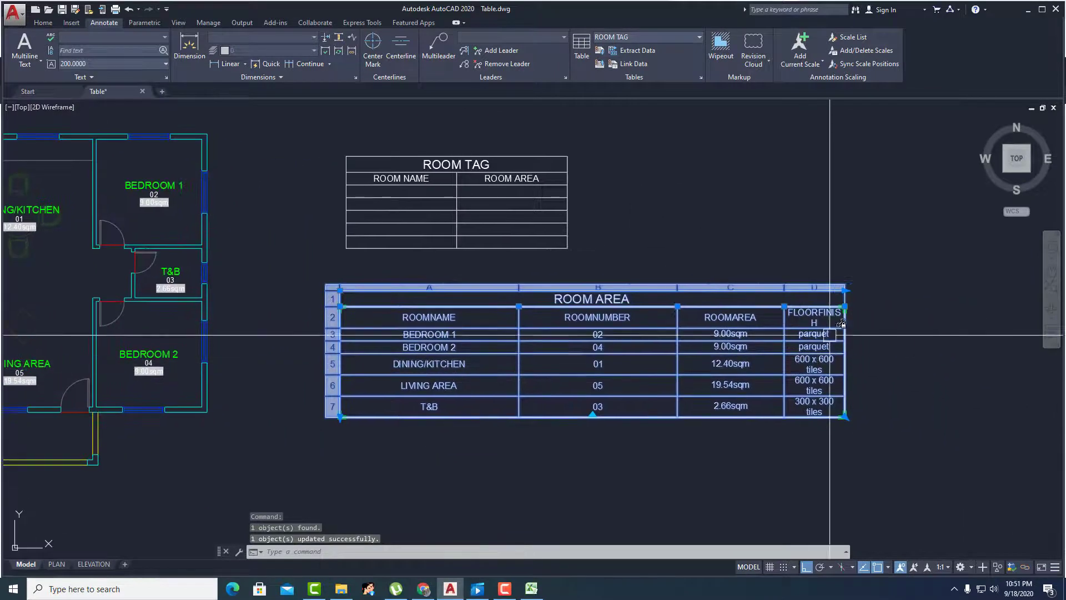
left_click(845, 290)
left_click(920, 261)
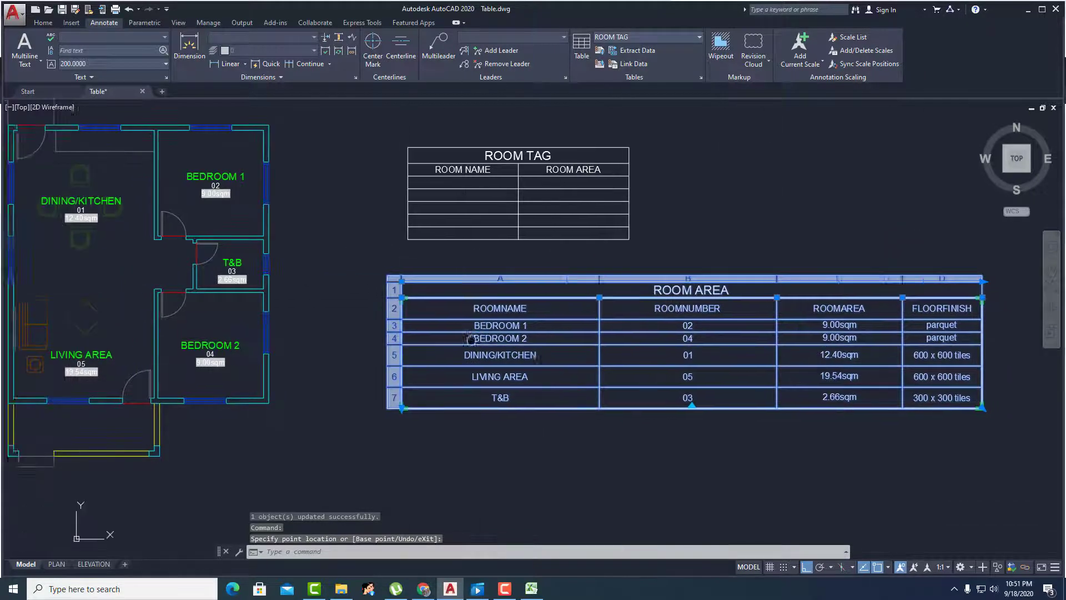
mouse_move(188, 353)
middle_mouse_down()
mouse_move(268, 340)
mouse_move(288, 316)
mouse_move(253, 343)
middle_mouse_up()
key("Escape")
key("Escape")
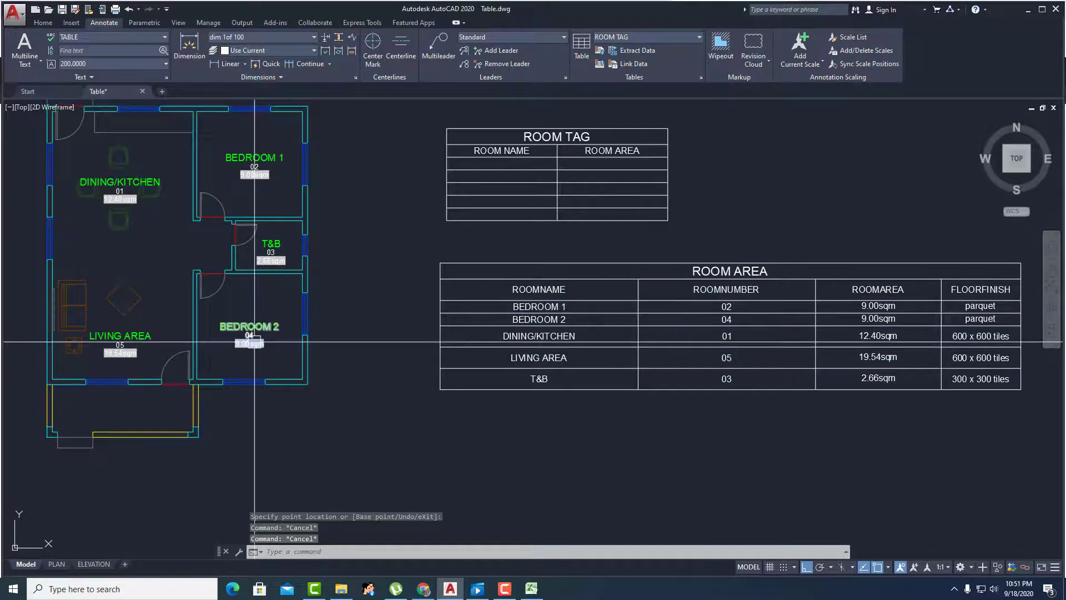
double_click(253, 343)
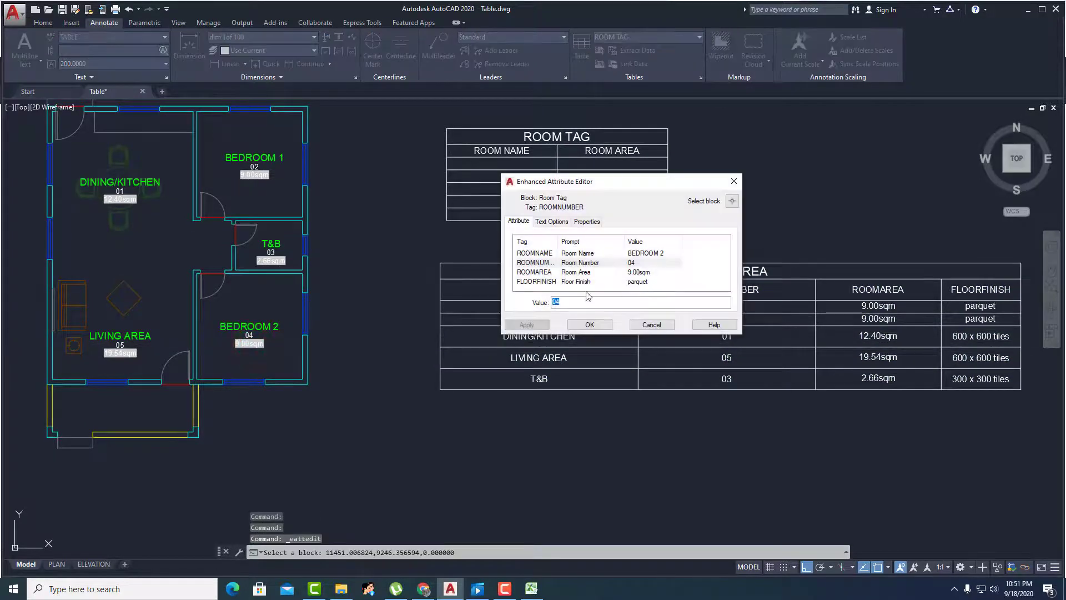
left_click(590, 324)
- Edit the Room Tag block in place from the BEDROOM 2 tag
left_click(269, 326)
right_click(269, 326)
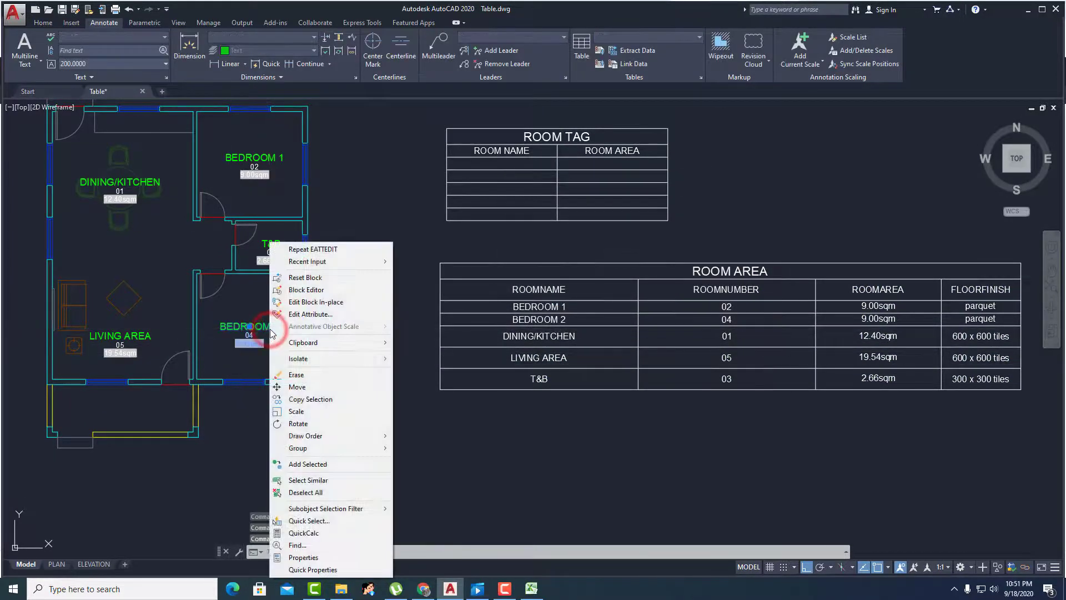
left_click(325, 302)
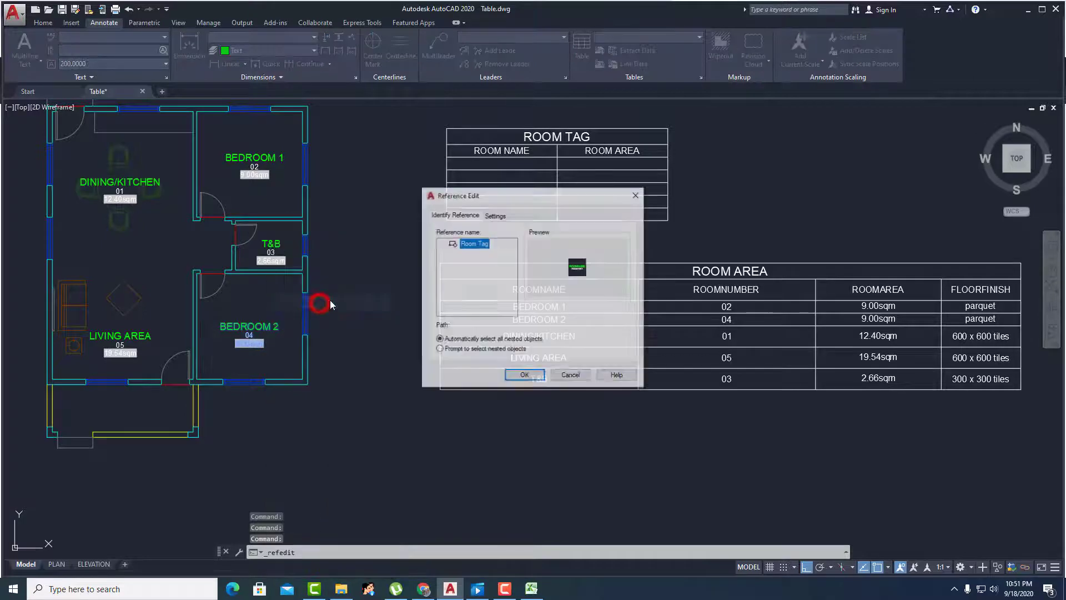
left_click(520, 376)
scroll(255, 368, "up", 5)
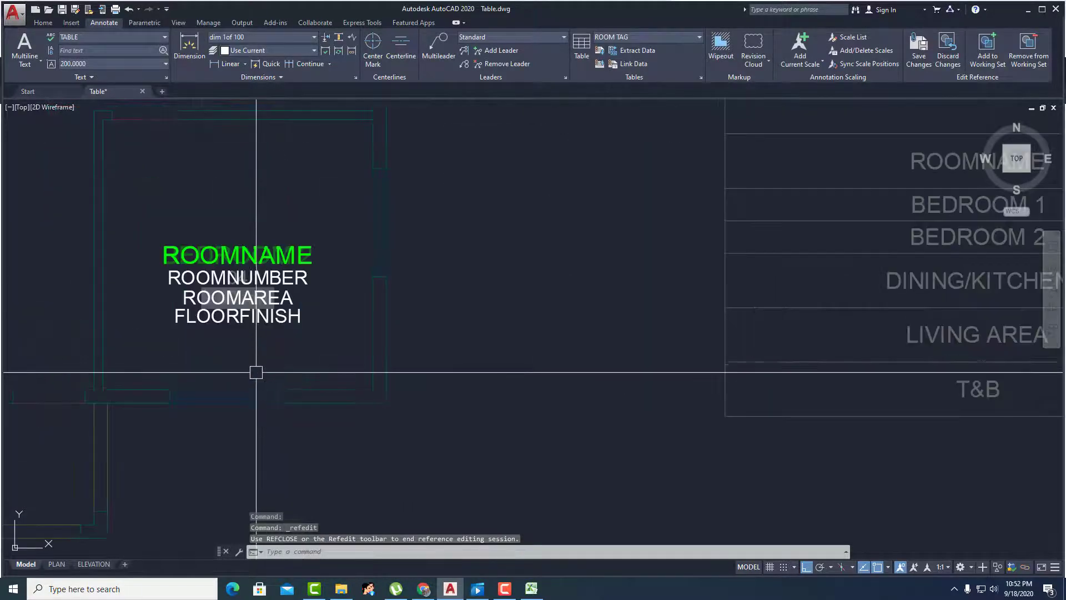
- Copy the FLOORFINISH attribute definition to just below the original with CO
type("co")
key("Return")
left_click(277, 318)
key("Return")
left_click(487, 290)
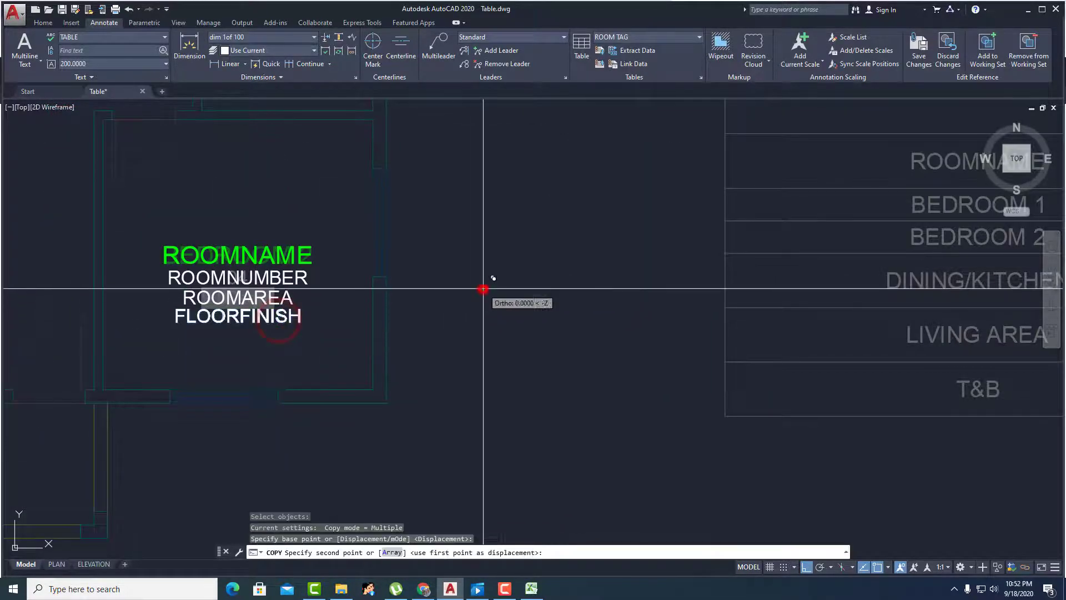
left_click(488, 308)
key("Escape")
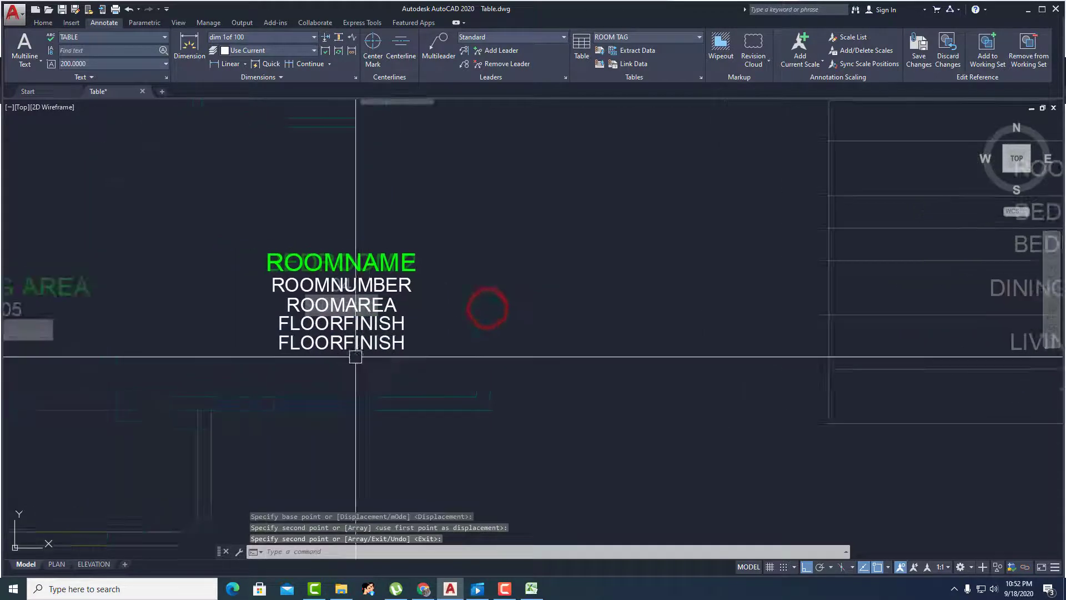
scroll(355, 349, "up", 2)
double_click(363, 339)
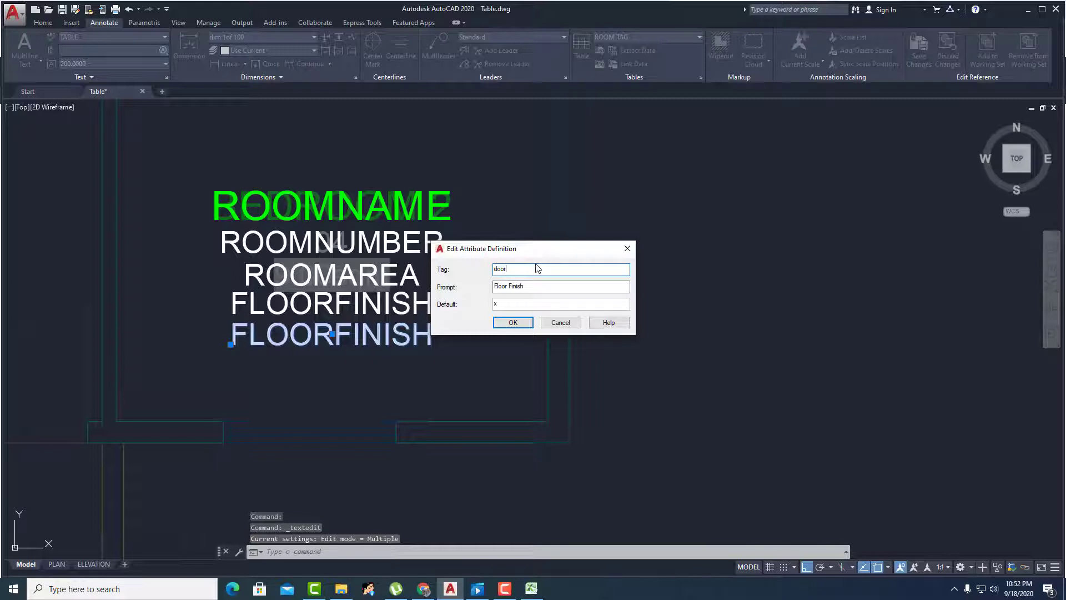
- Retag the copy as DOORFINISH, prompt Door Finish, default Narra, and save the block
type("DOORFINISH")
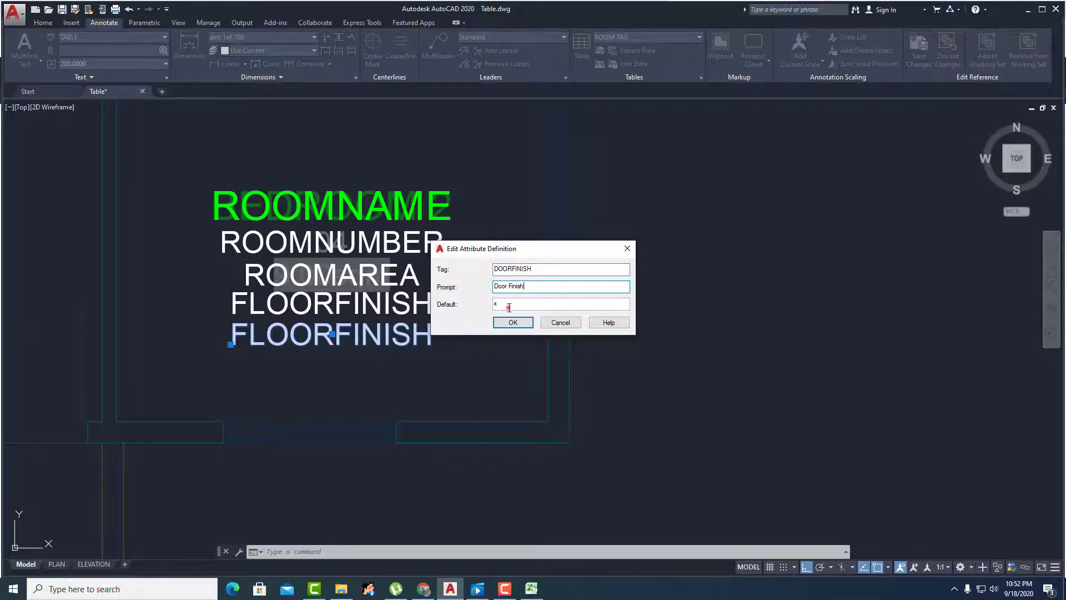
type("Narra")
left_click(511, 323)
scroll(497, 316, "down", 4)
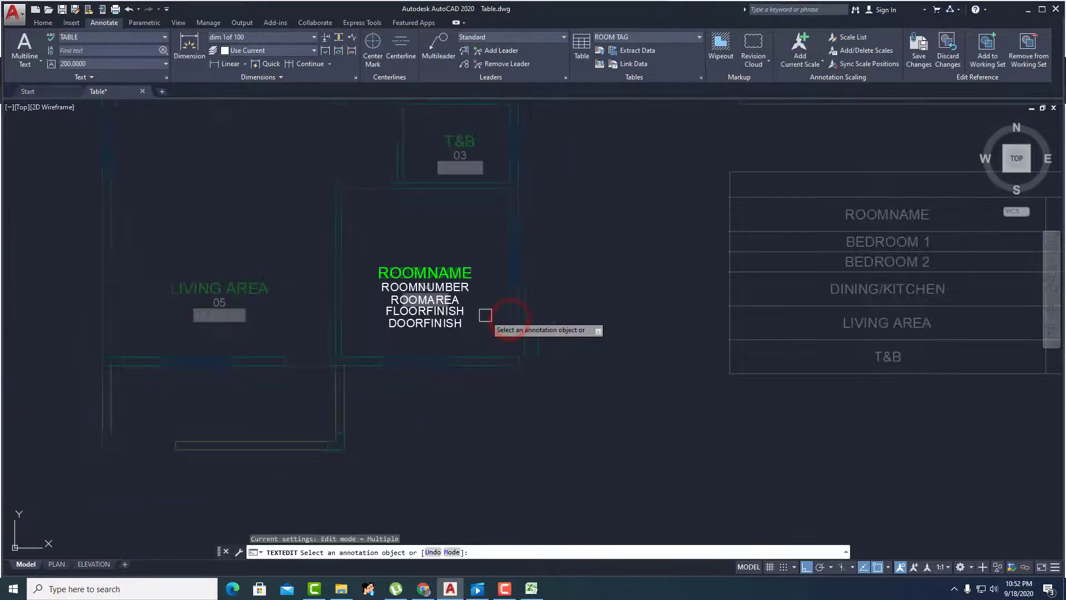
key("Return")
left_click(446, 326)
key("ctrl+1")
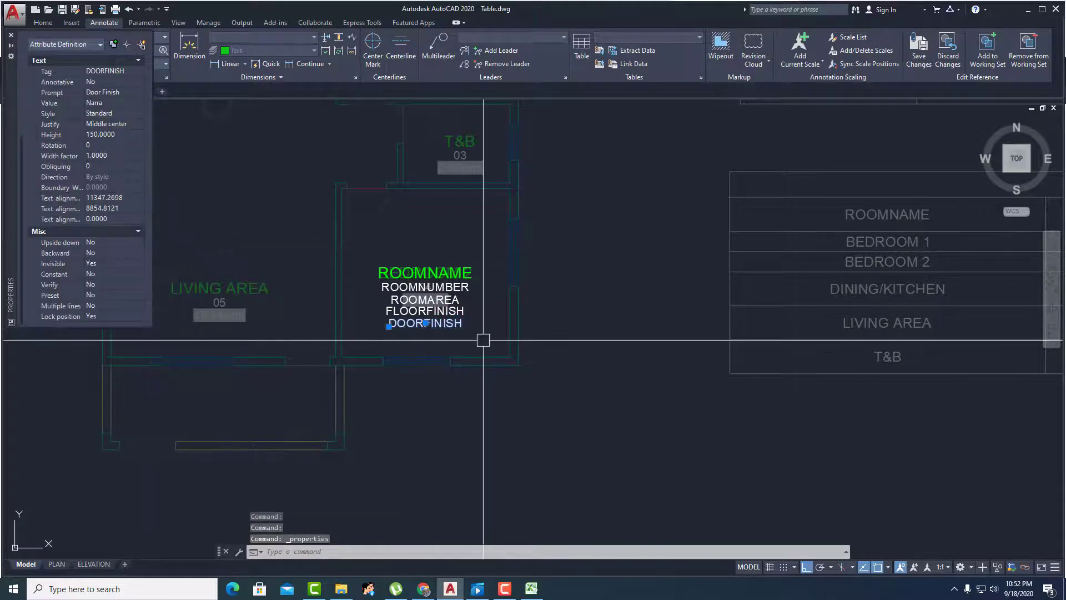
key("ctrl+1")
scroll(454, 327, "down", 2)
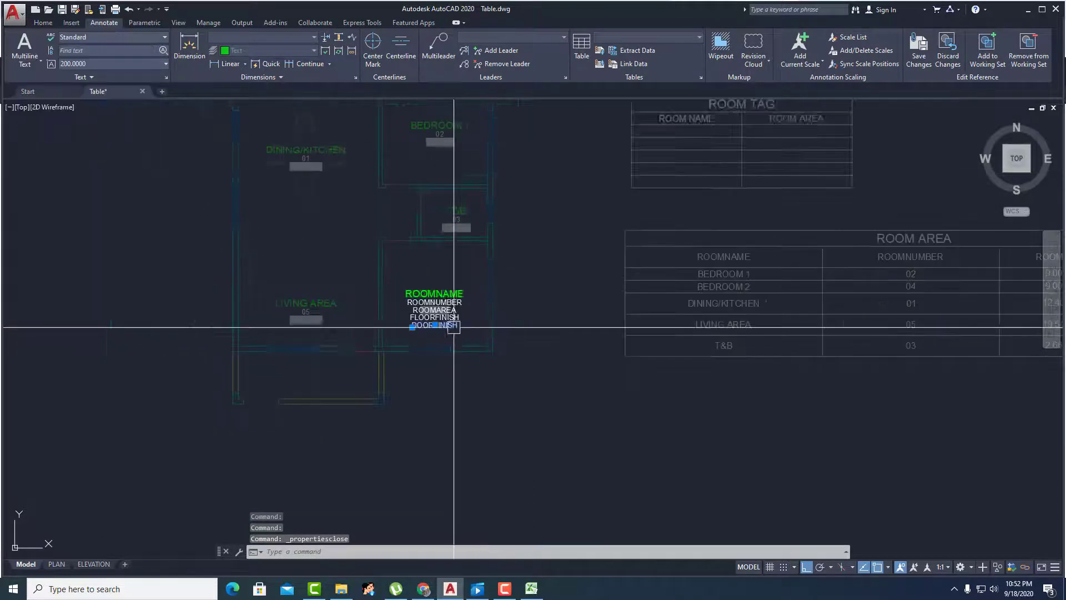
left_click(919, 47)
- Save the Room Tag block edits and sync all five room tags with the new DOORFINISH attribute
left_click(537, 323)
middle_click_drag(537, 326, 474, 382)
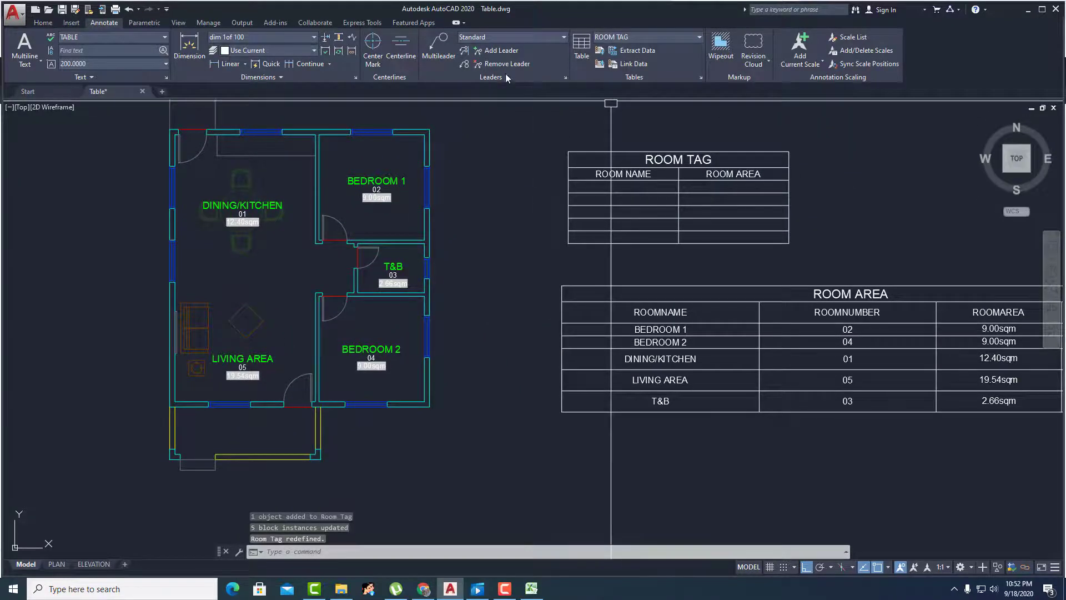
left_click(43, 22)
left_click(564, 78)
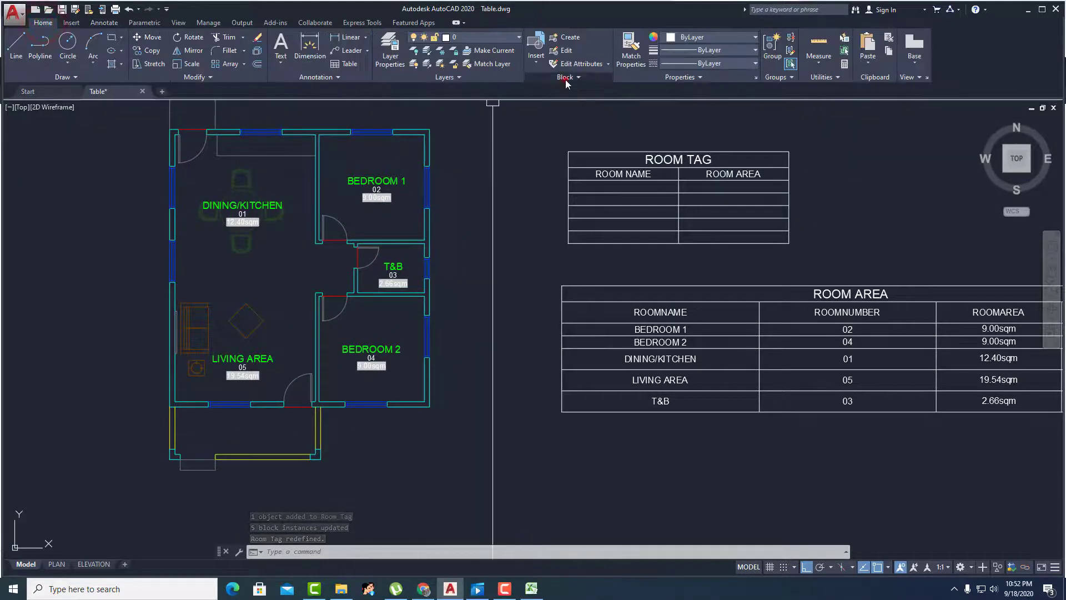
left_click(547, 91)
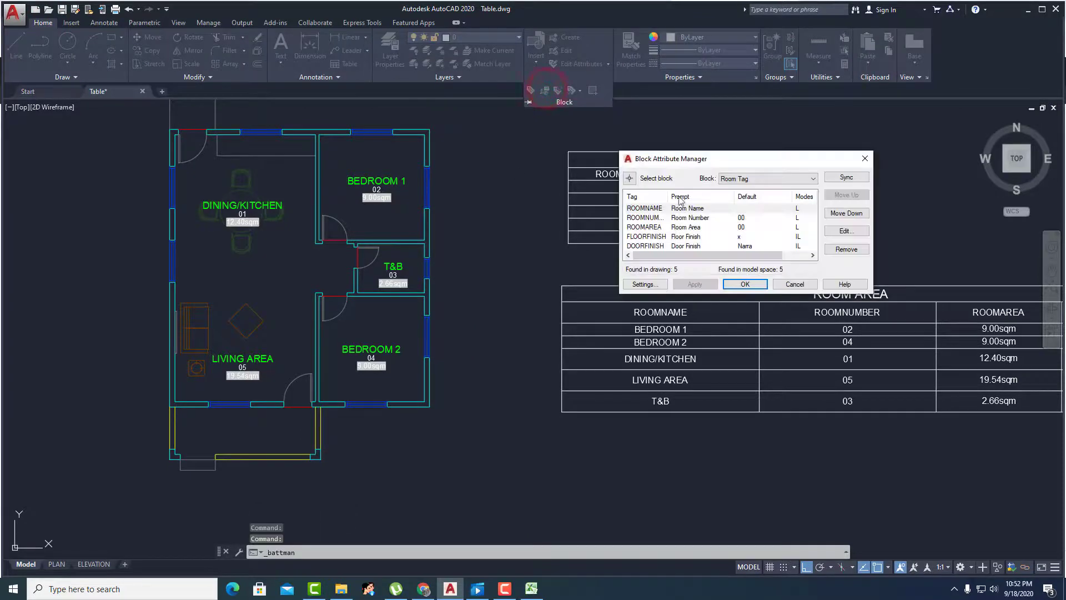
left_click(846, 177)
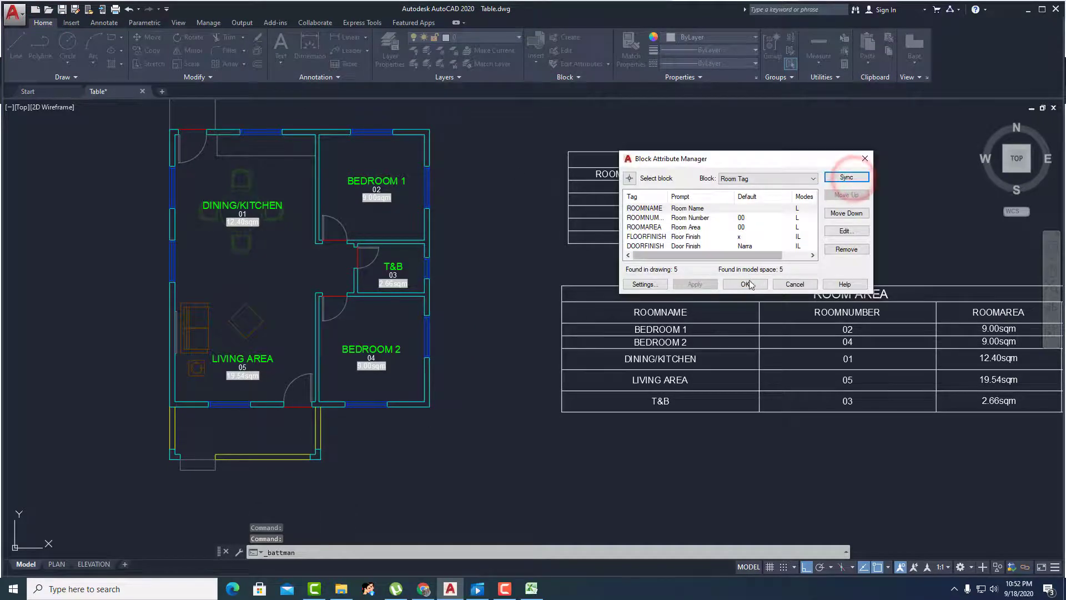
left_click(744, 282)
- Pan back to the plan and select the ROOM AREA table
mouse_move(743, 281)
middle_mouse_down()
mouse_move(622, 299)
mouse_move(688, 314)
middle_mouse_up()
scroll(680, 316, "down", 2)
left_click(688, 315)
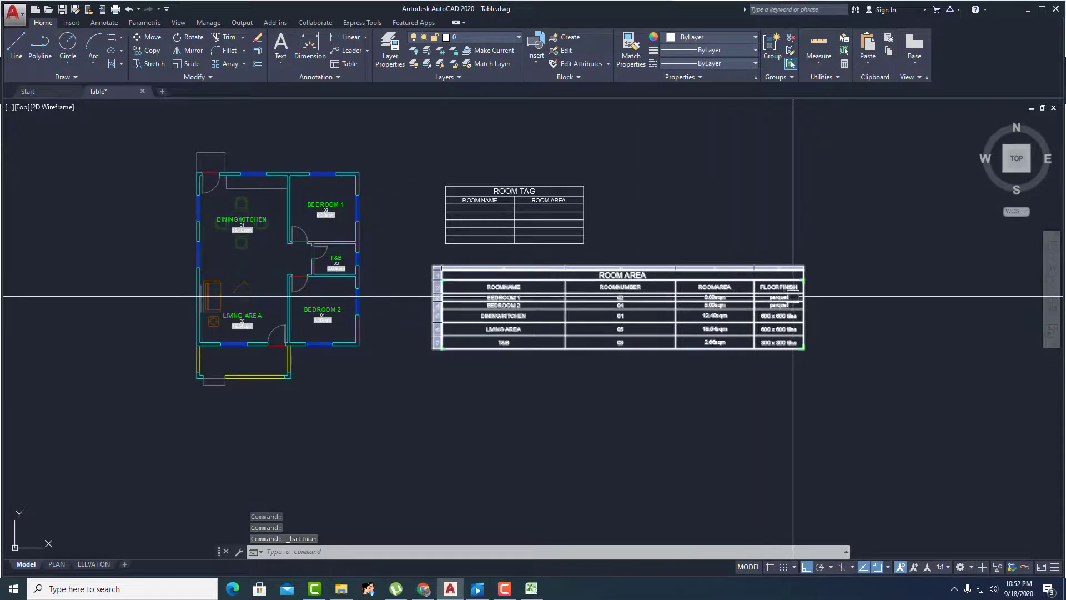
- Refresh the ROOM AREA table via Update Table Data Links, then clear the selection
left_click(739, 267)
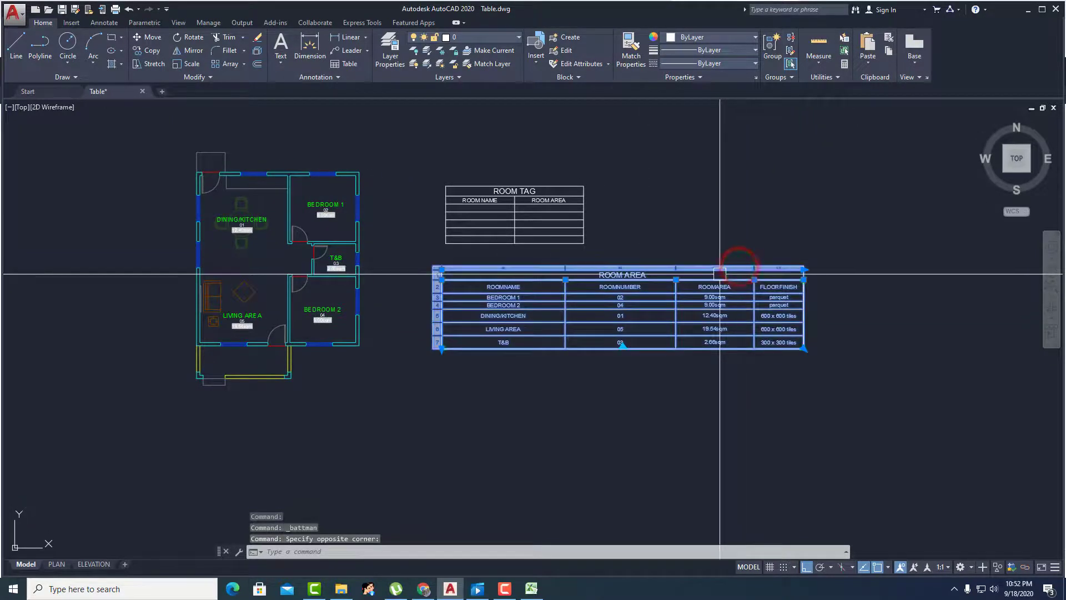
right_click(721, 293)
left_click(783, 436)
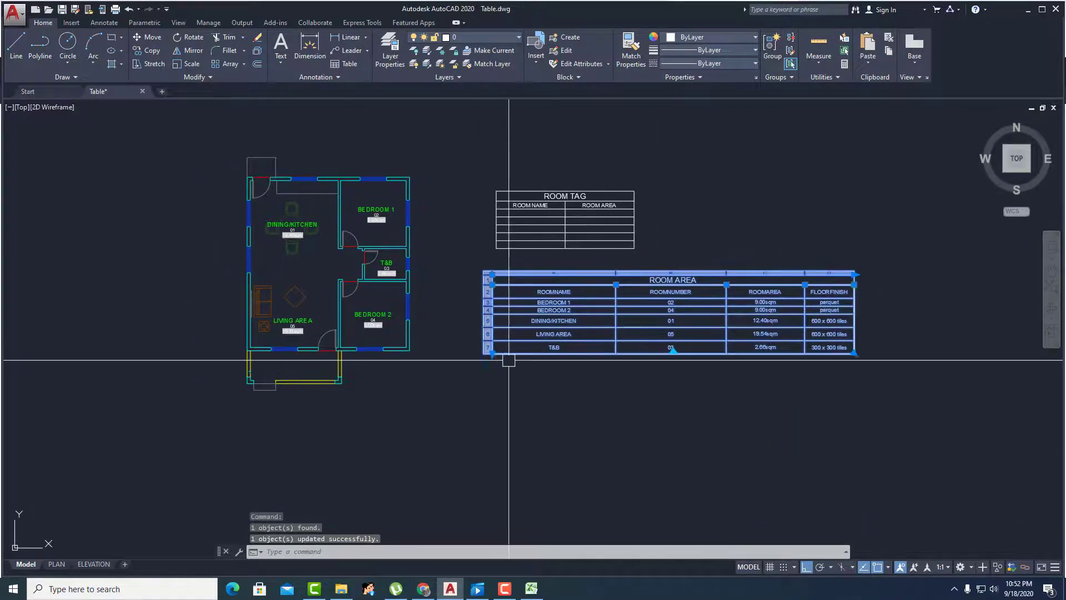
scroll(508, 356, "up", 3)
key("Escape")
key("Escape")
- Zoom around to review the refreshed table's FLOORFINISH entries like parquet and tiles
scroll(631, 327, "down", 2)
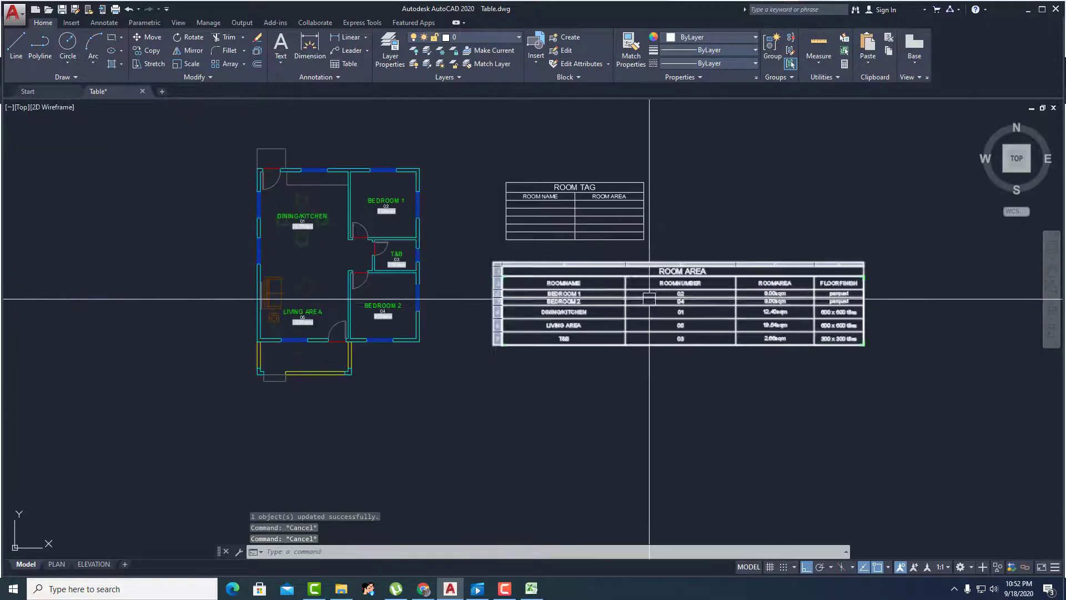
scroll(381, 304, "up", 4)
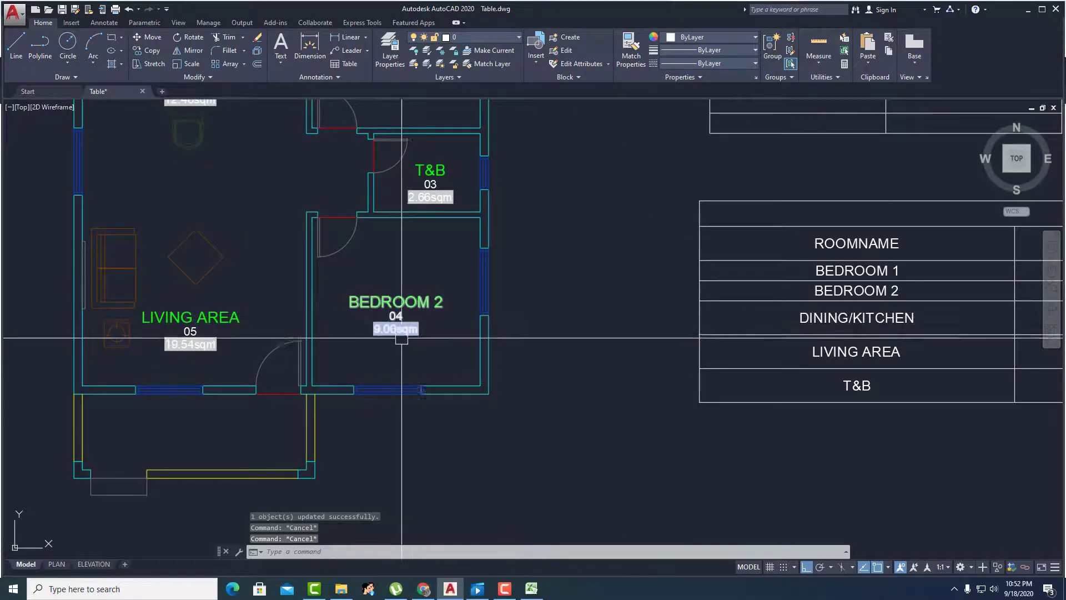
scroll(391, 336, "down", 4)
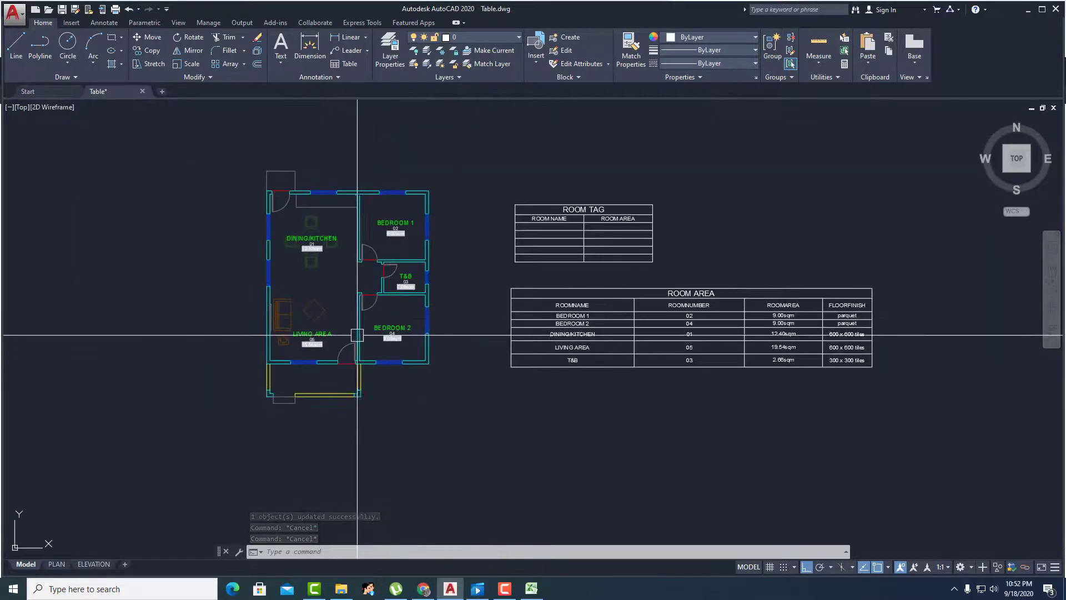
scroll(370, 329, "up", 2)
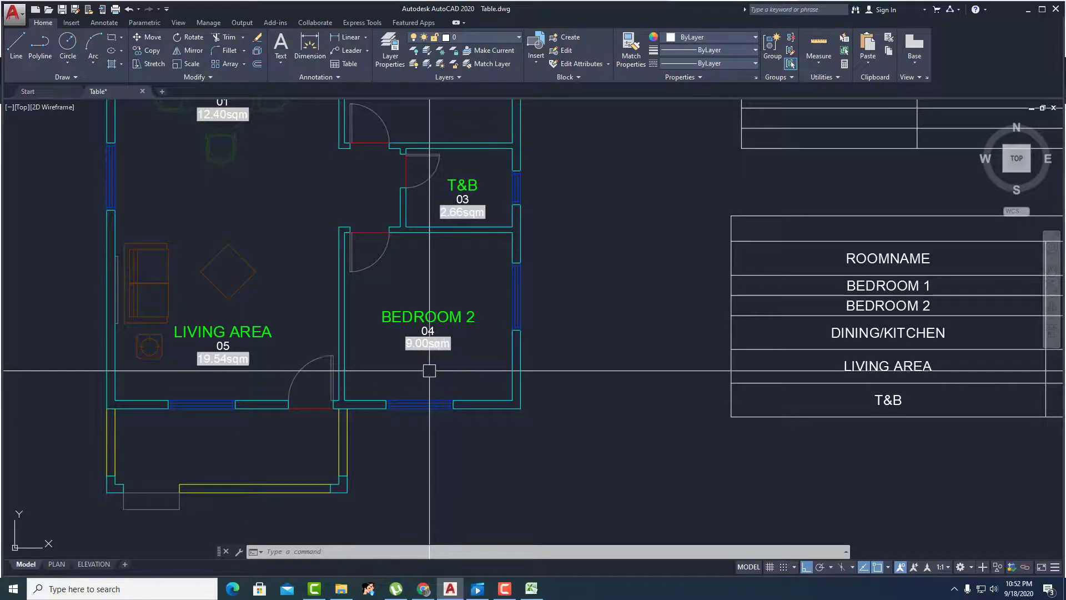
scroll(427, 350, "up", 2)
scroll(407, 384, "down", 3)
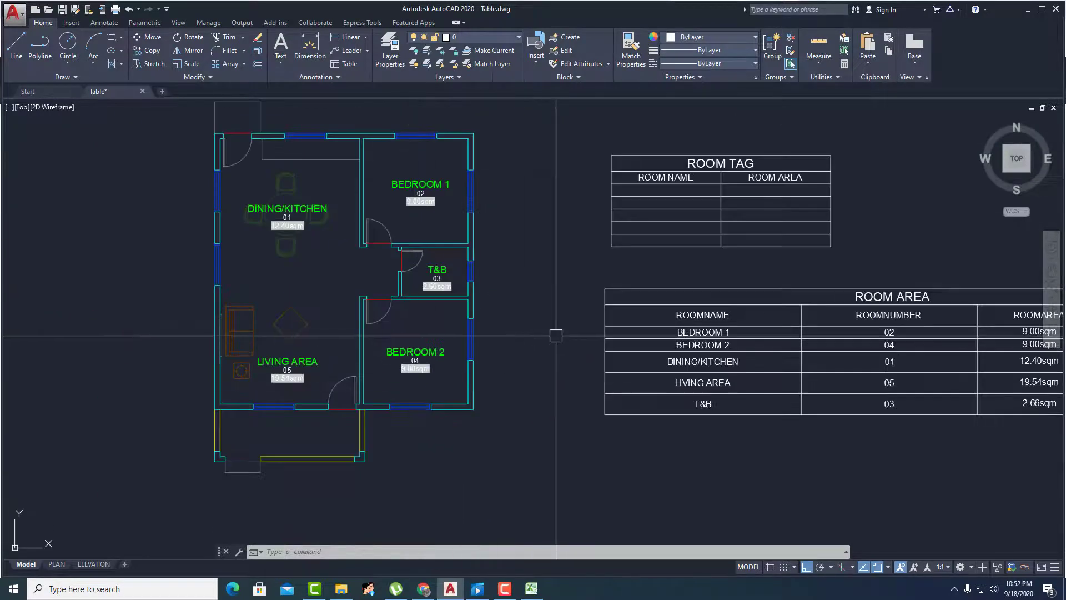
scroll(555, 333, "down", 1)
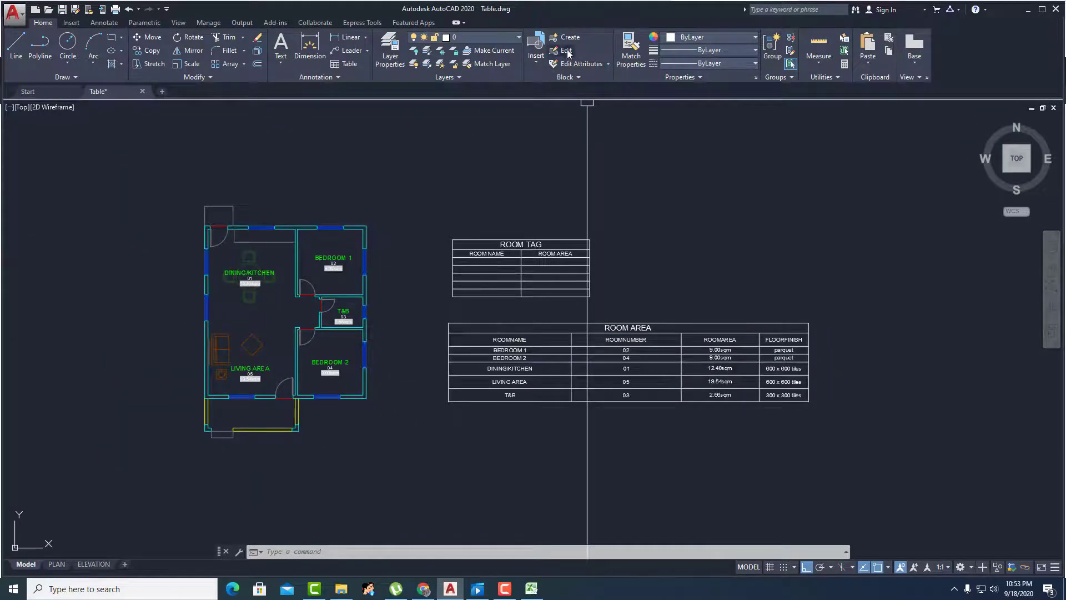
- Reopen the existing TABLE.dxe data extraction for editing
left_click(111, 24)
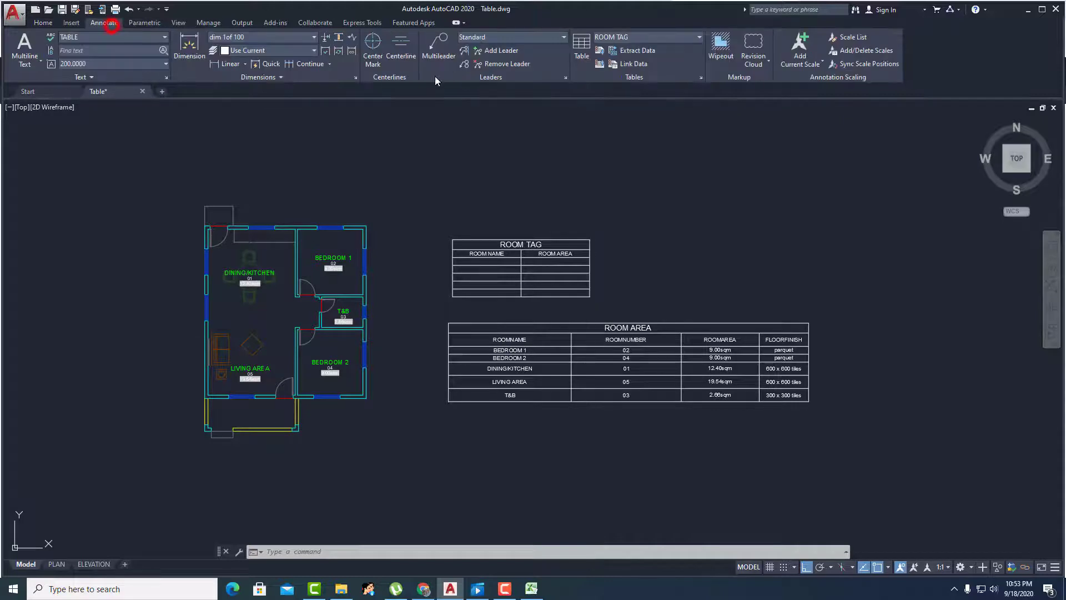
left_click(636, 51)
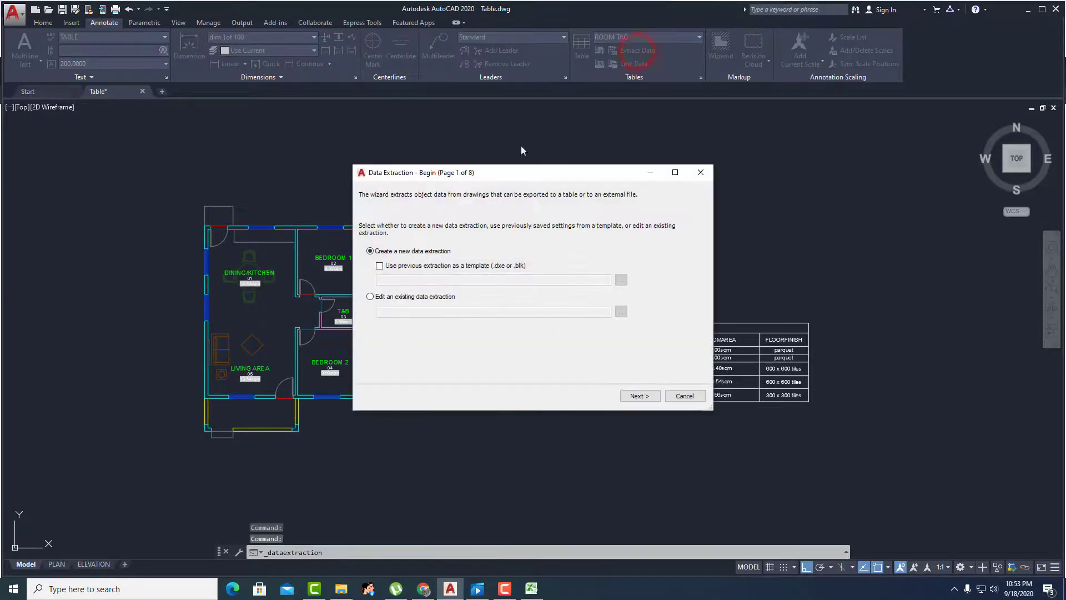
left_click(382, 297)
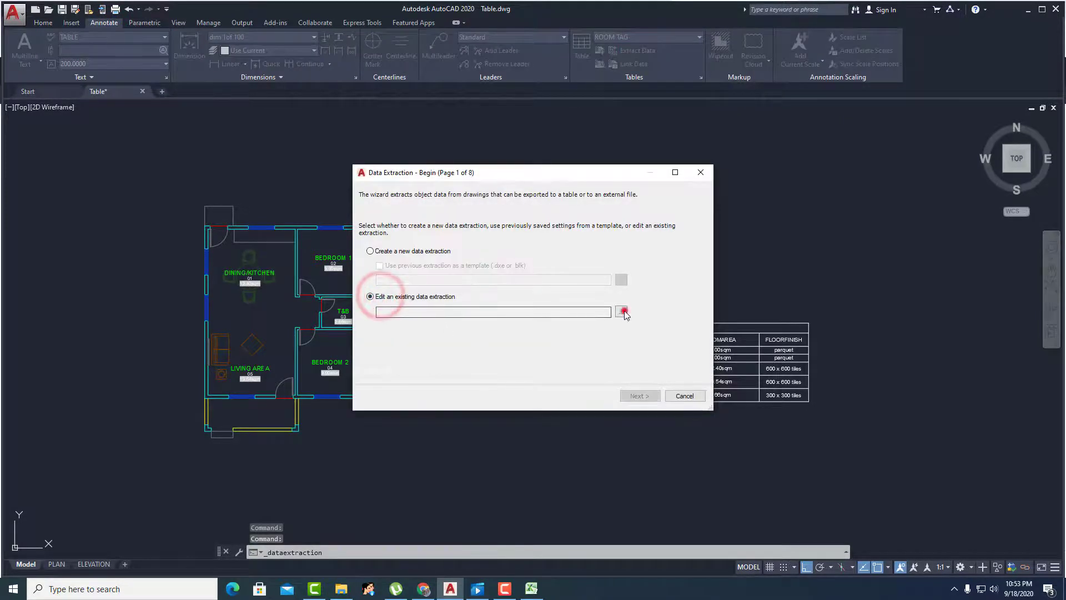
left_click(621, 311)
left_click_drag(703, 257, 703, 316)
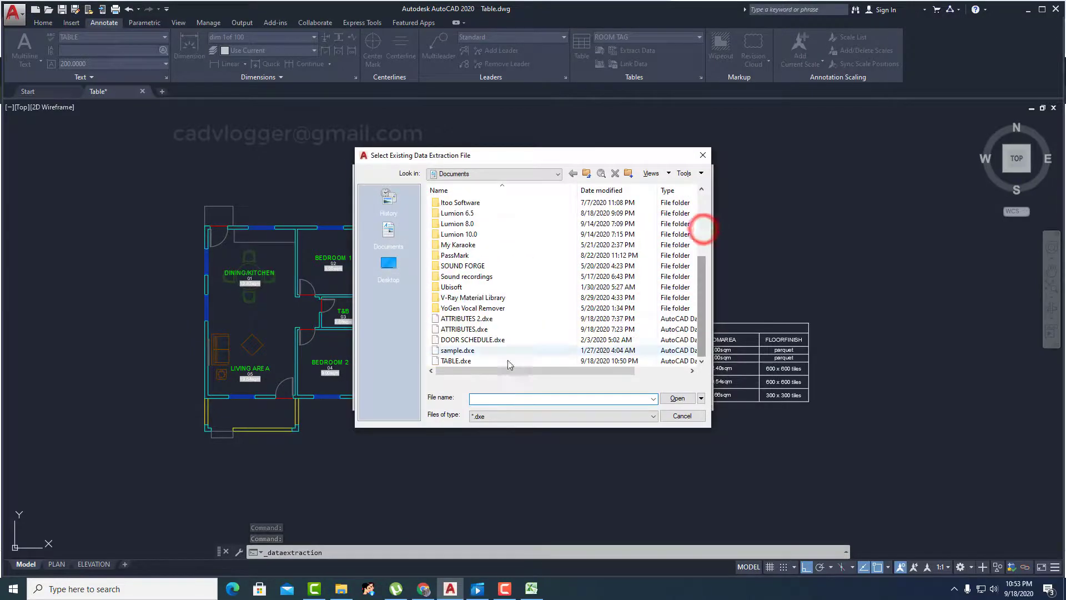
left_click(472, 361)
left_click(678, 399)
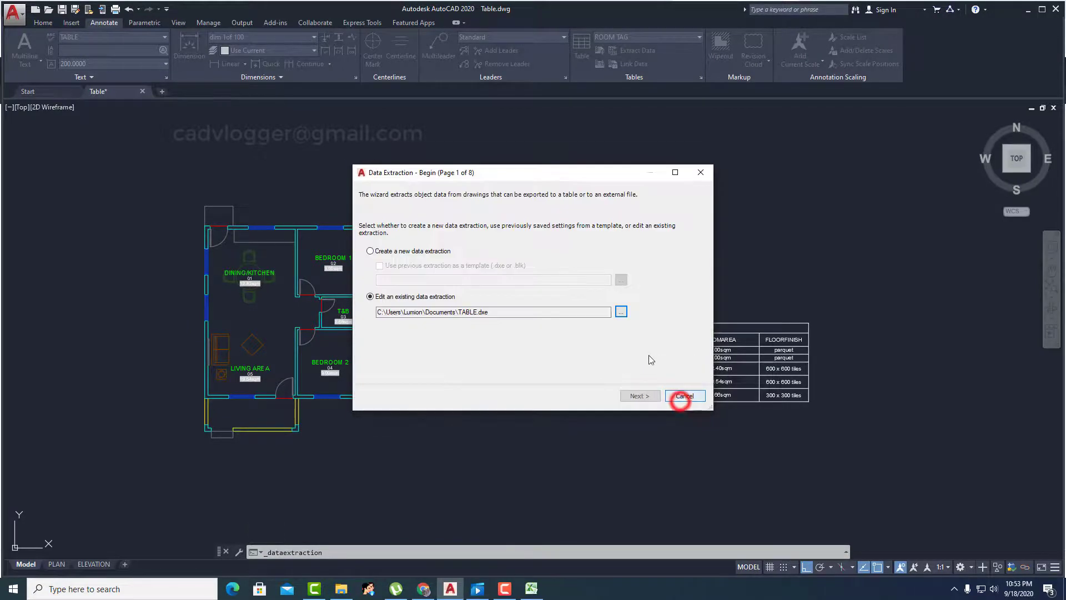
- Add the DOORFINISH attribute to the extraction and re-export the data to Table.xls
left_click(640, 396)
left_click(640, 396)
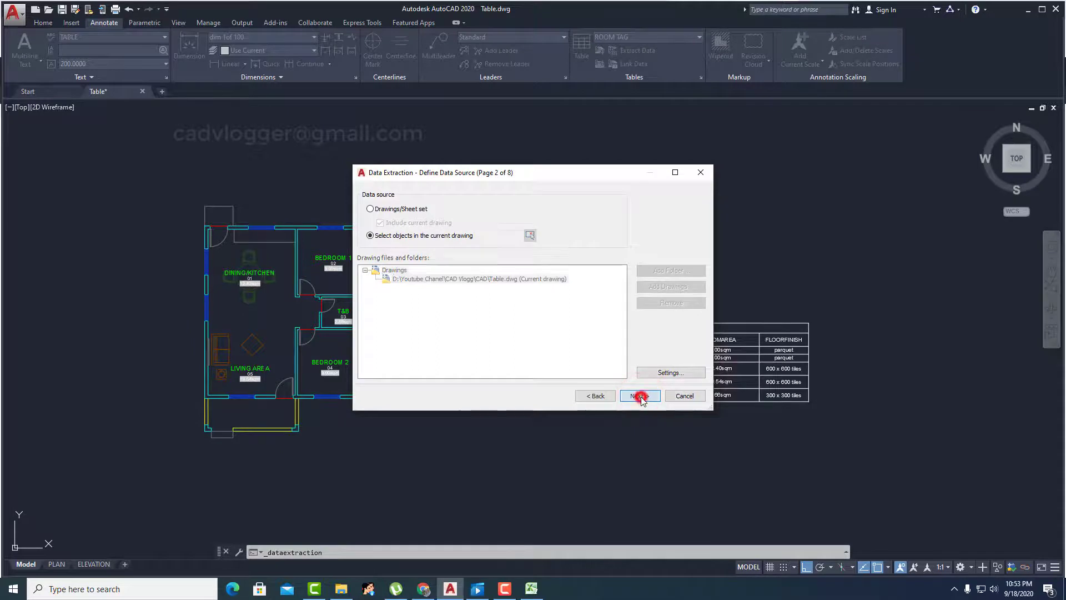
left_click(636, 396)
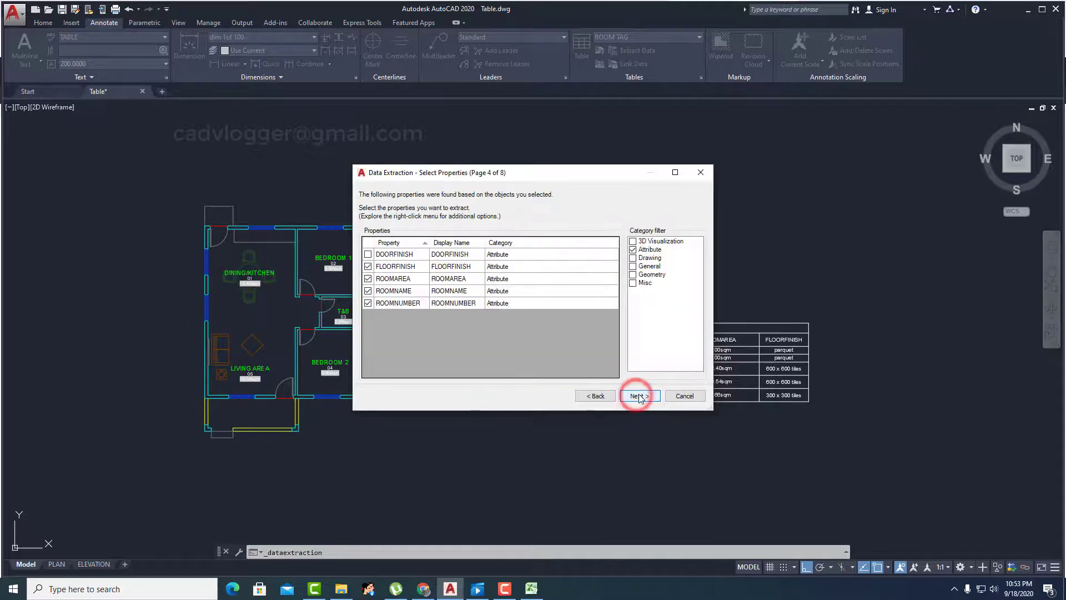
left_click(368, 255)
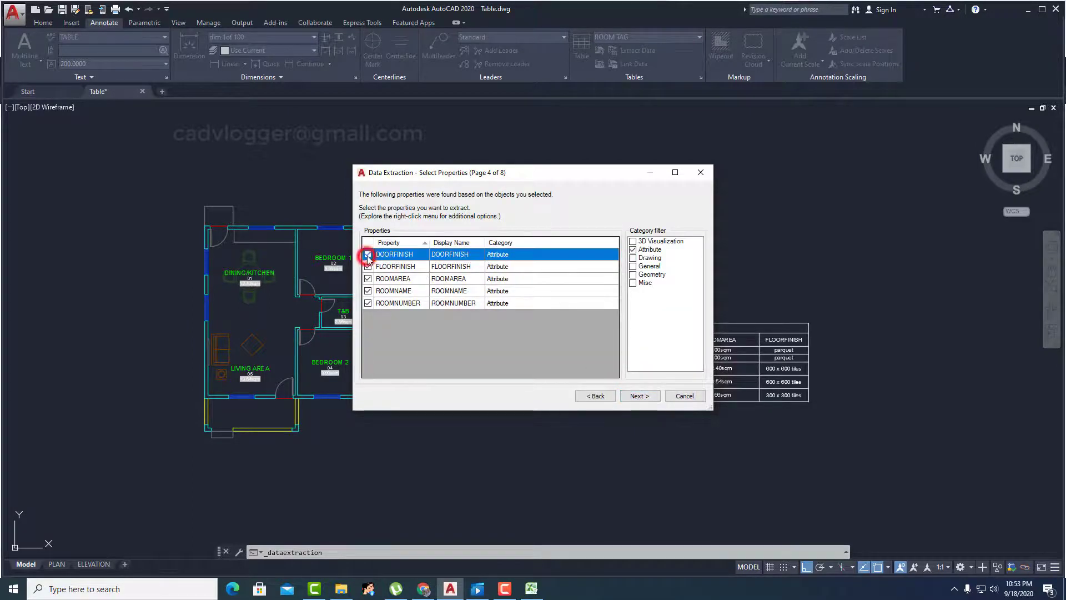
left_click(641, 397)
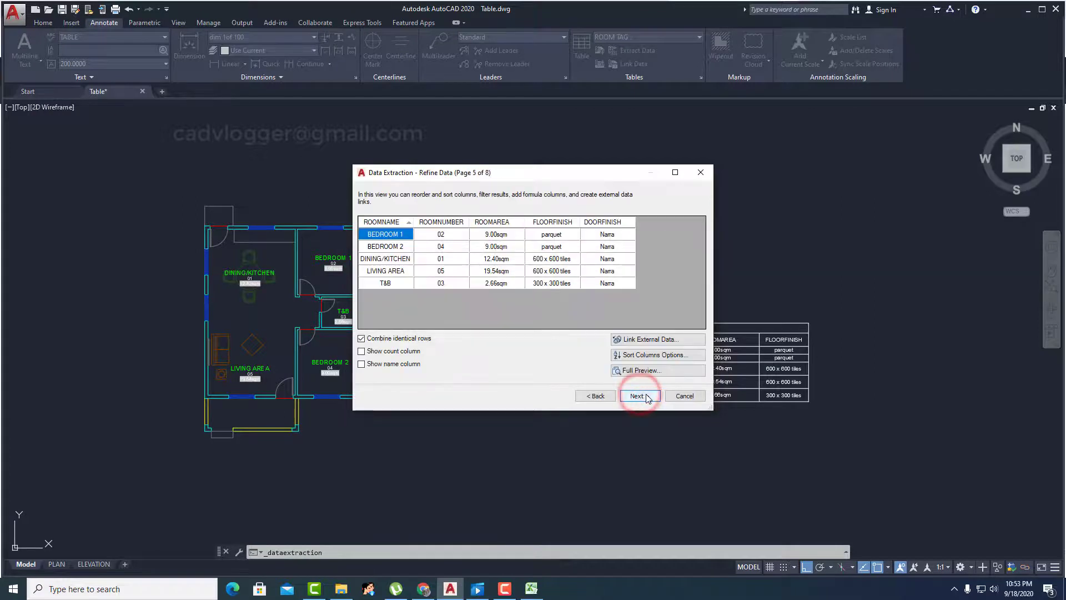
left_click(647, 397)
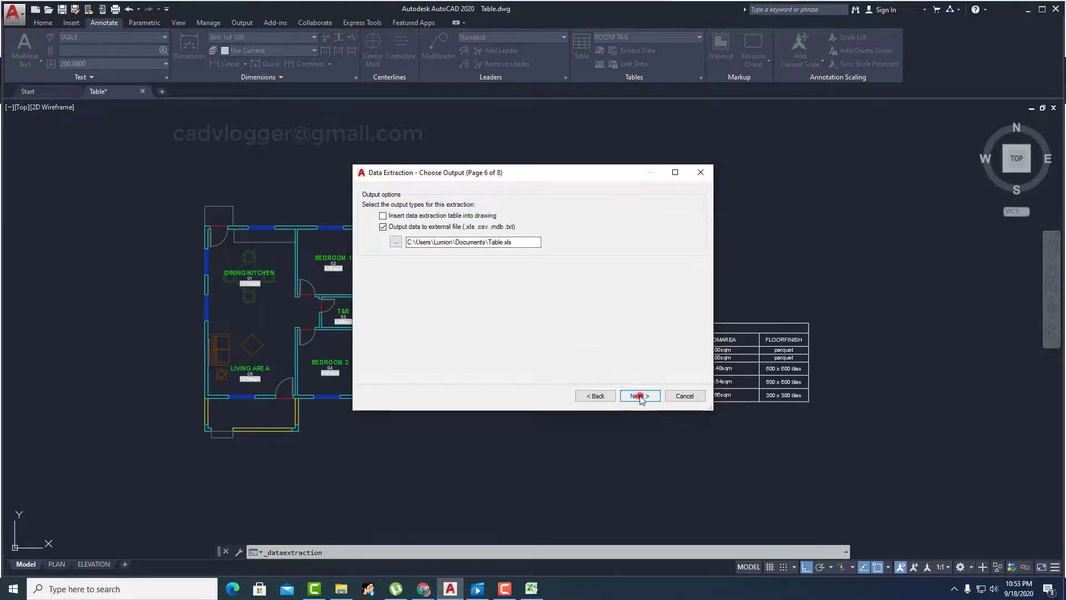
left_click(640, 396)
left_click(646, 399)
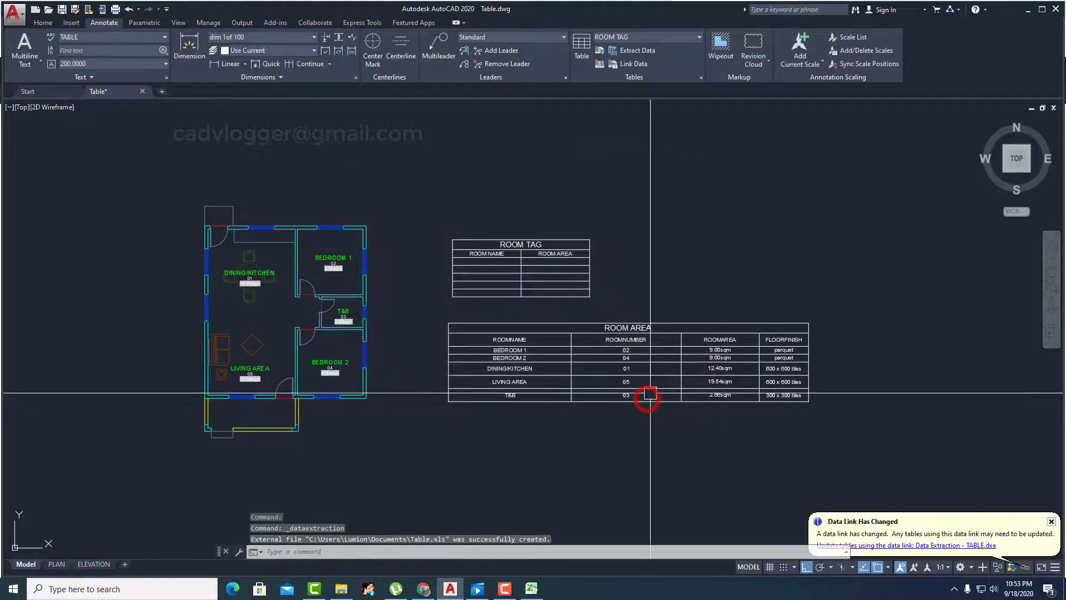
- Update the ROOM AREA table from the changed data link to add the DOORFINISH column
left_click(940, 547)
scroll(683, 428, "down", 2)
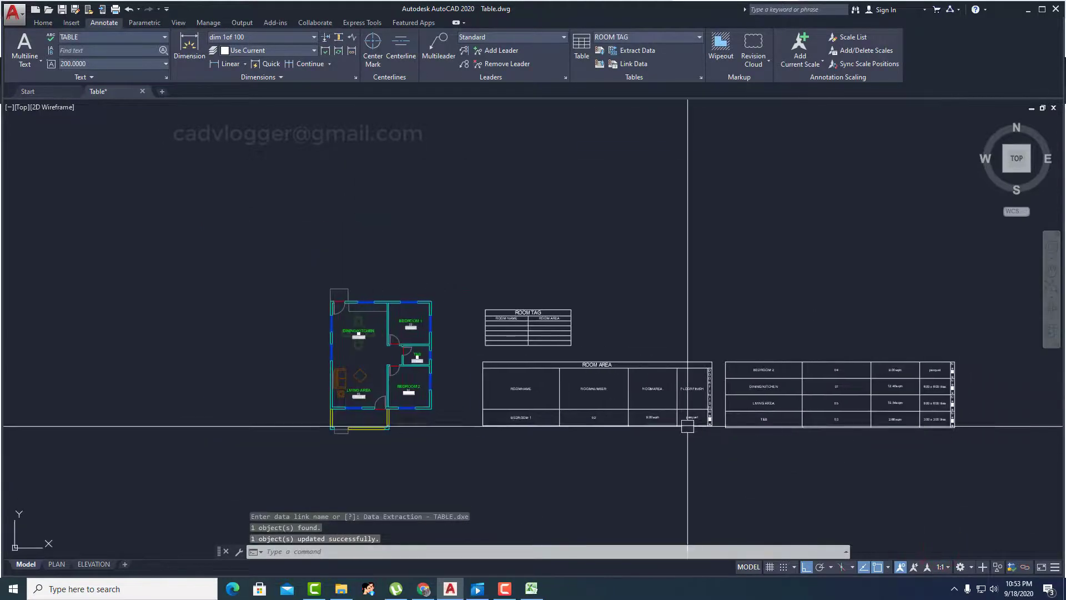
scroll(327, 343, "up", 3)
scroll(327, 343, "down", 2)
- Stretch the table's bottom grip so the ROOM AREA table becomes one piece
left_click(257, 331)
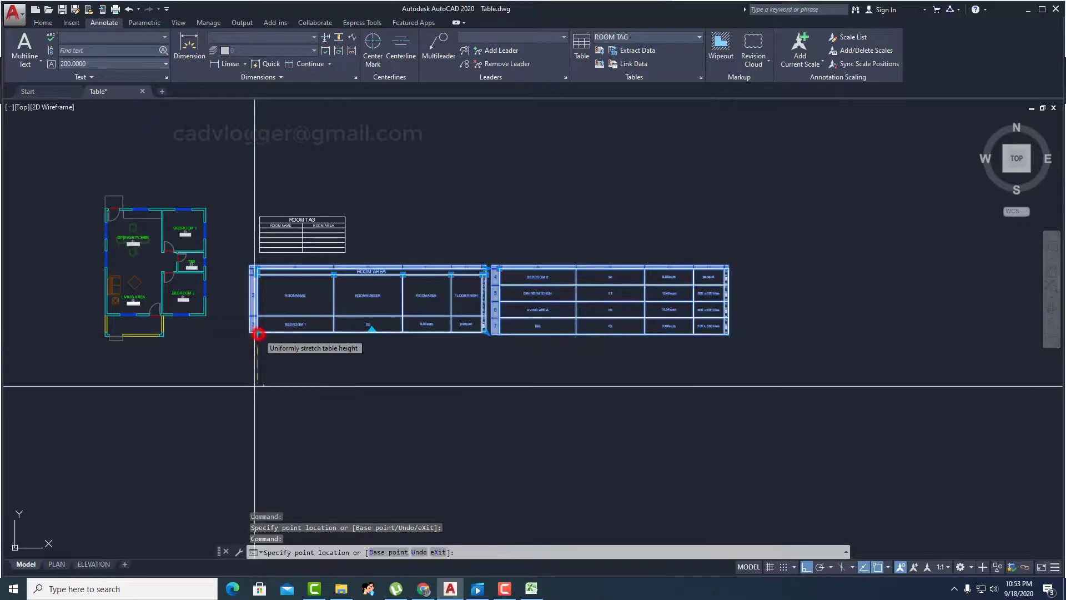
middle_click_drag(257, 331, 413, 281)
left_click(424, 226)
scroll(729, 194, "up", 4)
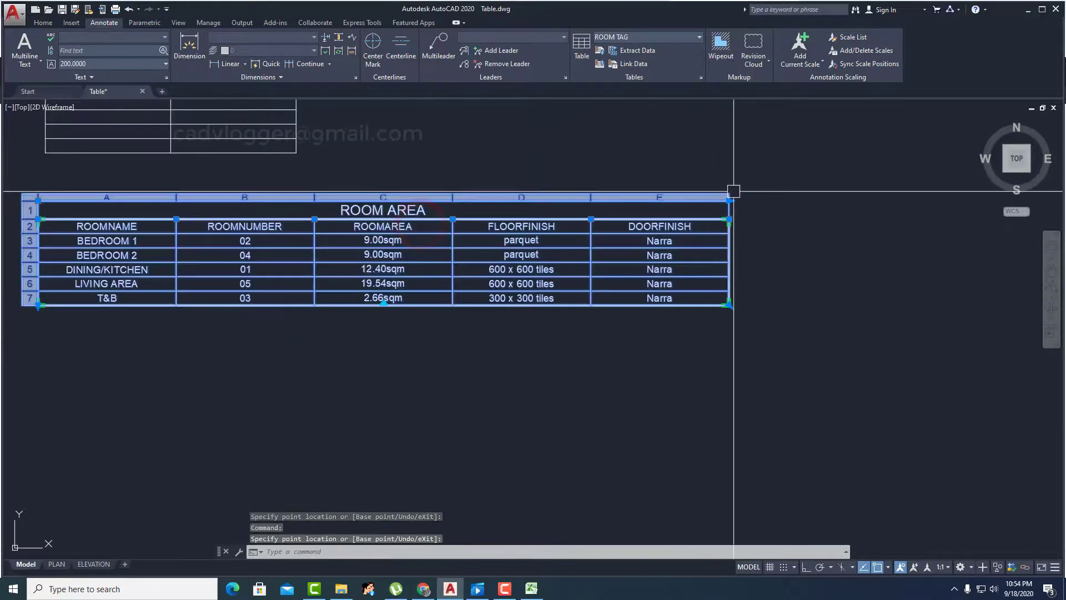
scroll(729, 205, "down", 3)
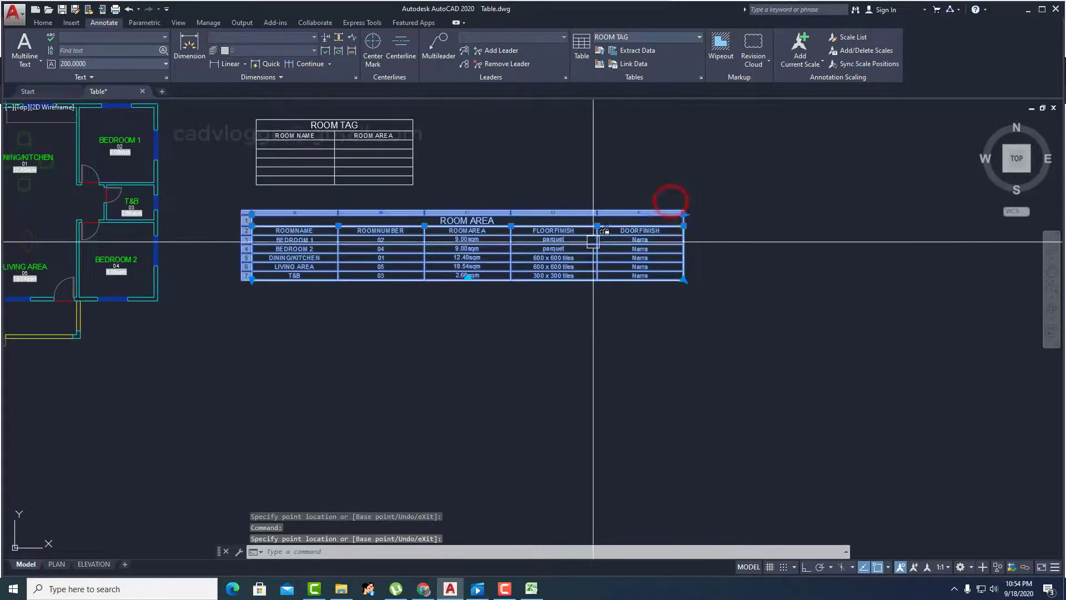
mouse_move(671, 210)
middle_mouse_down()
mouse_move(647, 248)
mouse_move(594, 254)
middle_mouse_up()
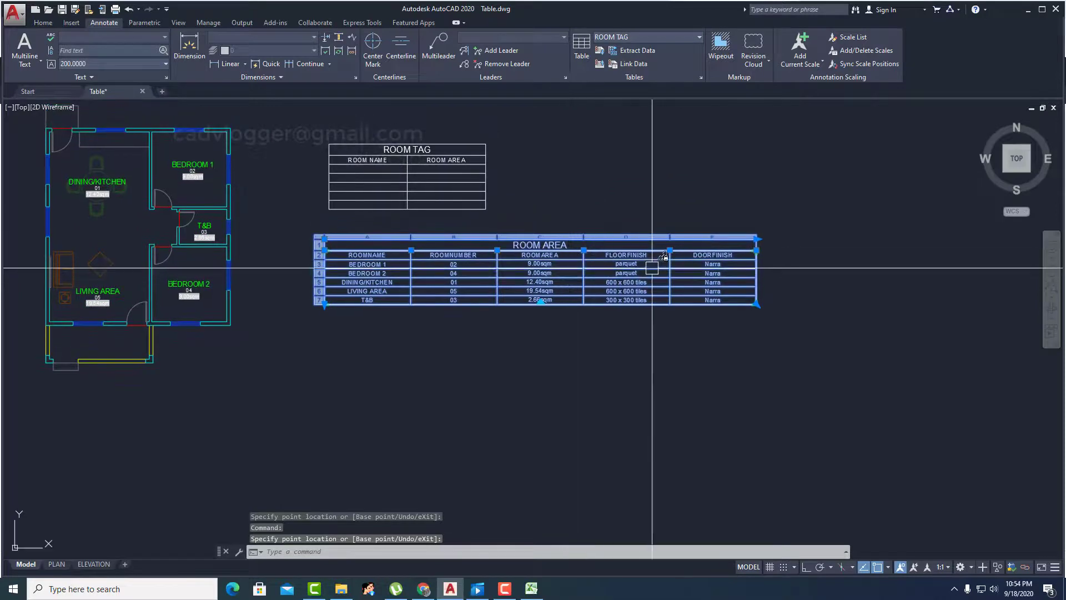
key("Escape")
key("Escape")
- Pan around the plan to review the table's Narra DOORFINISH entries
scroll(690, 291, "up", 3)
left_click(366, 286)
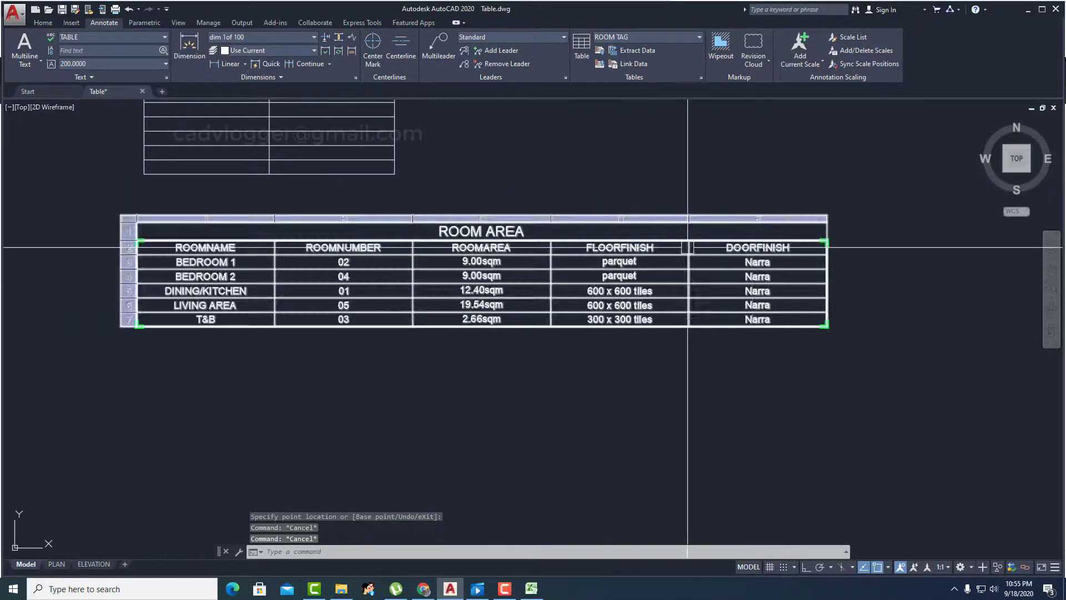
scroll(365, 286, "down", 3)
scroll(471, 282, "up", 1)
middle_click_drag(471, 282, 530, 280)
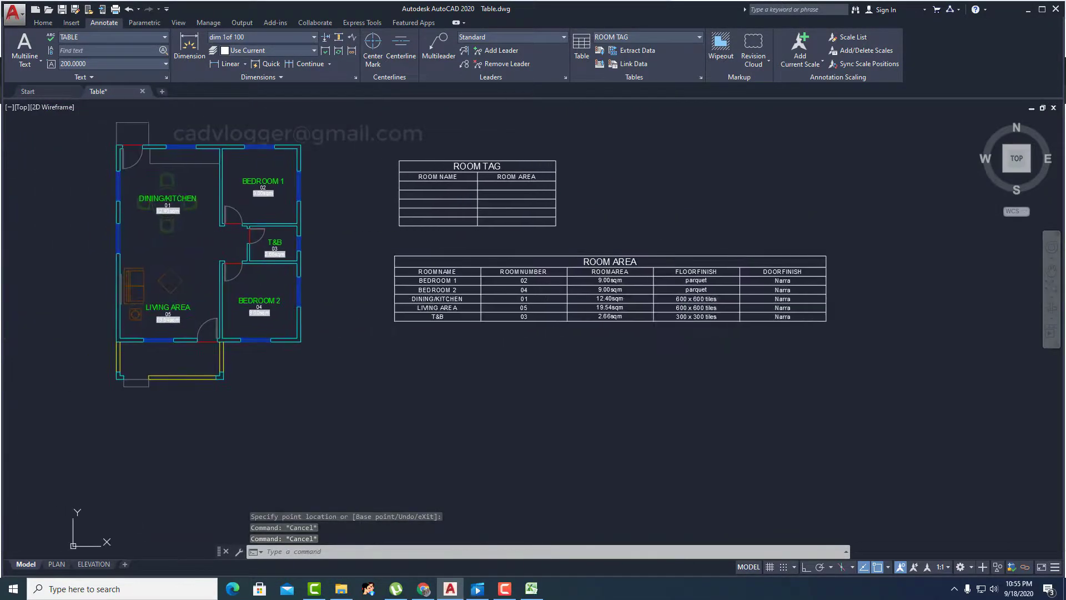
middle_click_drag(444, 279, 487, 315)
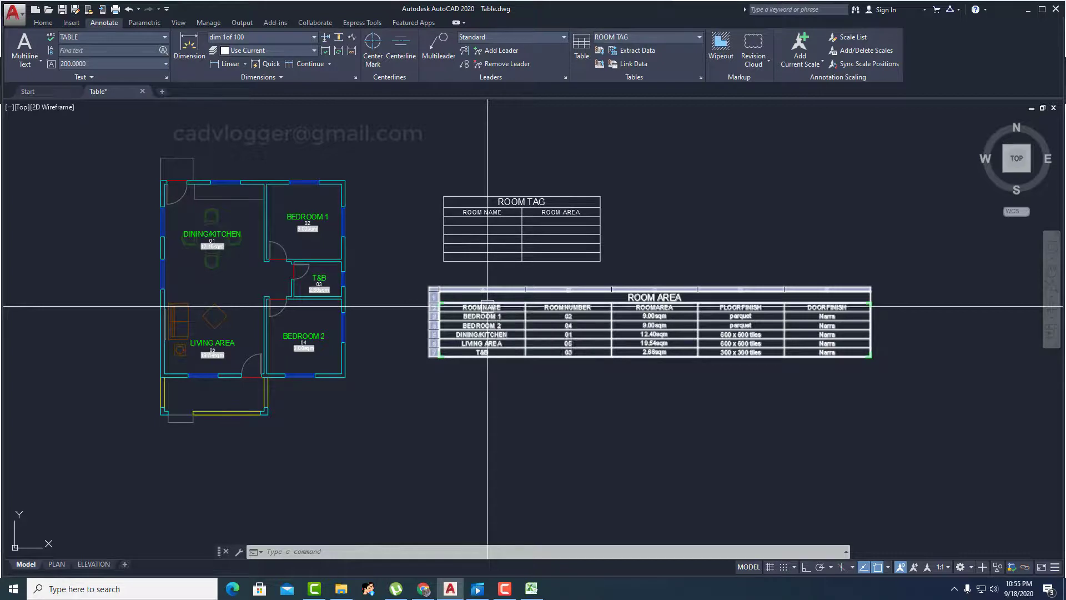
middle_click_drag(487, 306, 497, 322)
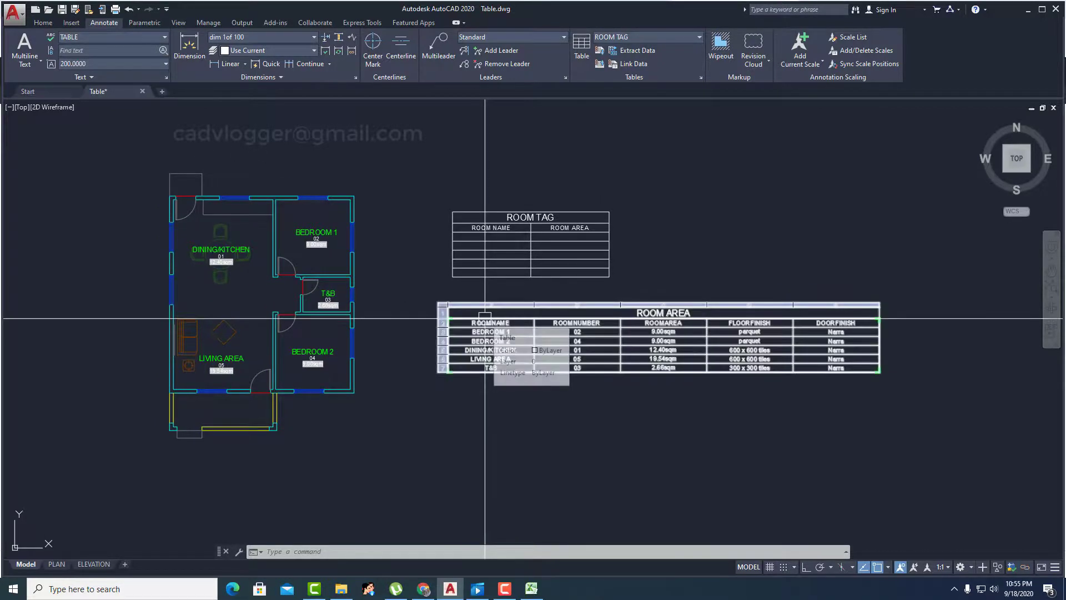